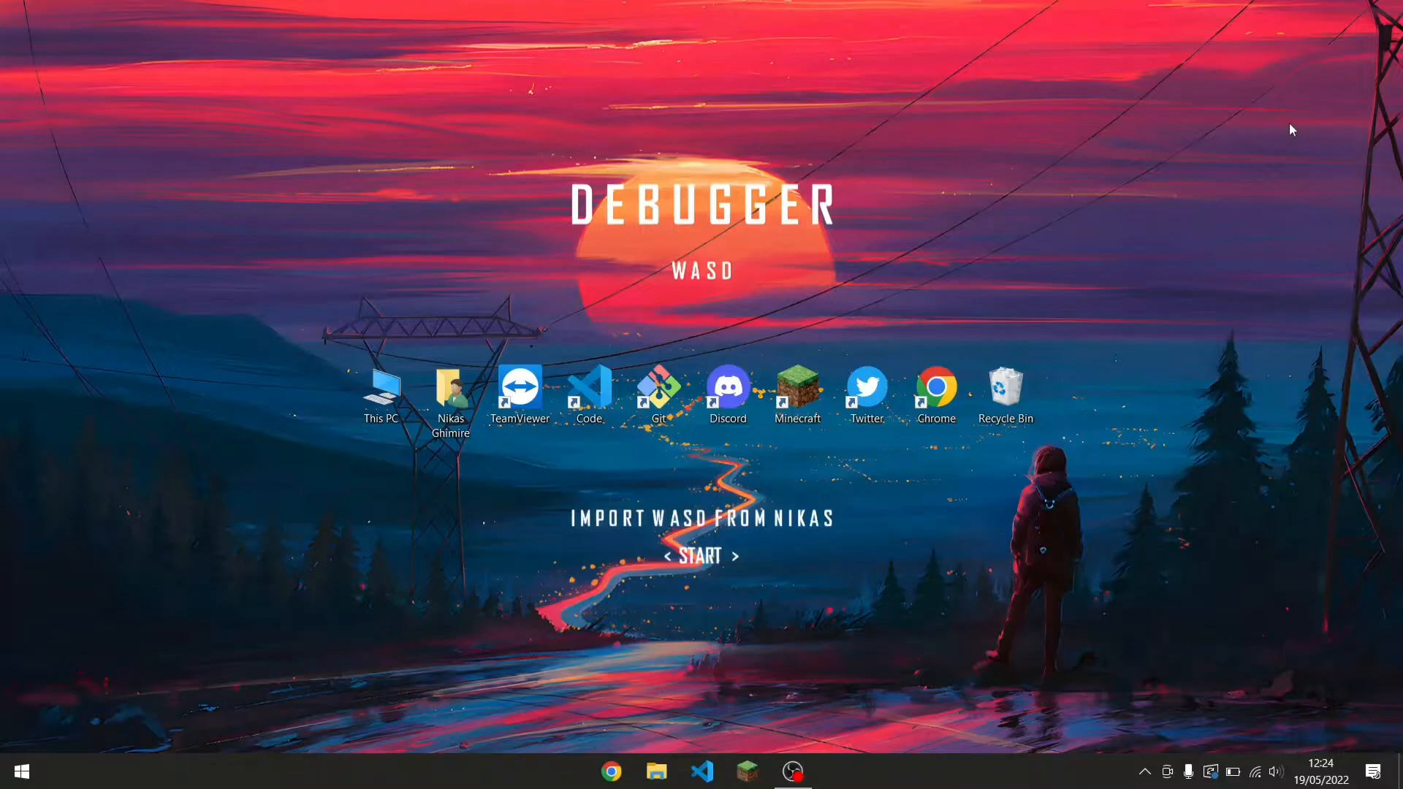
Open the Sample folder on Local Disk (D:) in File Explorer.
{"action": "double_click", "coordinate": [371, 392]}
{"action": "double_click", "coordinate": [661, 363]}
{"action": "left_click", "coordinate": [659, 362]}
{"action": "scroll", "coordinate": [659, 363], "scroll_direction": "down", "scroll_amount": 2}
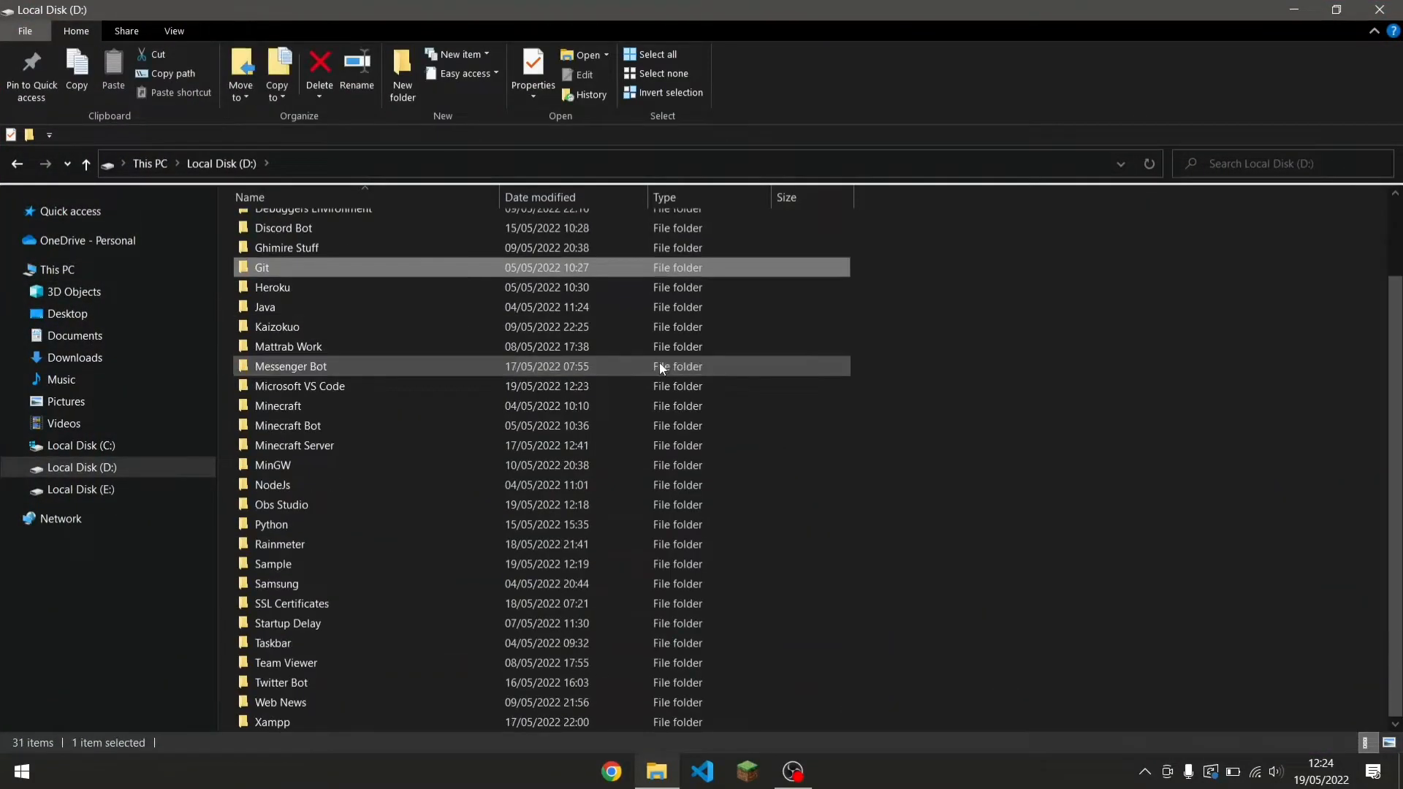
{"action": "left_click", "coordinate": [680, 301]}
{"action": "scroll", "coordinate": [664, 333], "scroll_direction": "up", "scroll_amount": 1}
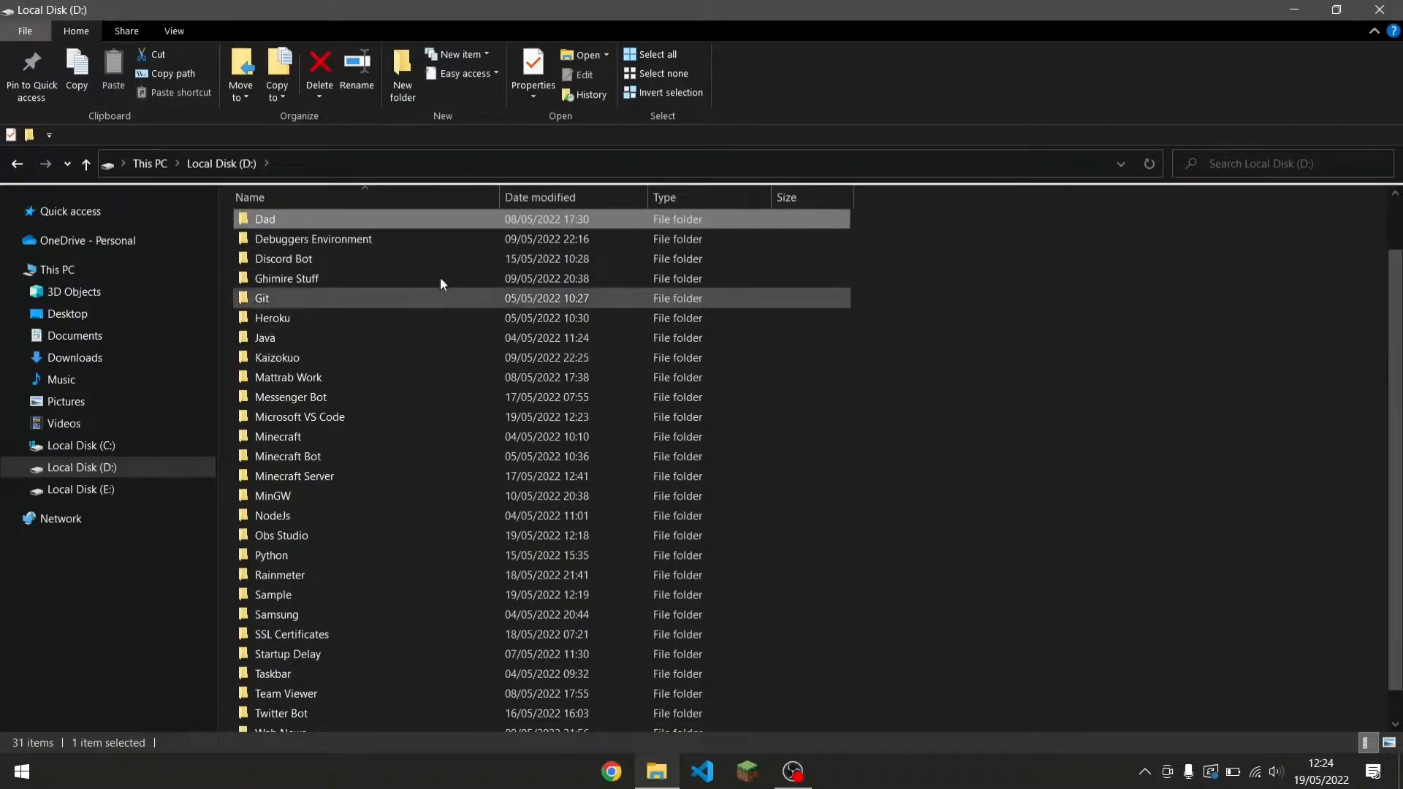
{"action": "left_click", "coordinate": [436, 315]}
{"action": "scroll", "coordinate": [485, 433], "scroll_direction": "down", "scroll_amount": 1}
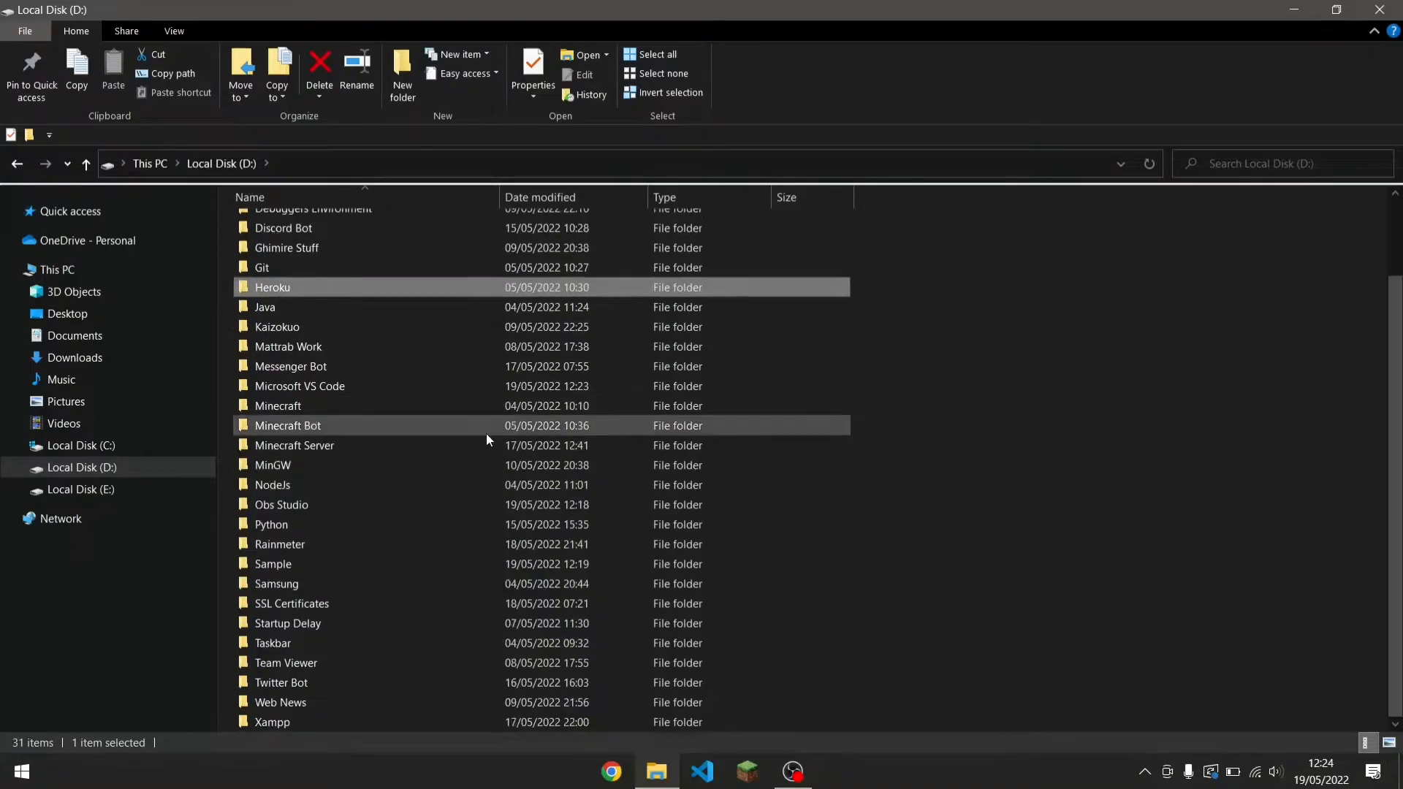
{"action": "left_click", "coordinate": [431, 563]}
{"action": "double_click", "coordinate": [475, 566]}
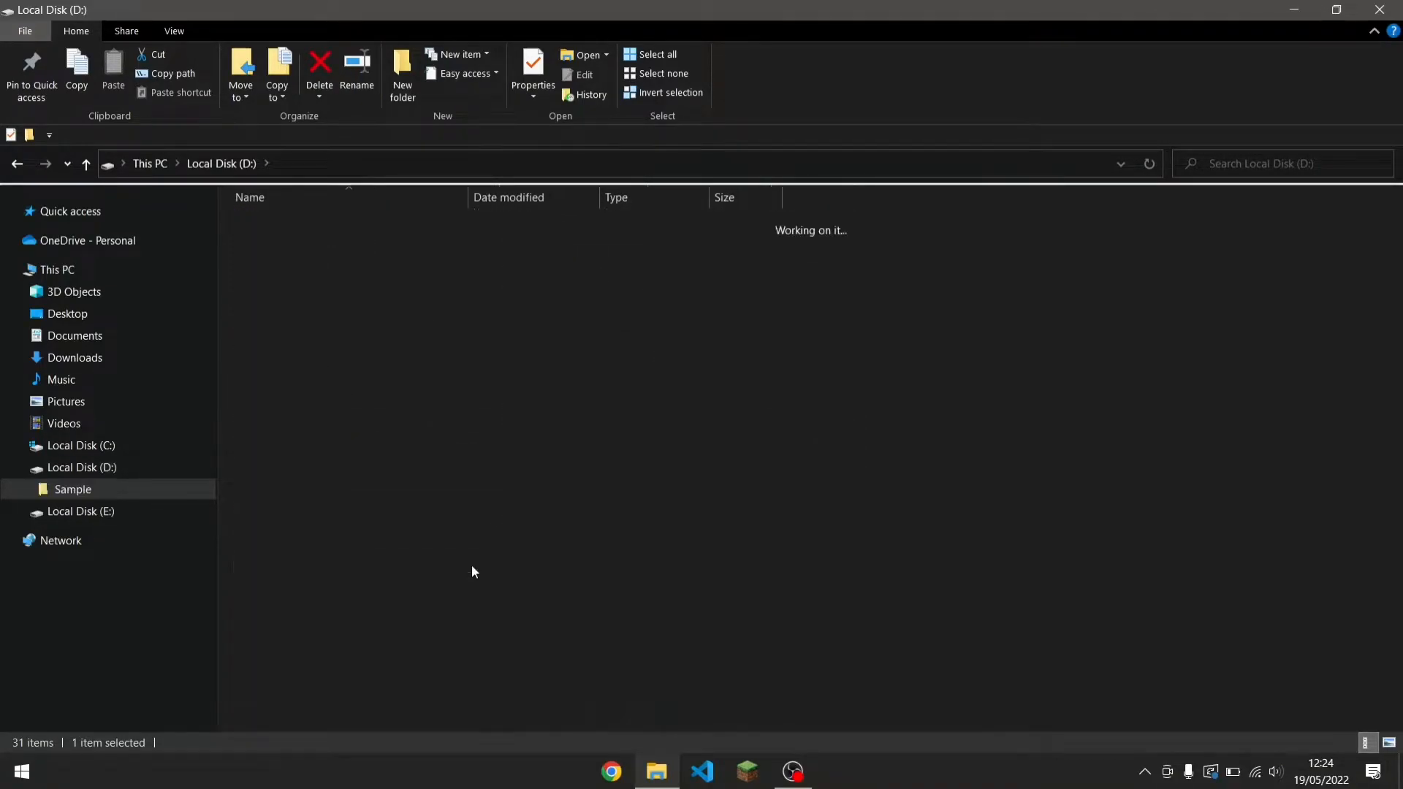
Open the Sample folder in the code editor.
{"action": "right_click", "coordinate": [446, 432]}
{"action": "left_click", "coordinate": [511, 610]}
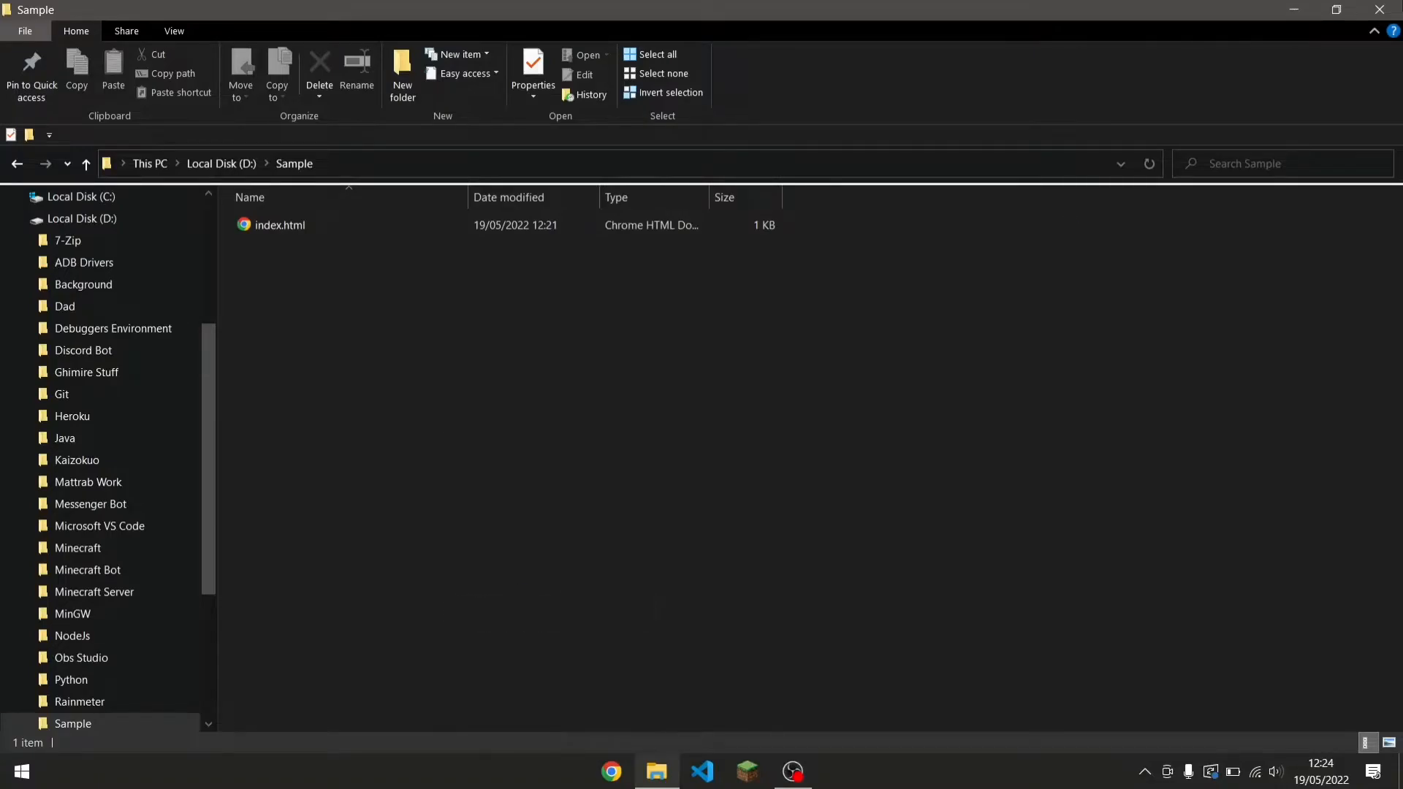
{"action": "left_click", "coordinate": [1292, 12]}
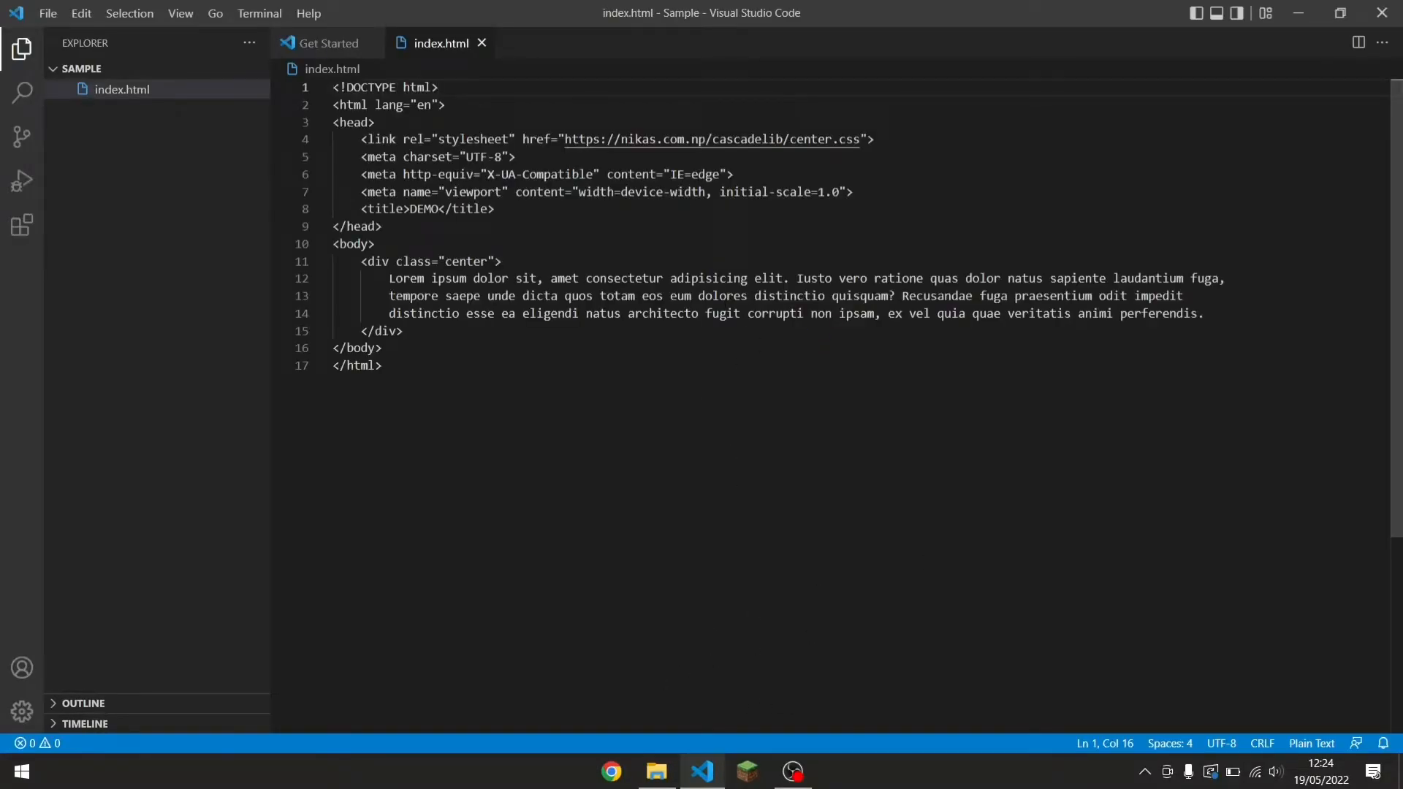
Open index.html with Live Server to preview it in the browser.
{"action": "left_click", "coordinate": [734, 296]}
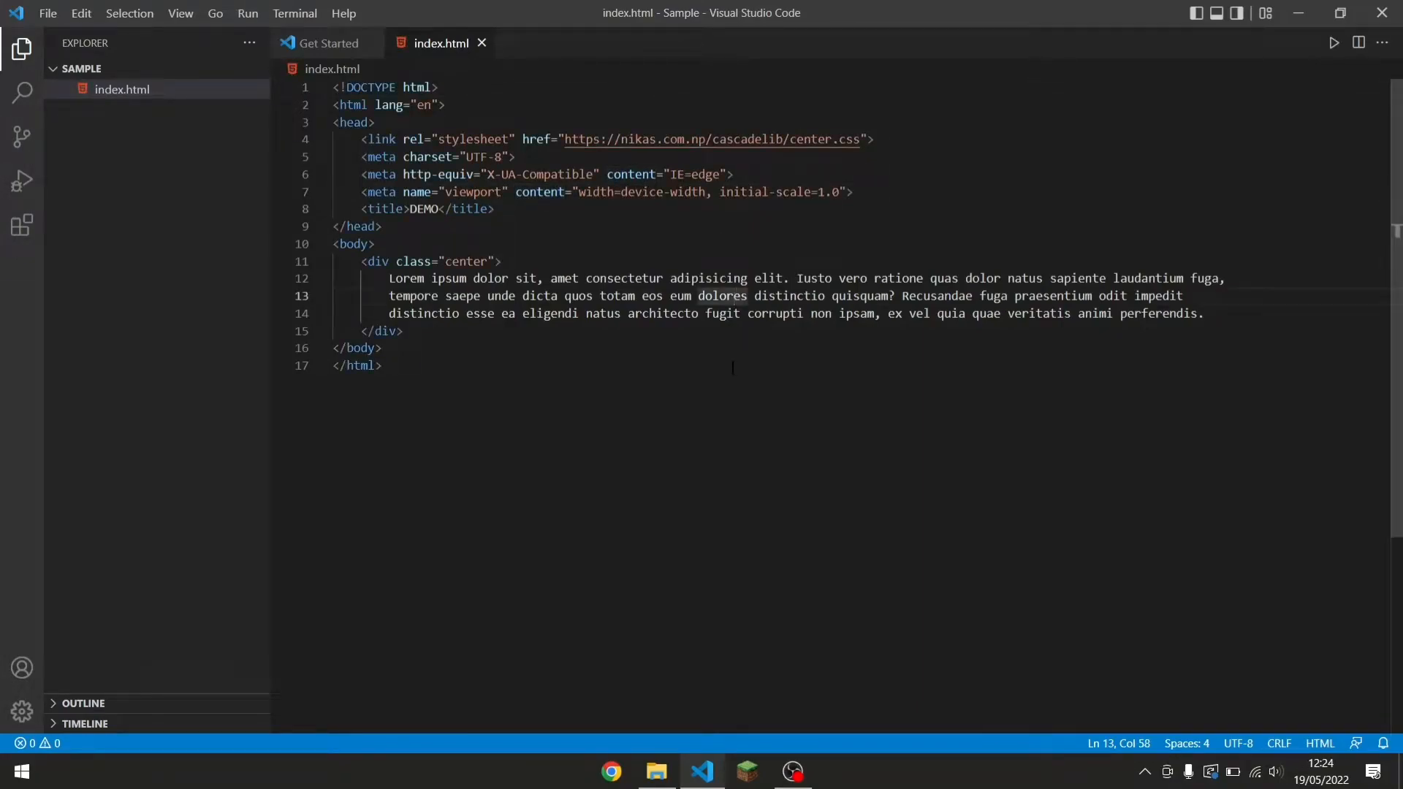
{"action": "right_click", "coordinate": [726, 304]}
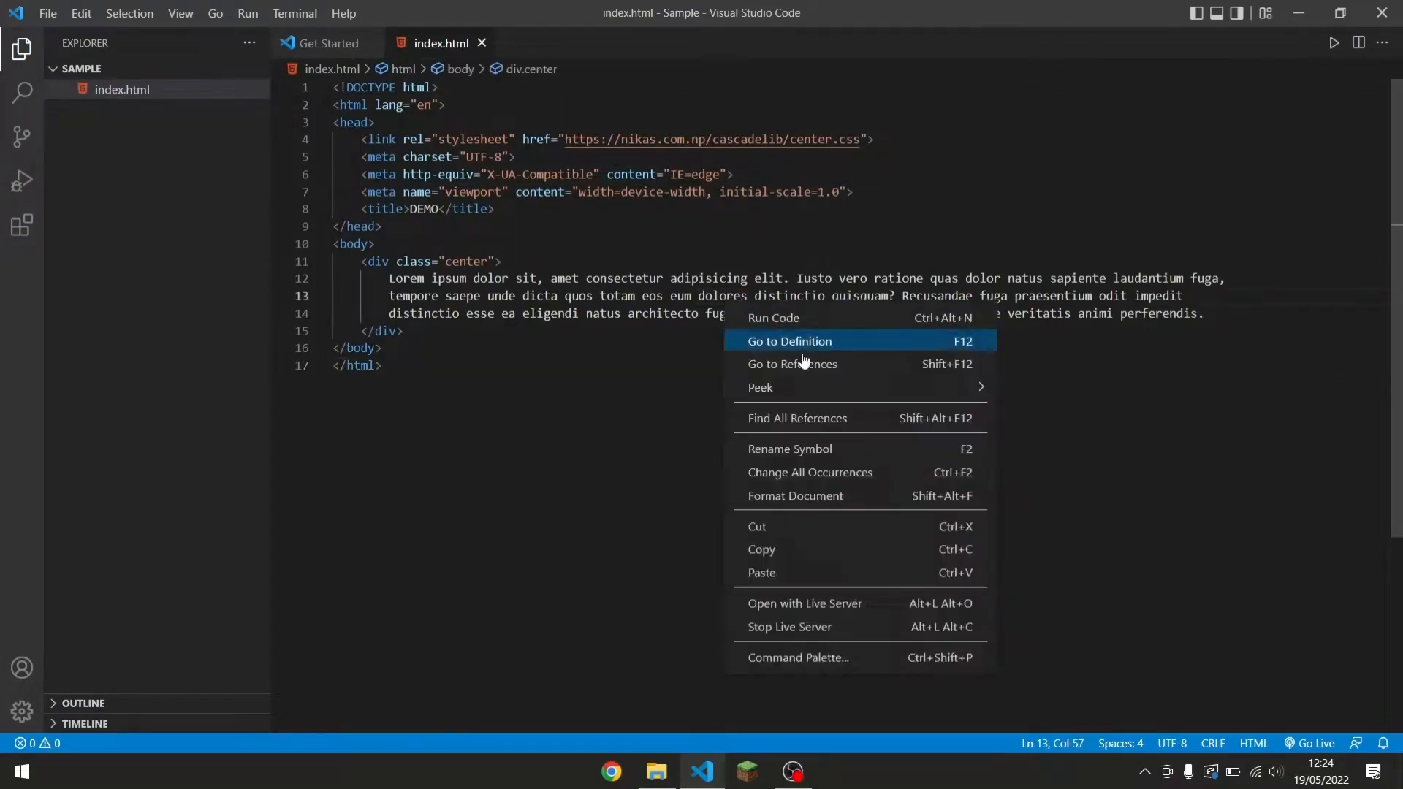
{"action": "left_click", "coordinate": [819, 604]}
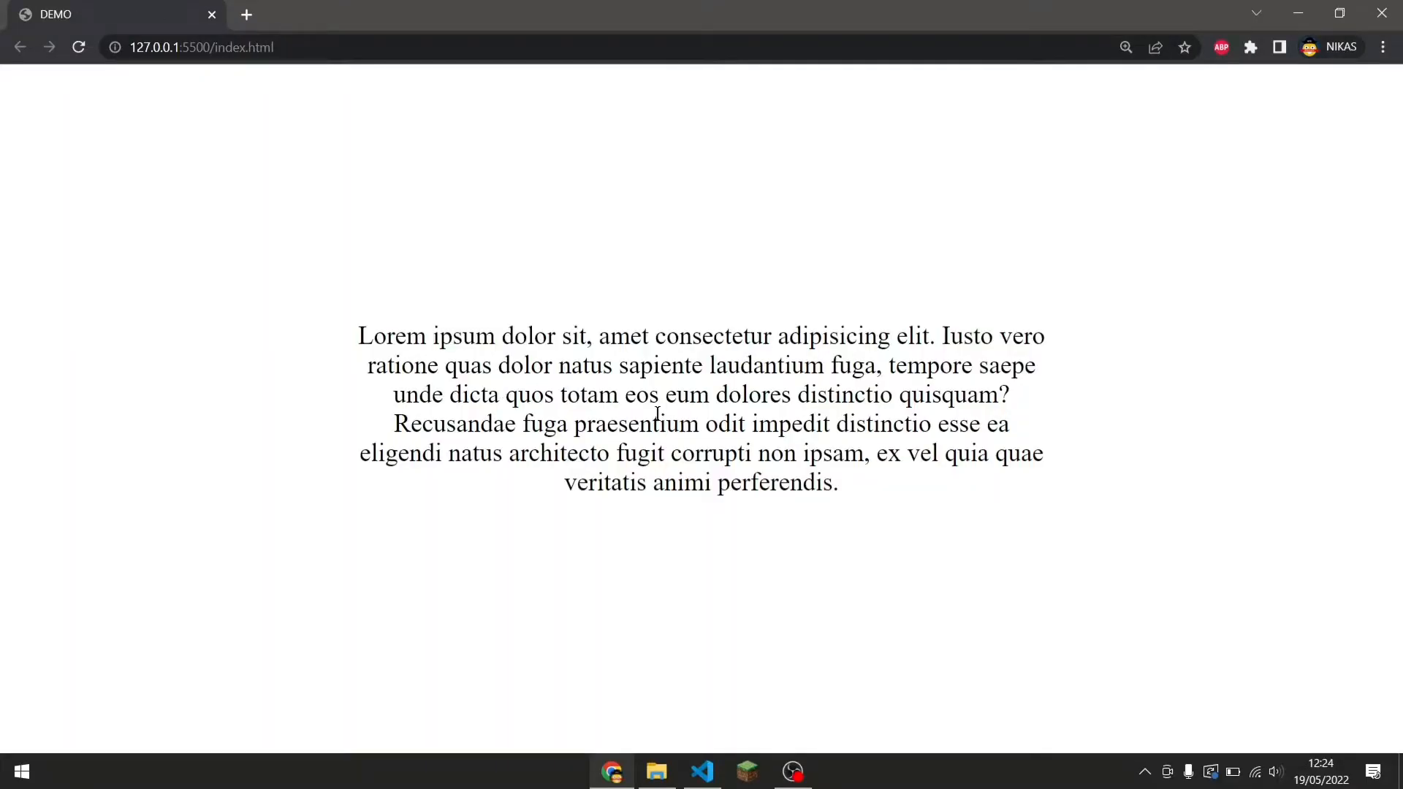
Examine the rendered demo page text in the browser at different zoom levels.
{"action": "scroll", "coordinate": [685, 428], "scroll_direction": "down", "scroll_amount": 3}
{"action": "scroll", "coordinate": [686, 428], "scroll_direction": "up", "scroll_amount": 3}
{"action": "scroll", "coordinate": [685, 429], "scroll_direction": "down", "scroll_amount": 3}
{"action": "scroll", "coordinate": [685, 429], "scroll_direction": "down", "scroll_amount": 1}
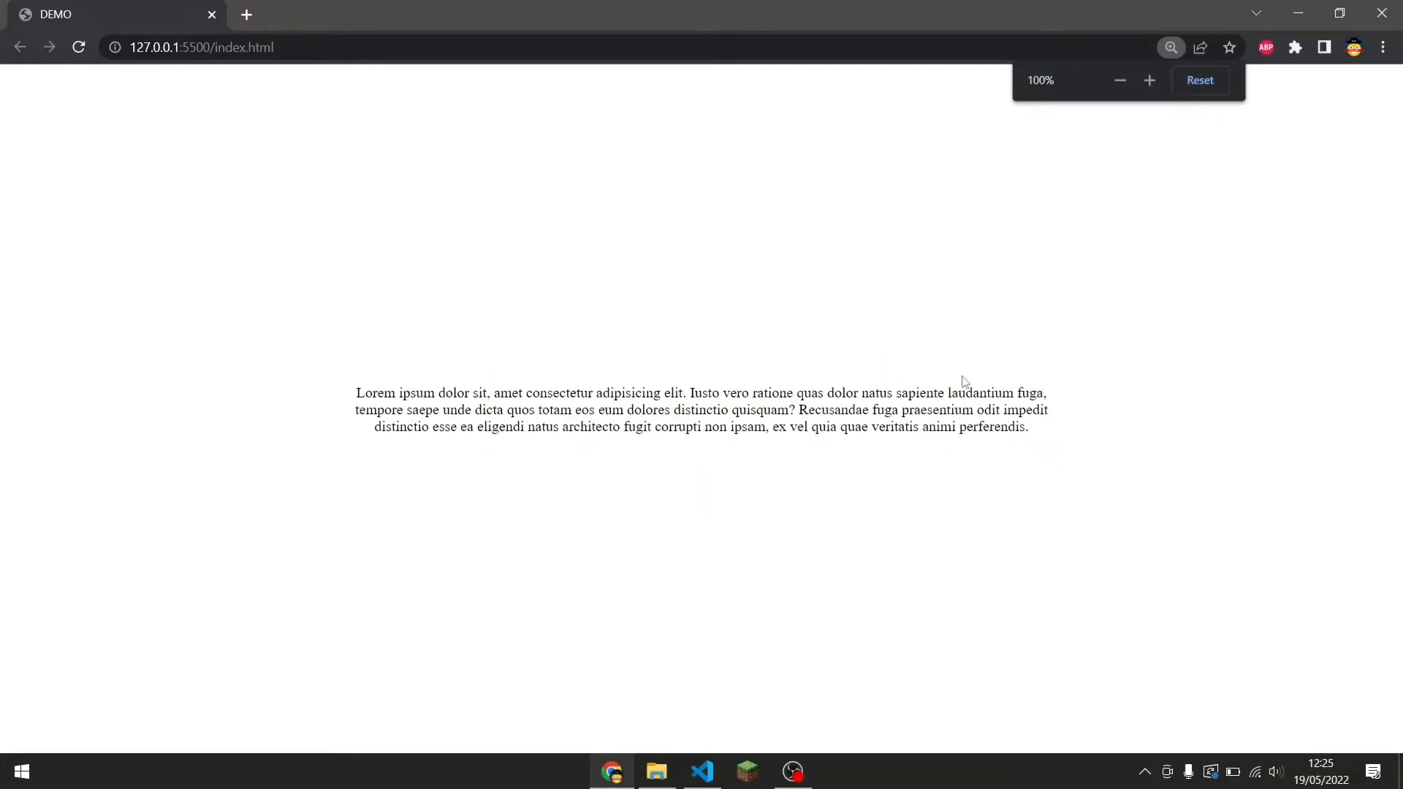
{"action": "left_click_drag", "start_coordinate": [1028, 426], "coordinate": [784, 425]}
{"action": "triple_click", "coordinate": [785, 425]}
{"action": "left_click", "coordinate": [599, 381]}
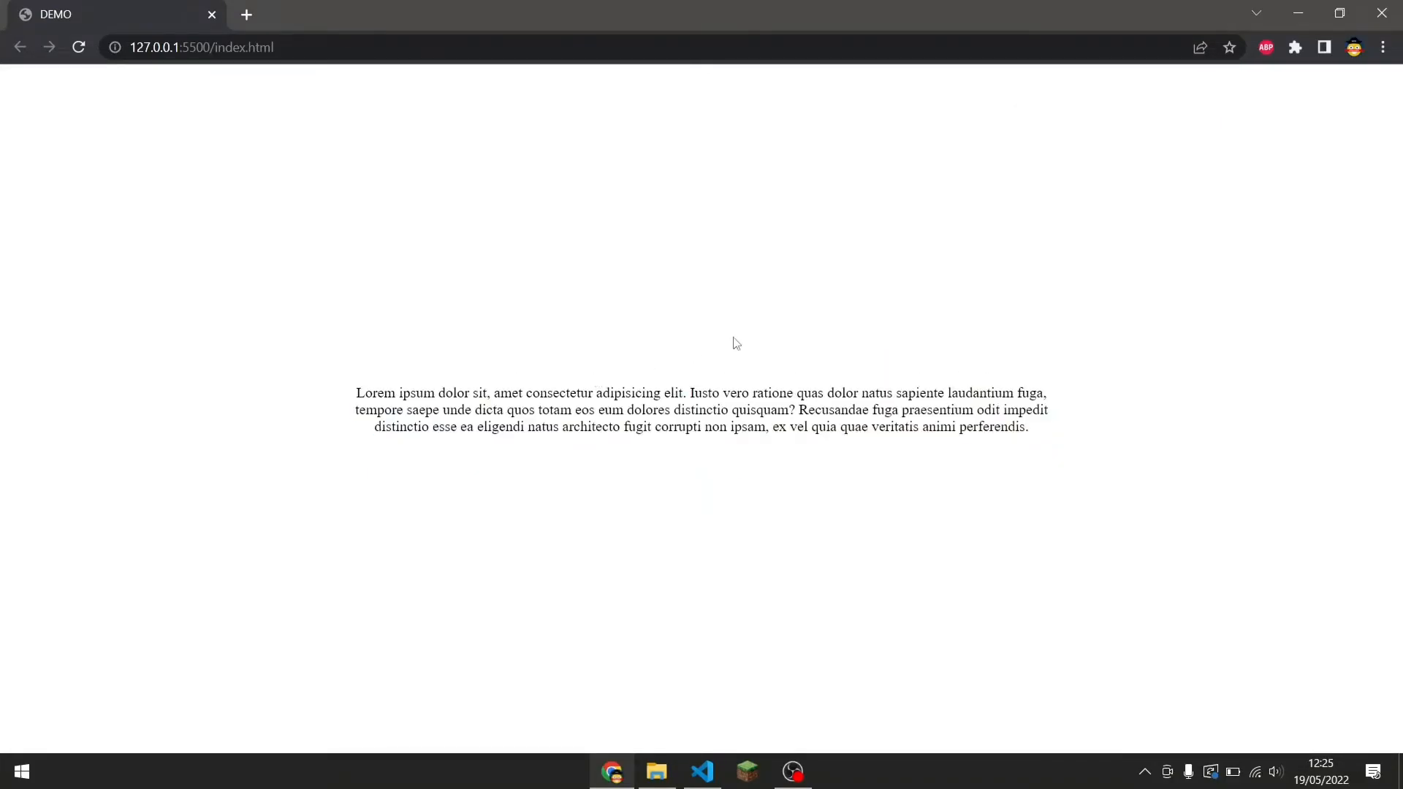
{"action": "left_click", "coordinate": [1293, 15]}
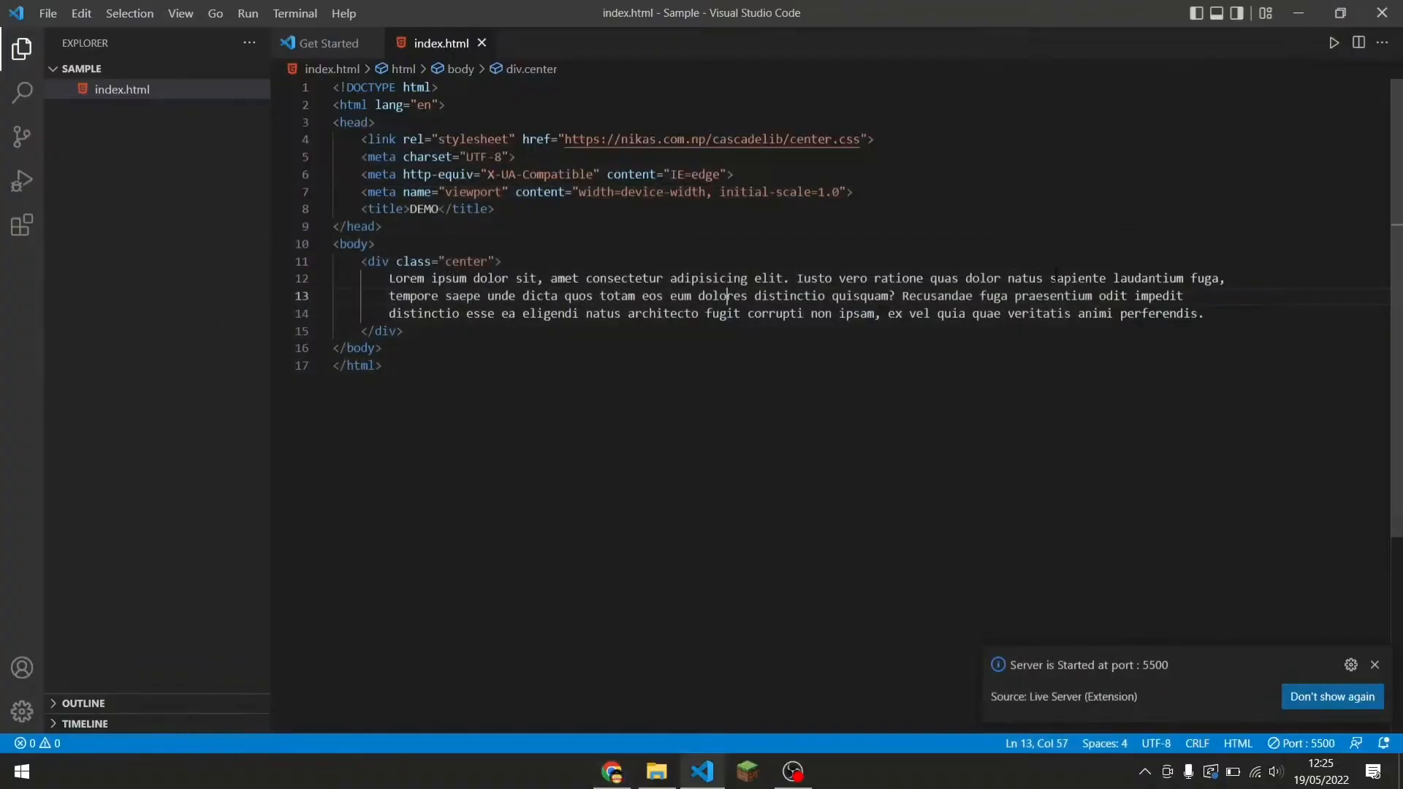
Dismiss the Live Server notification and close the code editor window.
{"action": "left_click", "coordinate": [1376, 667]}
{"action": "left_click", "coordinate": [1293, 420]}
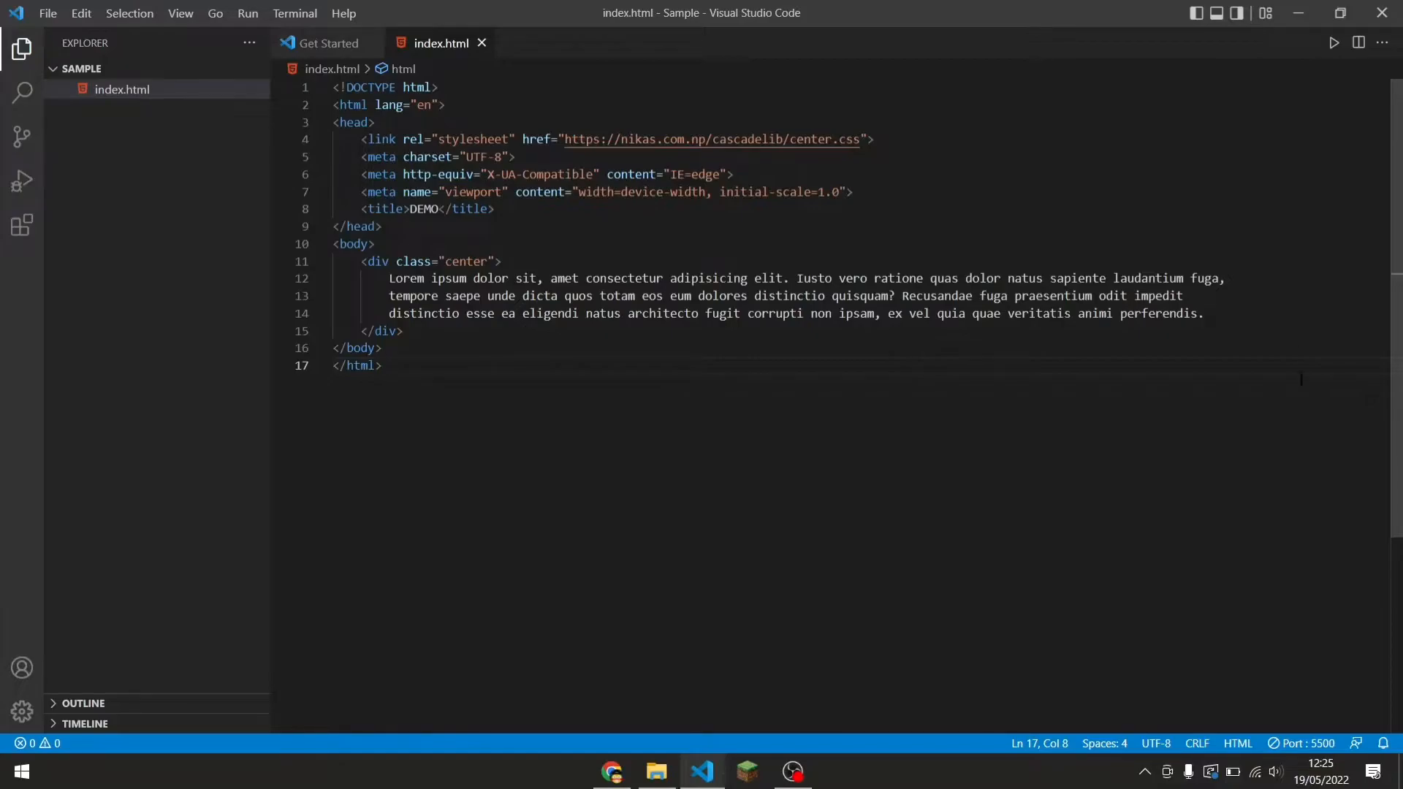
{"action": "left_click", "coordinate": [612, 771]}
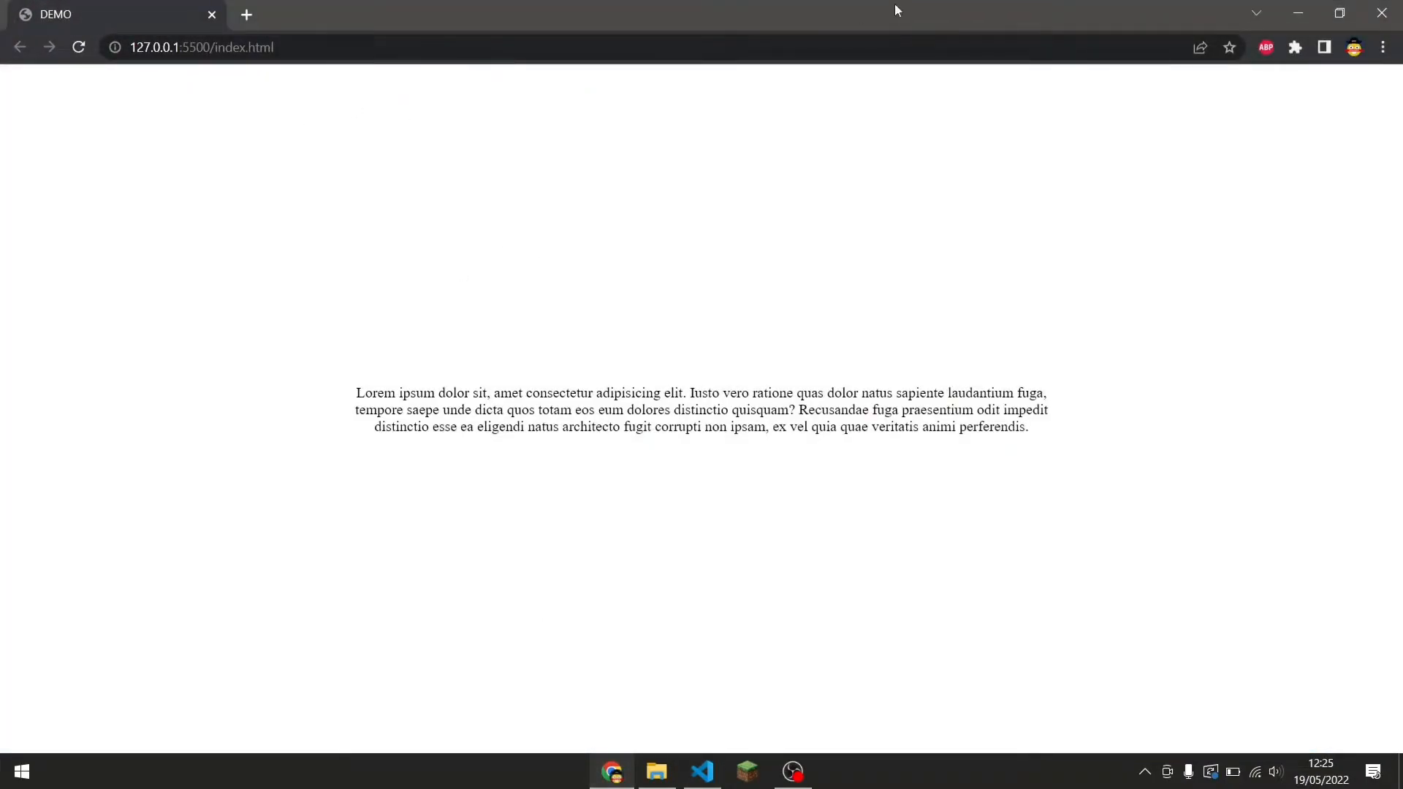
{"action": "left_click", "coordinate": [1297, 13]}
{"action": "left_click", "coordinate": [1154, 182]}
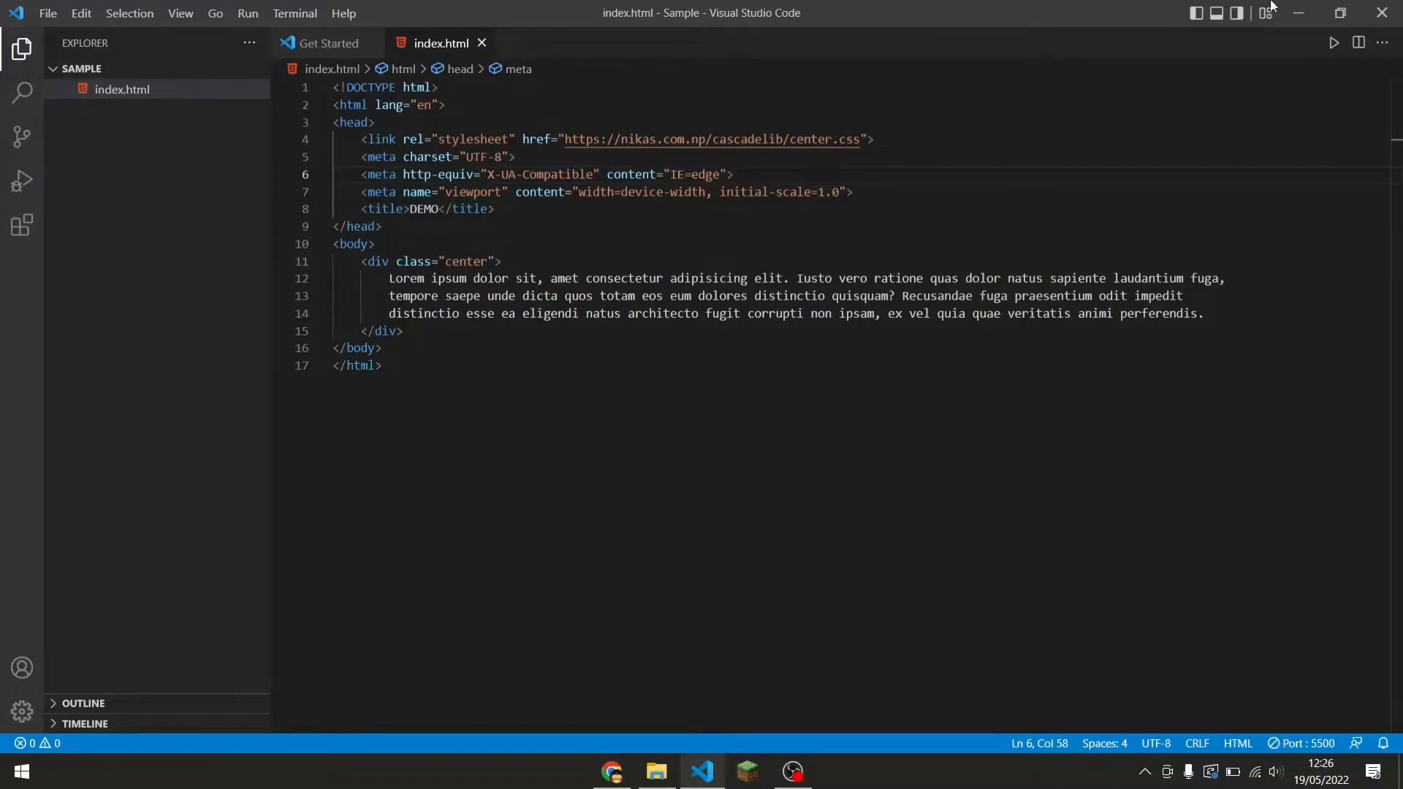
{"action": "left_click", "coordinate": [1383, 8]}
Create a new folder named public inside the Sample folder.
{"action": "left_click", "coordinate": [553, 232]}
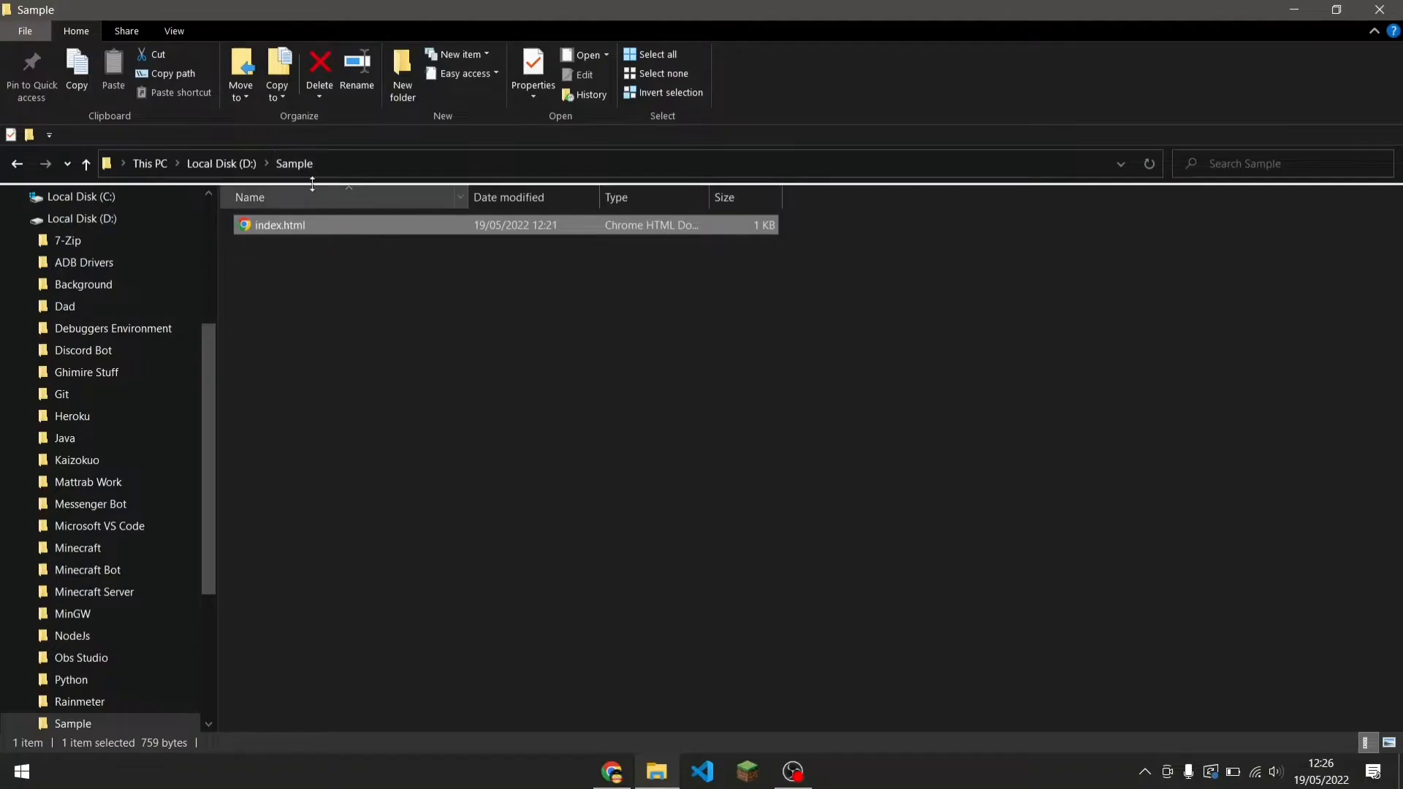
{"action": "right_click", "coordinate": [317, 263]}
{"action": "mouse_move", "coordinate": [444, 544]}
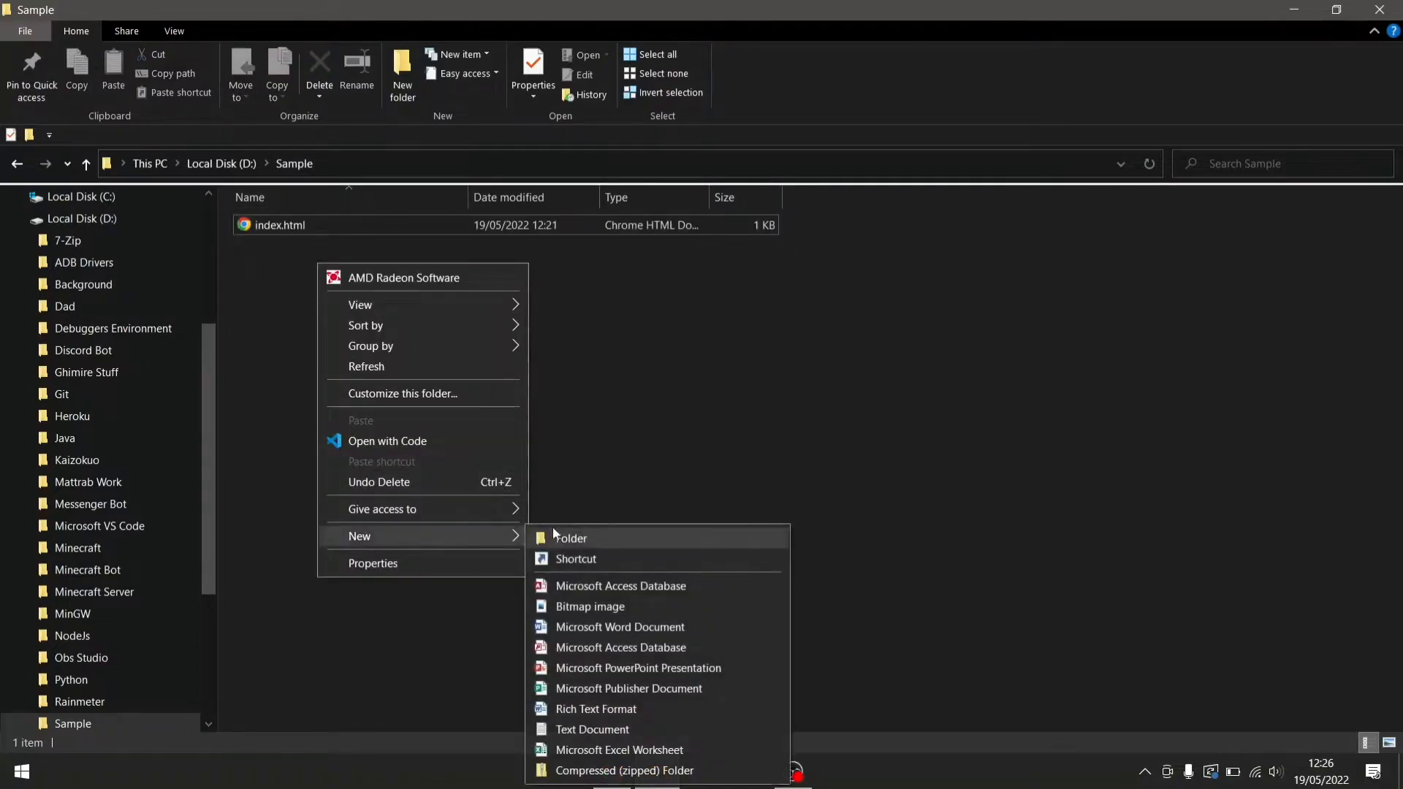
{"action": "left_click", "coordinate": [615, 538]}
{"action": "type", "text": "public"}
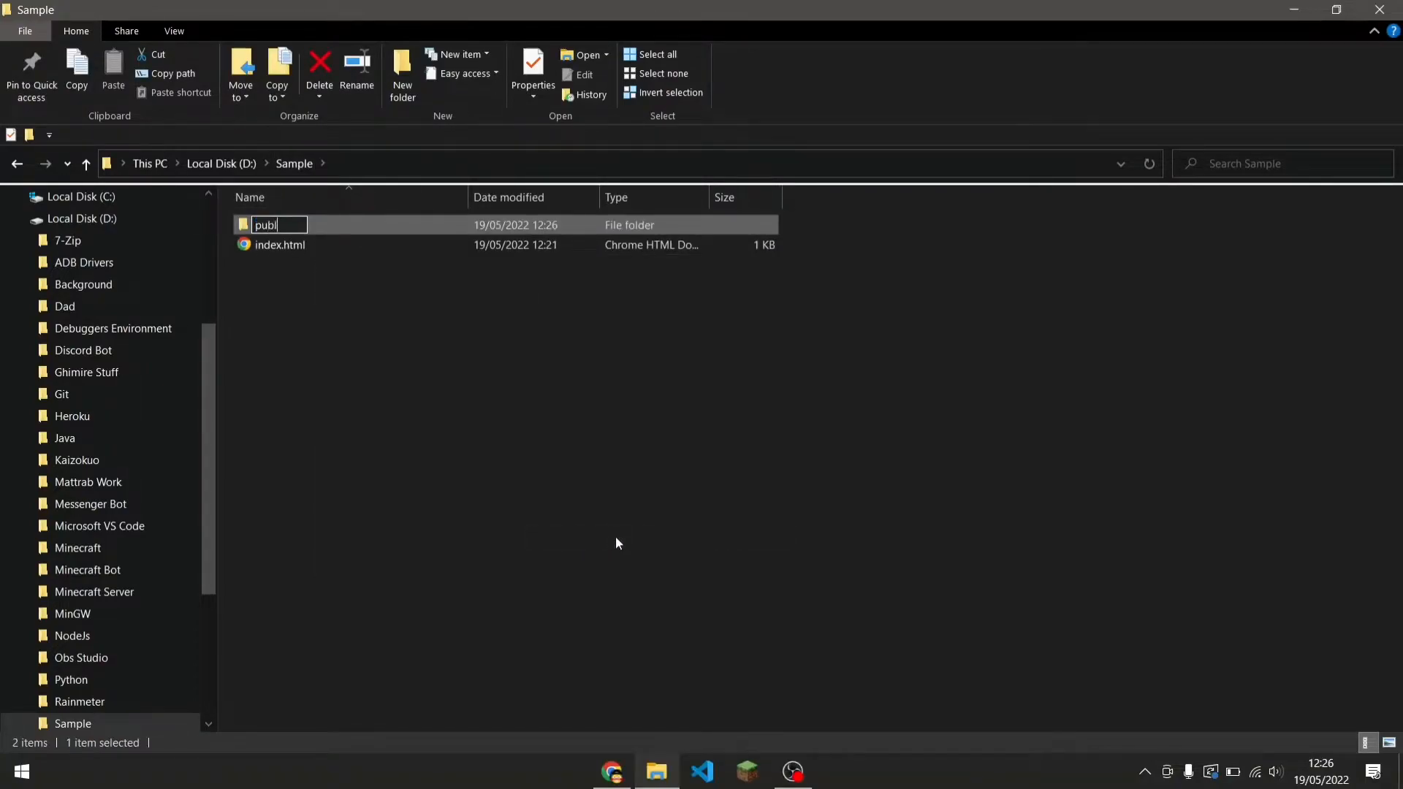
{"action": "key", "text": "Return"}
Move index.html from Sample into the public folder.
{"action": "left_click", "coordinate": [558, 244]}
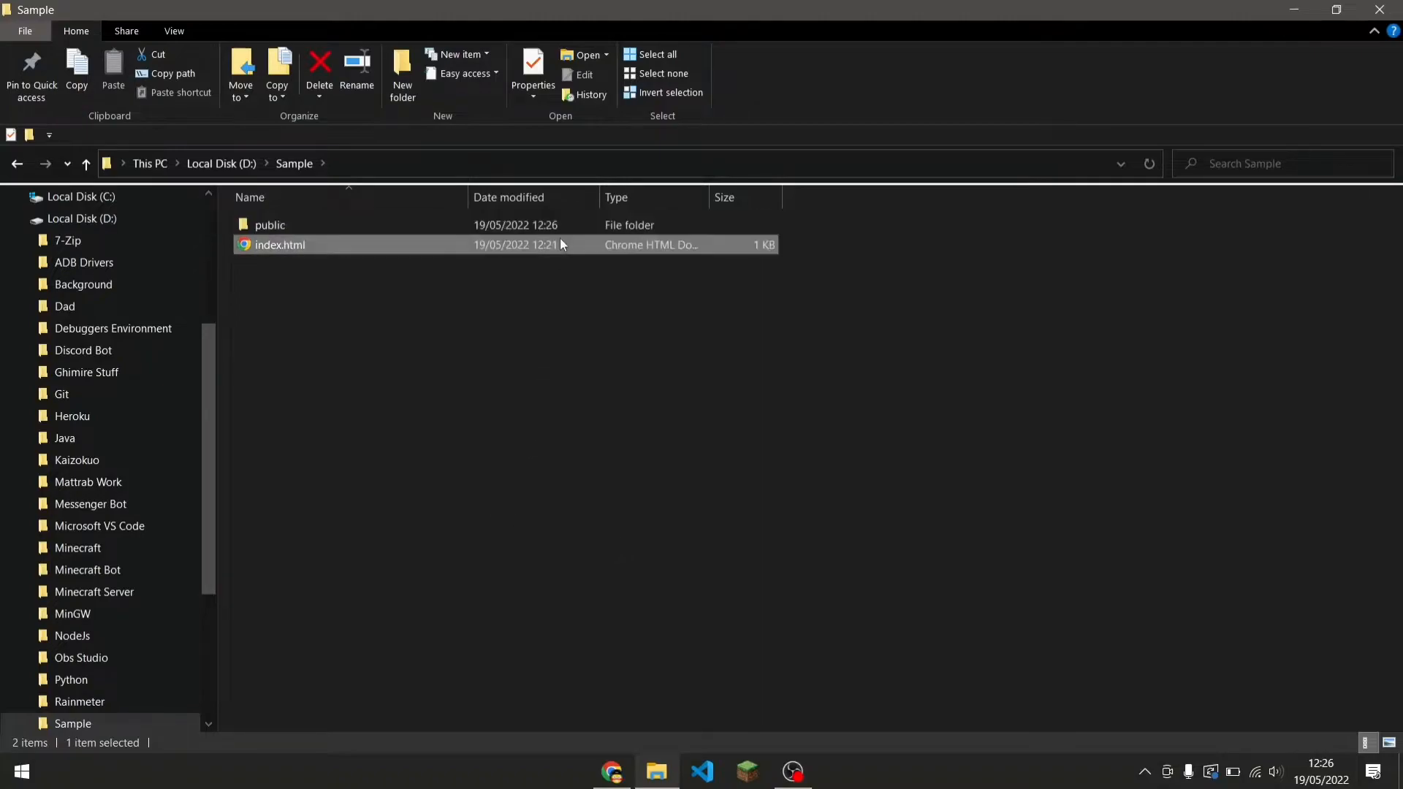
{"action": "double_click", "coordinate": [516, 228]}
{"action": "key", "text": "ctrl+v"}
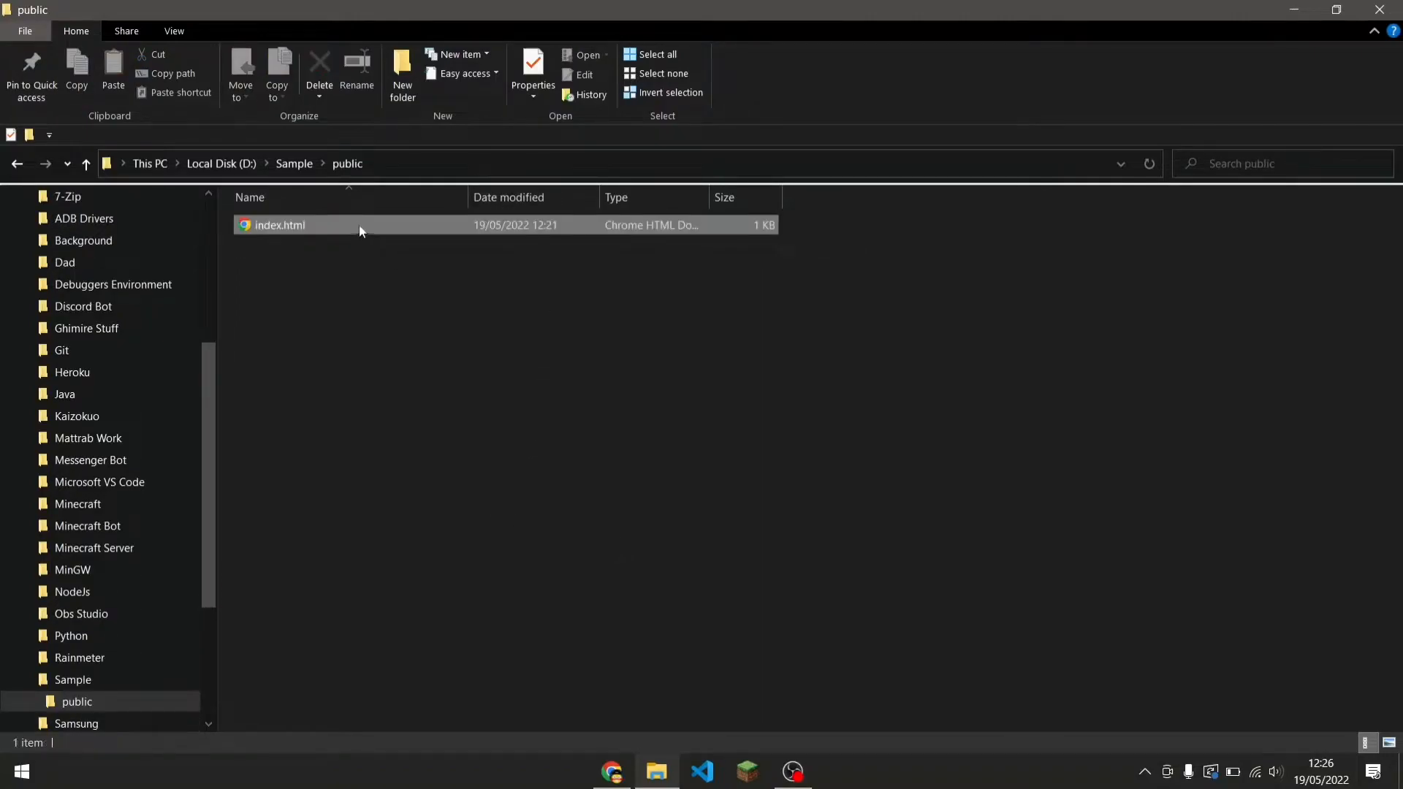
Check the contents of the Sample and public folders.
{"action": "left_click", "coordinate": [26, 167]}
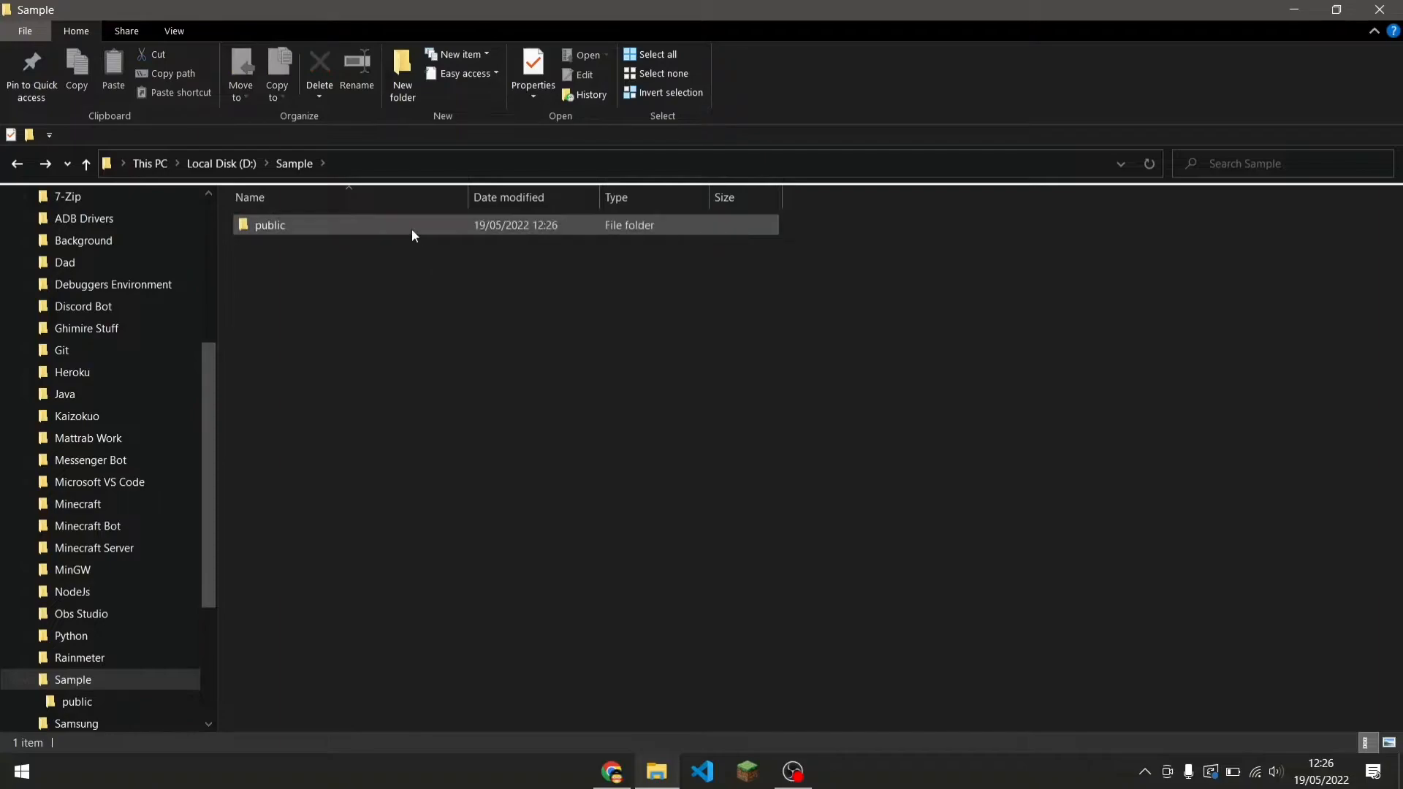
{"action": "double_click", "coordinate": [410, 228]}
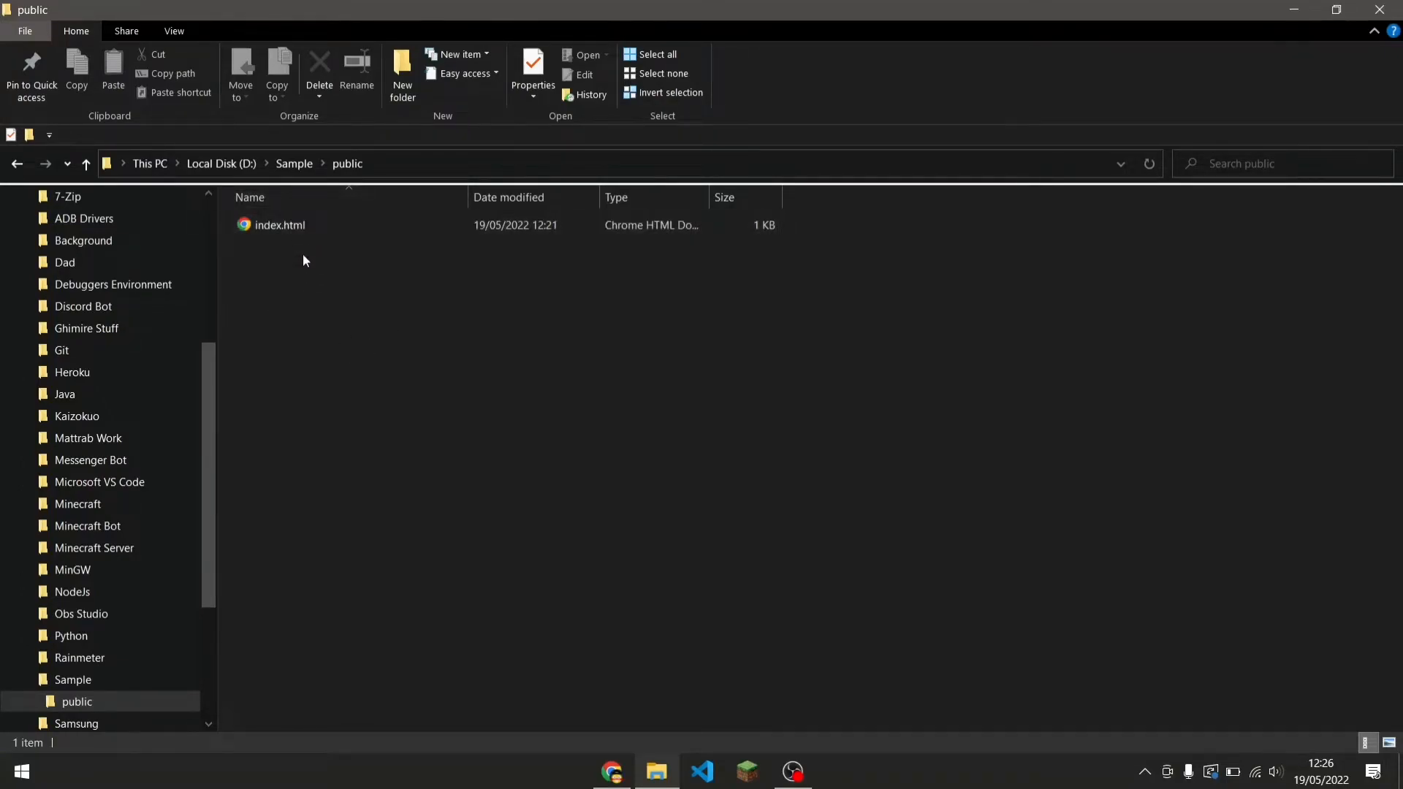
{"action": "left_click", "coordinate": [322, 225]}
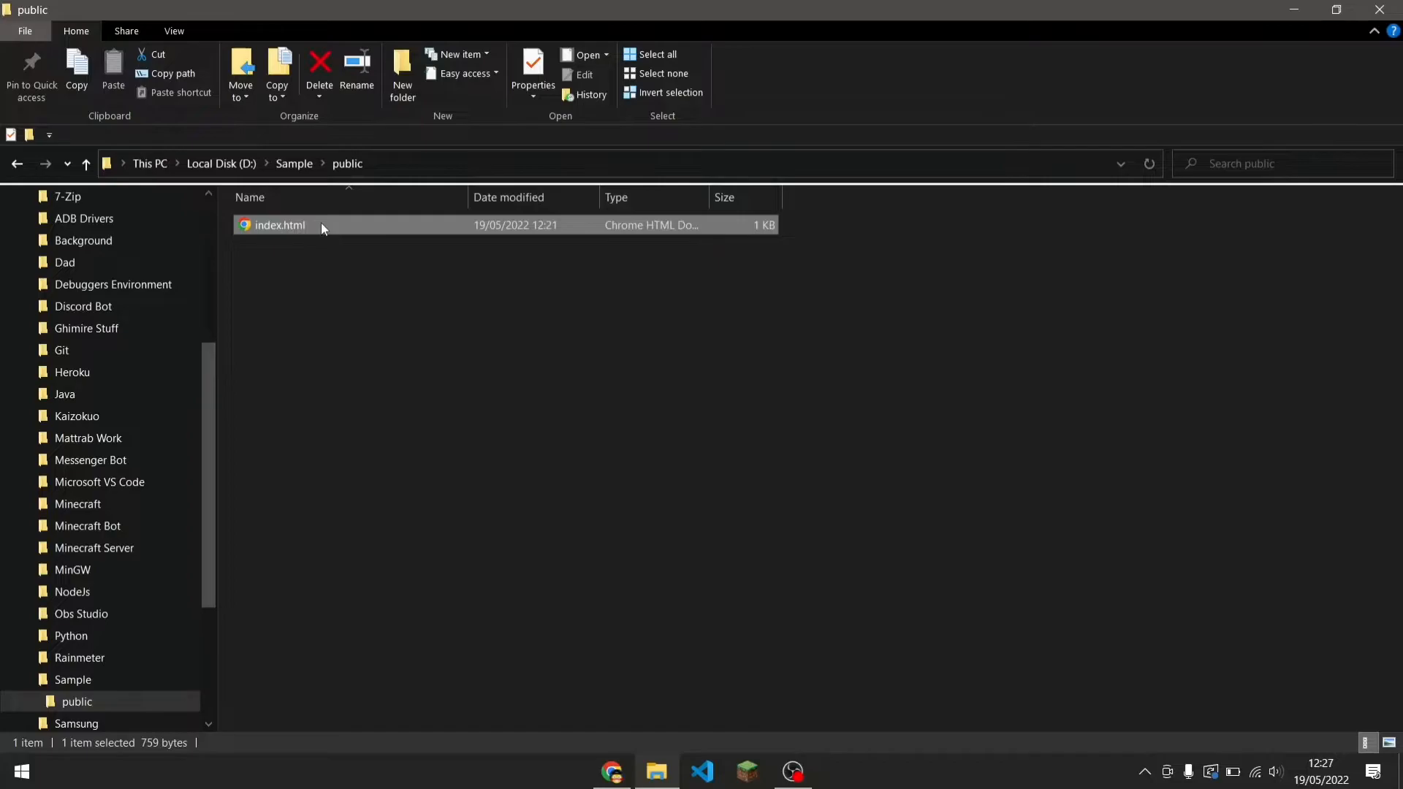
{"action": "left_click", "coordinate": [315, 271]}
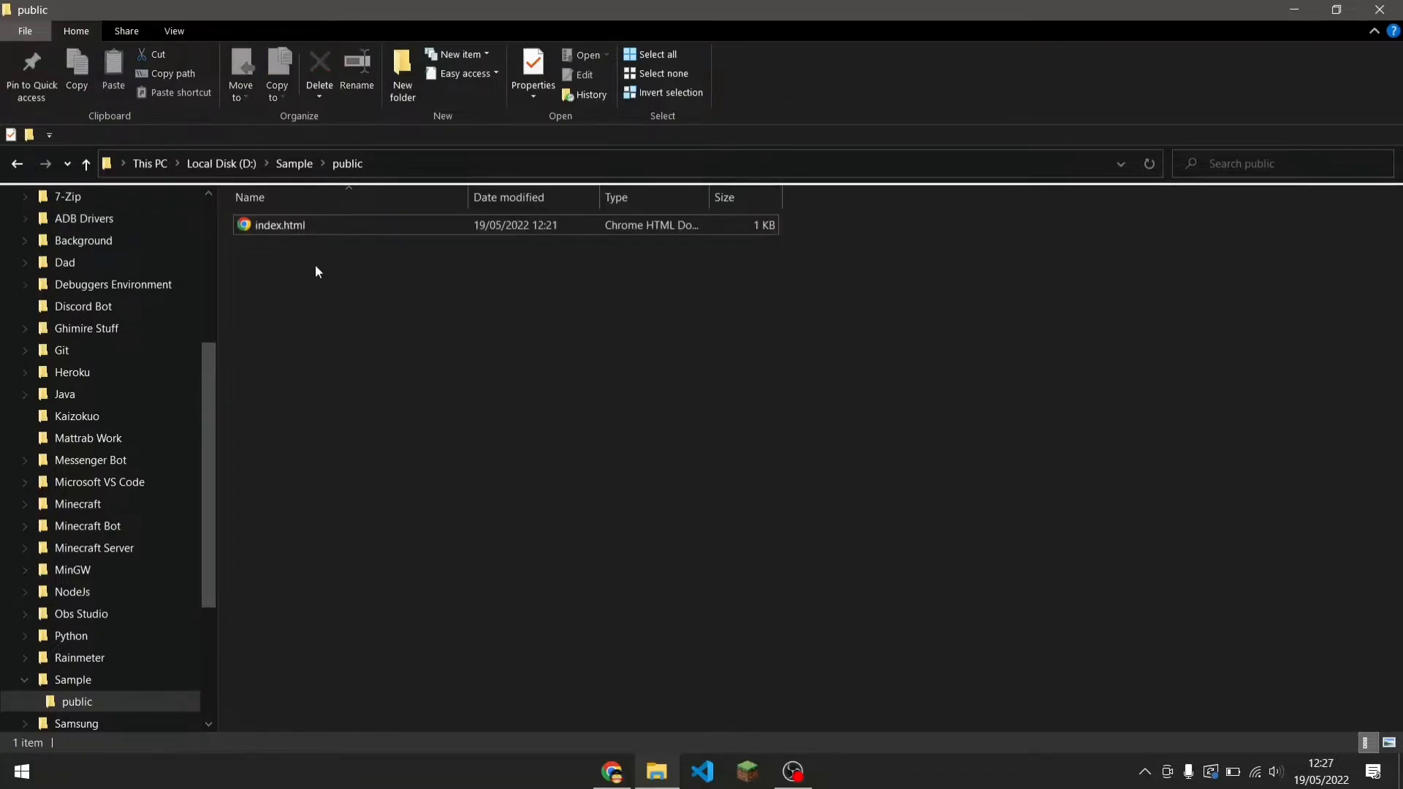
Open a new browser tab and go to firebase.google.com.
{"action": "left_click", "coordinate": [611, 771]}
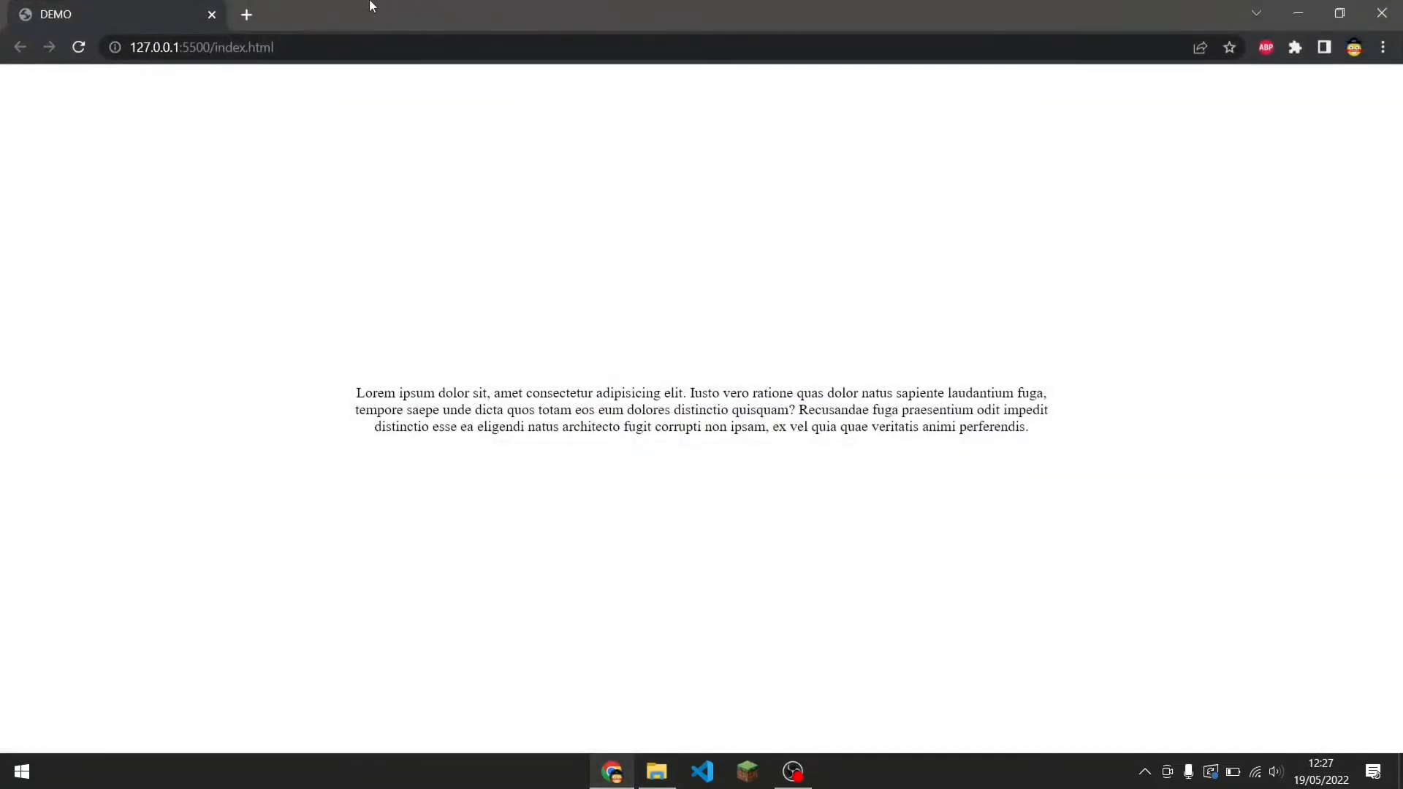
{"action": "left_click", "coordinate": [252, 13]}
{"action": "type", "text": "fire"}
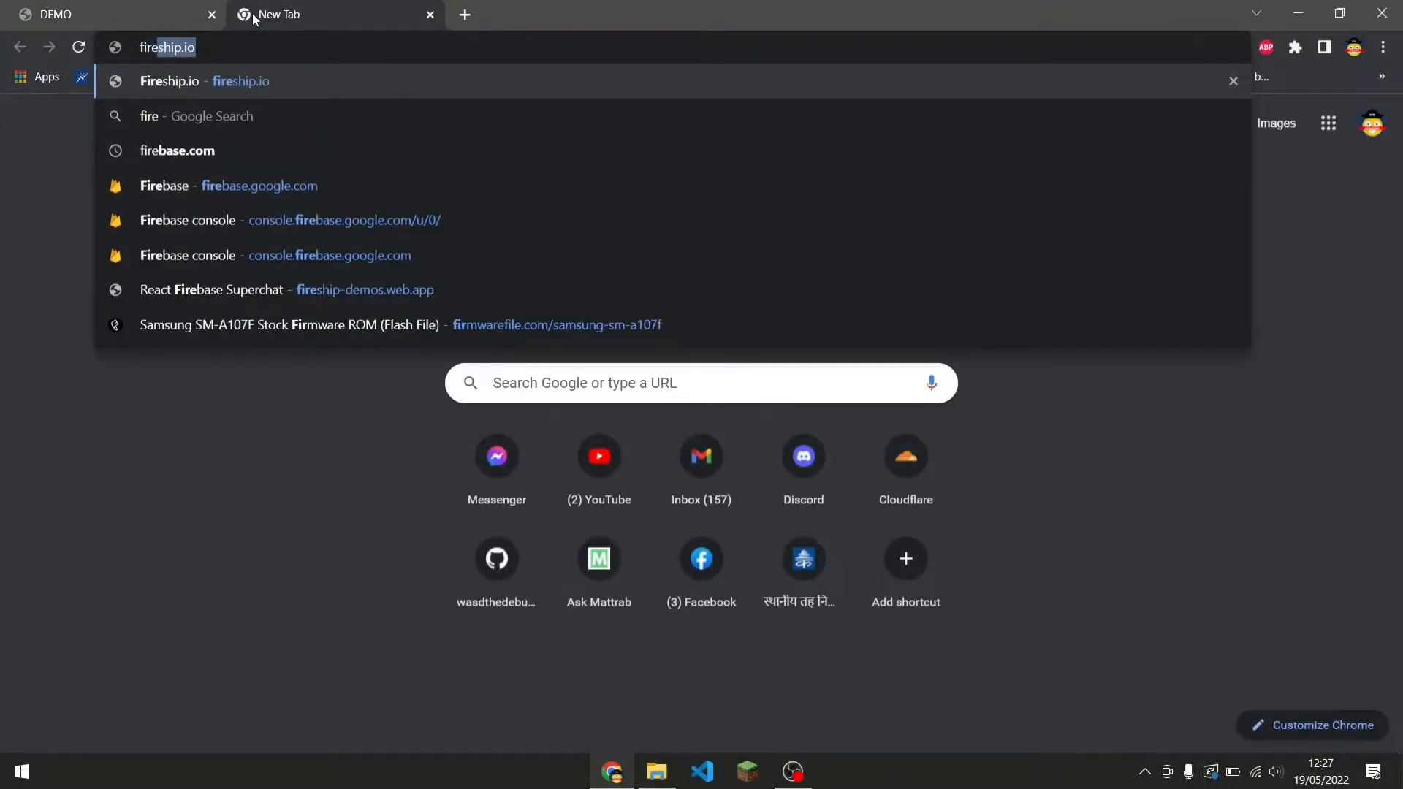
{"action": "type", "text": "base.google.com"}
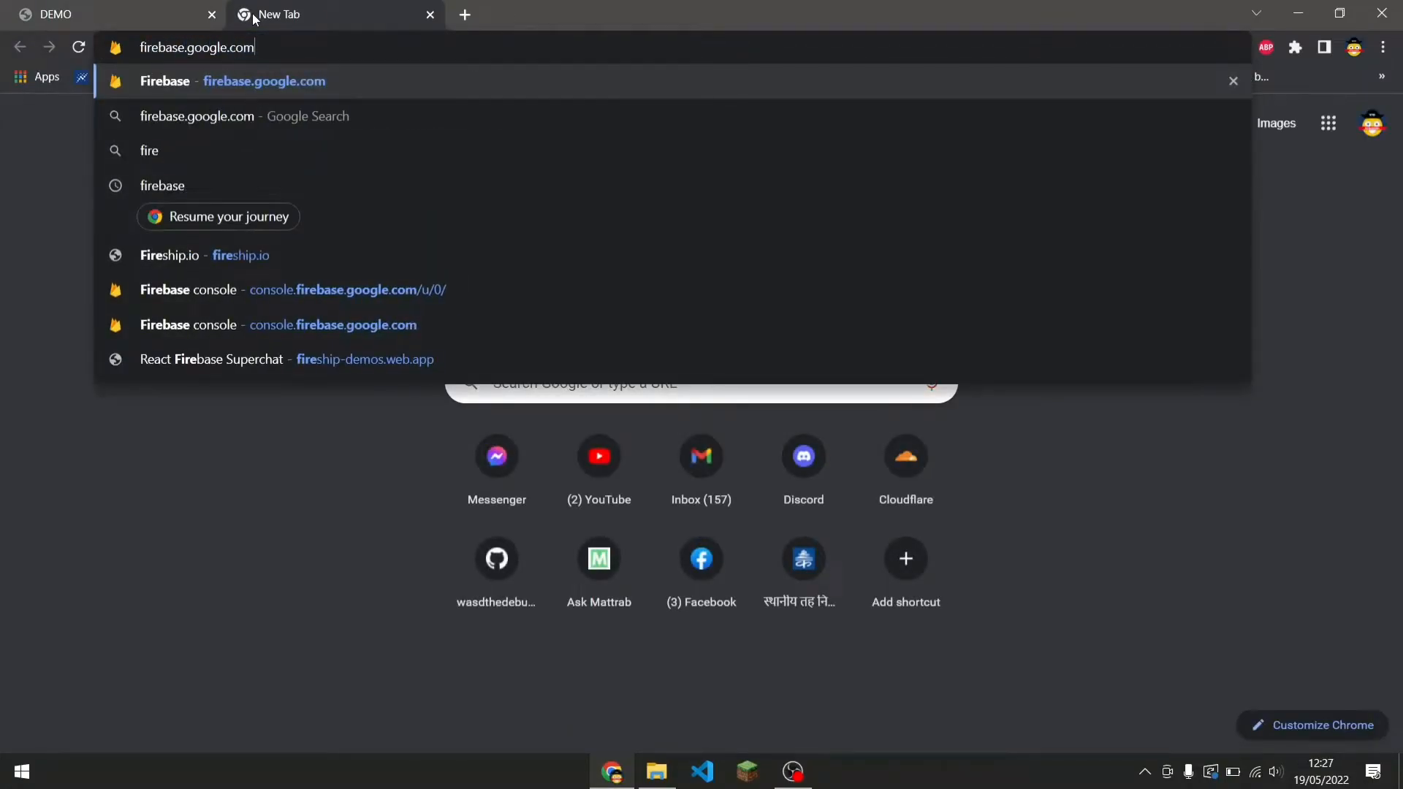
{"action": "key", "text": "Return"}
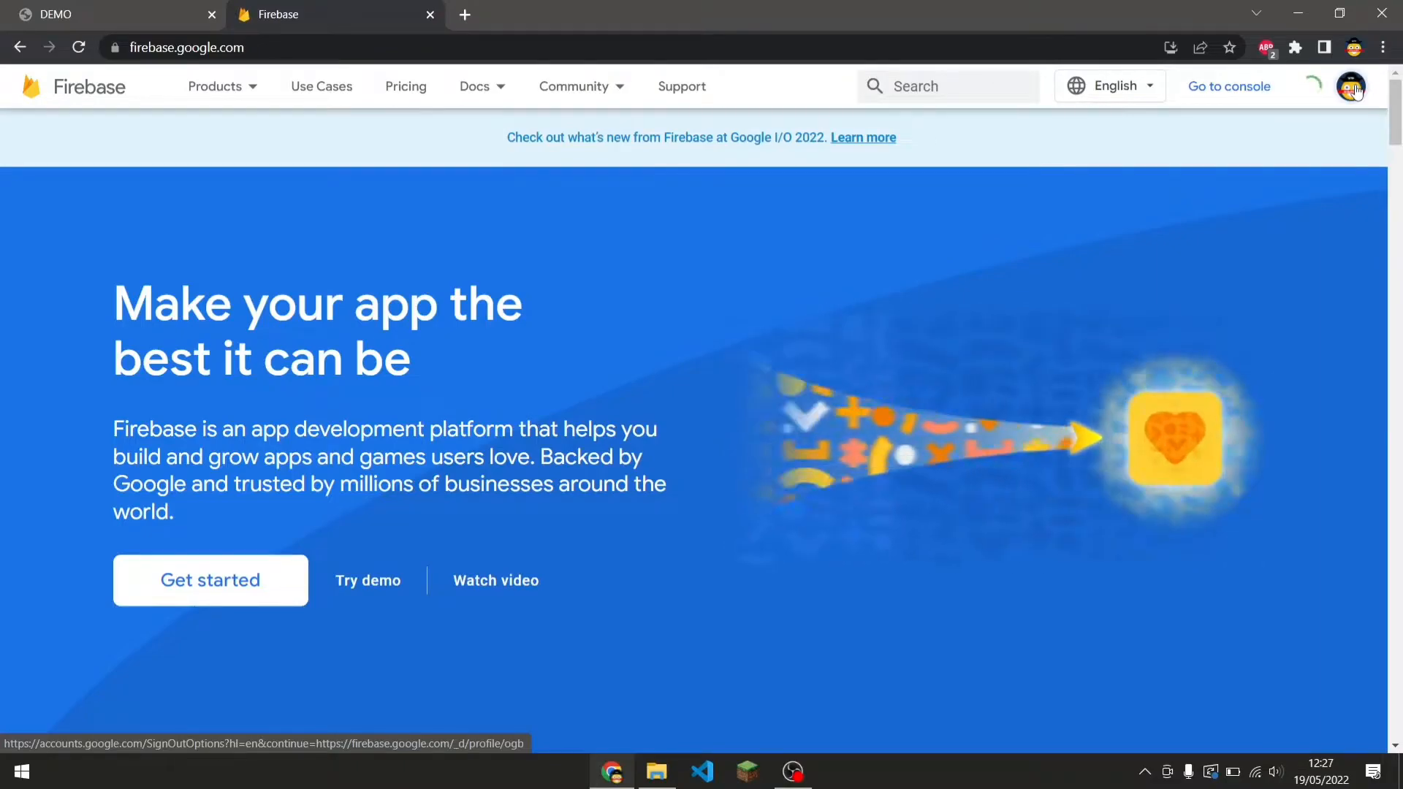
Open the Firebase console from the Firebase homepage.
{"action": "left_click", "coordinate": [1269, 101]}
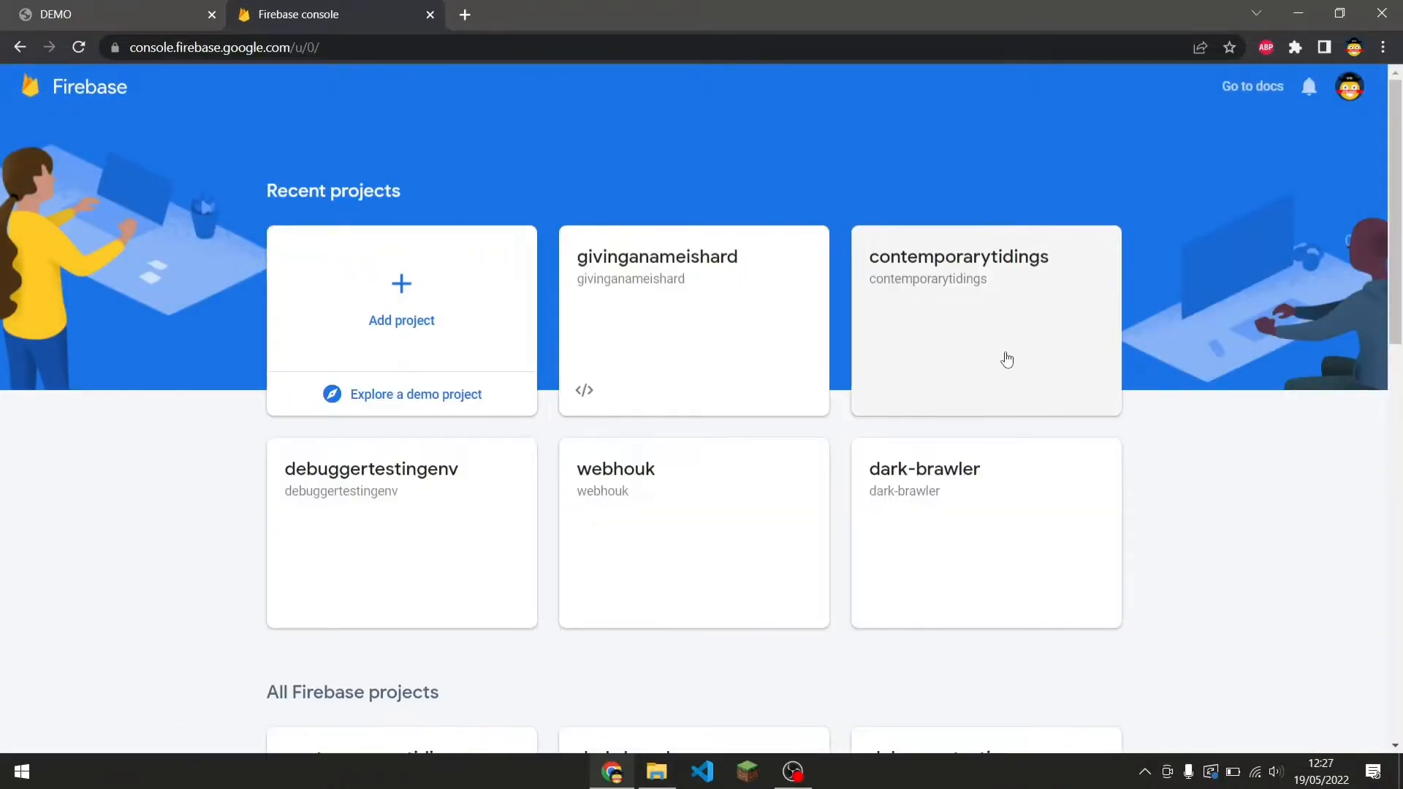
{"action": "left_click_drag", "start_coordinate": [555, 532], "coordinate": [1042, 442]}
{"action": "left_click", "coordinate": [1317, 358]}
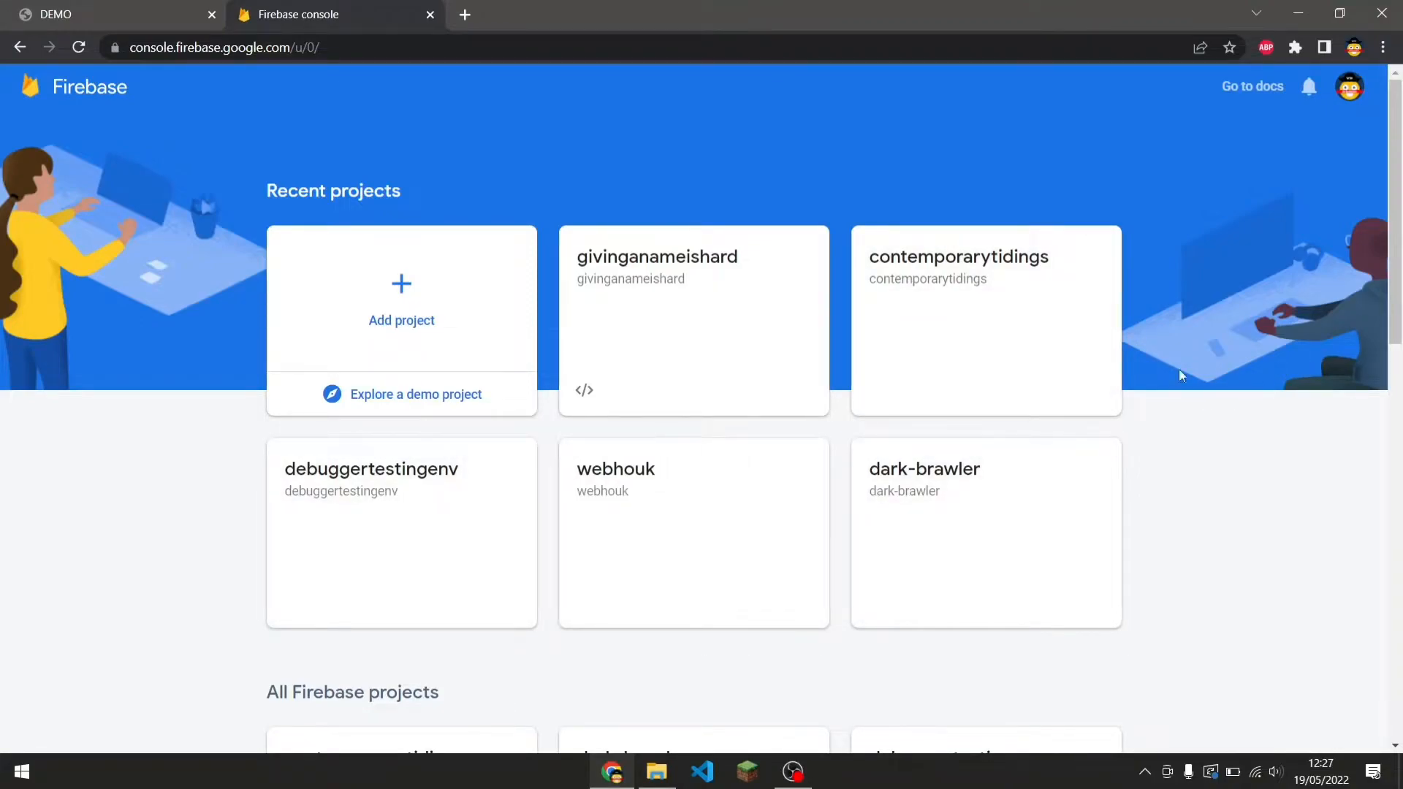
{"action": "scroll", "coordinate": [1207, 354], "scroll_direction": "down", "scroll_amount": 5}
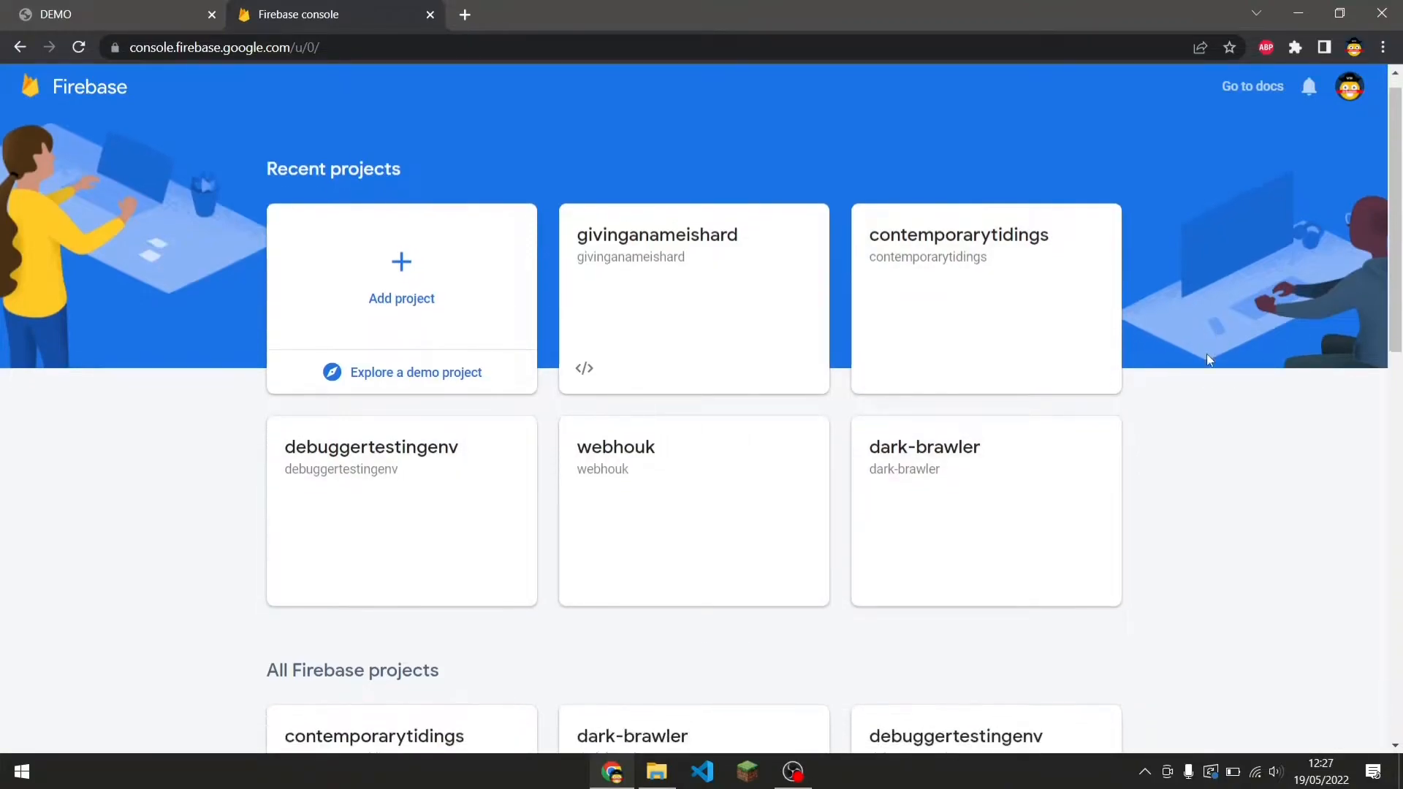
{"action": "scroll", "coordinate": [1210, 361], "scroll_direction": "up", "scroll_amount": 4}
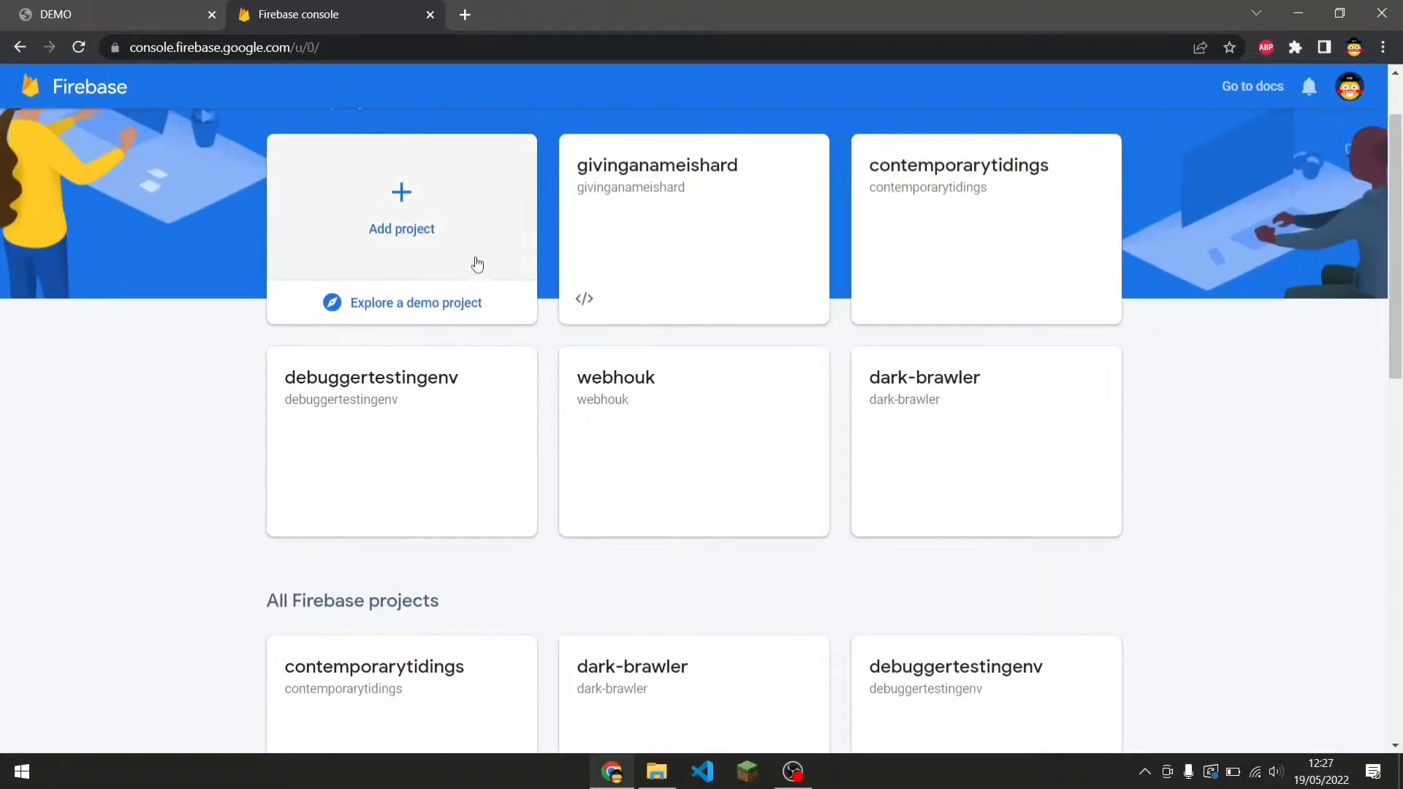
{"action": "scroll", "coordinate": [469, 266], "scroll_direction": "up", "scroll_amount": 1}
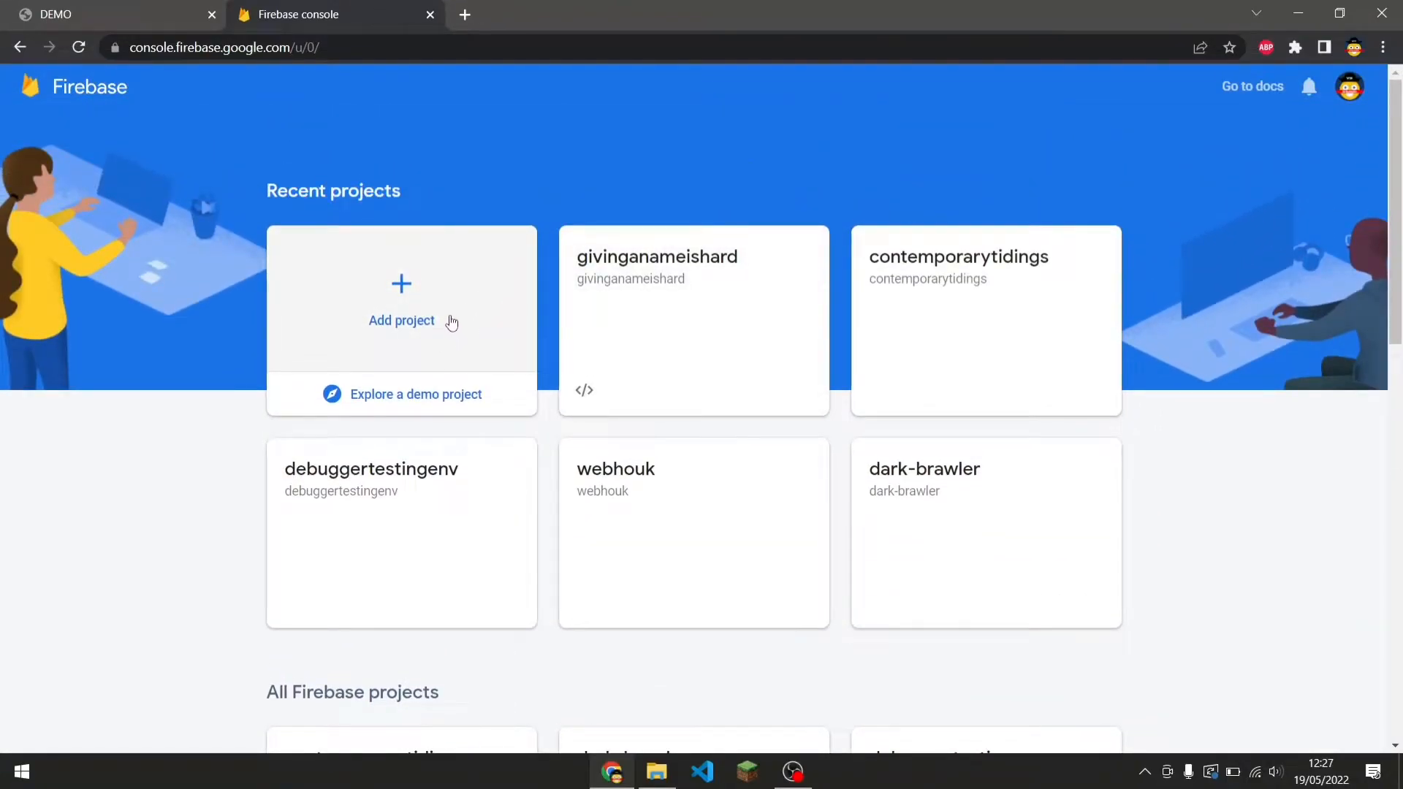
Add a new Firebase project named eaglesoarsrawman and continue past the naming step.
{"action": "left_click", "coordinate": [447, 319]}
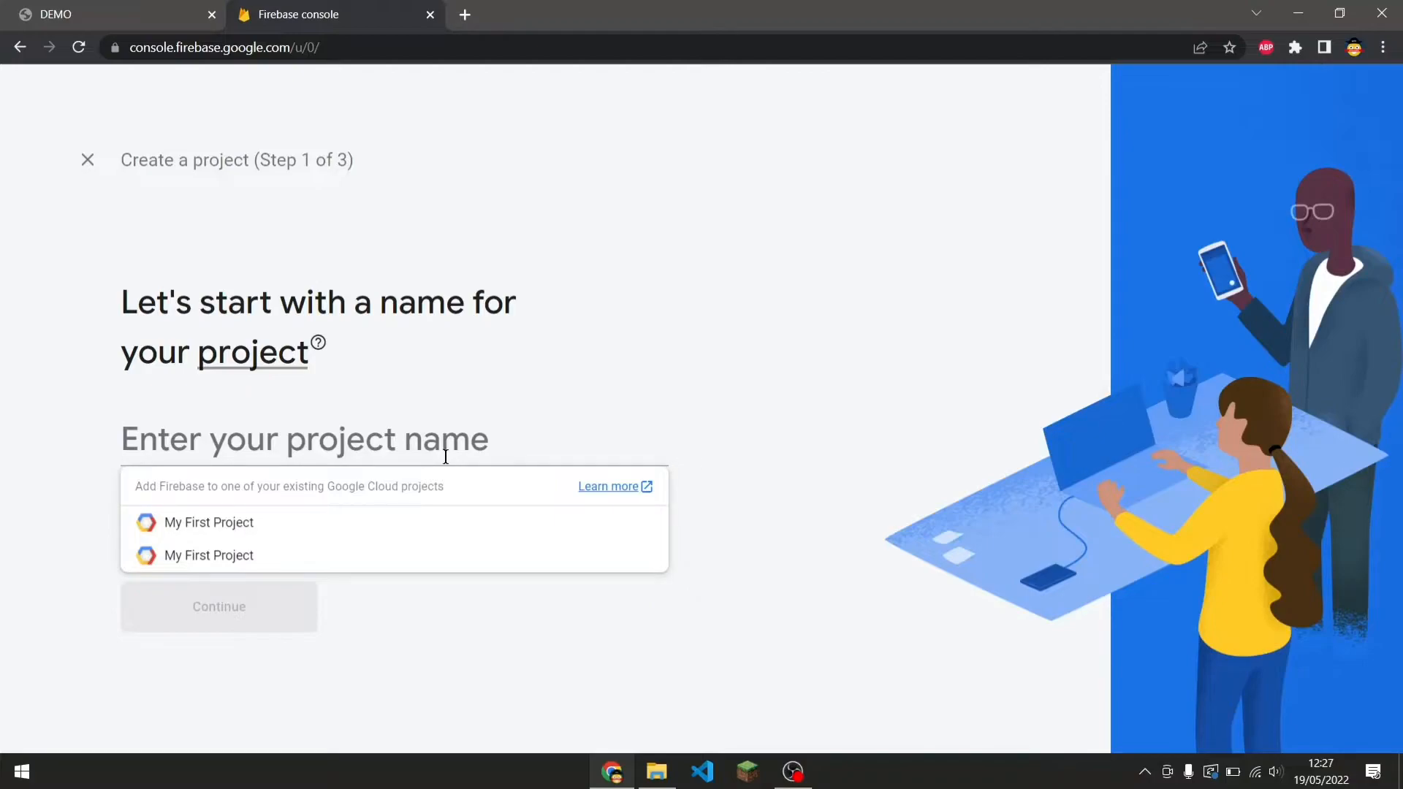
{"action": "type", "text": "ea"}
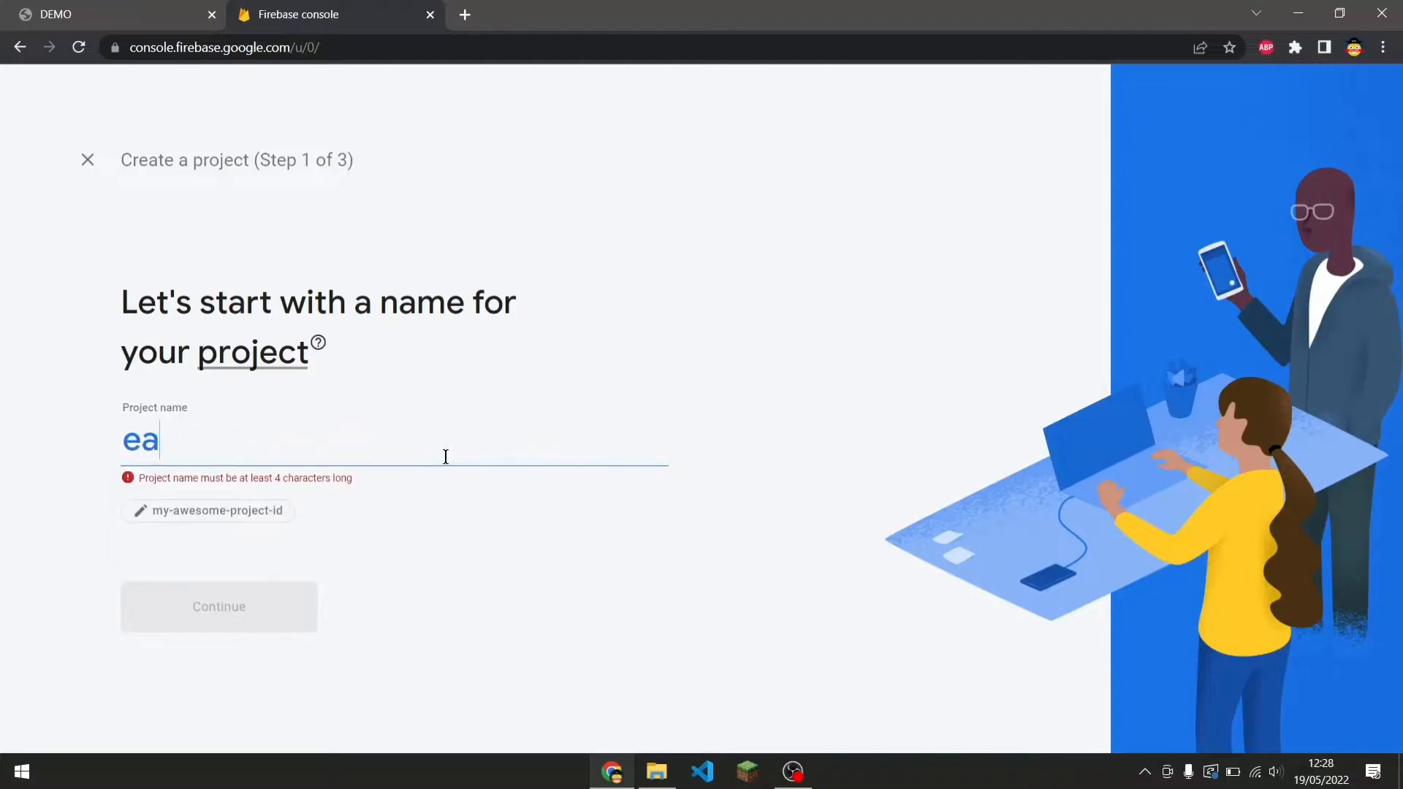
{"action": "type", "text": "glesoars"}
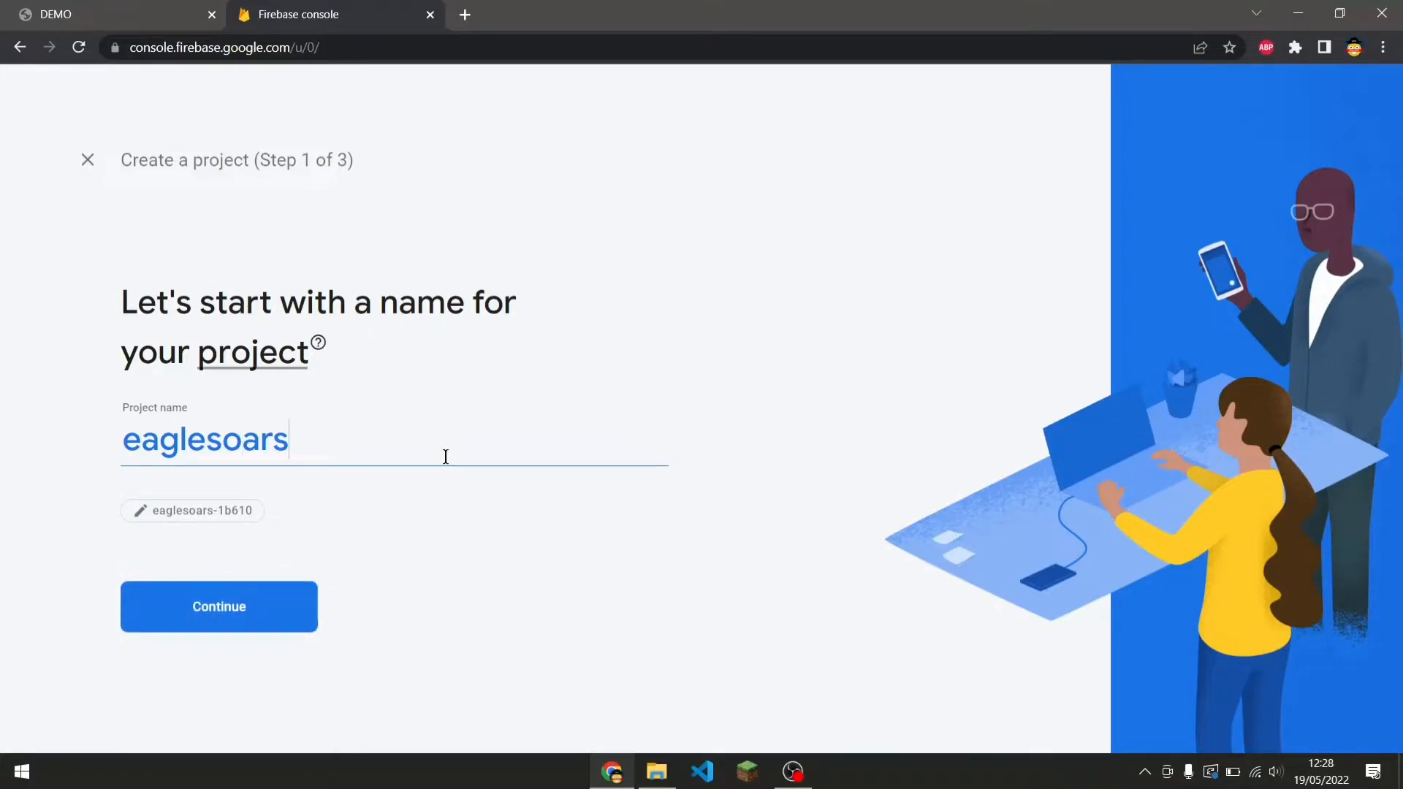
{"action": "type", "text": "rawman"}
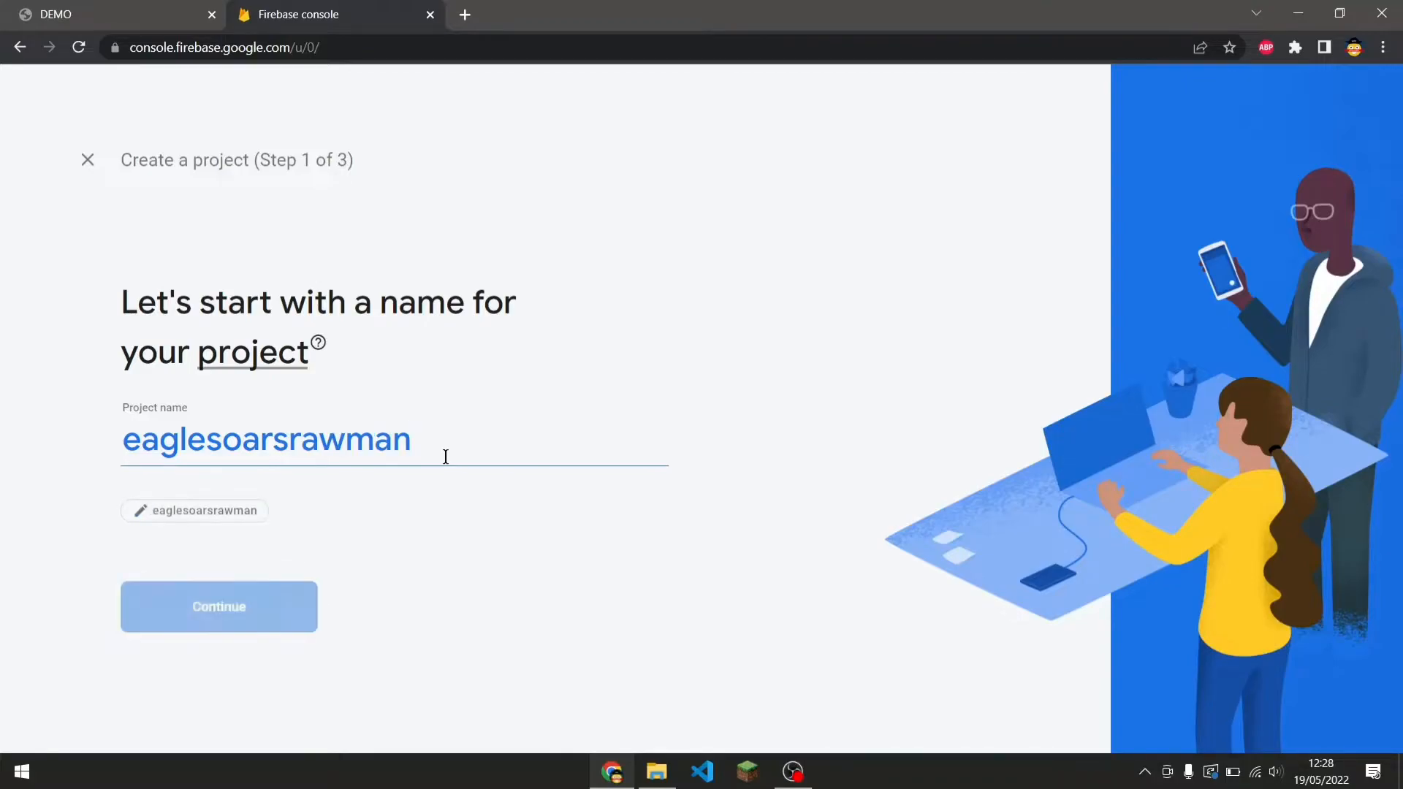
{"action": "left_click", "coordinate": [283, 628]}
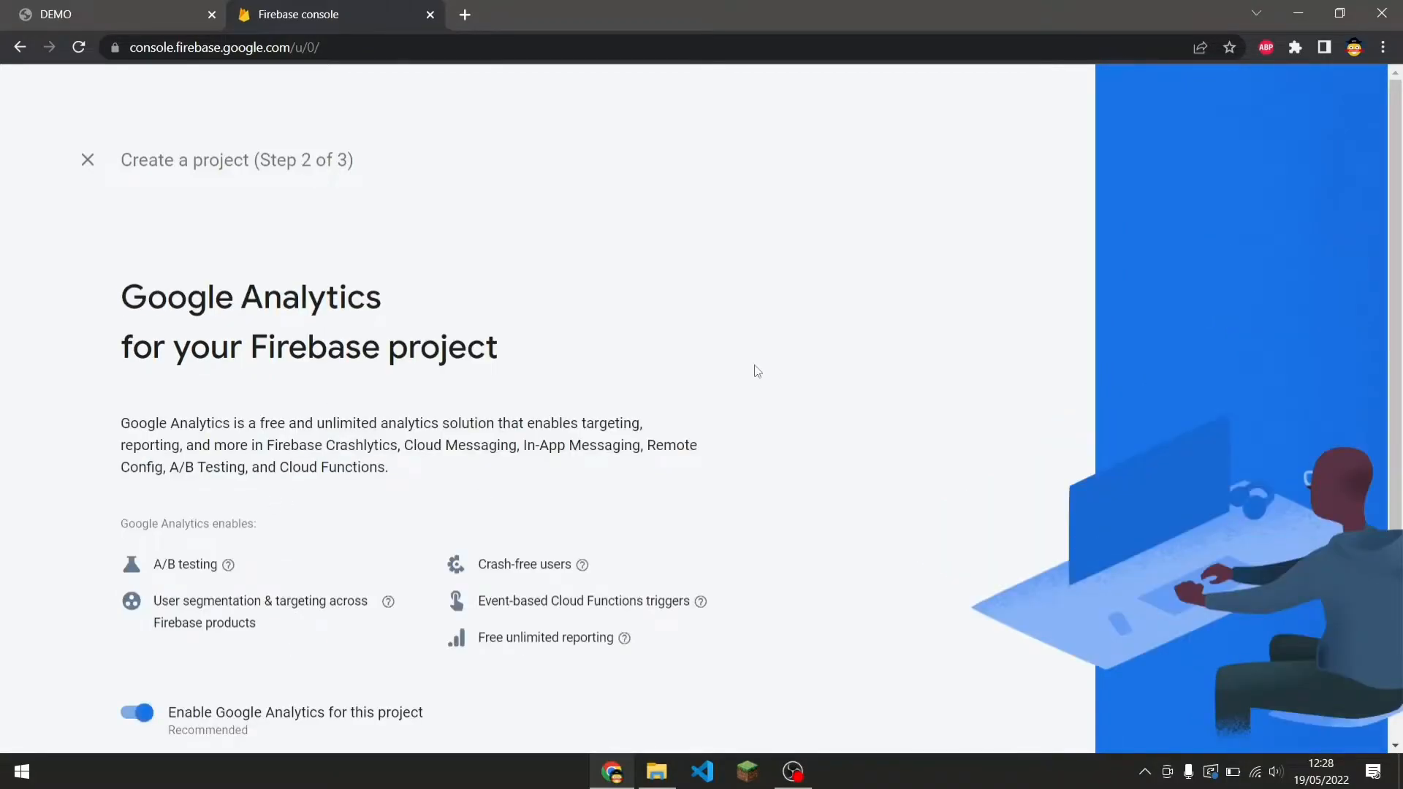
Keep Google Analytics enabled, select Default Account for Firebase, and create the project.
{"action": "scroll", "coordinate": [757, 371], "scroll_direction": "down", "scroll_amount": 2}
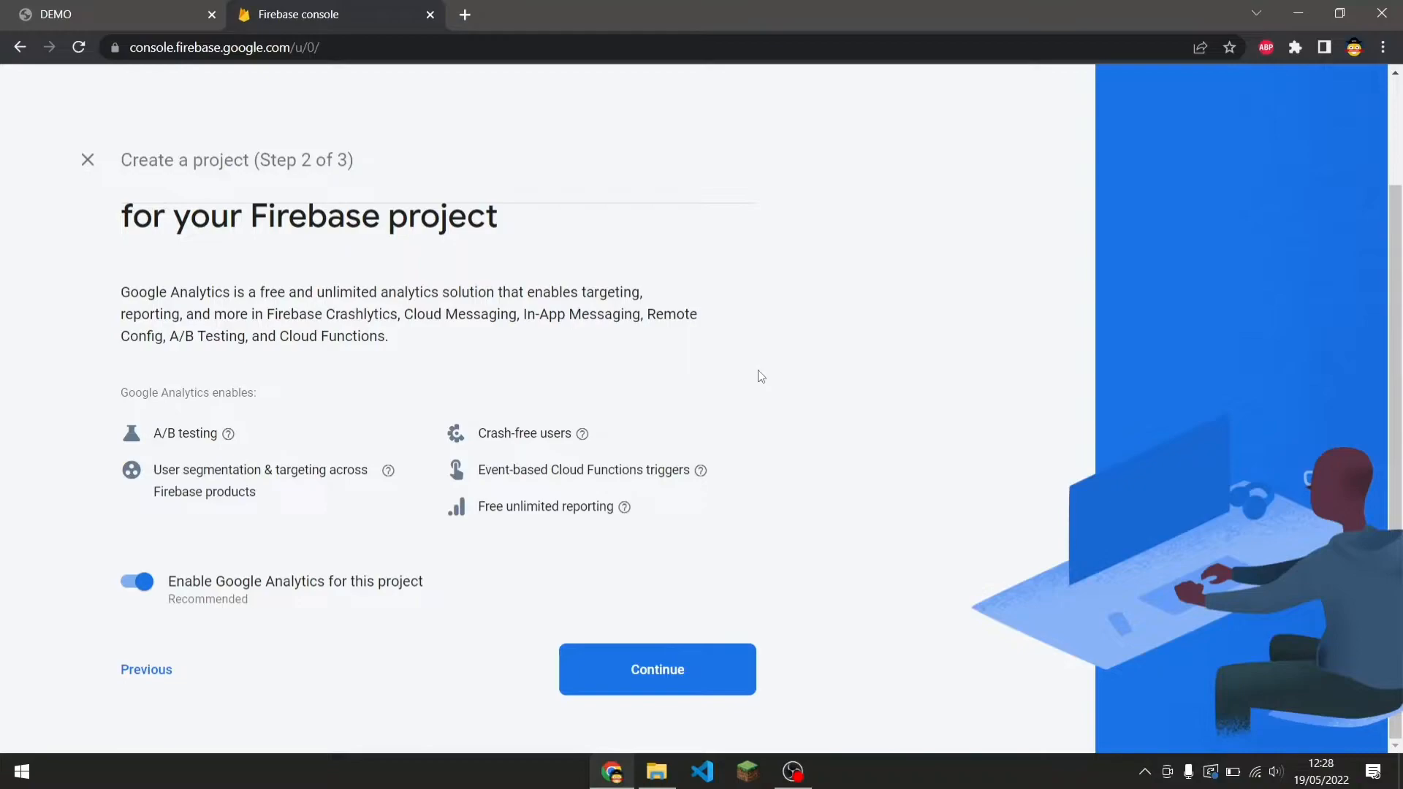
{"action": "left_click_drag", "start_coordinate": [761, 405], "coordinate": [752, 389]}
{"action": "left_click", "coordinate": [763, 429]}
{"action": "left_click", "coordinate": [687, 700]}
{"action": "left_click", "coordinate": [295, 411]}
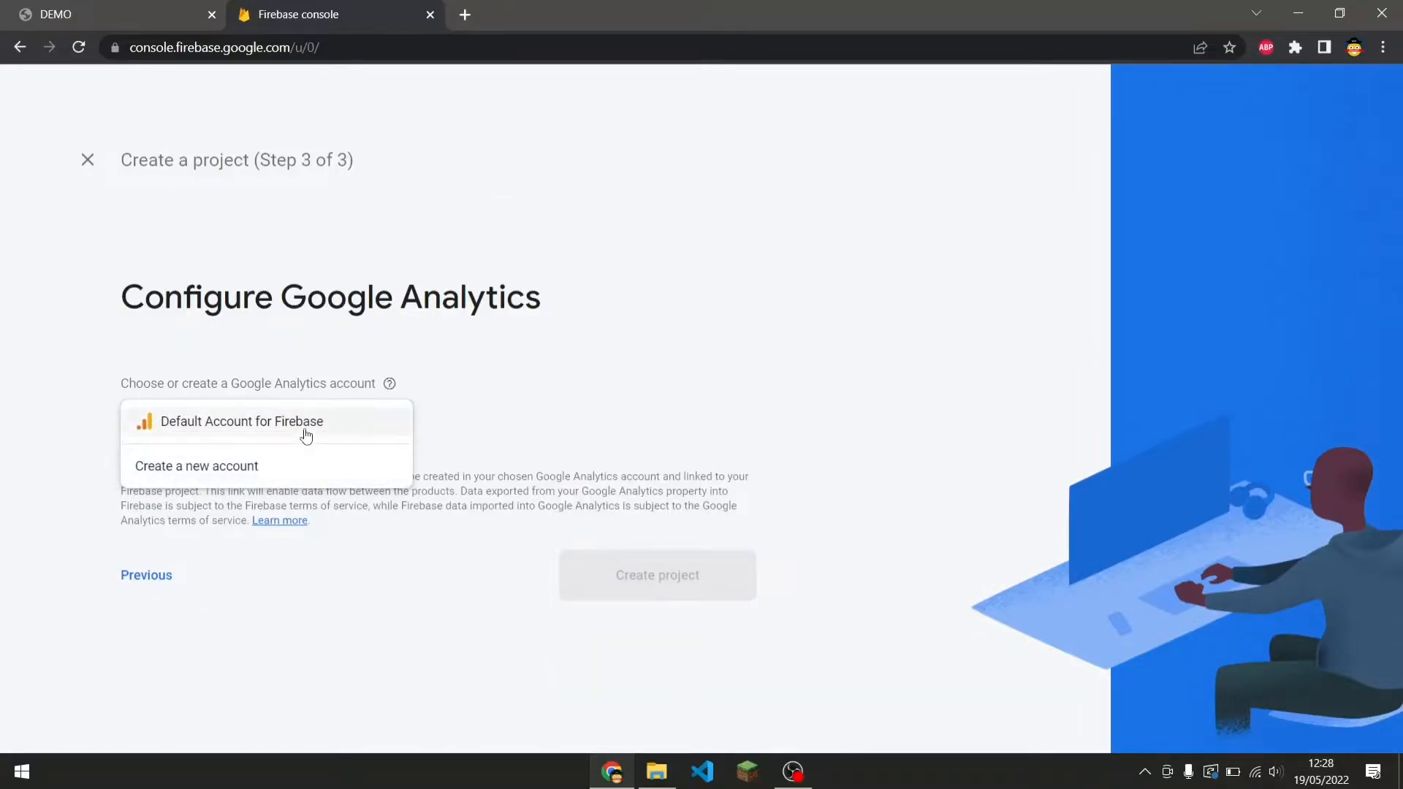
{"action": "left_click", "coordinate": [306, 436]}
{"action": "left_click", "coordinate": [699, 626]}
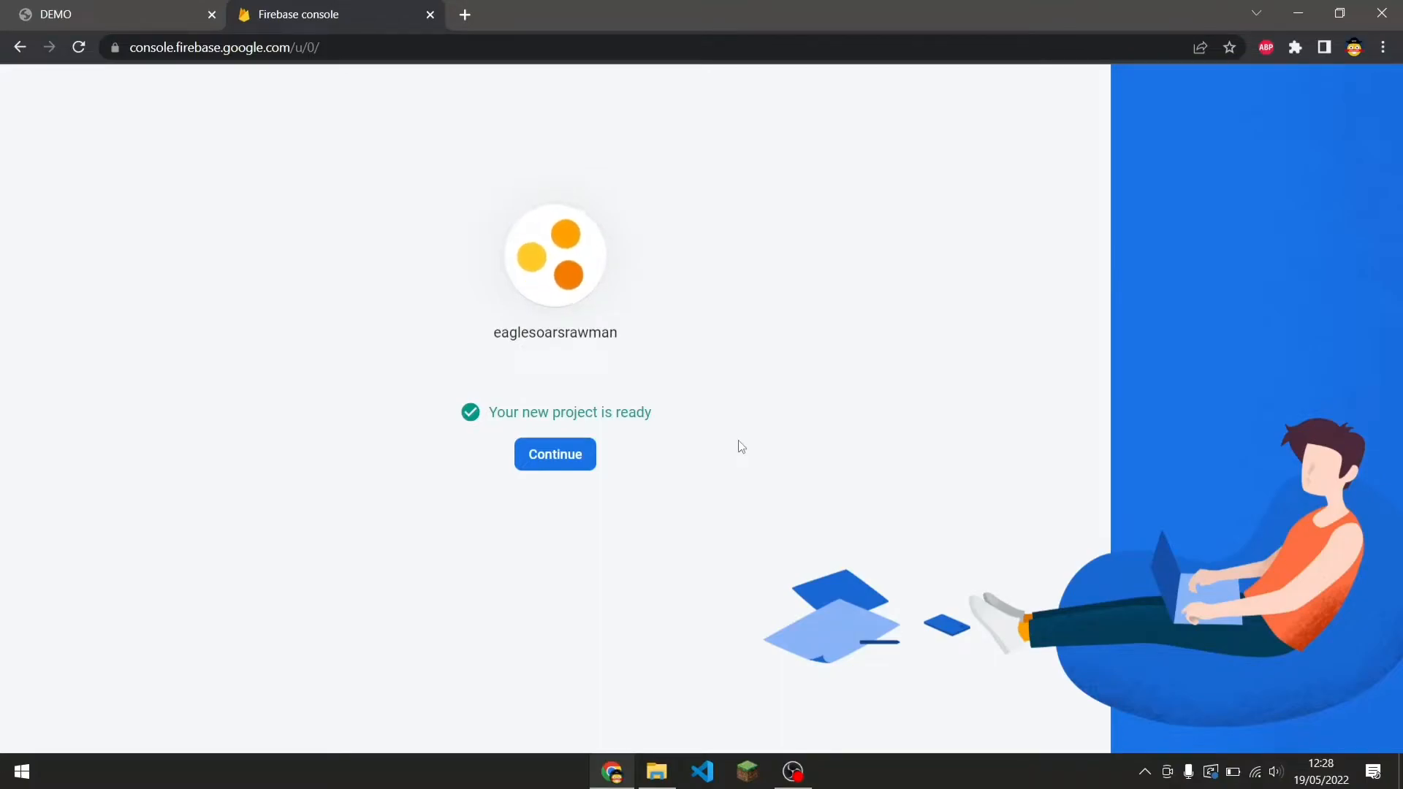
Continue into the new project and open its Hosting section.
{"action": "left_click", "coordinate": [561, 459]}
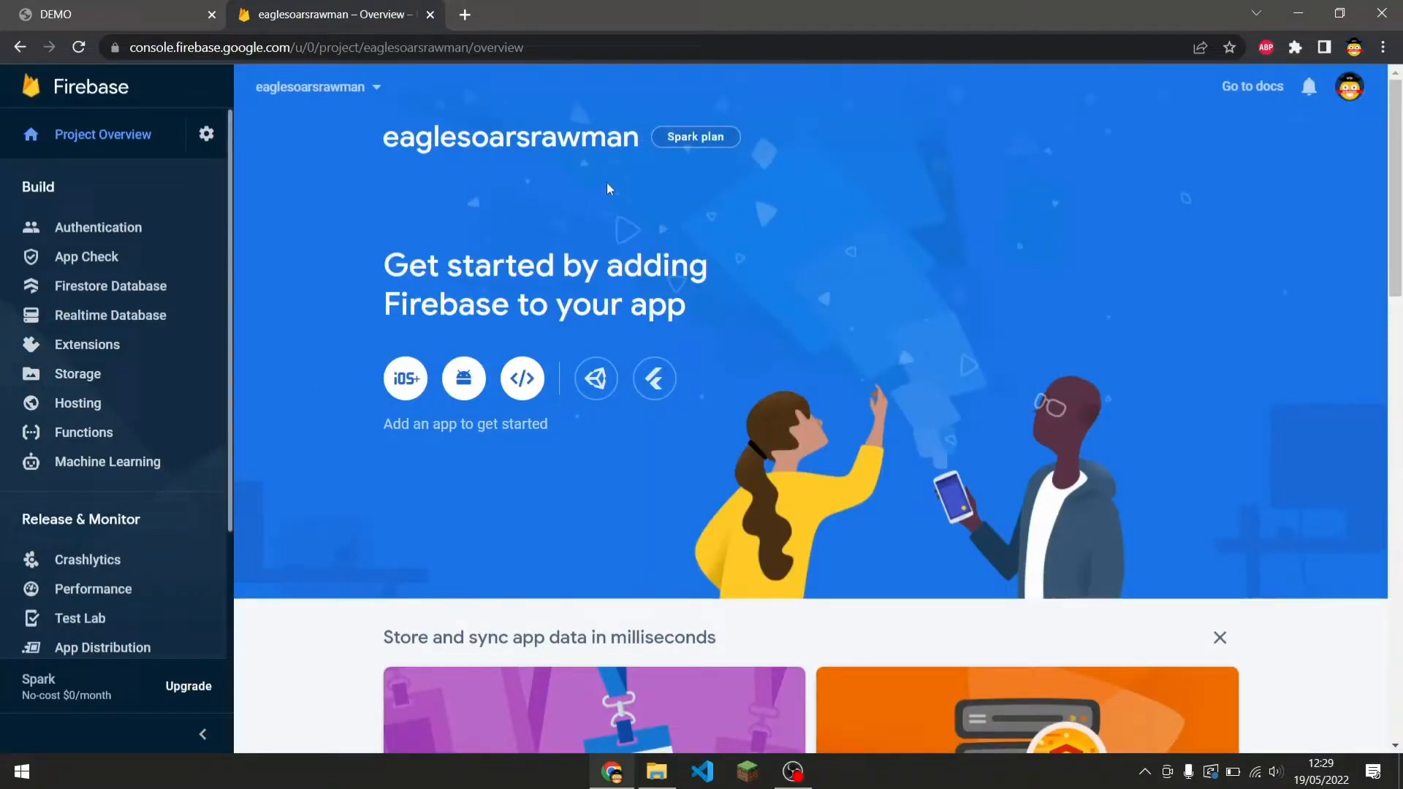
{"action": "scroll", "coordinate": [588, 292], "scroll_direction": "down", "scroll_amount": 4}
{"action": "scroll", "coordinate": [568, 390], "scroll_direction": "up", "scroll_amount": 4}
{"action": "left_click", "coordinate": [160, 402]}
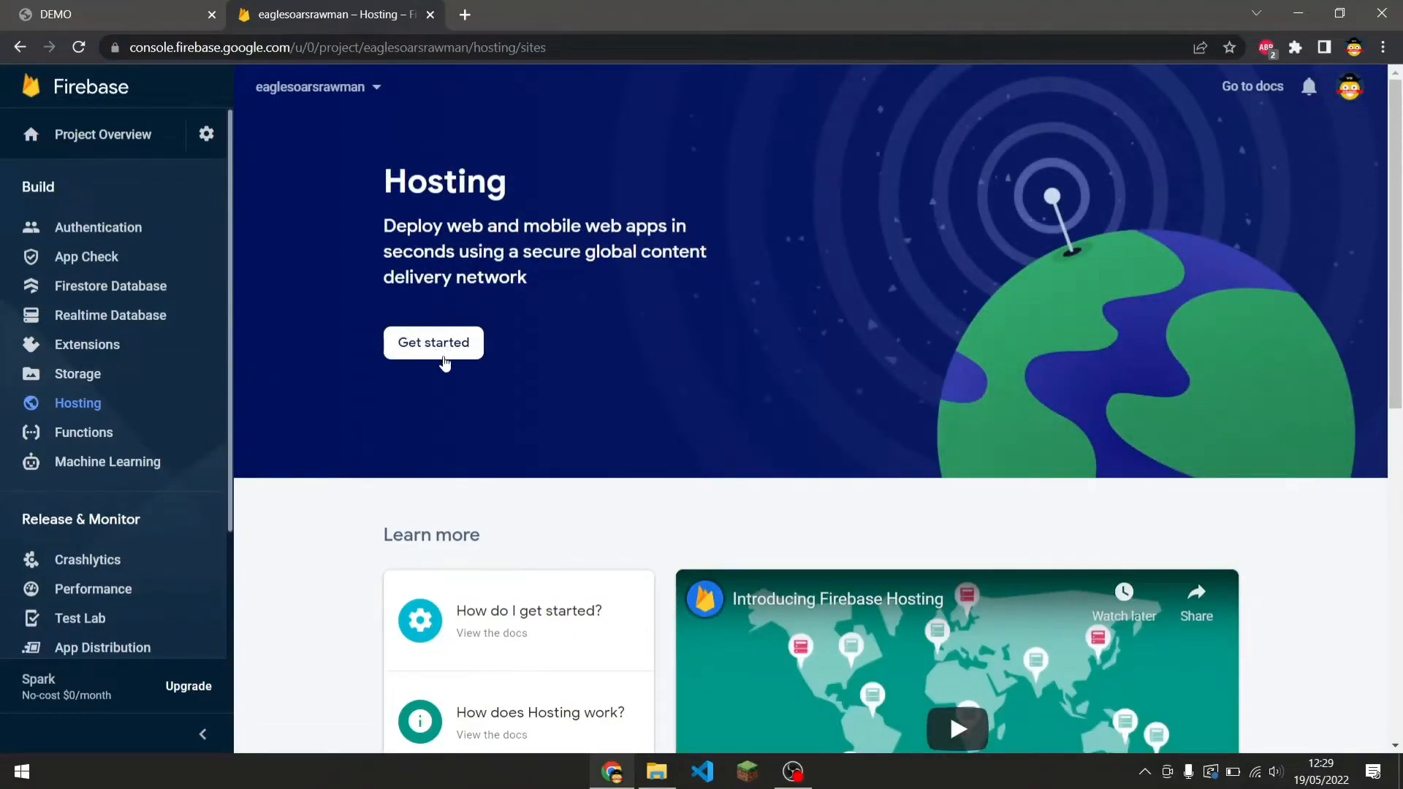
Start the Firebase Hosting setup for the project.
{"action": "left_click", "coordinate": [657, 770]}
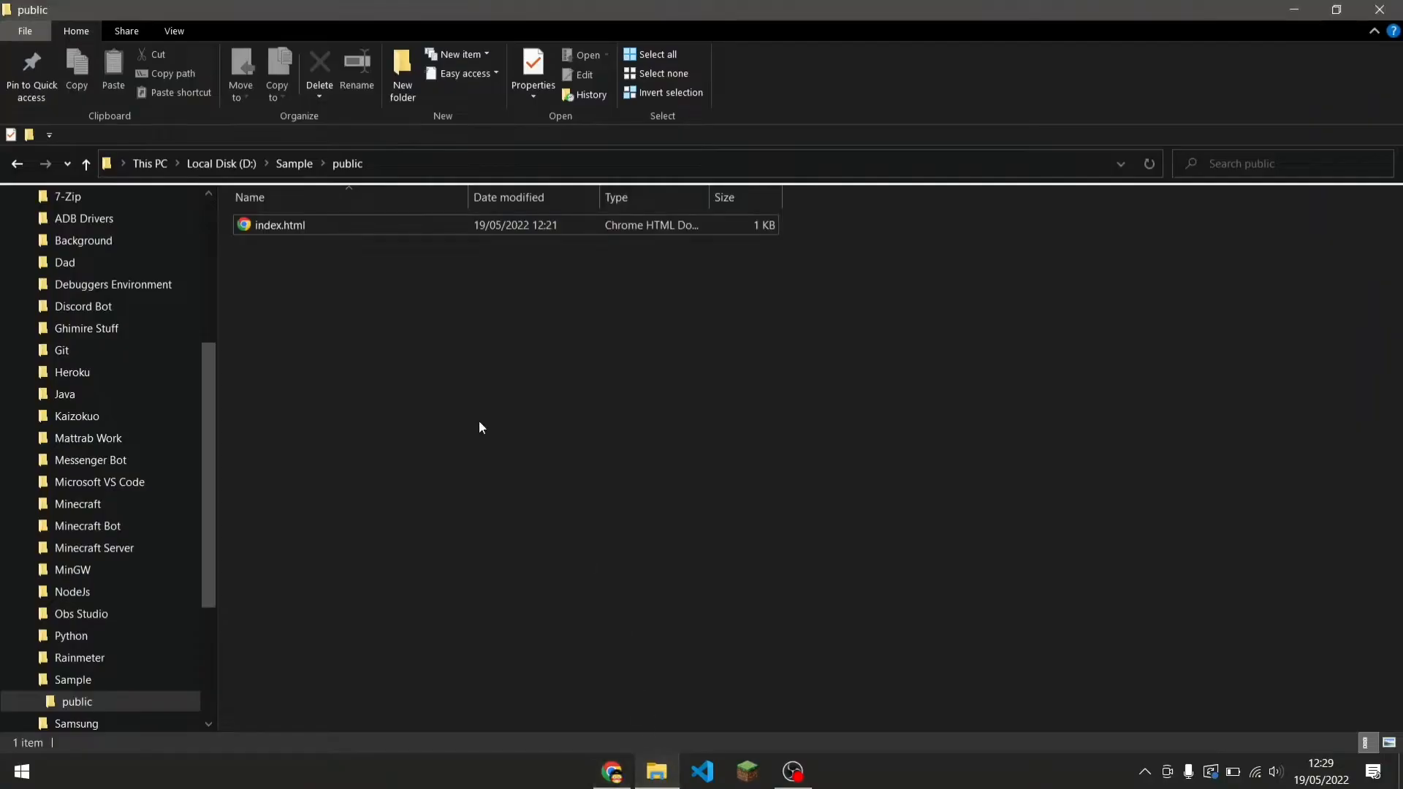
{"action": "left_click", "coordinate": [378, 226]}
{"action": "left_click_drag", "start_coordinate": [427, 255], "coordinate": [441, 270]}
{"action": "left_click", "coordinate": [614, 771]}
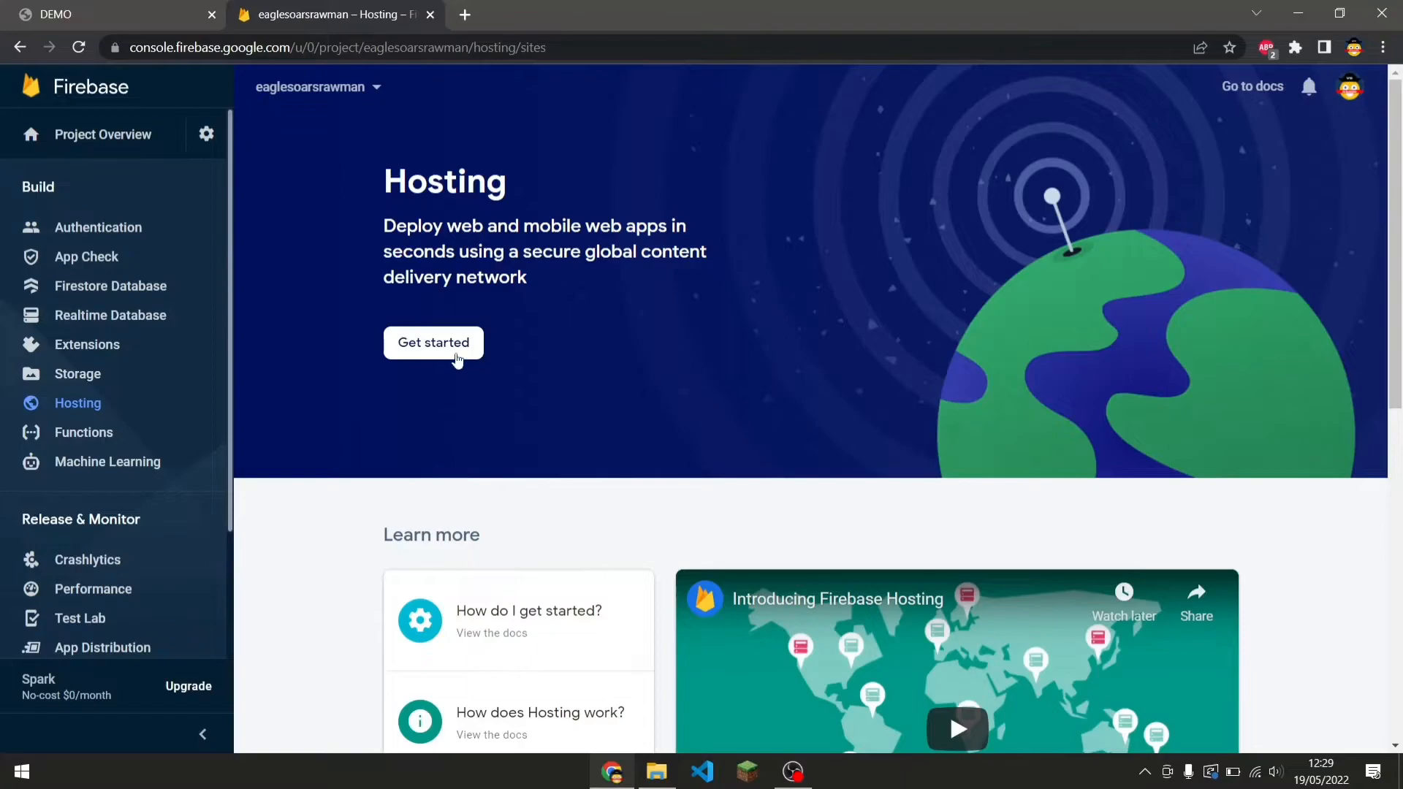
{"action": "left_click", "coordinate": [458, 349]}
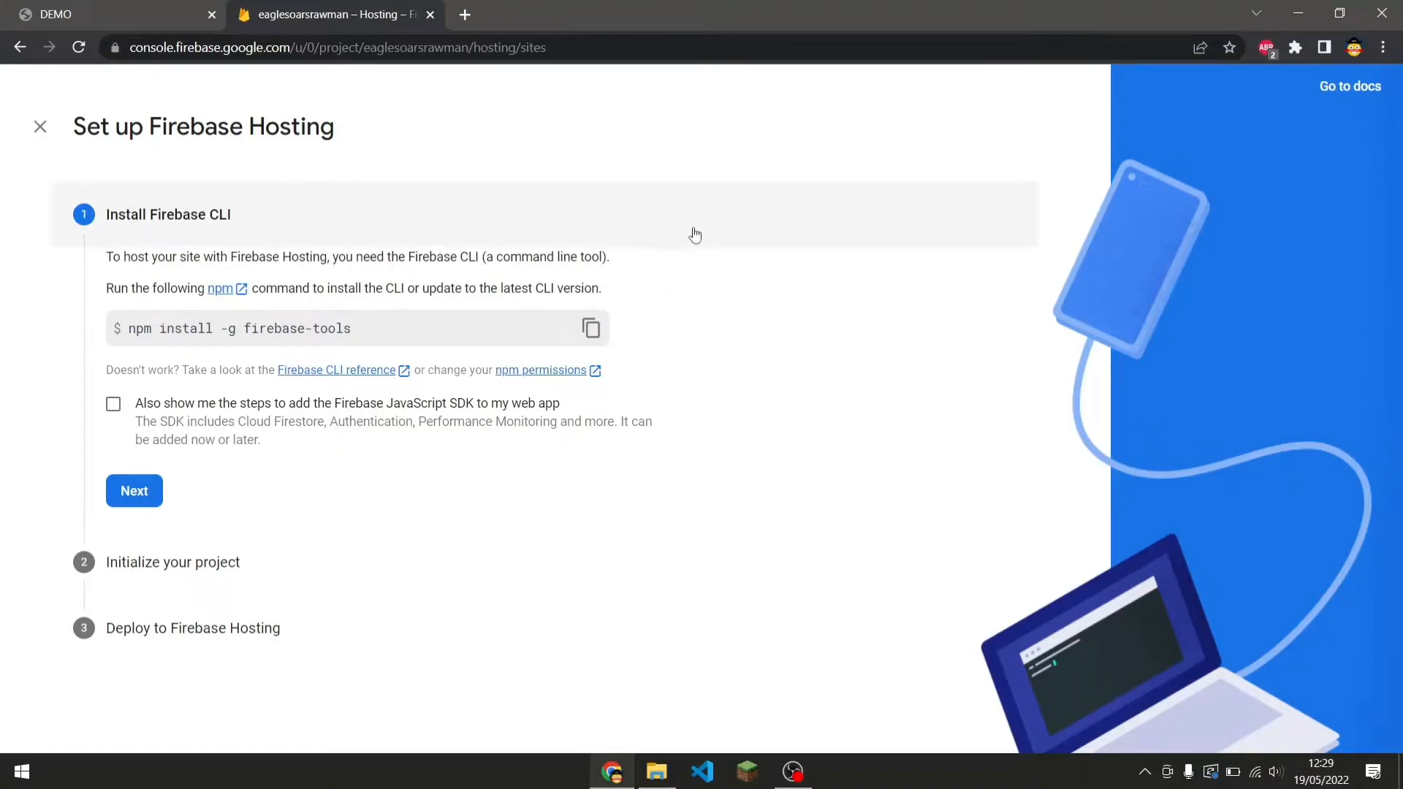
Search the web for installing Node.js, open the Node.js downloads page, then close that tab.
{"action": "left_click", "coordinate": [478, 16]}
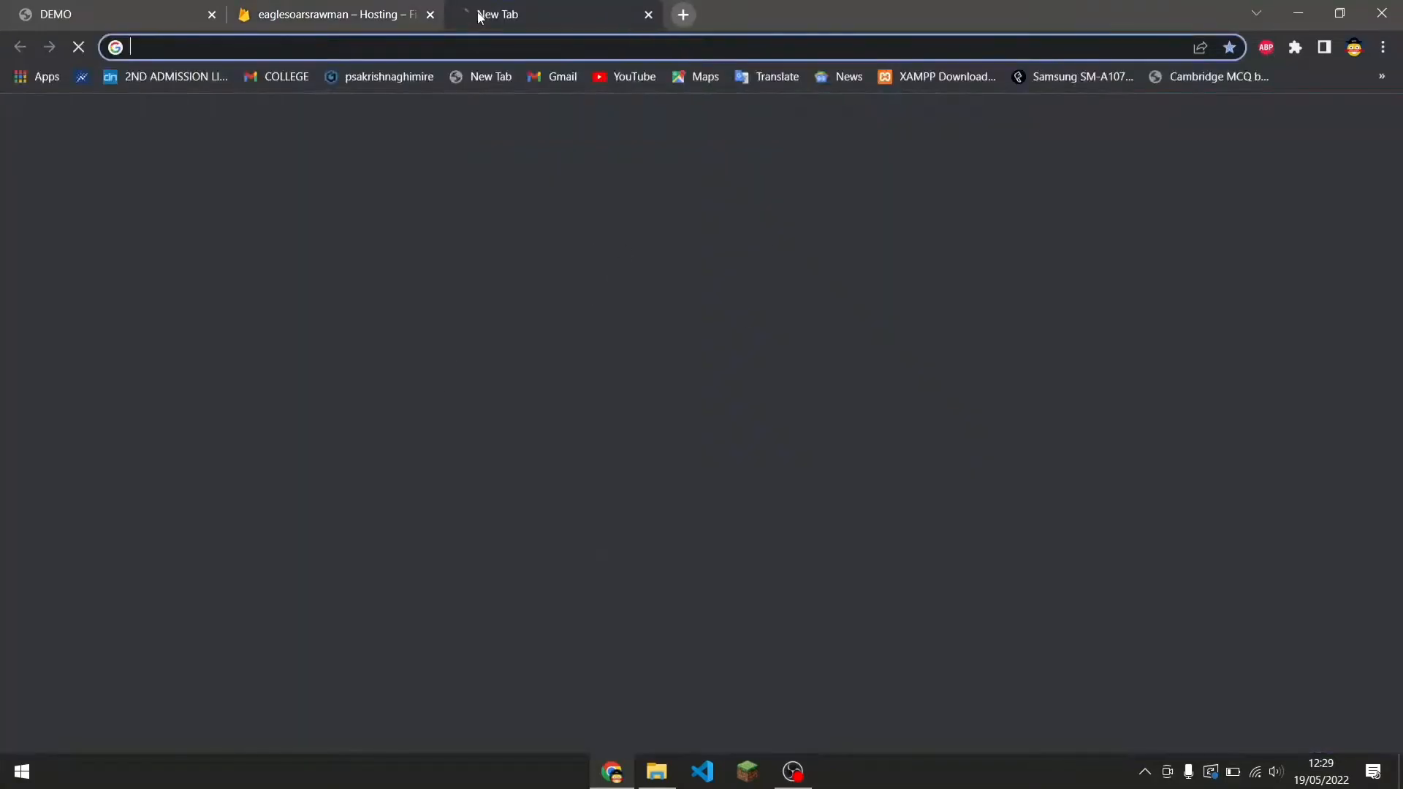
{"action": "type", "text": "node"}
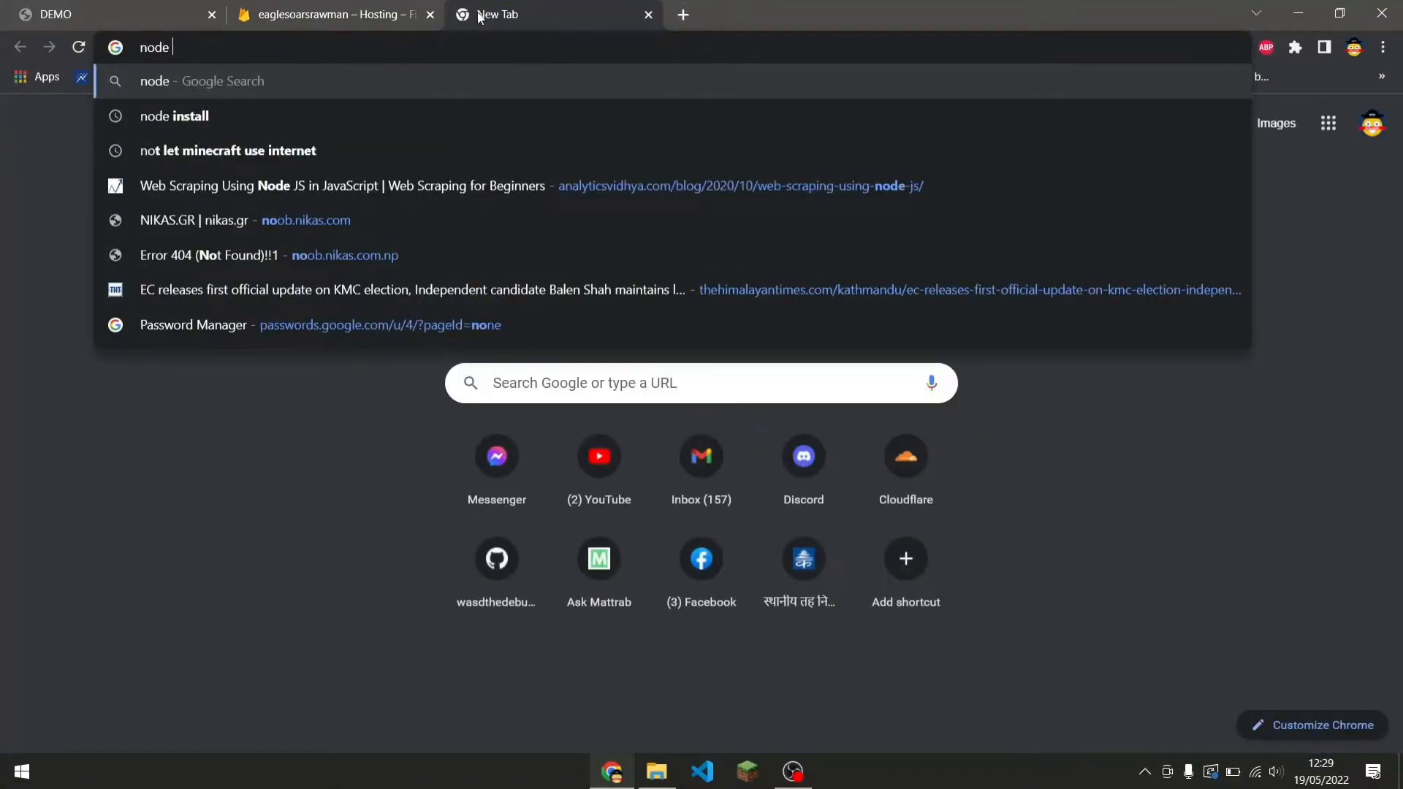
{"action": "key", "text": "Escape"}
{"action": "type", "text": "install node js"}
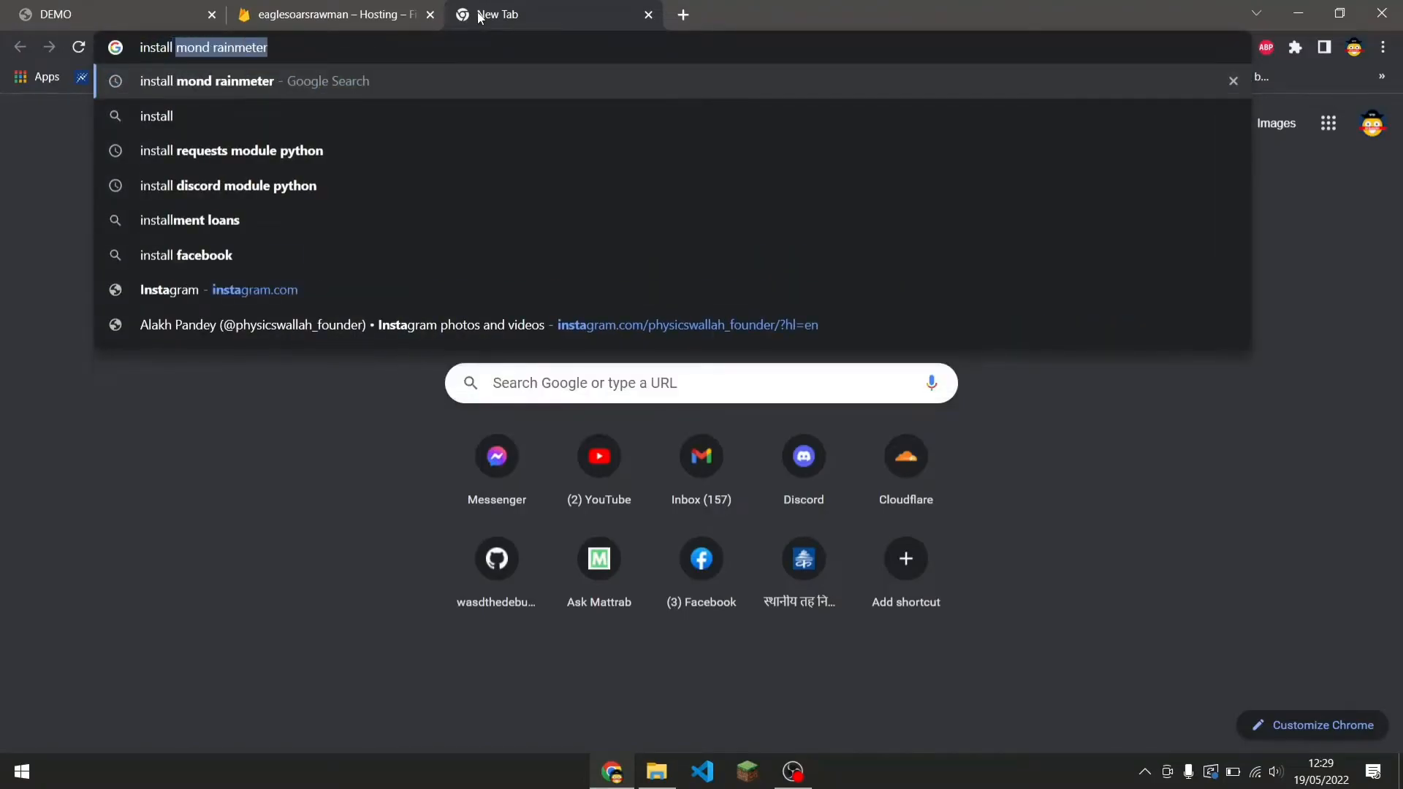
{"action": "key", "text": "Return"}
{"action": "left_click", "coordinate": [191, 266]}
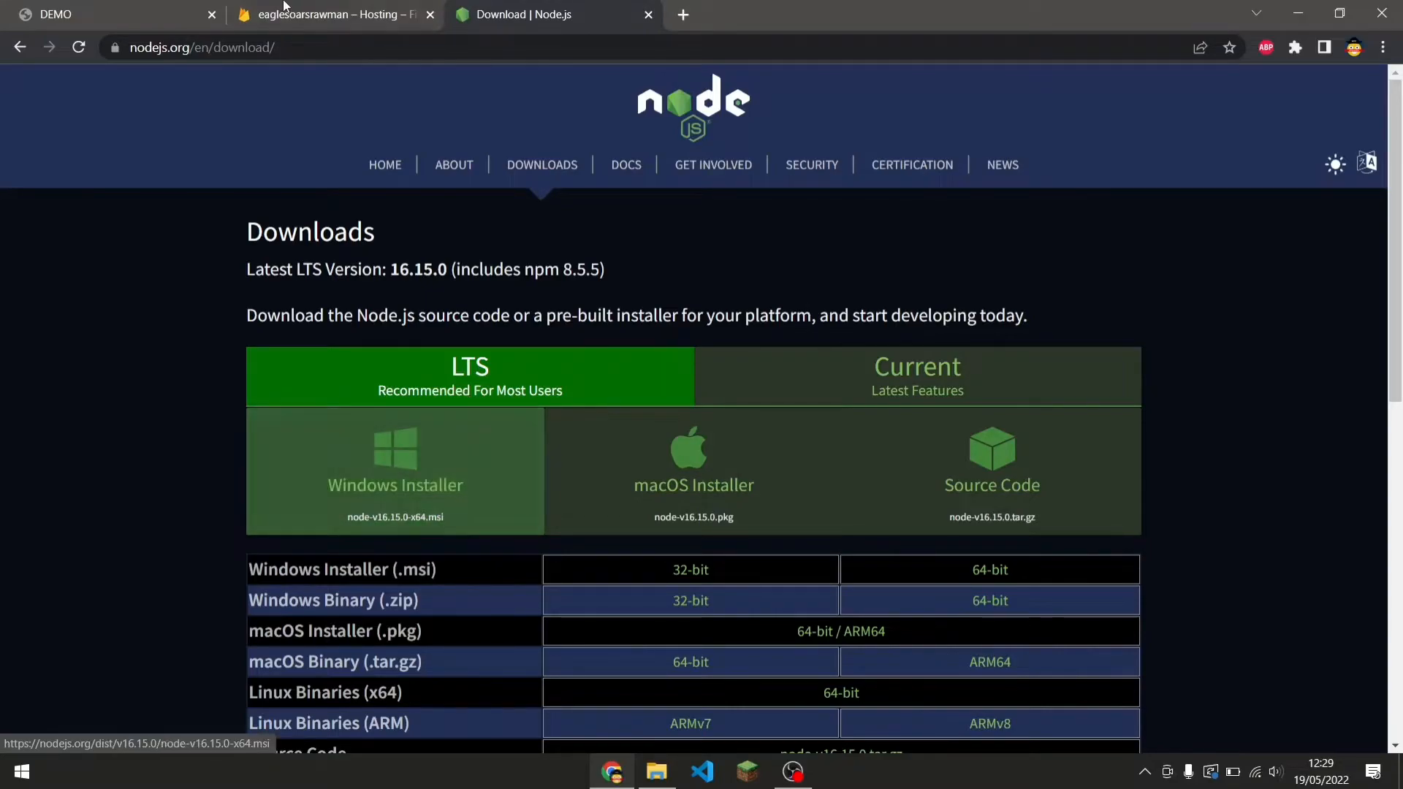
{"action": "left_click", "coordinate": [378, 22]}
{"action": "left_click", "coordinate": [658, 21]}
{"action": "left_click", "coordinate": [648, 14]}
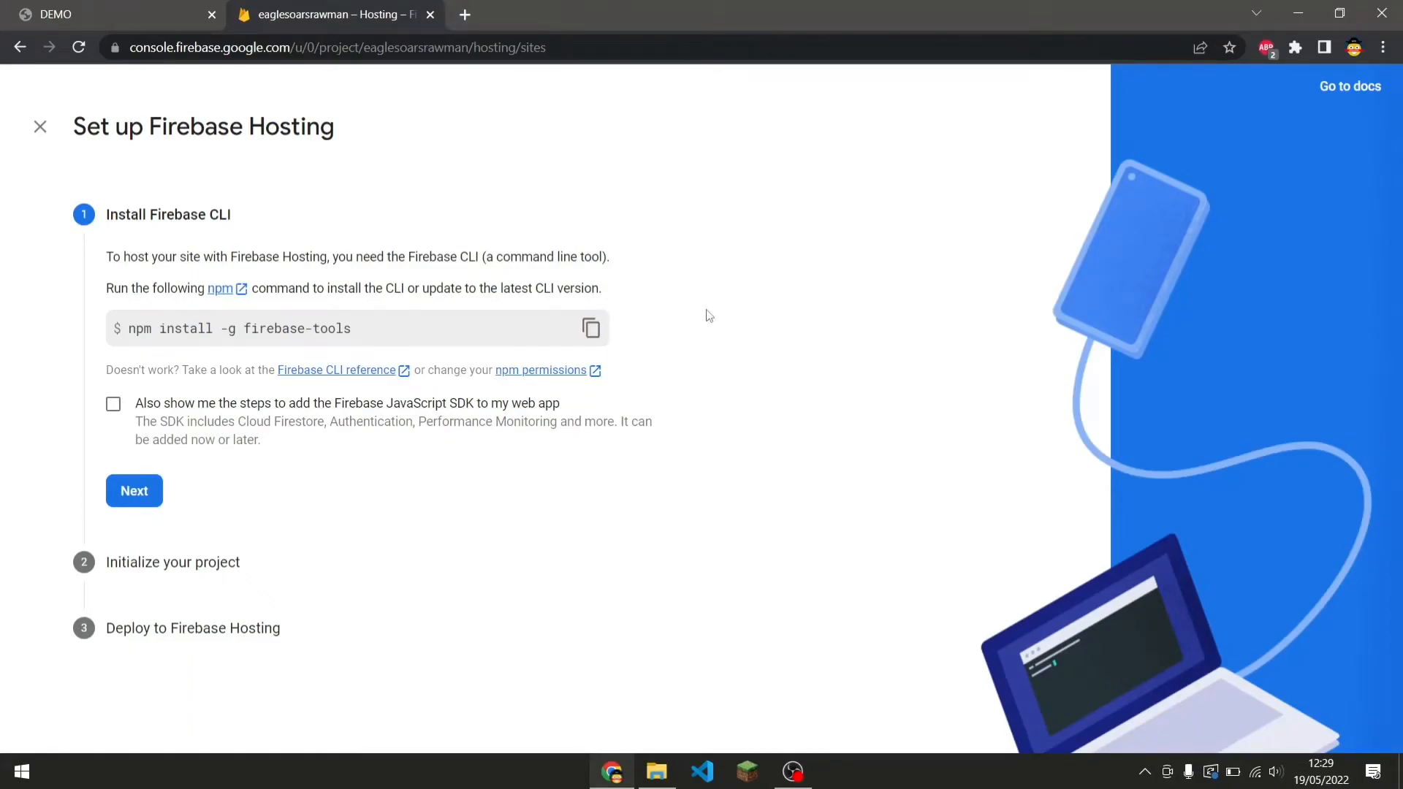
Open a Command Prompt window through the Run dialog.
{"action": "key", "text": "super+r"}
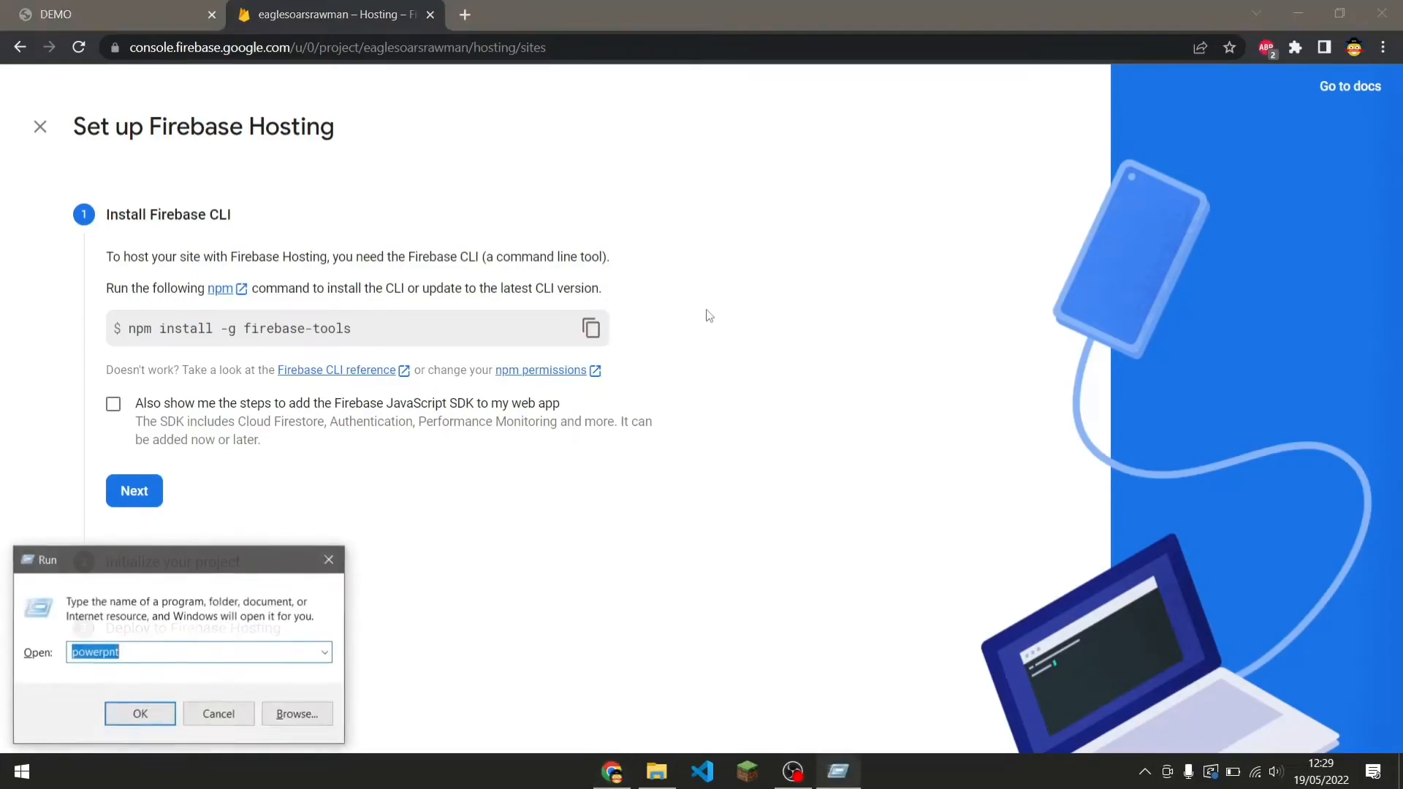
{"action": "type", "text": "cmd"}
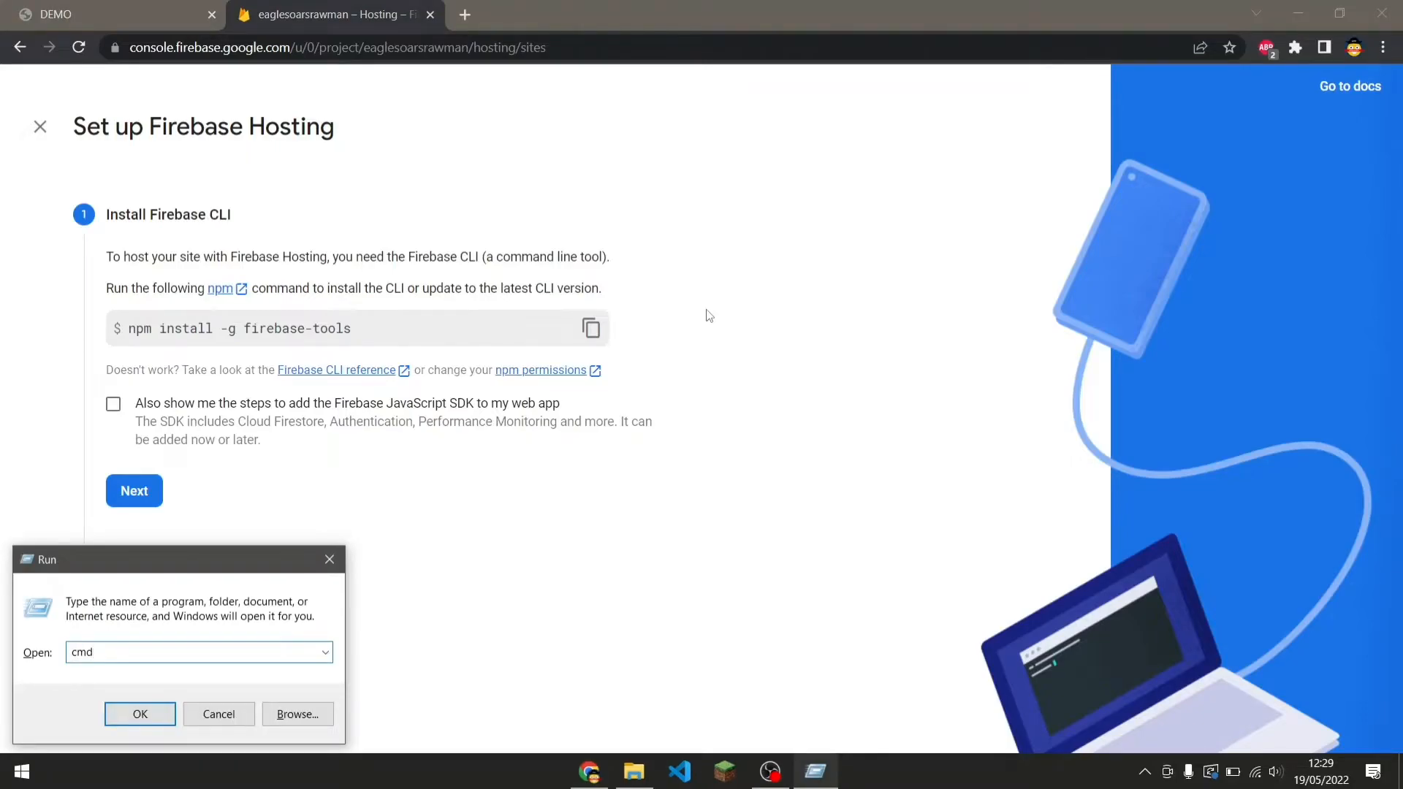
{"action": "key", "text": "Return"}
{"action": "left_click_drag", "start_coordinate": [680, 84], "coordinate": [997, 192]}
{"action": "left_click", "coordinate": [932, 224]}
{"action": "left_click_drag", "start_coordinate": [921, 170], "coordinate": [984, 179]}
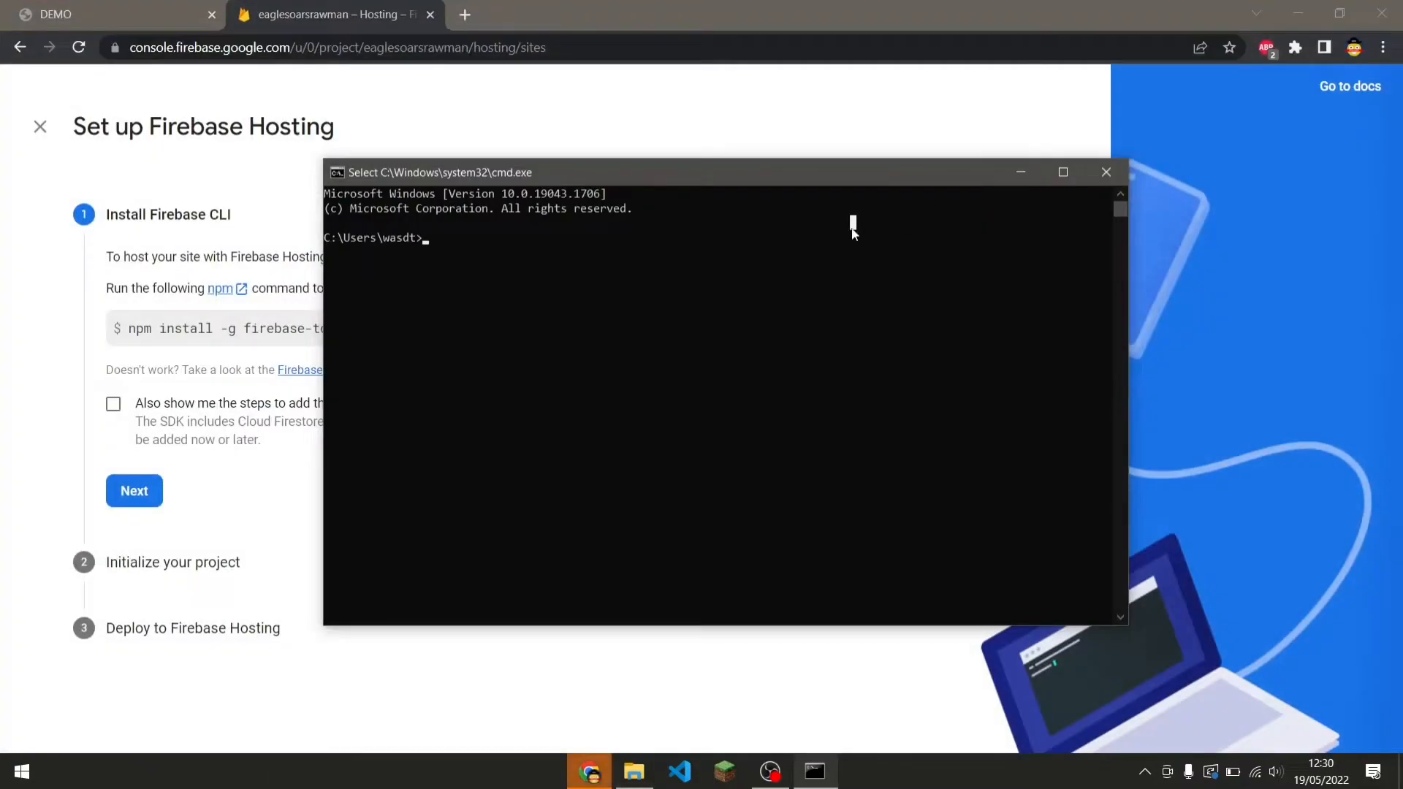
{"action": "right_click", "coordinate": [780, 305]}
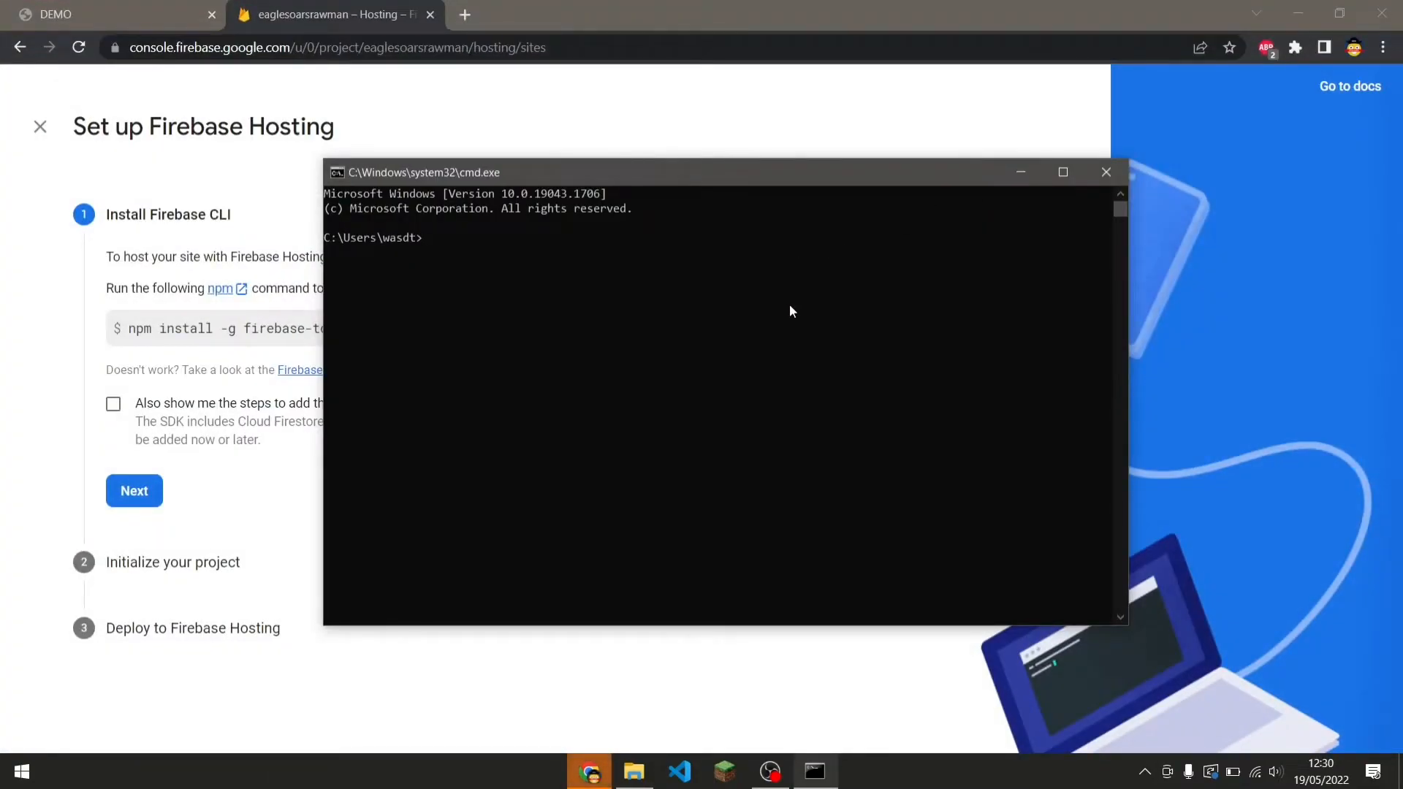
{"action": "left_click_drag", "start_coordinate": [555, 182], "coordinate": [742, 218]}
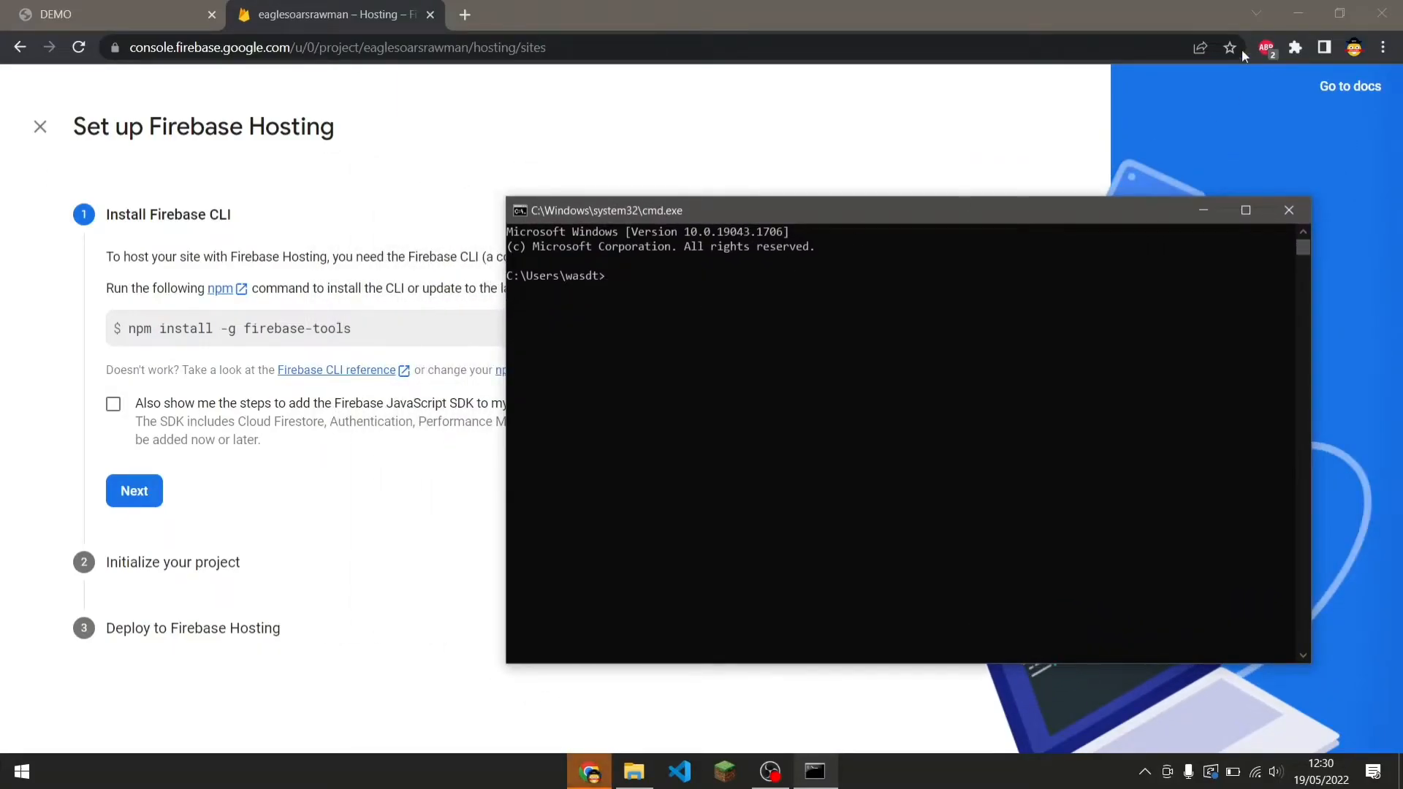
Change the Command Prompt's working directory to D:\Sample.
{"action": "left_click", "coordinate": [1298, 13]}
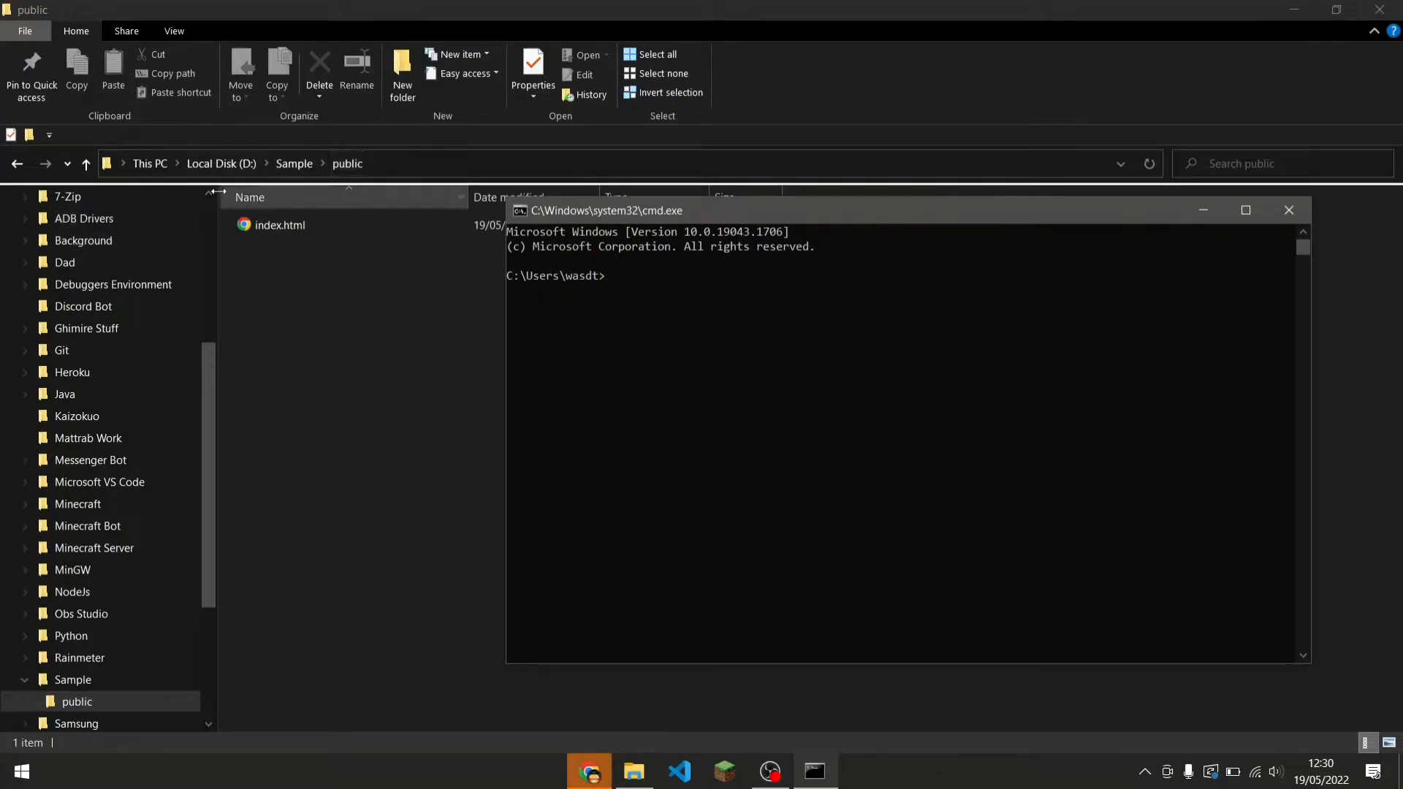
{"action": "left_click", "coordinate": [16, 163]}
{"action": "left_click", "coordinate": [814, 770]}
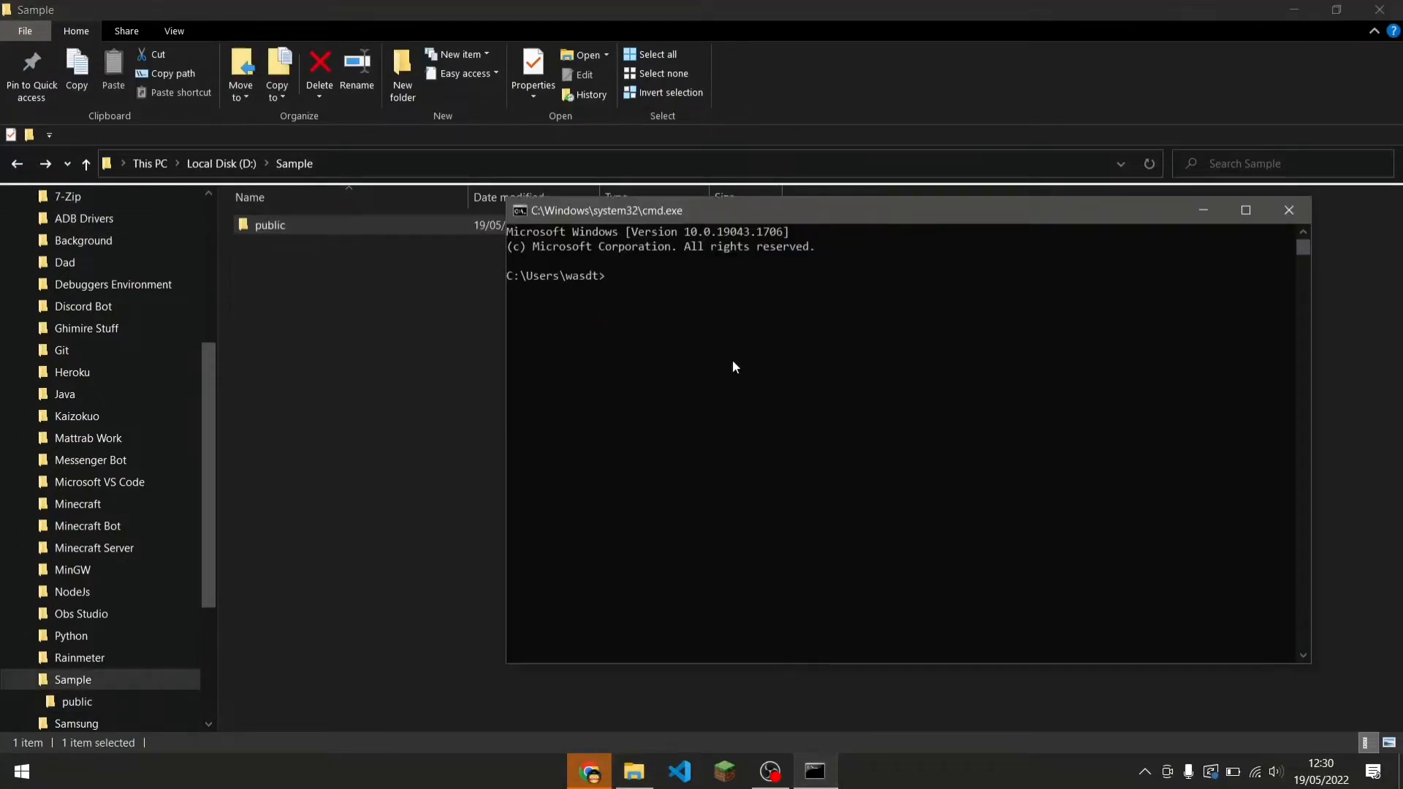
{"action": "left_click_drag", "start_coordinate": [724, 217], "coordinate": [766, 265]}
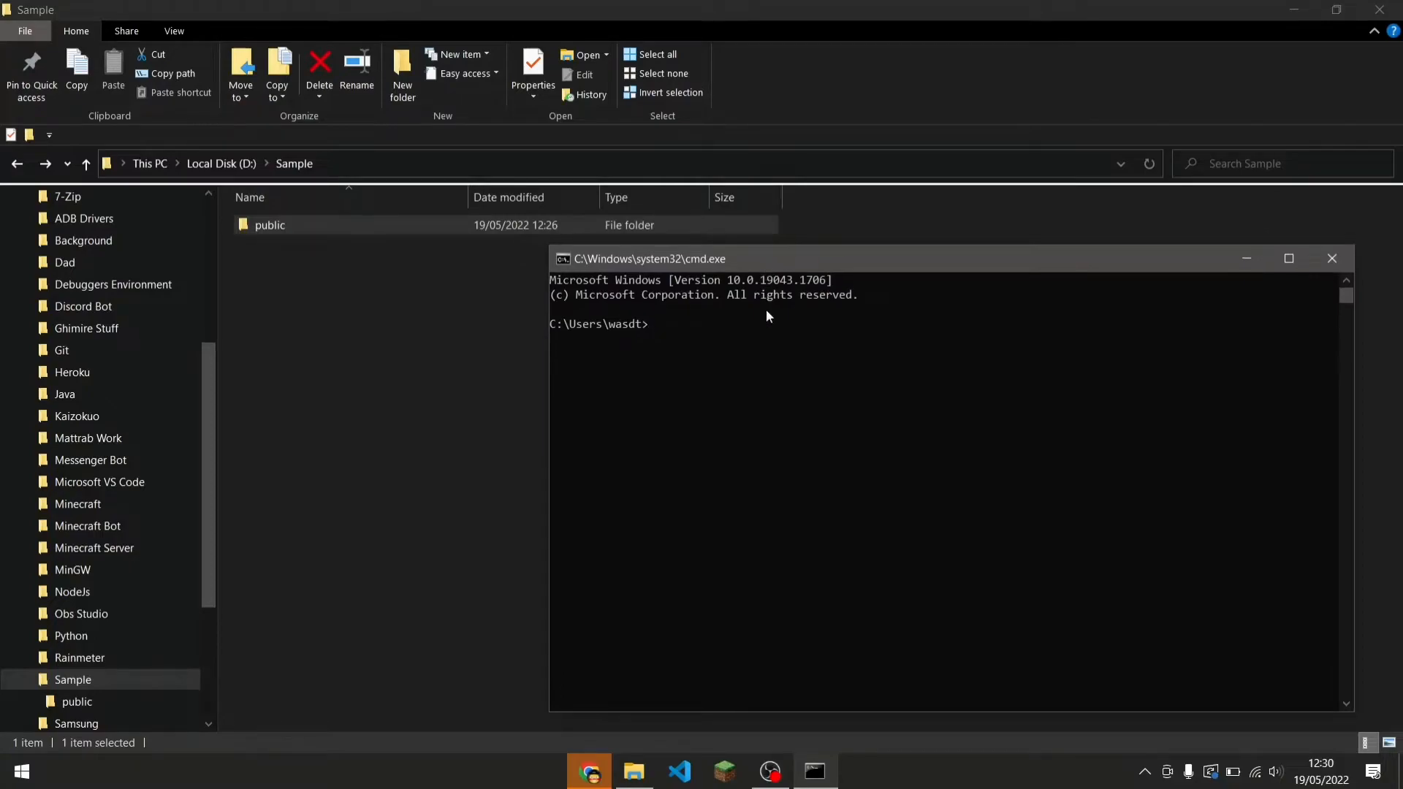
{"action": "type", "text": "d:"}
{"action": "key", "text": "Return"}
{"action": "type", "text": "cd Sample"}
{"action": "key", "text": "Return"}
Copy the npm install -g firebase-tools command and switch back to the Command Prompt.
{"action": "left_click", "coordinate": [588, 771]}
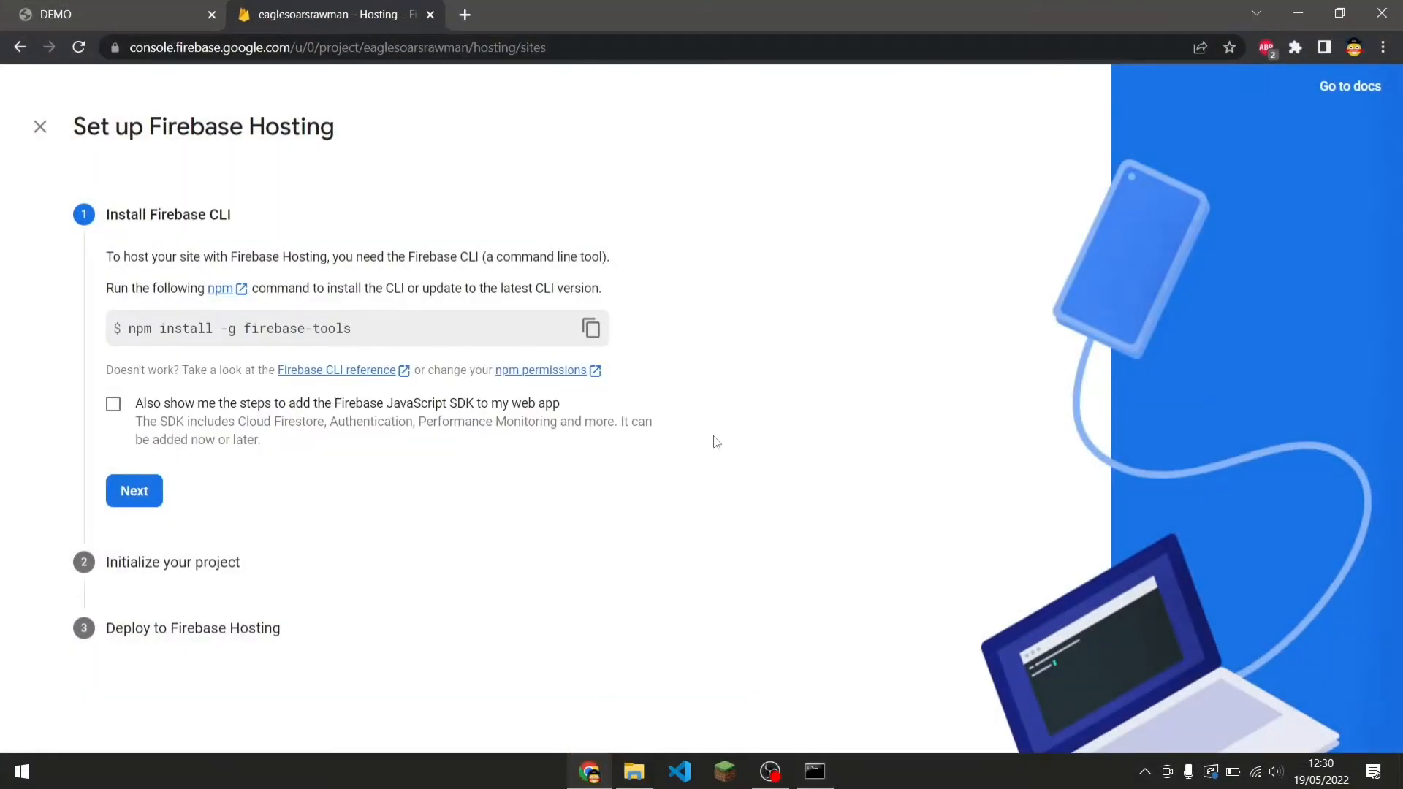
{"action": "left_click", "coordinate": [591, 328]}
{"action": "left_click_drag", "start_coordinate": [411, 339], "coordinate": [122, 342]}
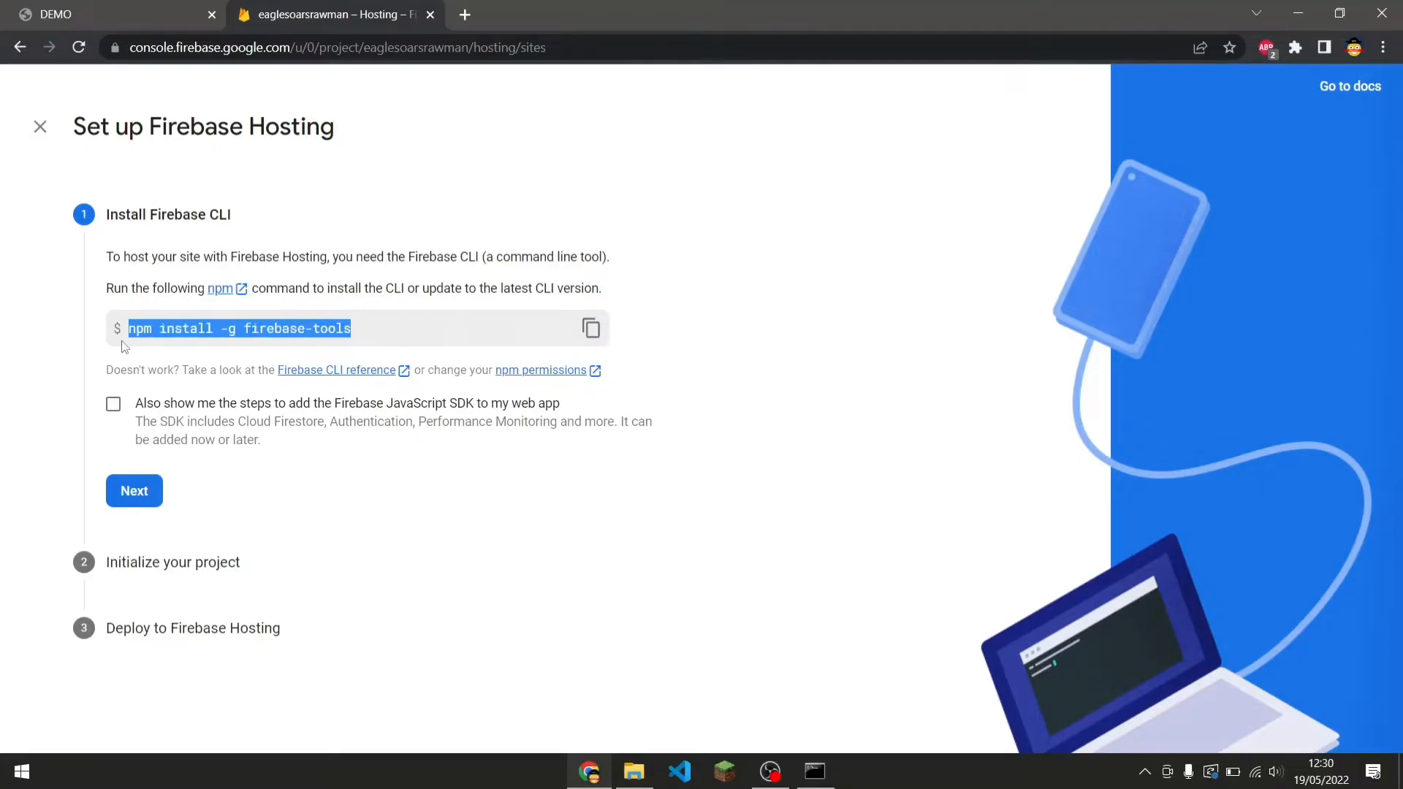
{"action": "left_click", "coordinate": [497, 238]}
{"action": "left_click", "coordinate": [590, 328]}
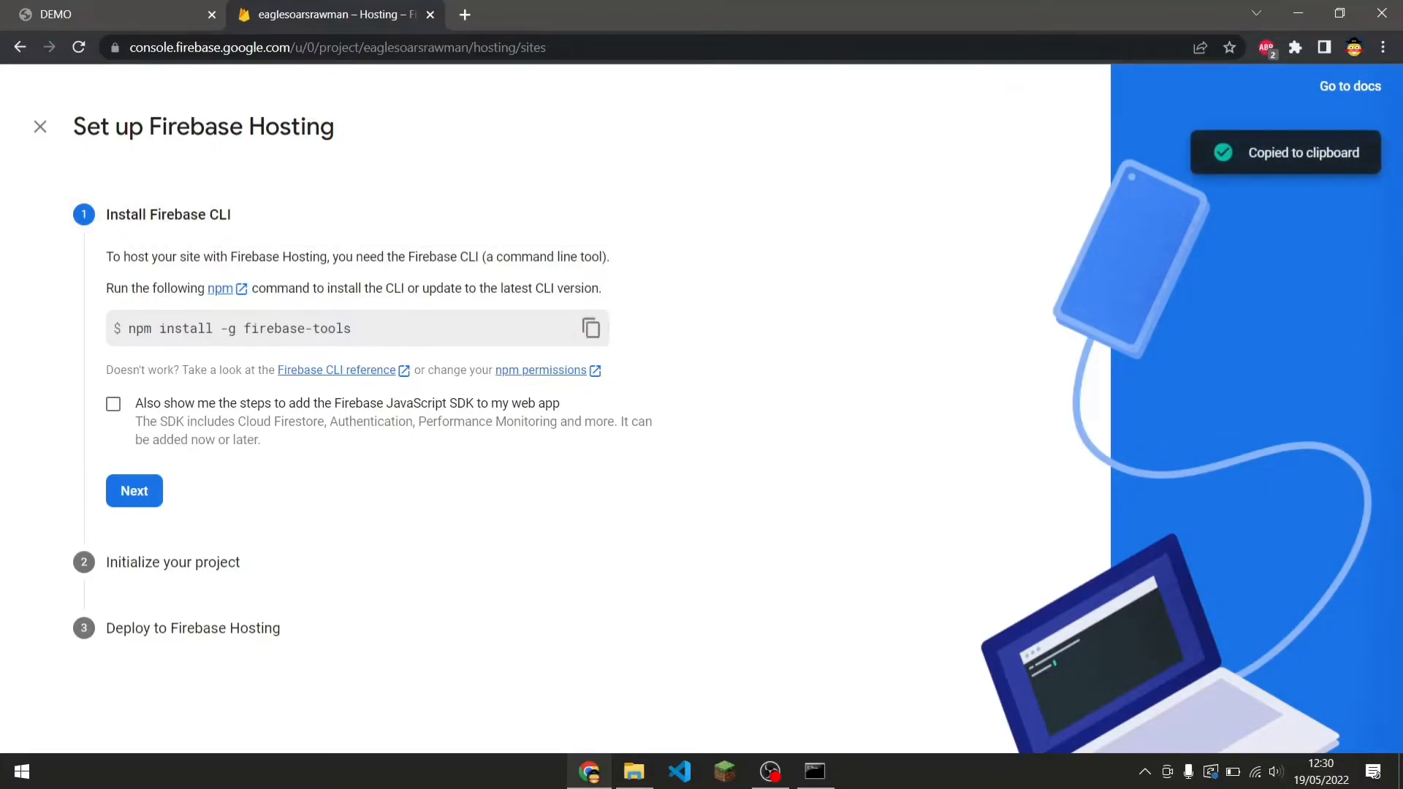
{"action": "left_click", "coordinate": [814, 771]}
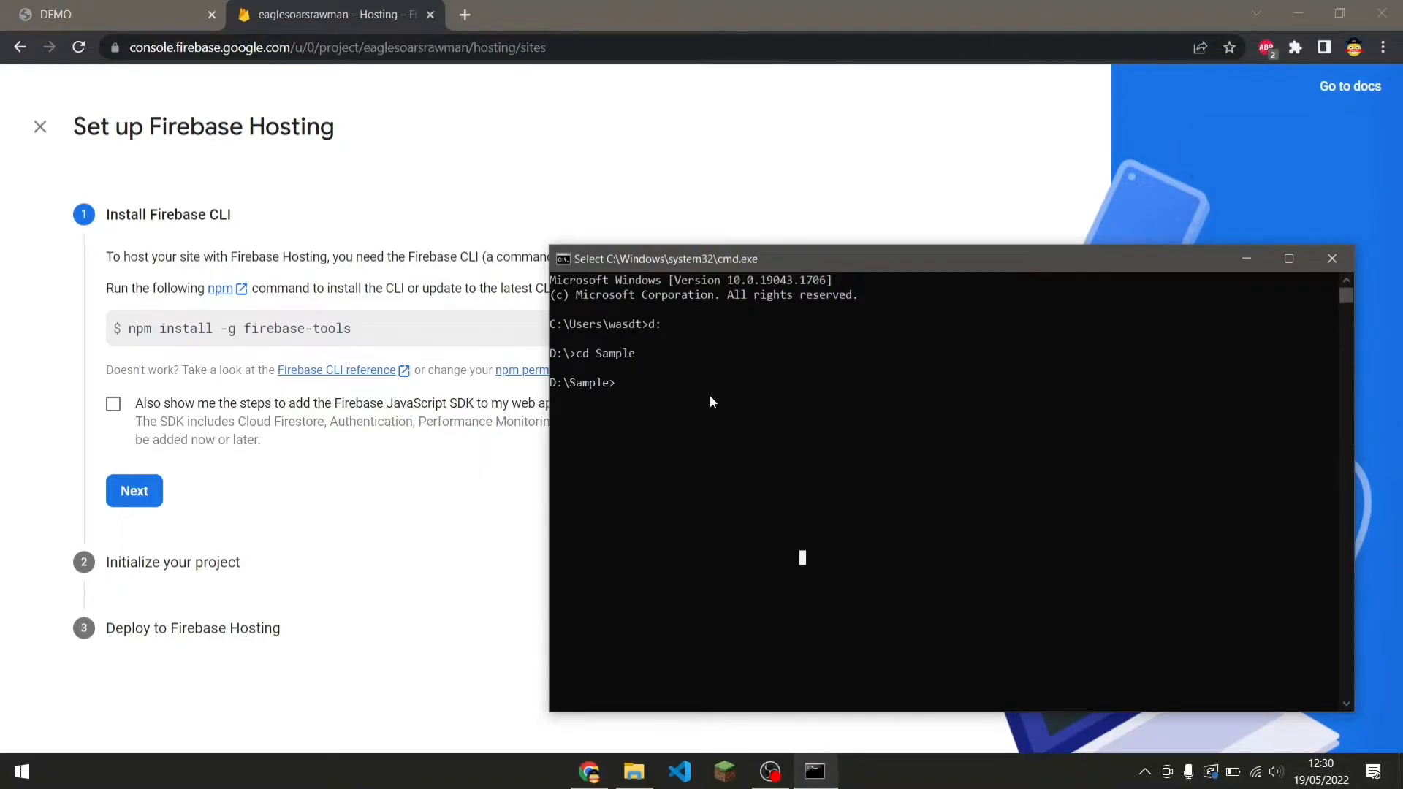
{"action": "right_click", "coordinate": [727, 429]}
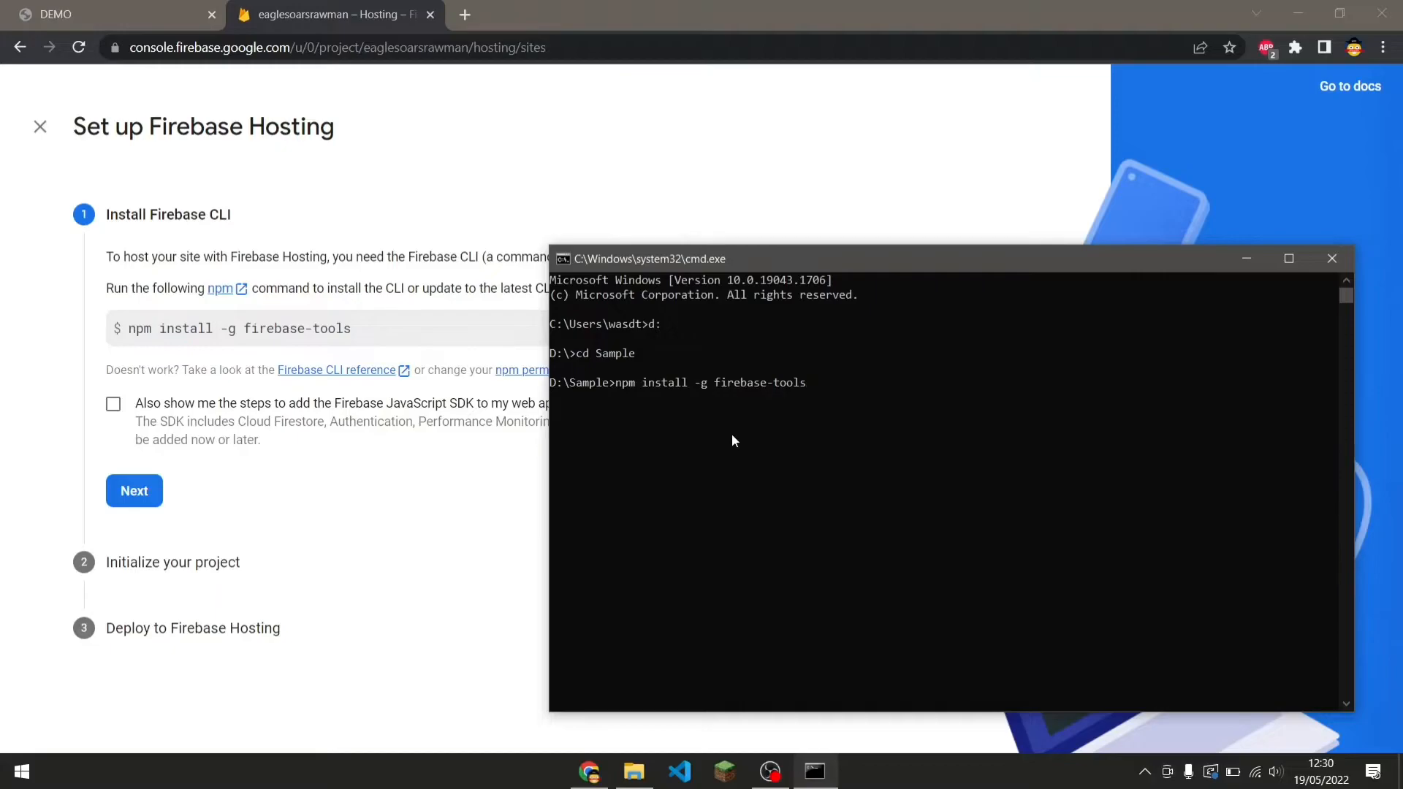
{"action": "key", "text": "BackSpace"}
{"action": "key", "text": "BackSpace"}
{"action": "key", "text": "BackSpace"}
{"action": "key", "text": "BackSpace"}
{"action": "key", "text": "BackSpace"}
{"action": "key", "text": "BackSpace"}
{"action": "key", "text": "BackSpace"}
{"action": "key", "text": "BackSpace"}
{"action": "key", "text": "BackSpace"}
{"action": "key", "text": "BackSpace"}
{"action": "key", "text": "BackSpace"}
{"action": "key", "text": "BackSpace"}
{"action": "key", "text": "BackSpace"}
{"action": "key", "text": "BackSpace"}
{"action": "key", "text": "BackSpace"}
{"action": "key", "text": "BackSpace"}
{"action": "key", "text": "BackSpace"}
{"action": "key", "text": "BackSpace"}
{"action": "key", "text": "BackSpace"}
{"action": "key", "text": "BackSpace"}
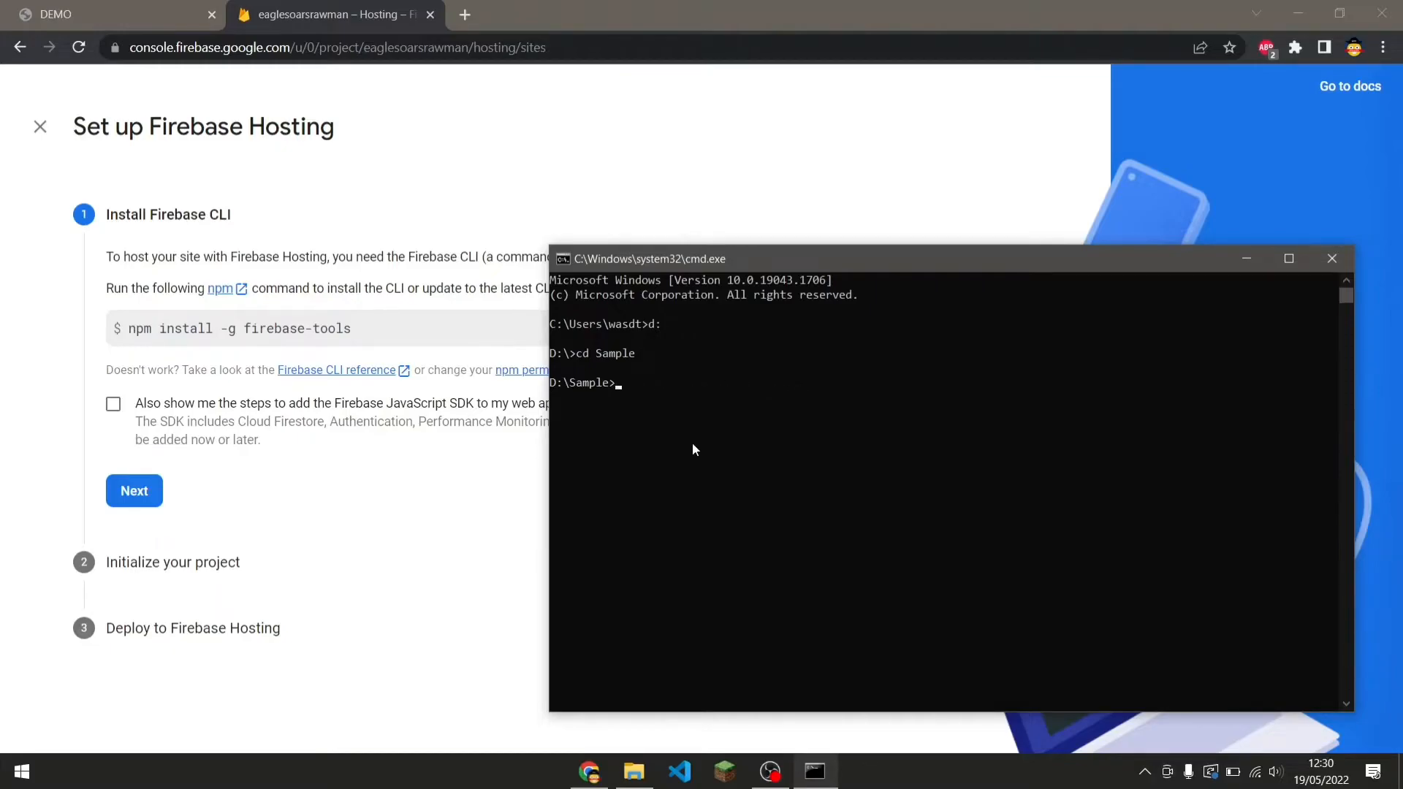
Advance the hosting setup wizard to project initialization and run firebase login in the Command Prompt.
{"action": "left_click", "coordinate": [130, 497]}
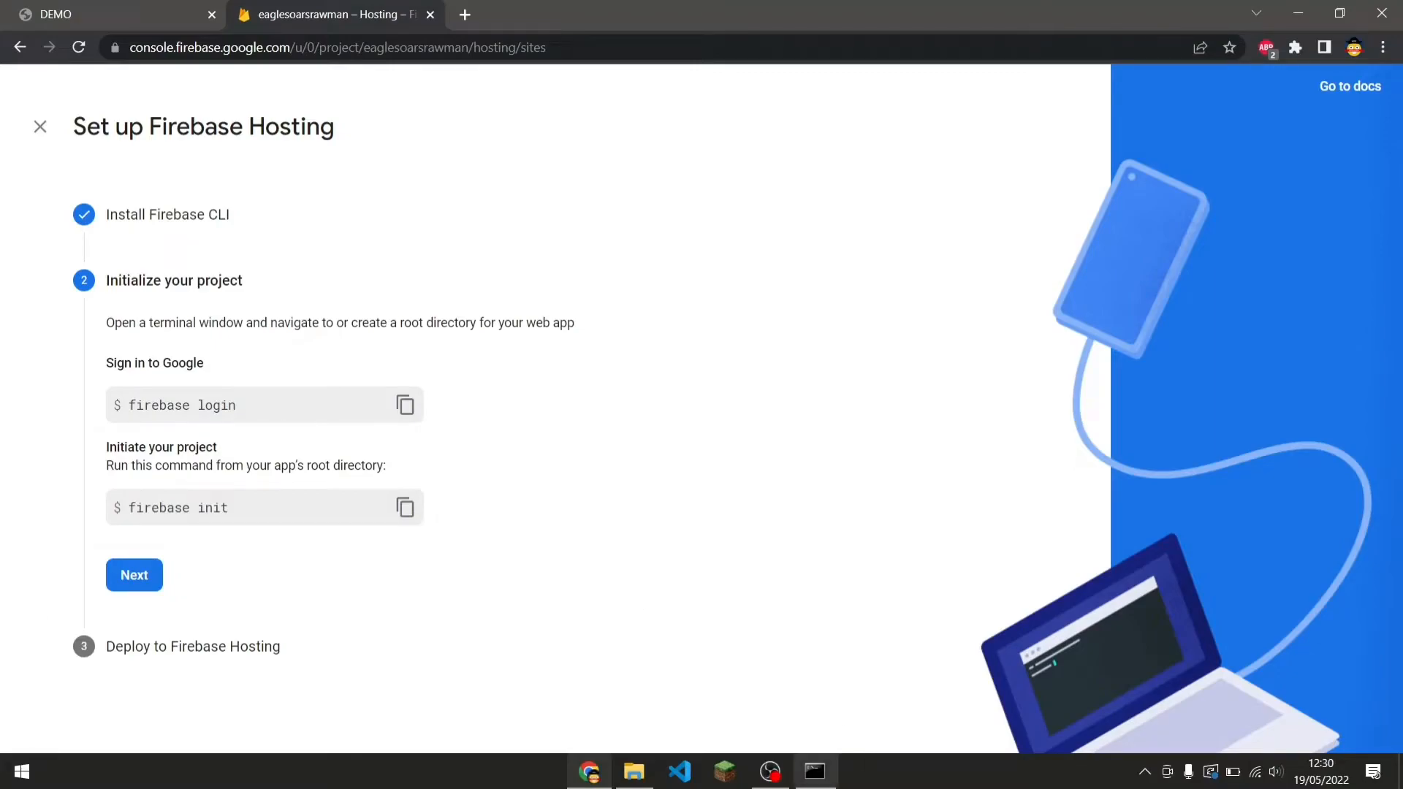
{"action": "left_click", "coordinate": [821, 784]}
{"action": "left_click", "coordinate": [861, 573]}
{"action": "type", "text": "f"}
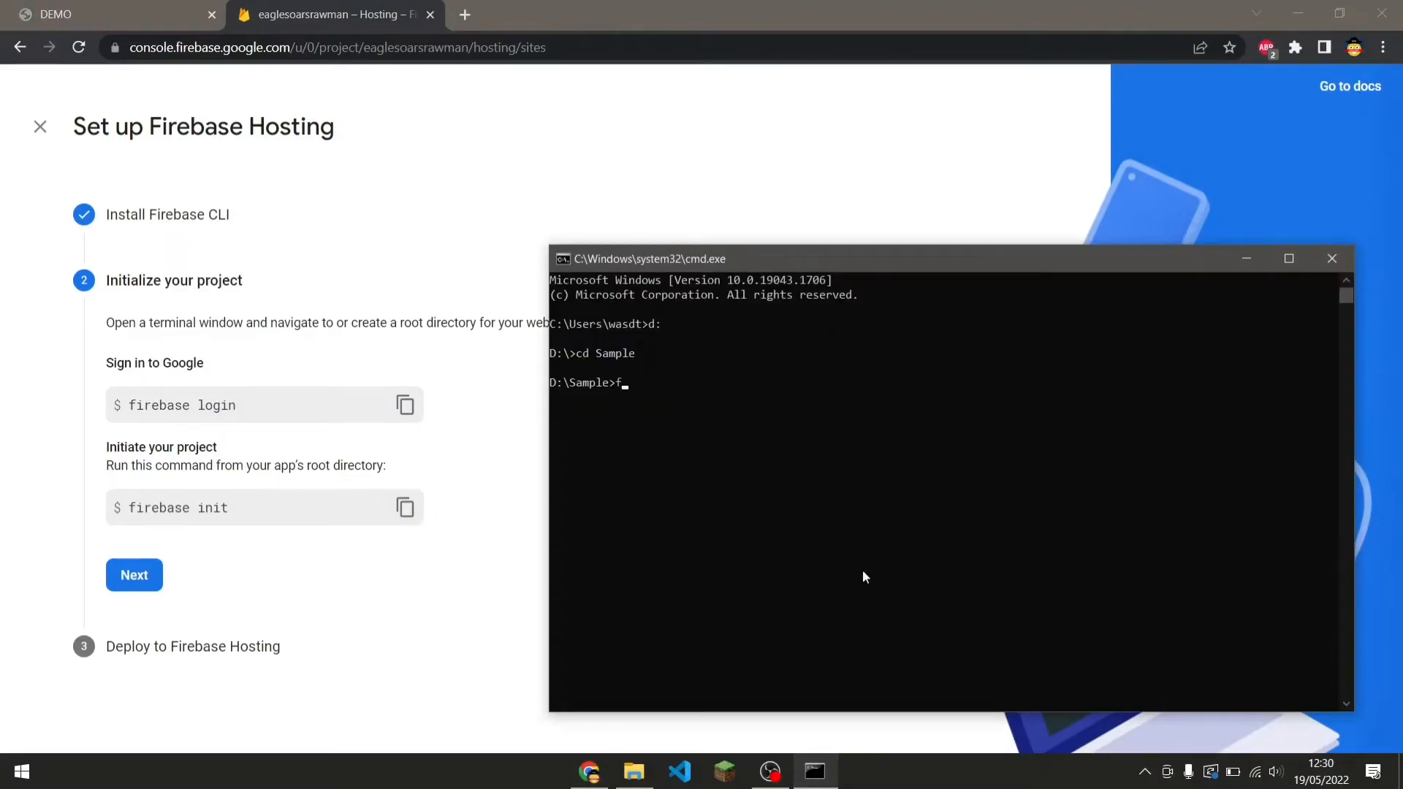
{"action": "type", "text": "irebase login"}
{"action": "key", "text": "Return"}
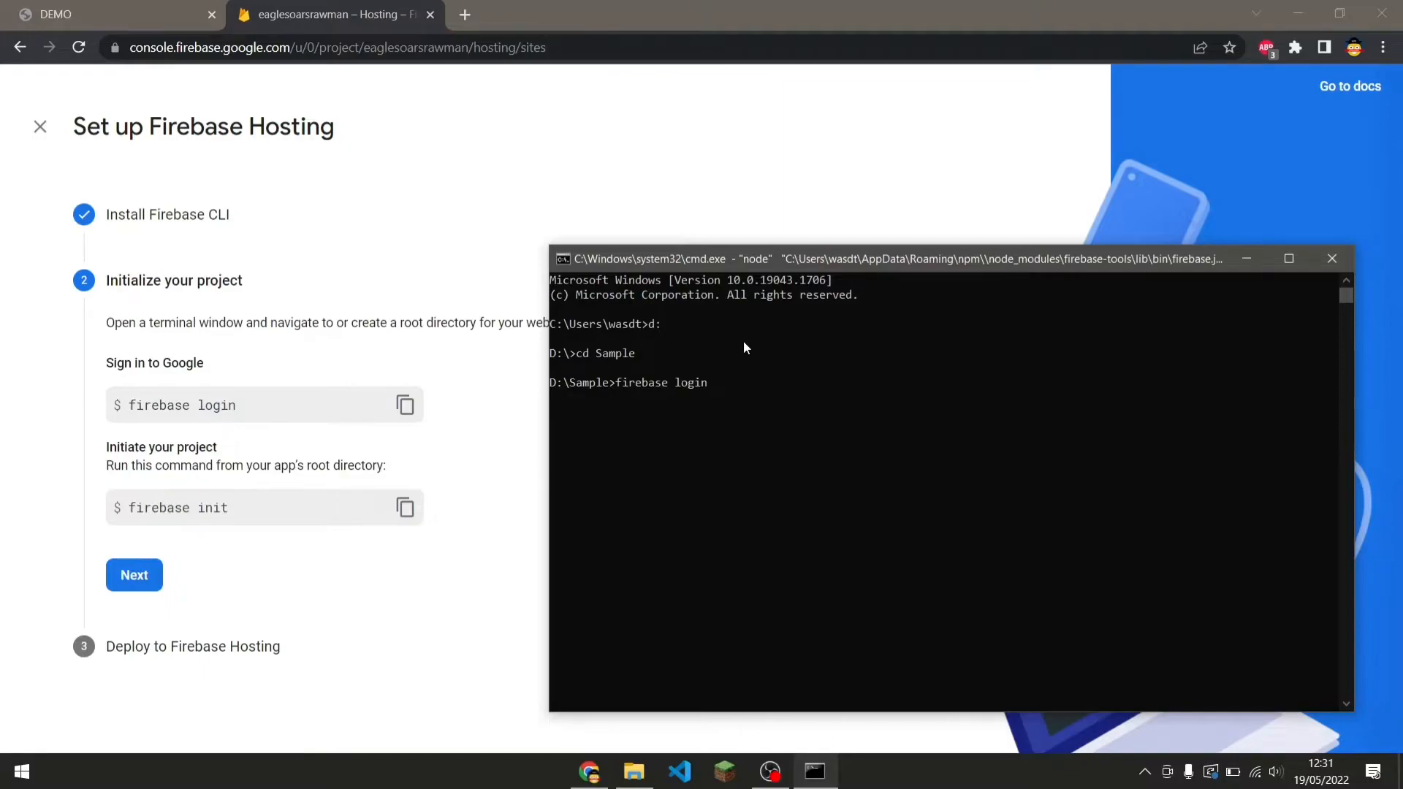
Interrupt the running login command and clear the Command Prompt screen with cls.
{"action": "key", "text": "ctrl+c"}
{"action": "type", "text": "cls"}
{"action": "key", "text": "Return"}
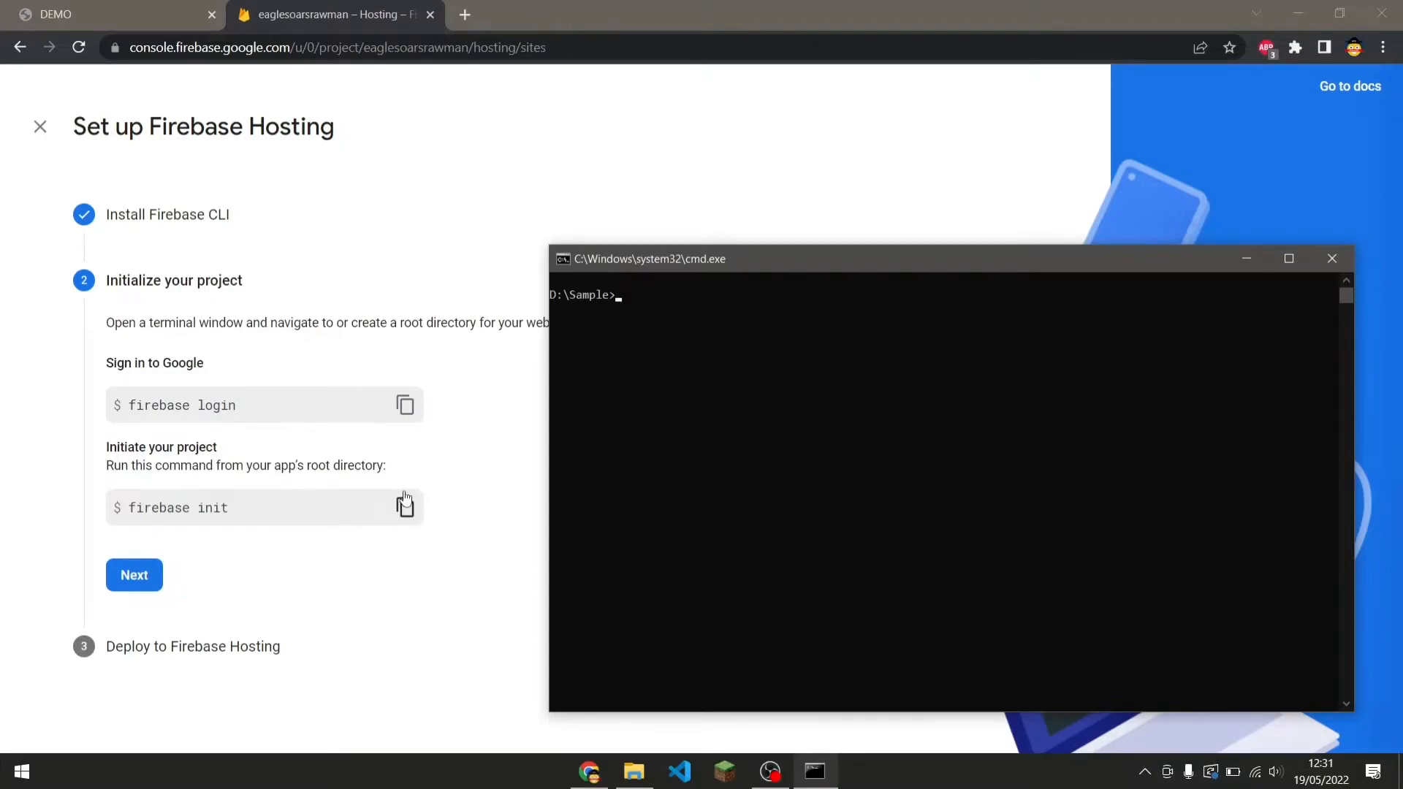
{"action": "left_click_drag", "start_coordinate": [192, 466], "coordinate": [393, 467]}
{"action": "left_click", "coordinate": [476, 464]}
{"action": "left_click_drag", "start_coordinate": [233, 508], "coordinate": [191, 508]}
{"action": "left_click", "coordinate": [438, 460]}
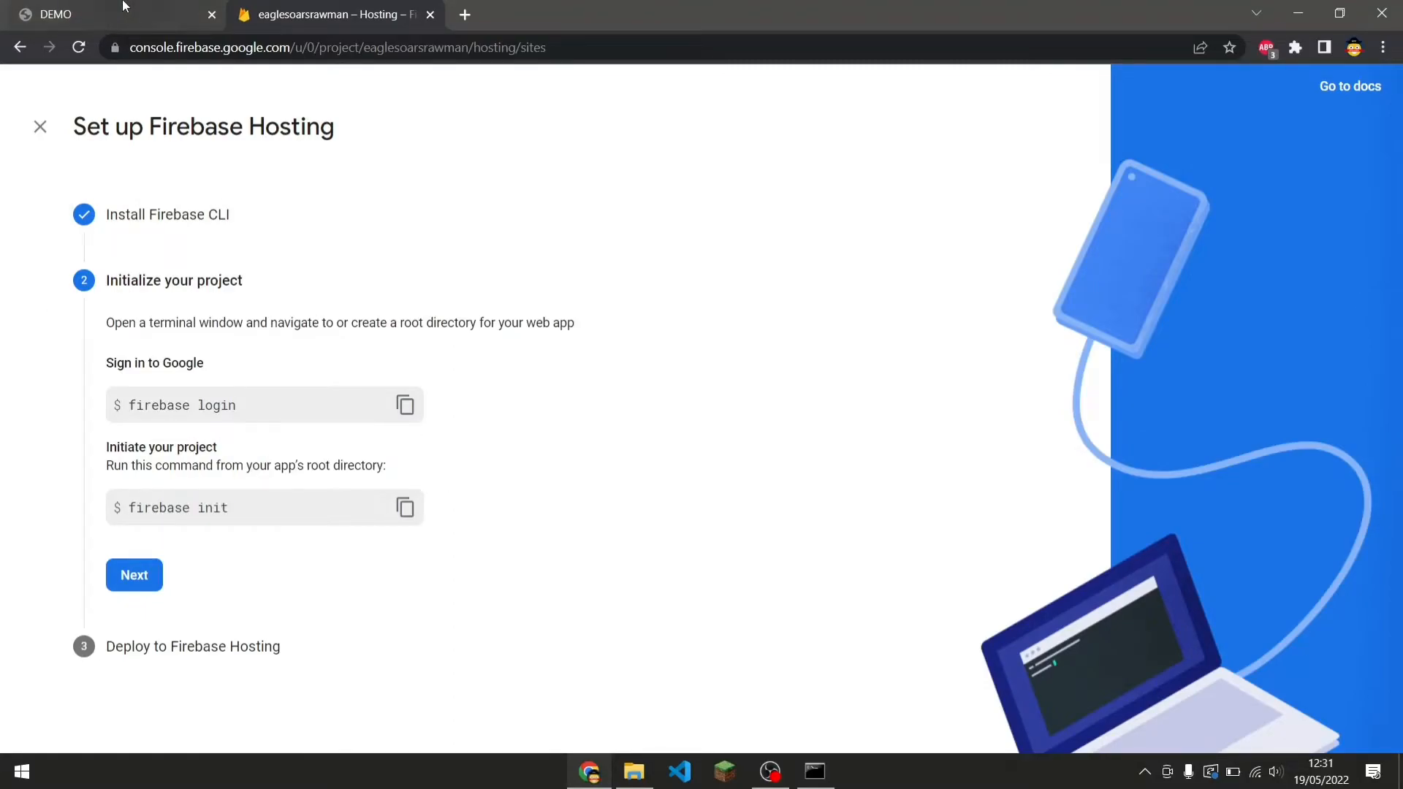
{"action": "left_click", "coordinate": [814, 771]}
{"action": "left_click", "coordinate": [109, 15]}
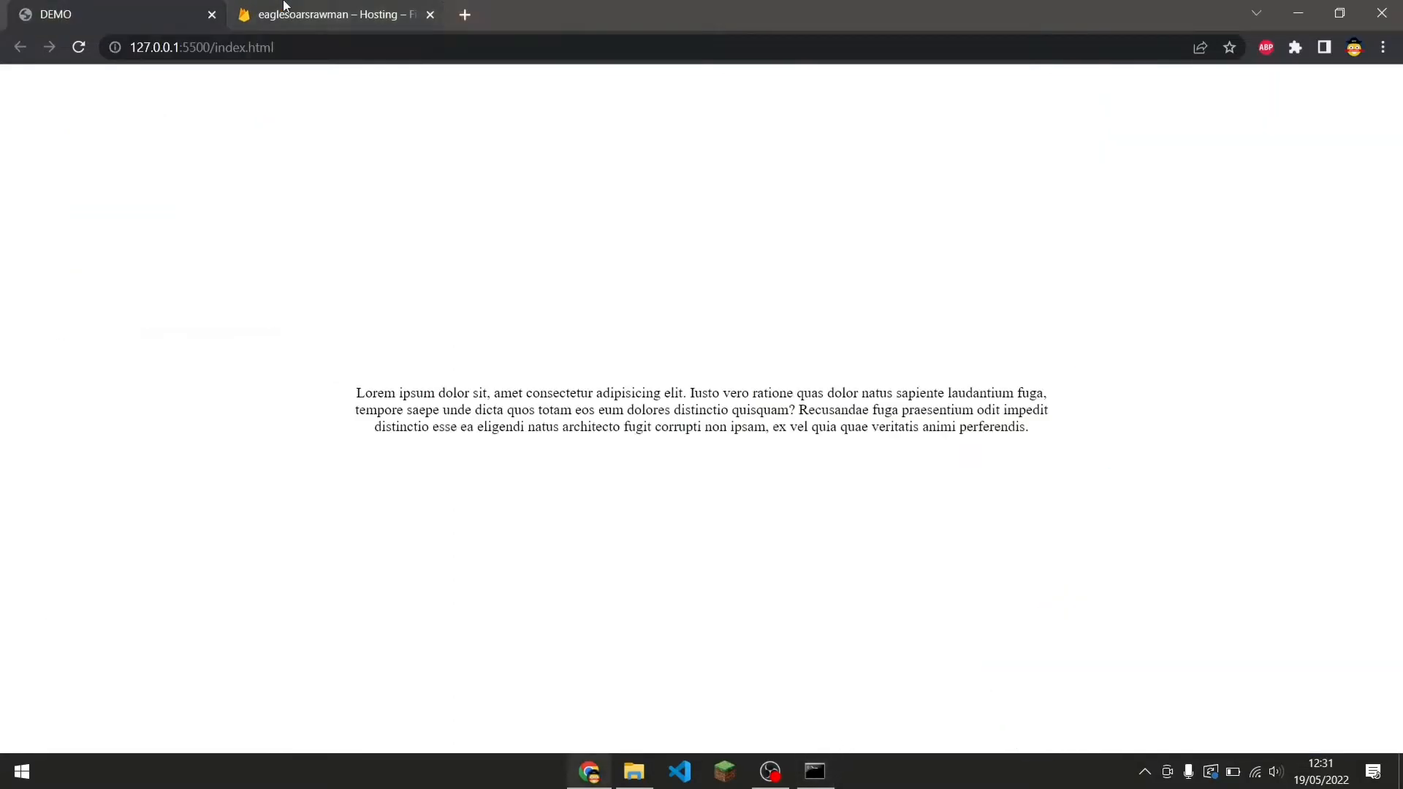
{"action": "left_click", "coordinate": [1298, 13]}
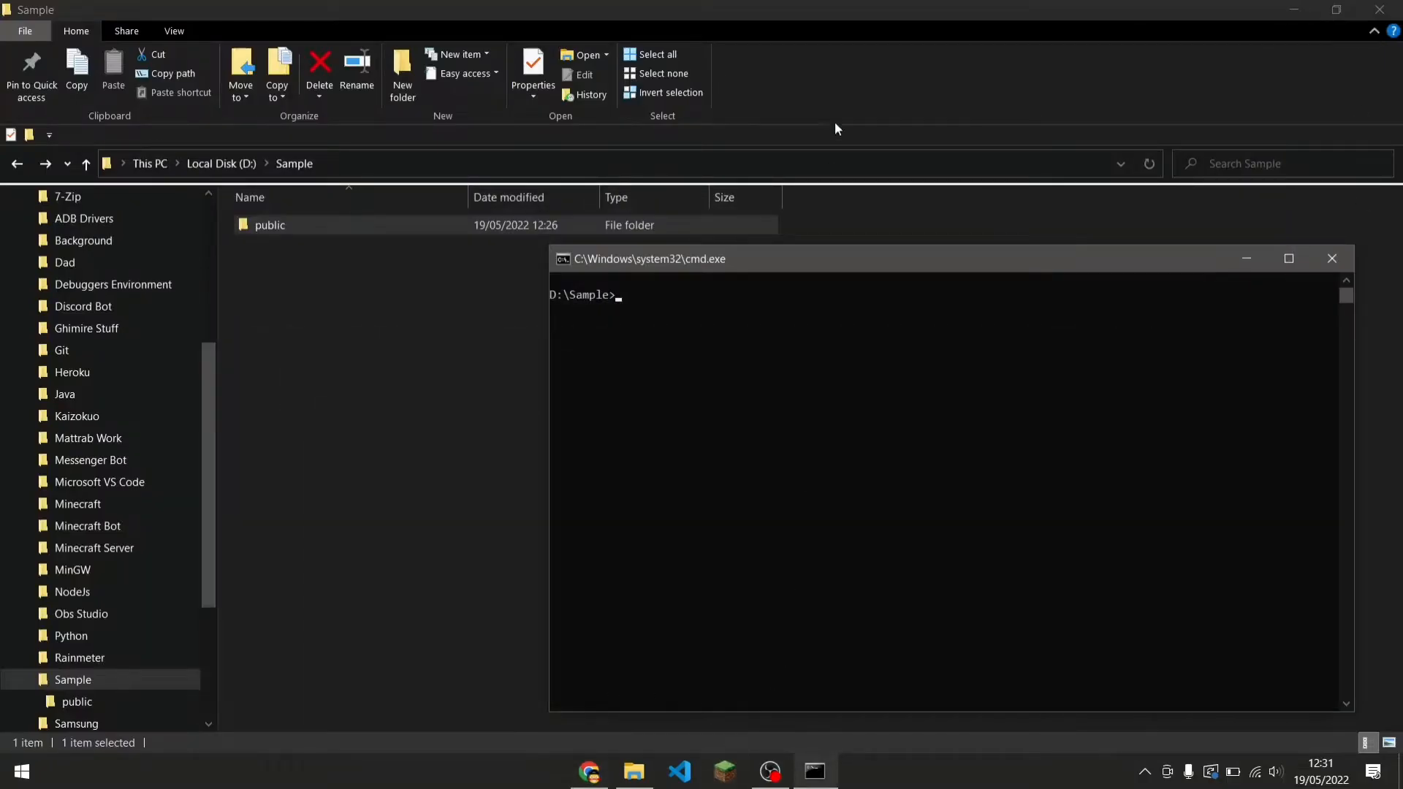
Arrange the Command Prompt and the Sample folder window side by side.
{"action": "left_click_drag", "start_coordinate": [844, 270], "coordinate": [1399, 278]}
{"action": "left_click", "coordinate": [526, 292]}
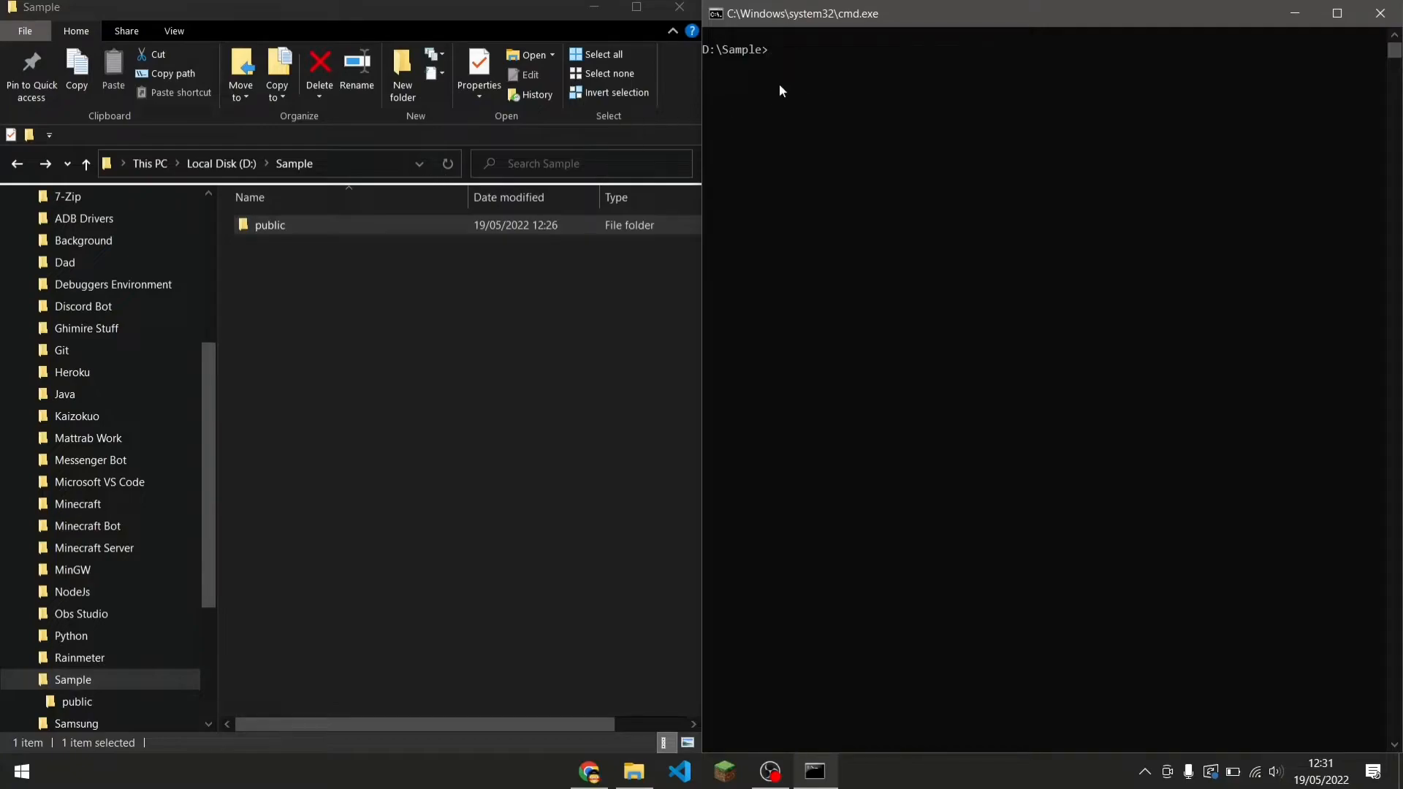
{"action": "left_click", "coordinate": [494, 334]}
{"action": "left_click", "coordinate": [862, 219]}
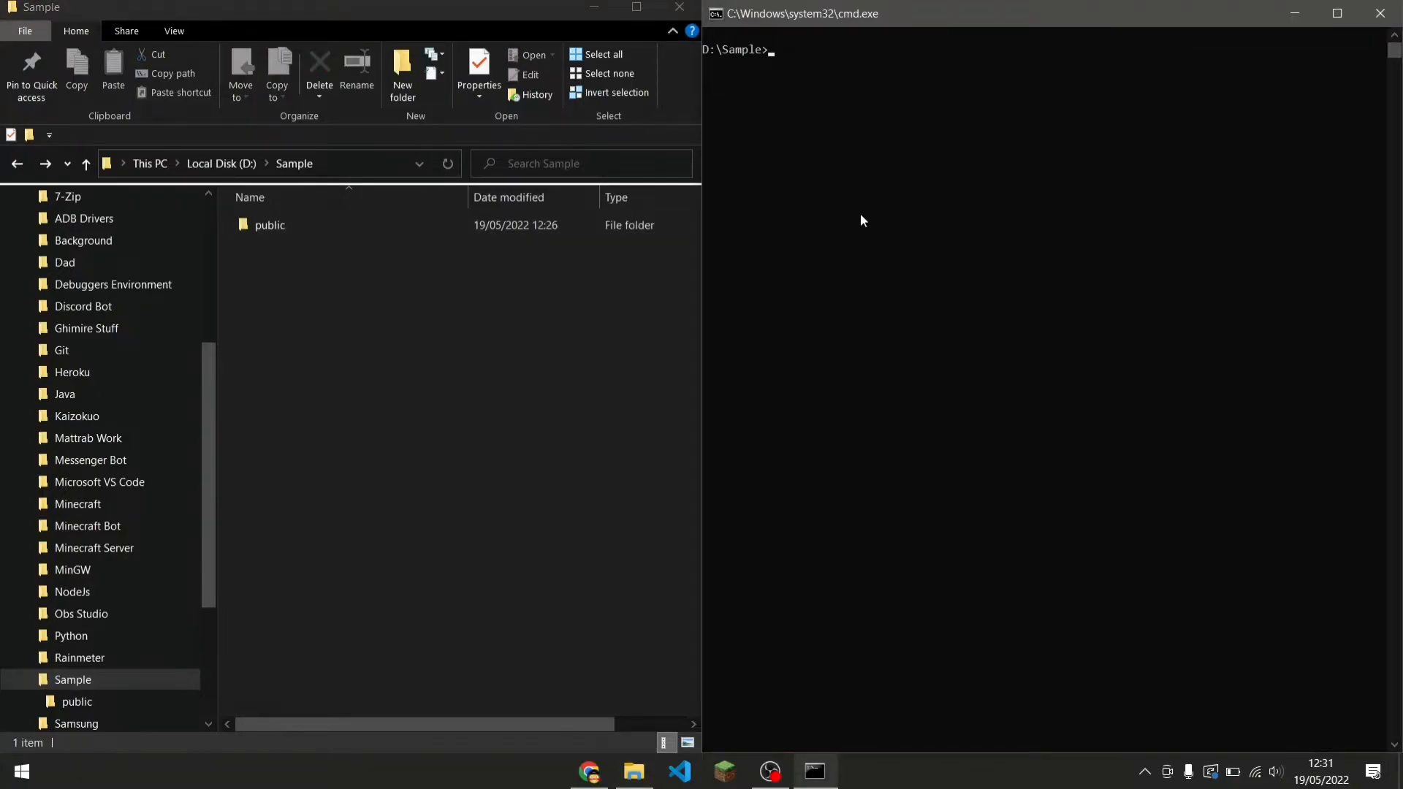
Run firebase init in D:\Sample and confirm being ready to proceed.
{"action": "type", "text": "firebase init"}
{"action": "key", "text": "Return"}
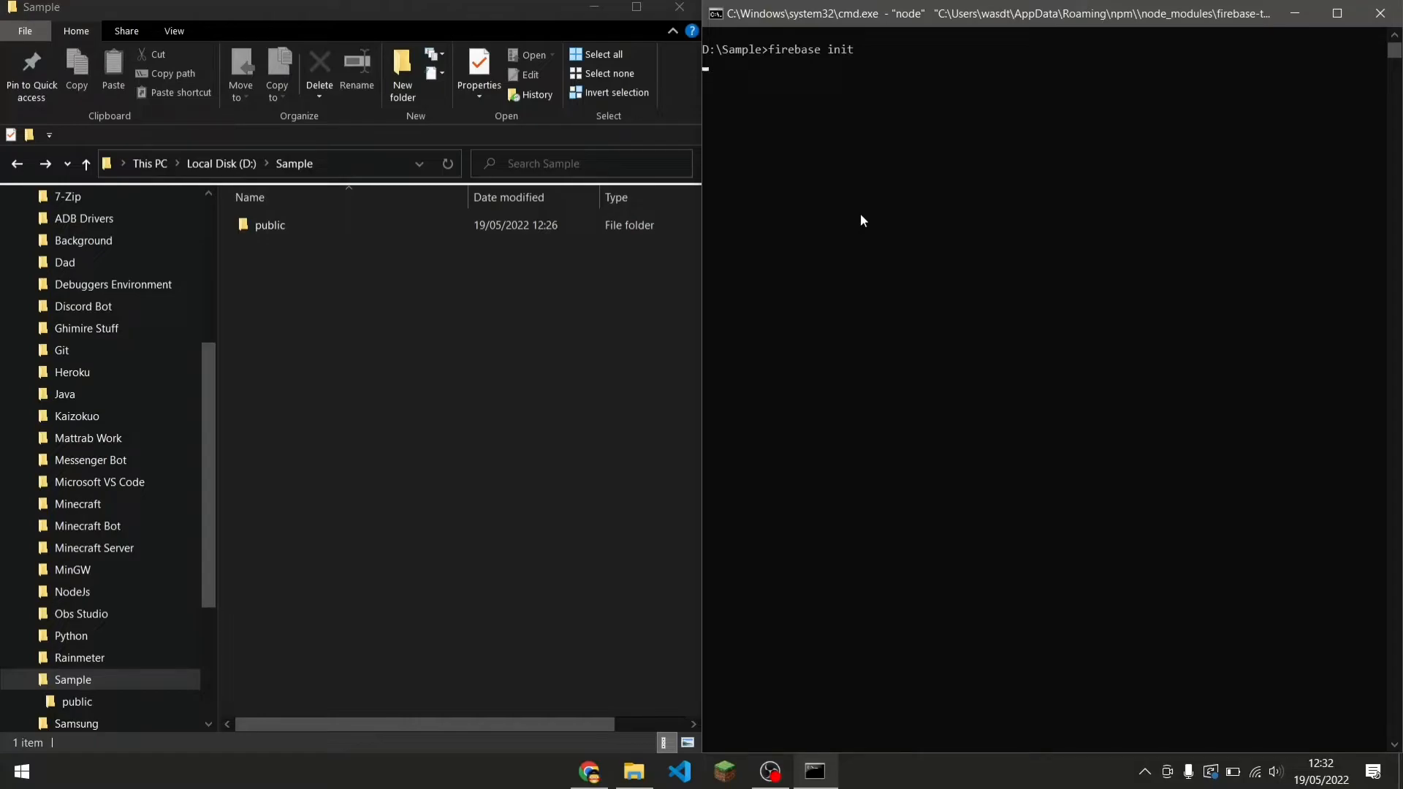
{"action": "key", "text": "Return"}
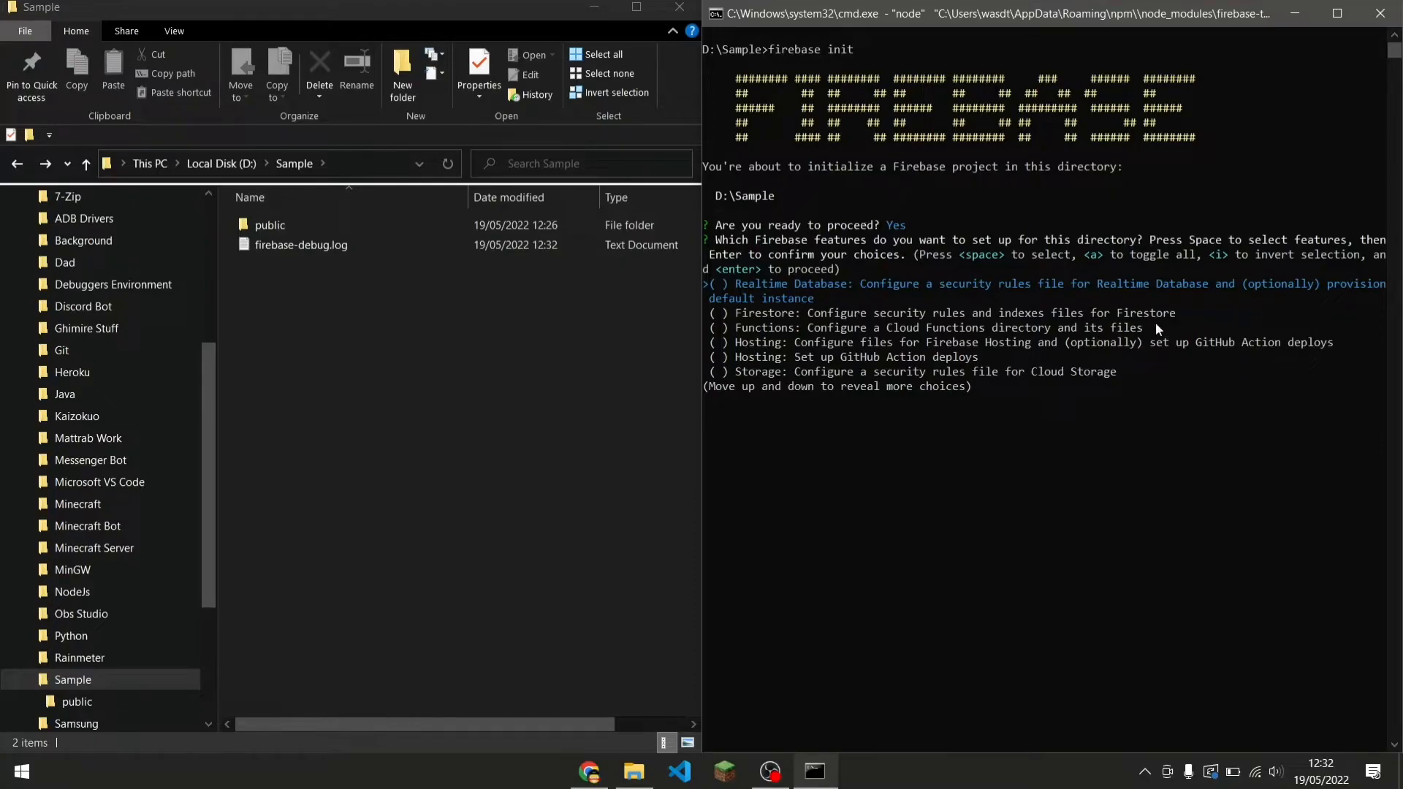
Select the Hosting: Configure files for Firebase Hosting feature and confirm the feature choice.
{"action": "key", "text": "Down"}
{"action": "key", "text": "Down"}
{"action": "key", "text": "Down"}
{"action": "key", "text": "Up"}
{"action": "key", "text": "Down"}
{"action": "key", "text": "Up"}
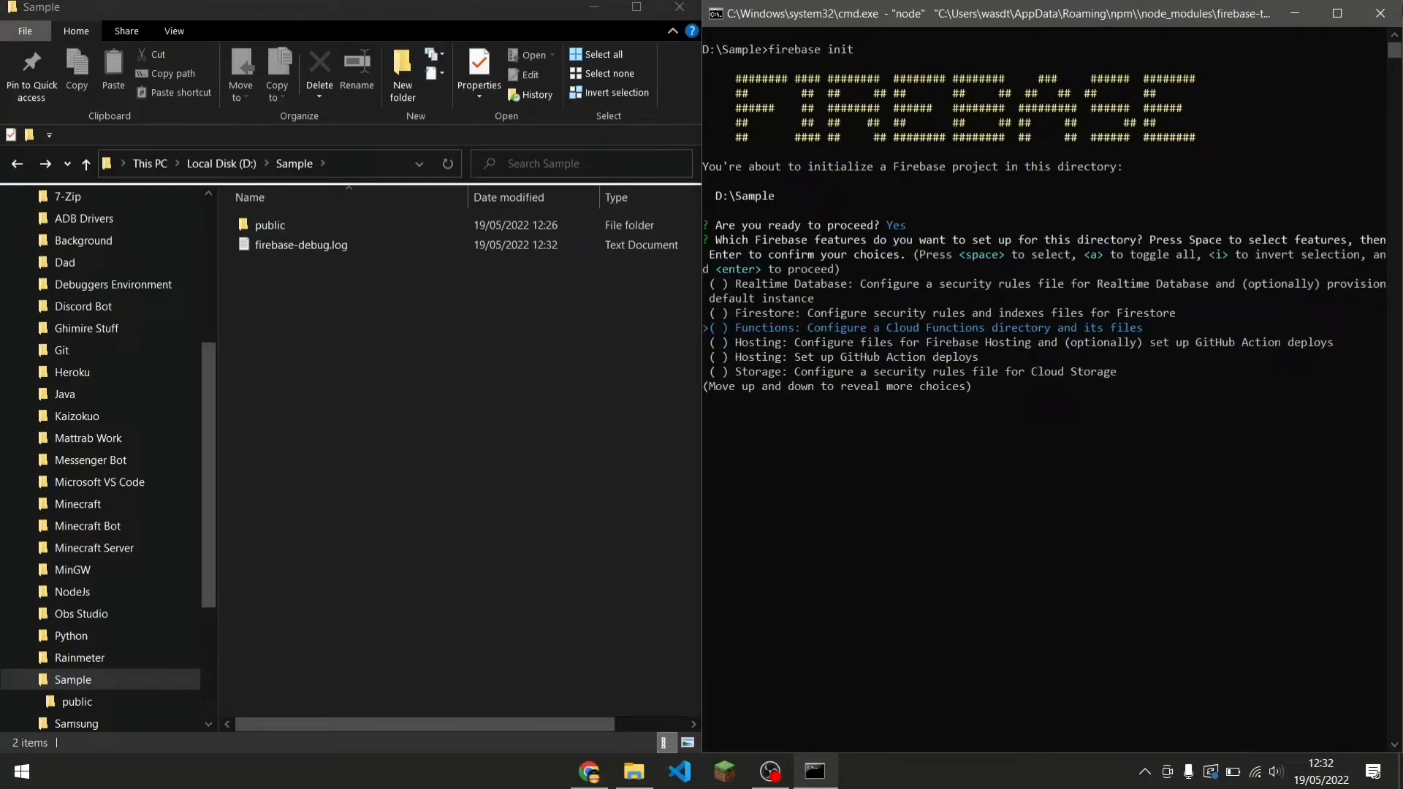
{"action": "left_click_drag", "start_coordinate": [1212, 18], "coordinate": [909, 159]}
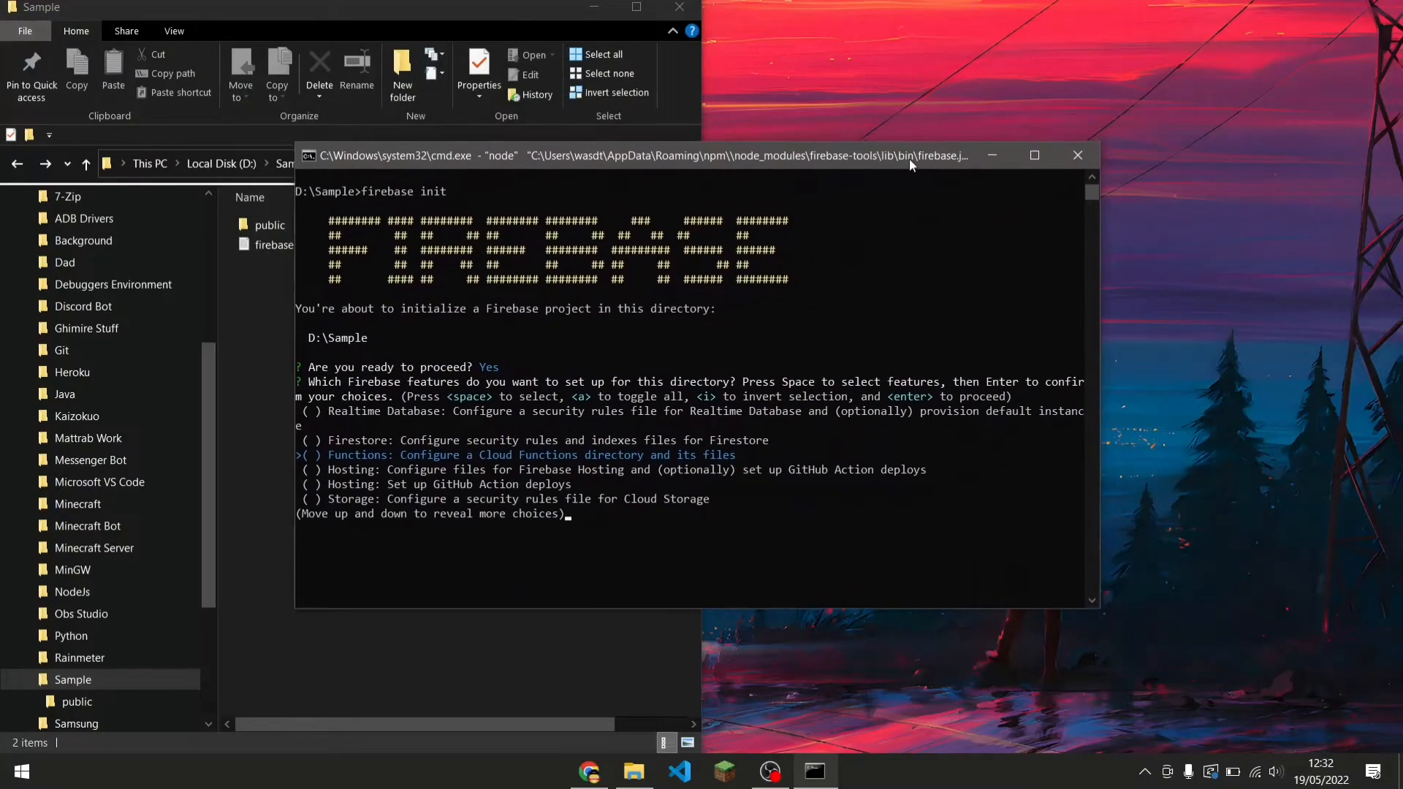
{"action": "key", "text": "Down"}
{"action": "key", "text": "Up"}
{"action": "key", "text": "Down"}
{"action": "key", "text": "Up"}
{"action": "key", "text": "Up"}
{"action": "key", "text": "Up"}
{"action": "key", "text": "Up"}
{"action": "key", "text": "Up"}
{"action": "key", "text": "Up"}
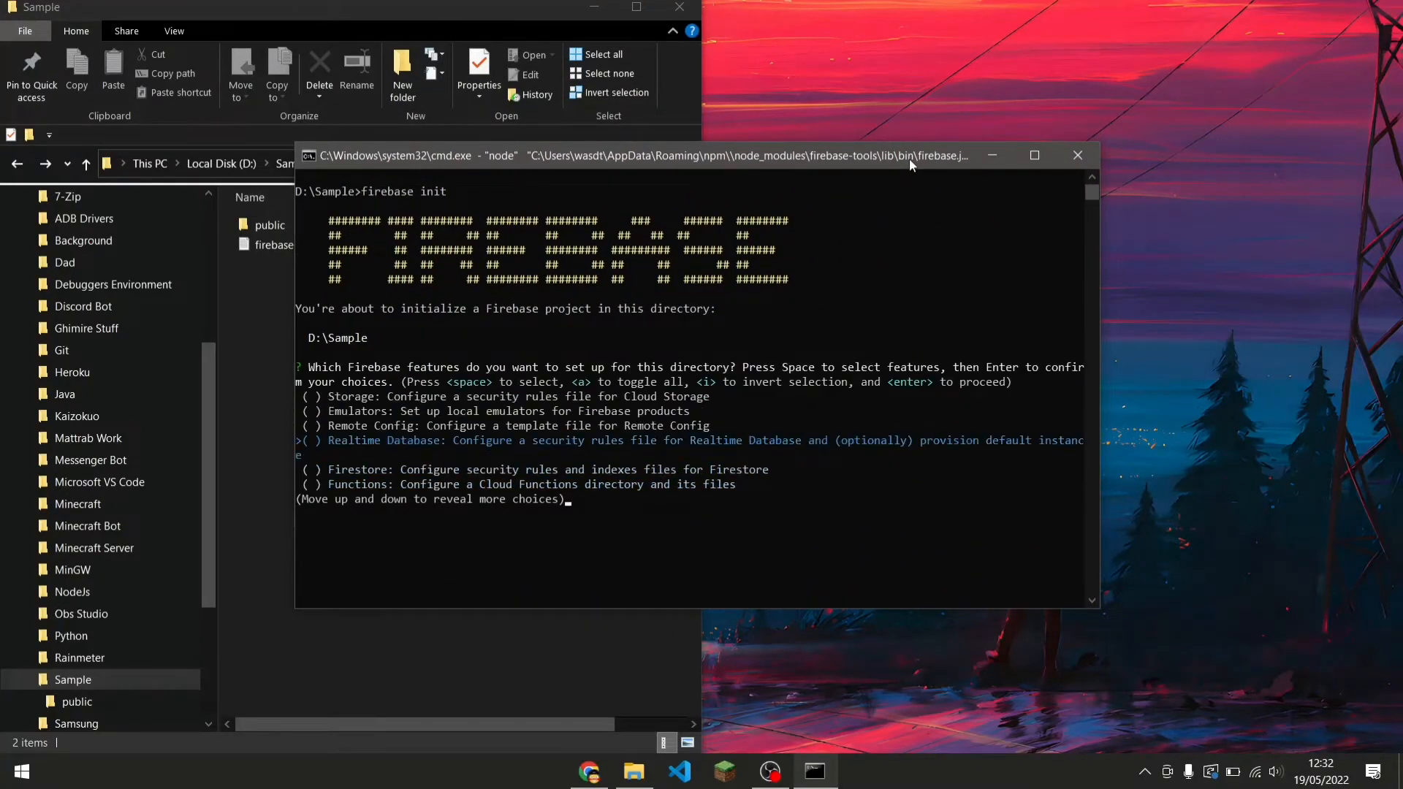
{"action": "key", "text": "Up"}
{"action": "key", "text": "Up"}
{"action": "key", "text": "Up"}
{"action": "key", "text": "Up"}
{"action": "key", "text": "Up"}
{"action": "key", "text": "Down"}
{"action": "key", "text": "Down"}
{"action": "key", "text": "Down"}
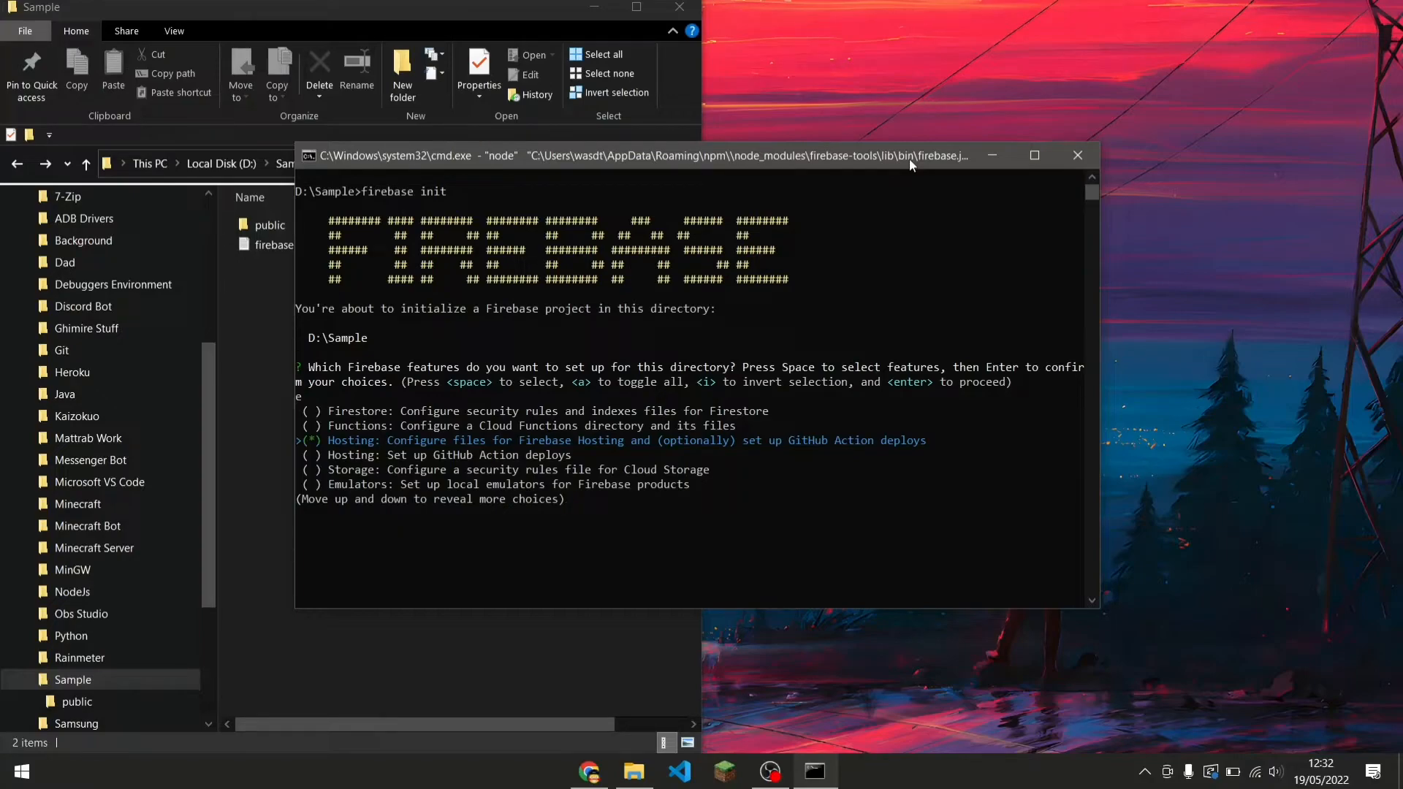
{"action": "key", "text": "Return"}
Choose to use an existing project and select eaglesoarsrawman as the default Firebase project.
{"action": "key", "text": "Down"}
{"action": "key", "text": "Up"}
{"action": "key", "text": "Down"}
{"action": "key", "text": "Up"}
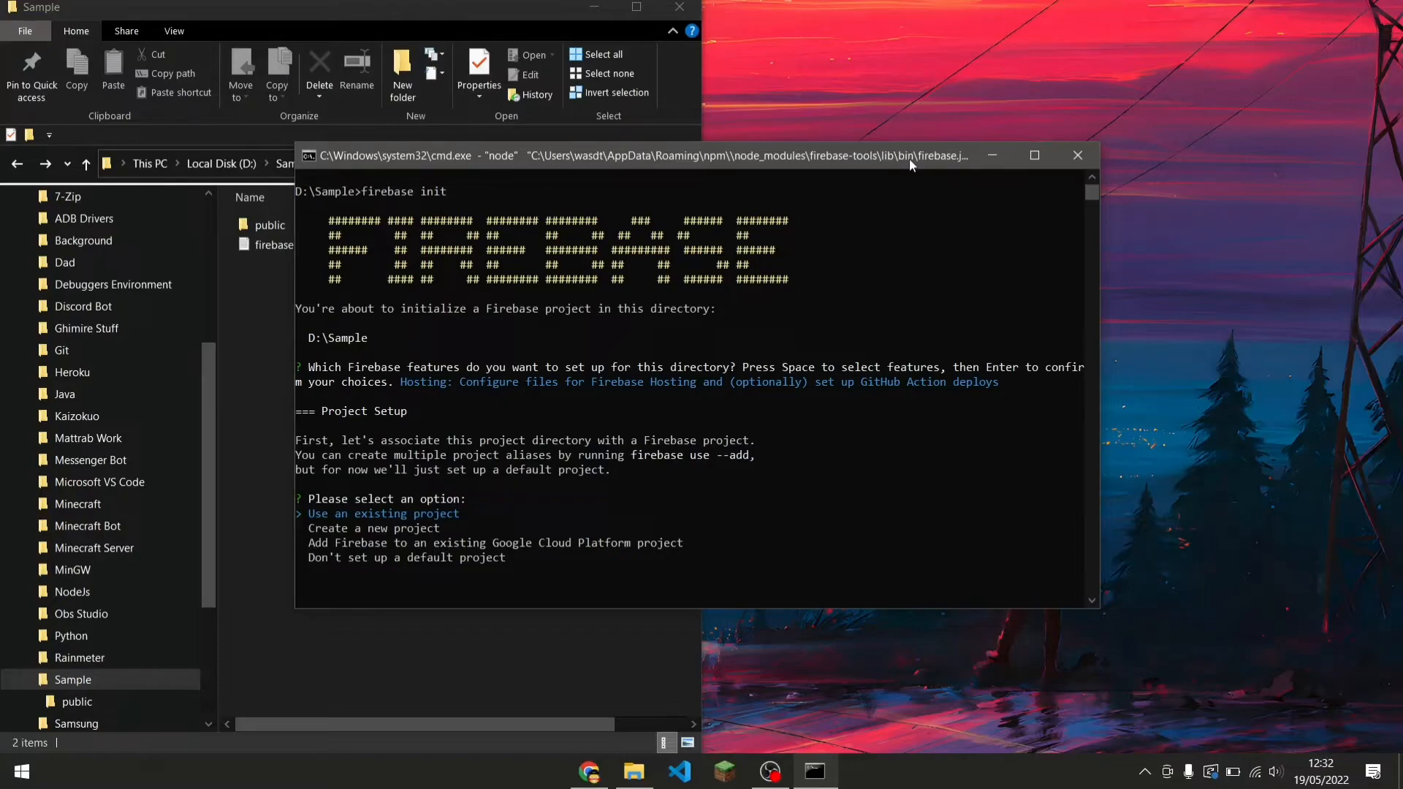
{"action": "key", "text": "Return"}
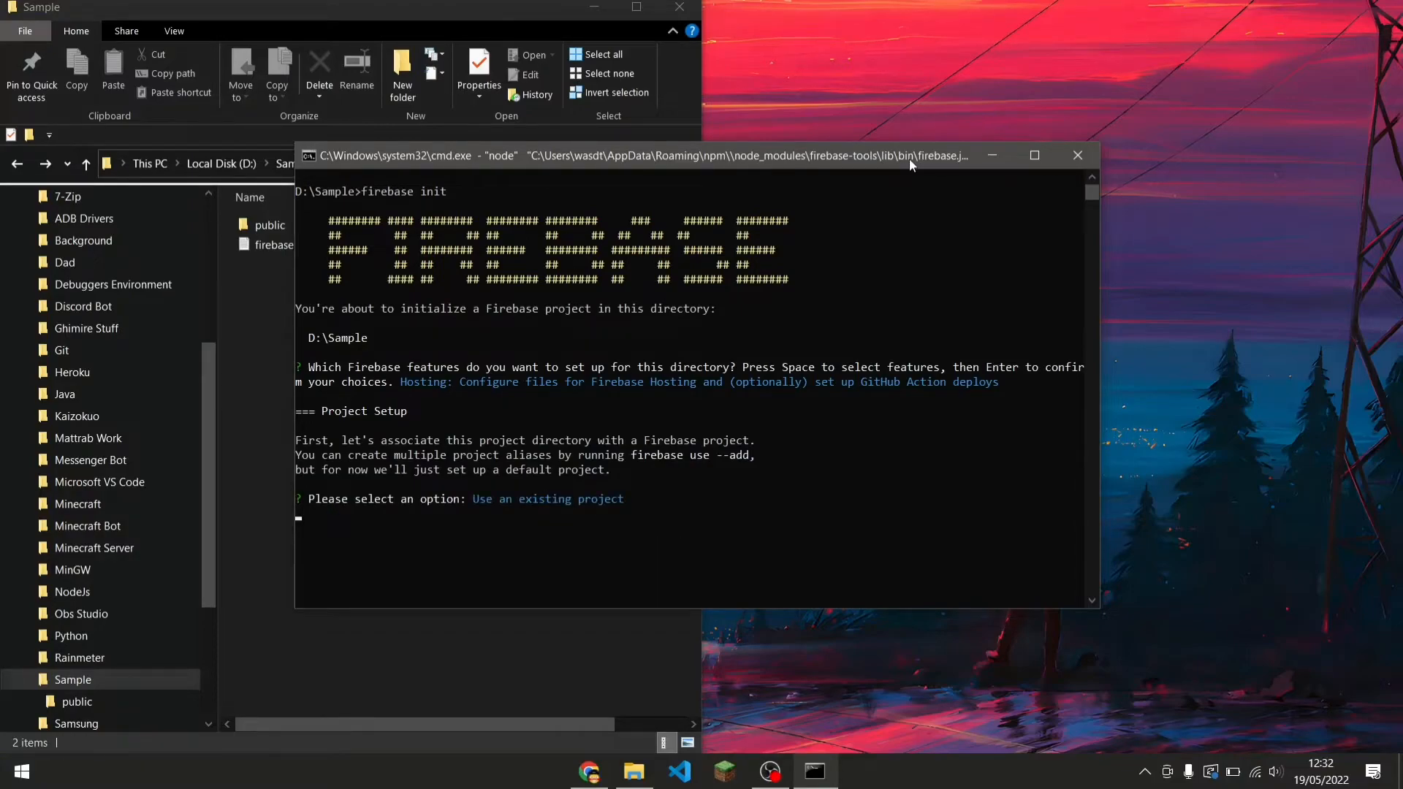
{"action": "key", "text": "Down"}
{"action": "key", "text": "Down"}
{"action": "key", "text": "Down"}
{"action": "key", "text": "Down"}
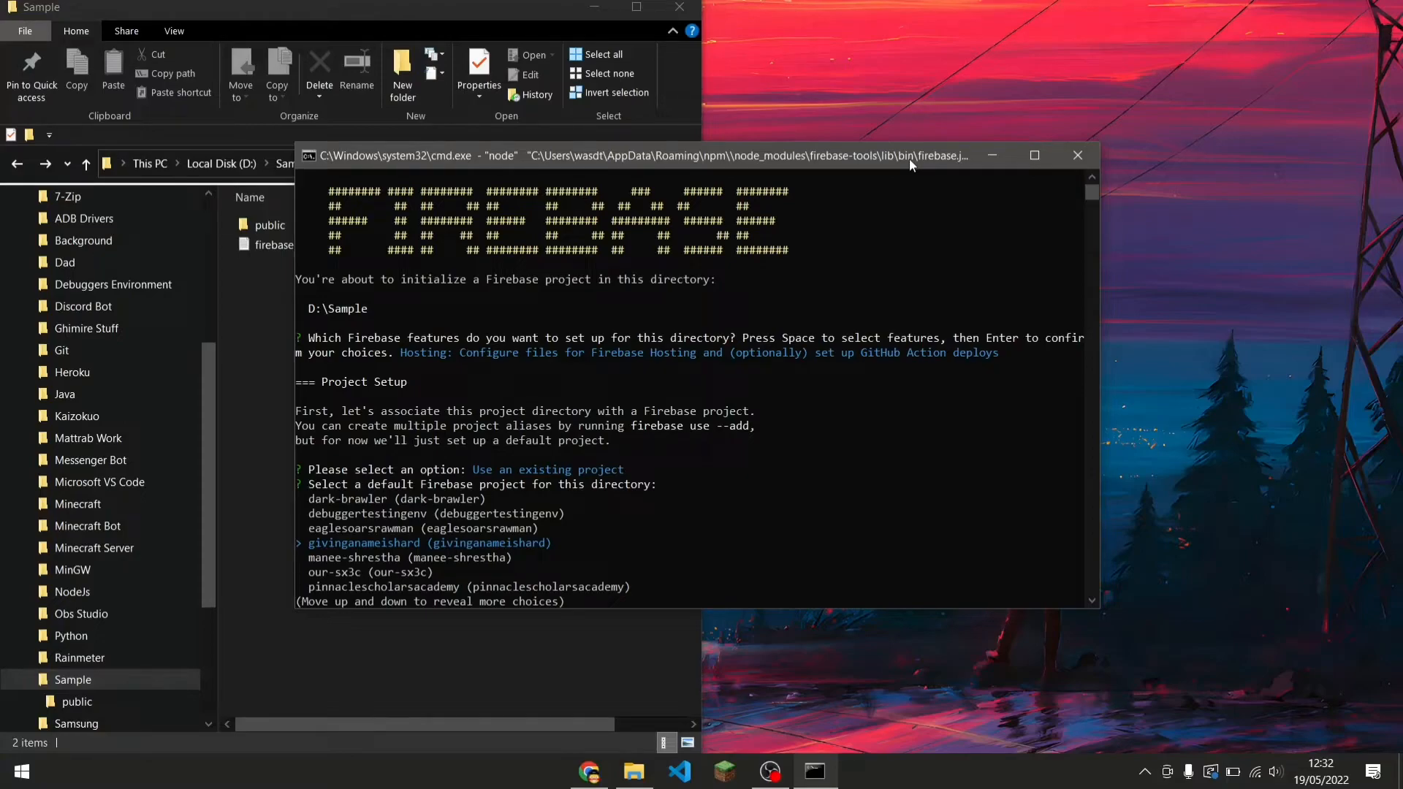
{"action": "key", "text": "Up"}
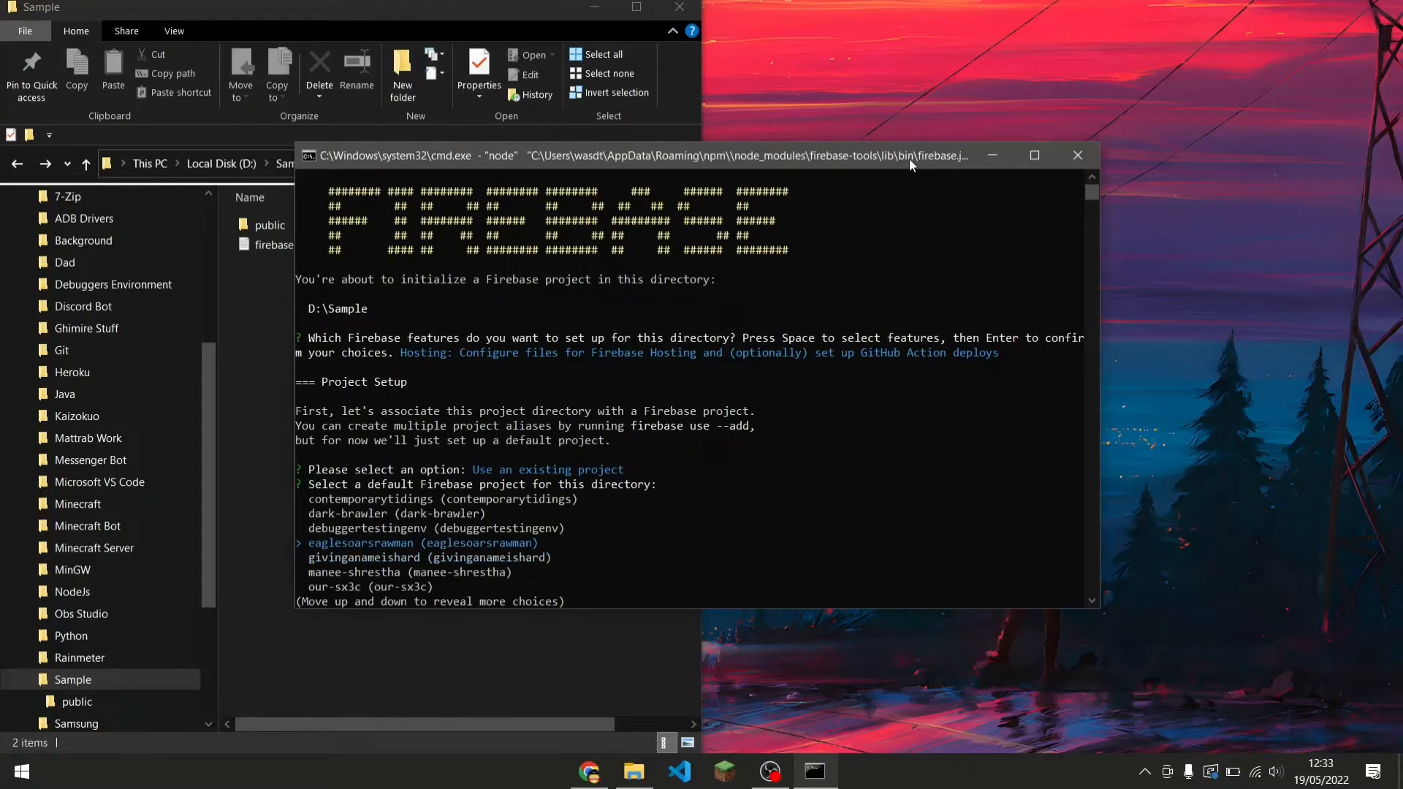
{"action": "key", "text": "Return"}
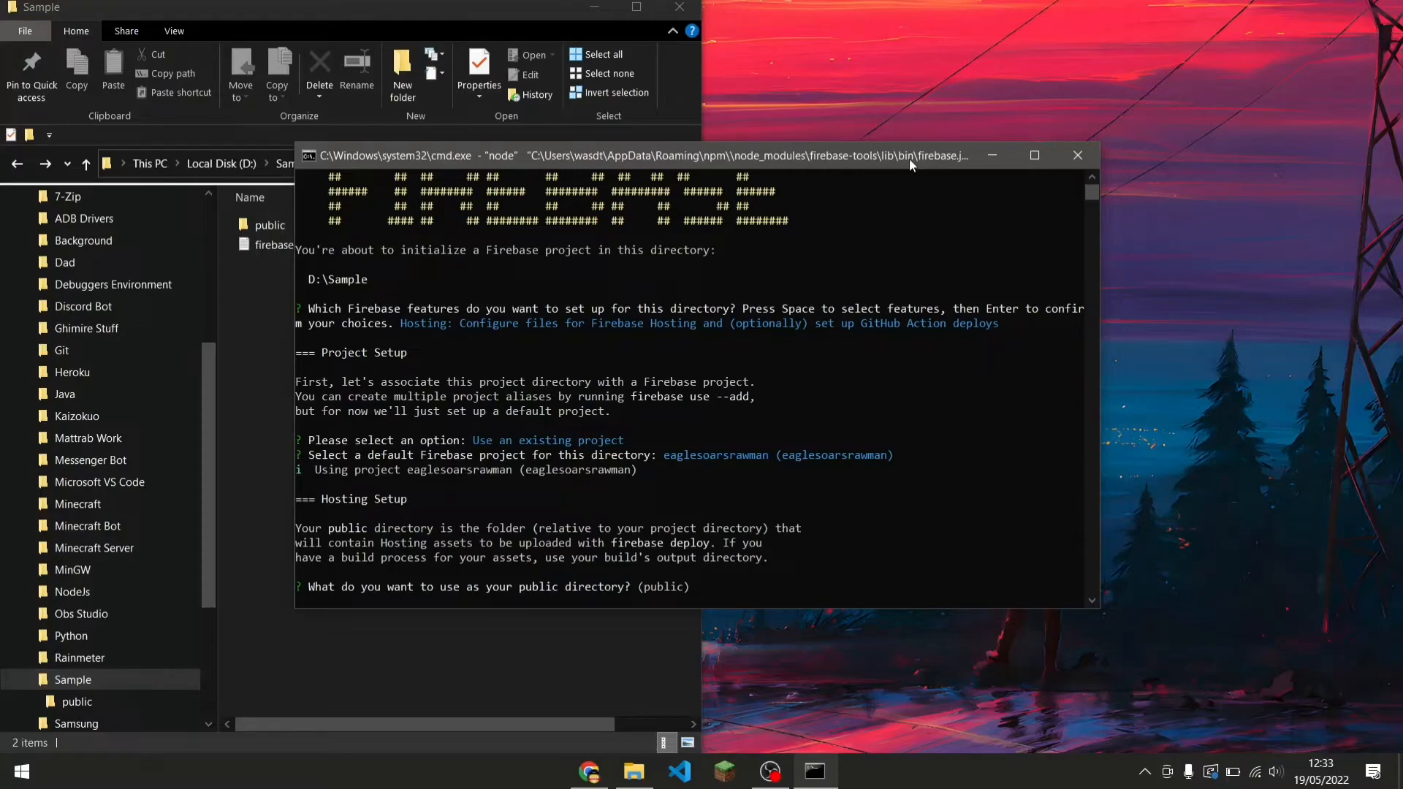
Keep public as the public directory and answer No to single-page app, GitHub deploys, and overwriting index.html.
{"action": "left_click_drag", "start_coordinate": [909, 160], "coordinate": [1046, 152]}
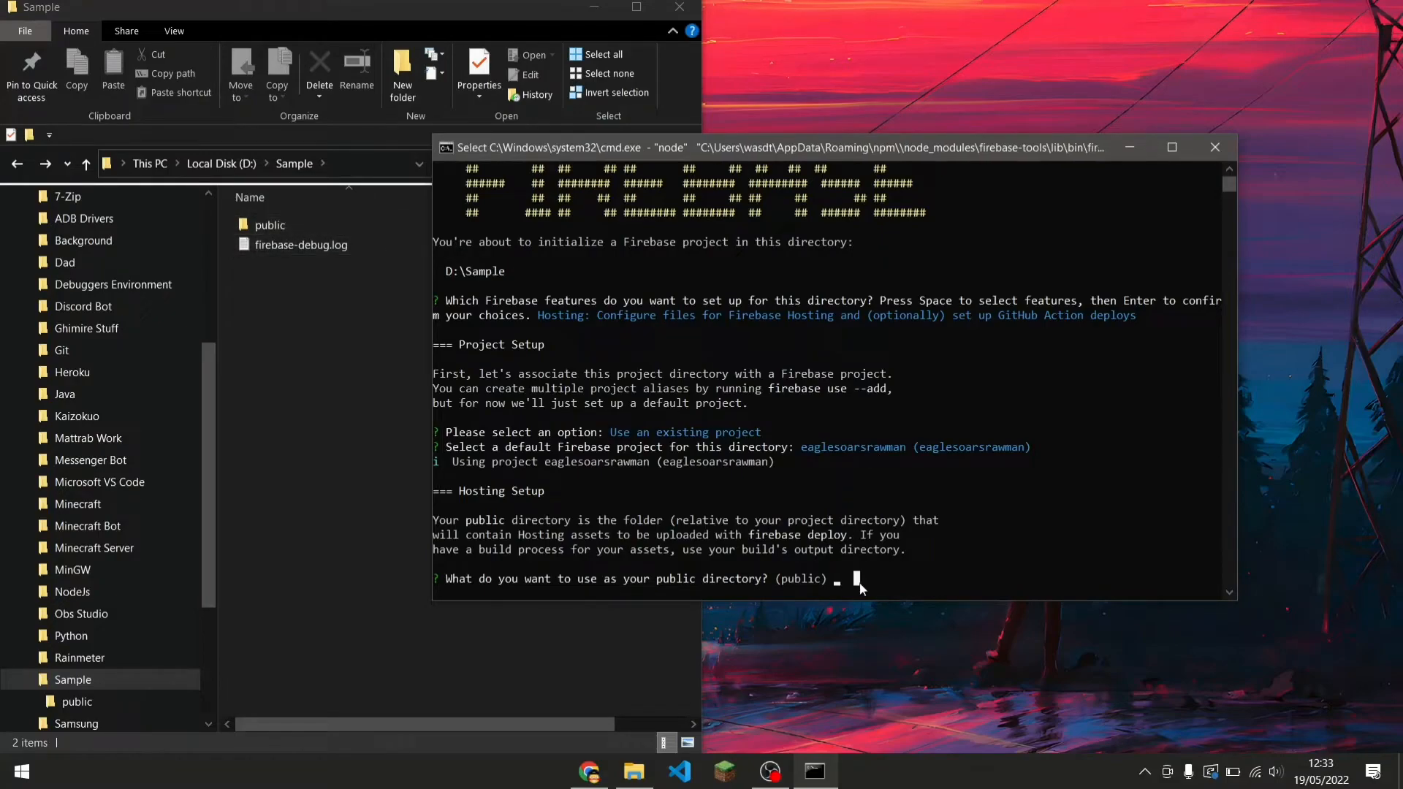
{"action": "key", "text": "Return"}
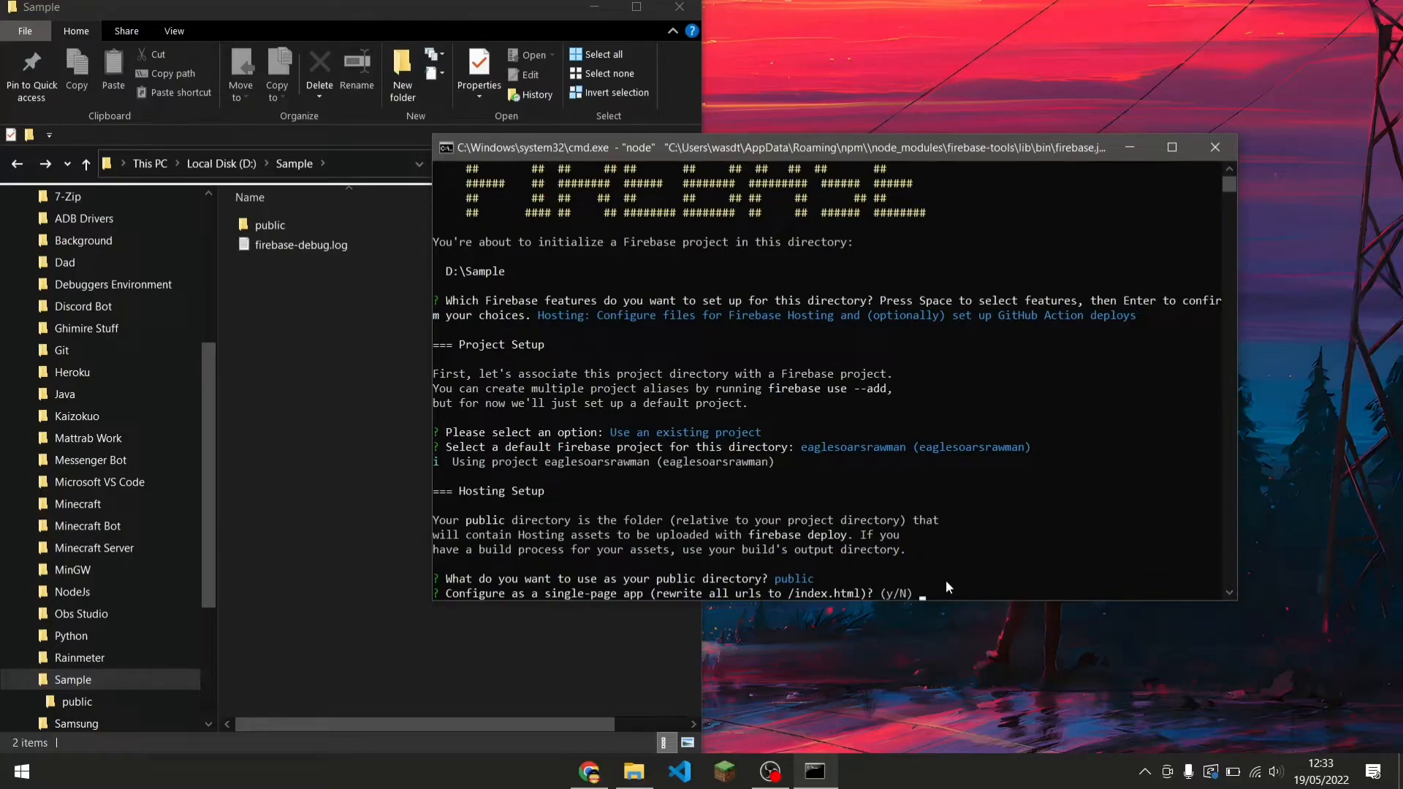
{"action": "key", "text": "Return"}
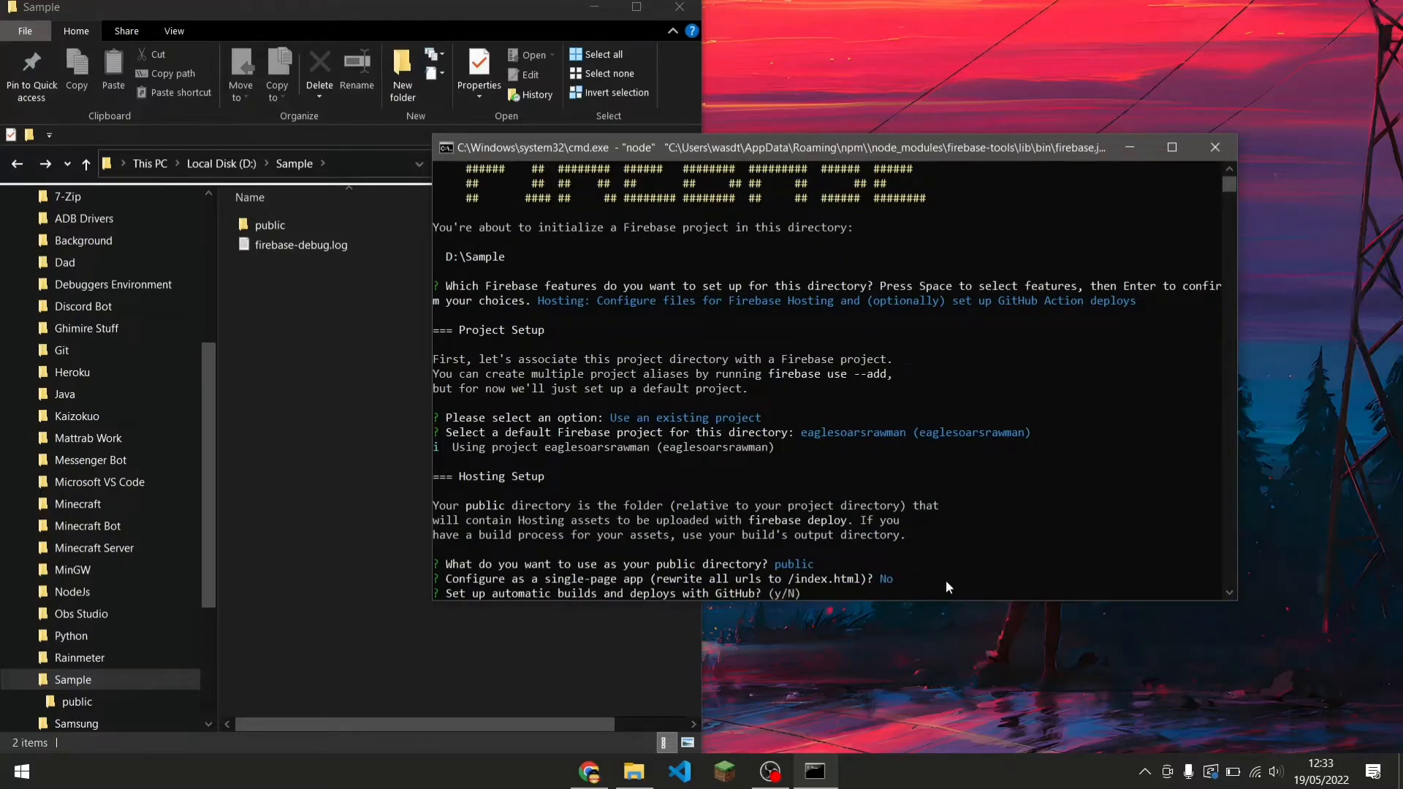
{"action": "type", "text": "N"}
{"action": "key", "text": "Return"}
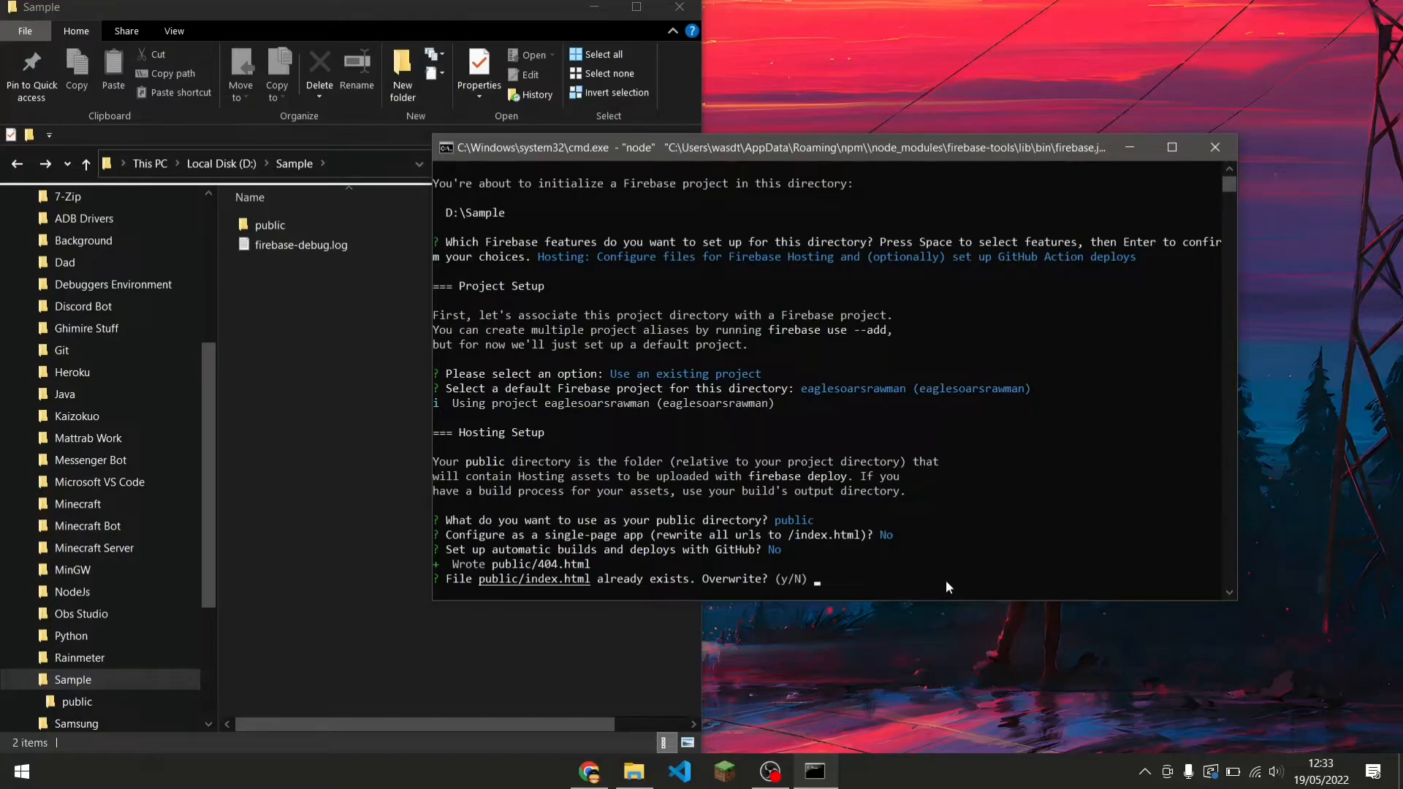
{"action": "type", "text": "N"}
{"action": "key", "text": "Return"}
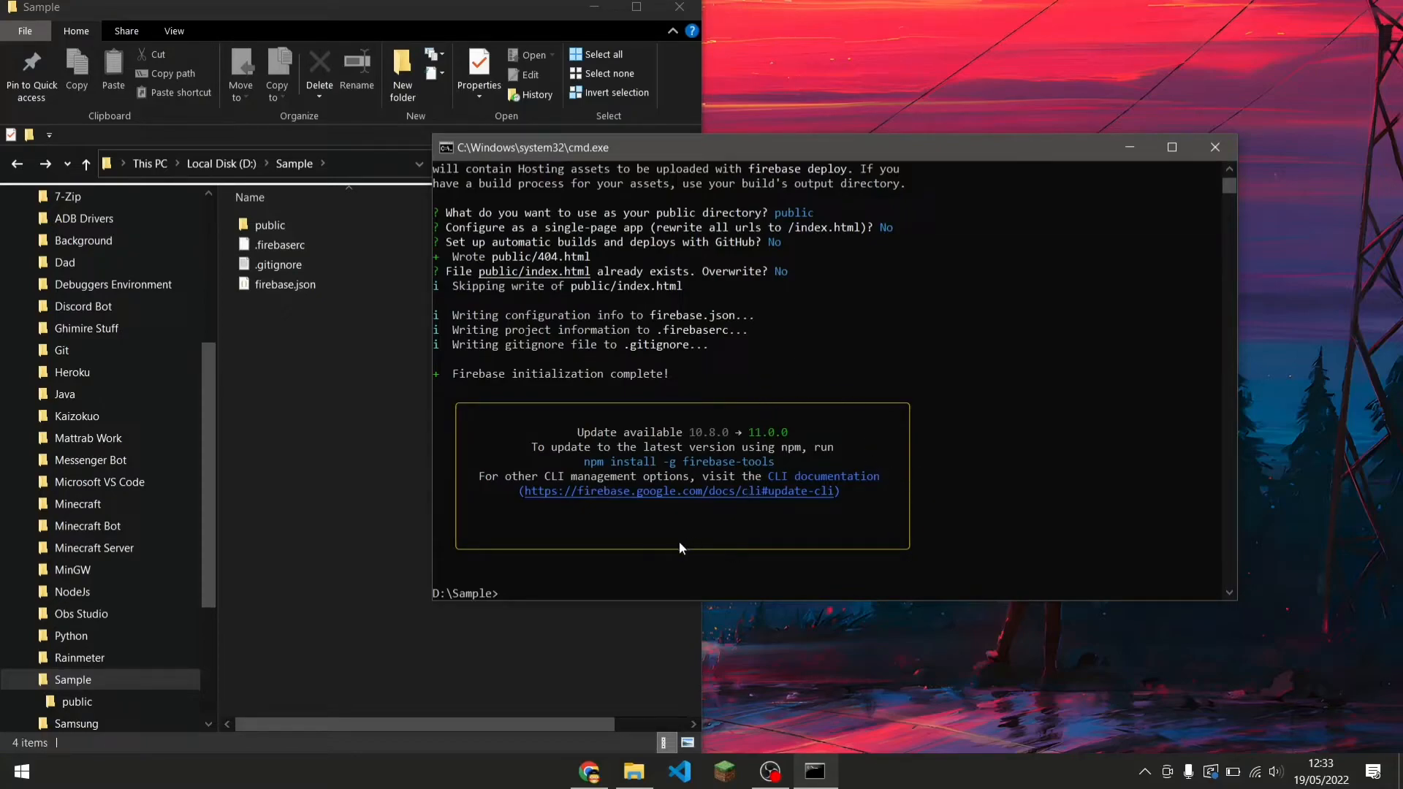
Run firebase deploy to publish the site.
{"action": "type", "text": "firebase deploy"}
{"action": "key", "text": "Return"}
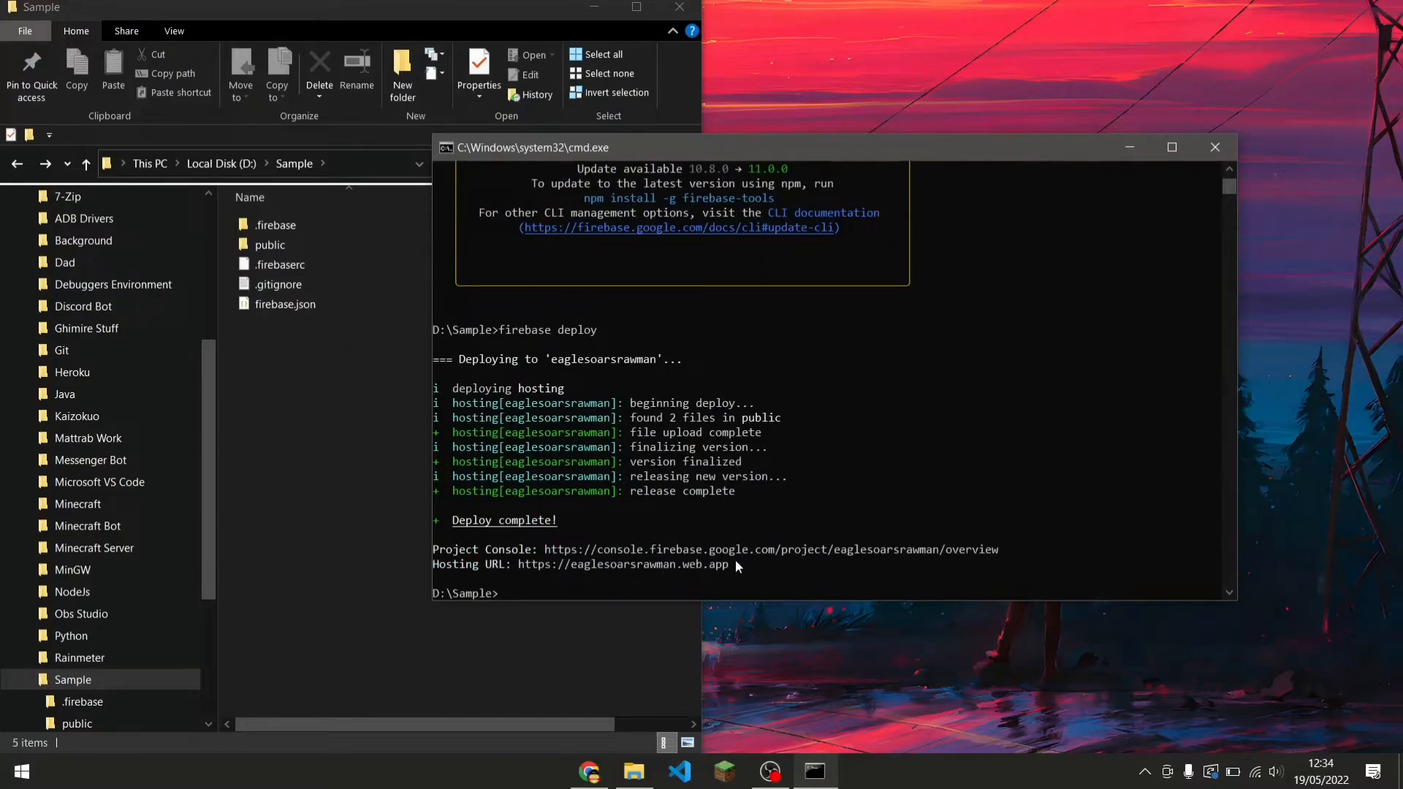
Open the hosting URL eaglesoarsrawman.web.app in a new browser tab to view the deployed page.
{"action": "left_click_drag", "start_coordinate": [519, 565], "coordinate": [731, 568]}
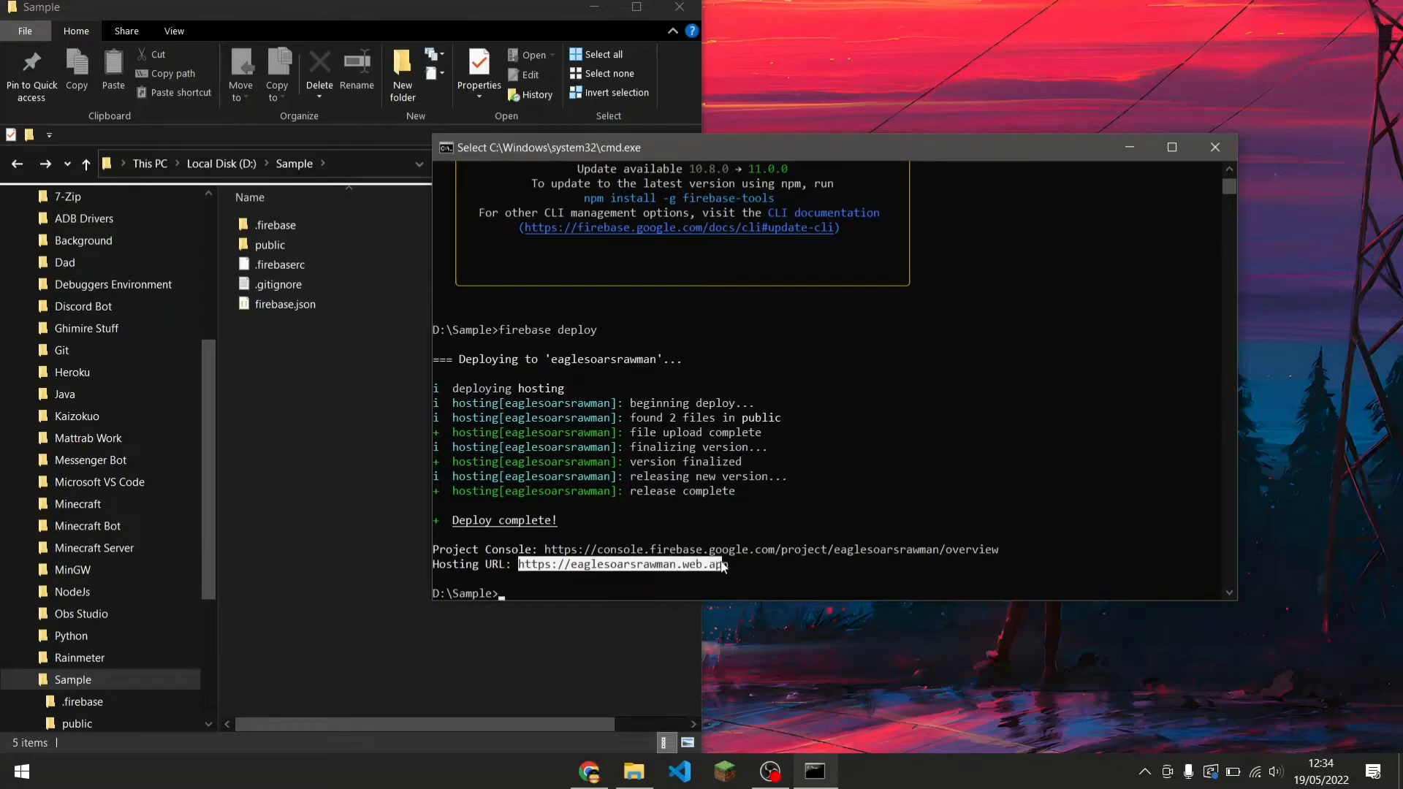
{"action": "left_click", "coordinate": [744, 567]}
{"action": "left_click", "coordinate": [589, 770]}
{"action": "left_click", "coordinate": [439, 16]}
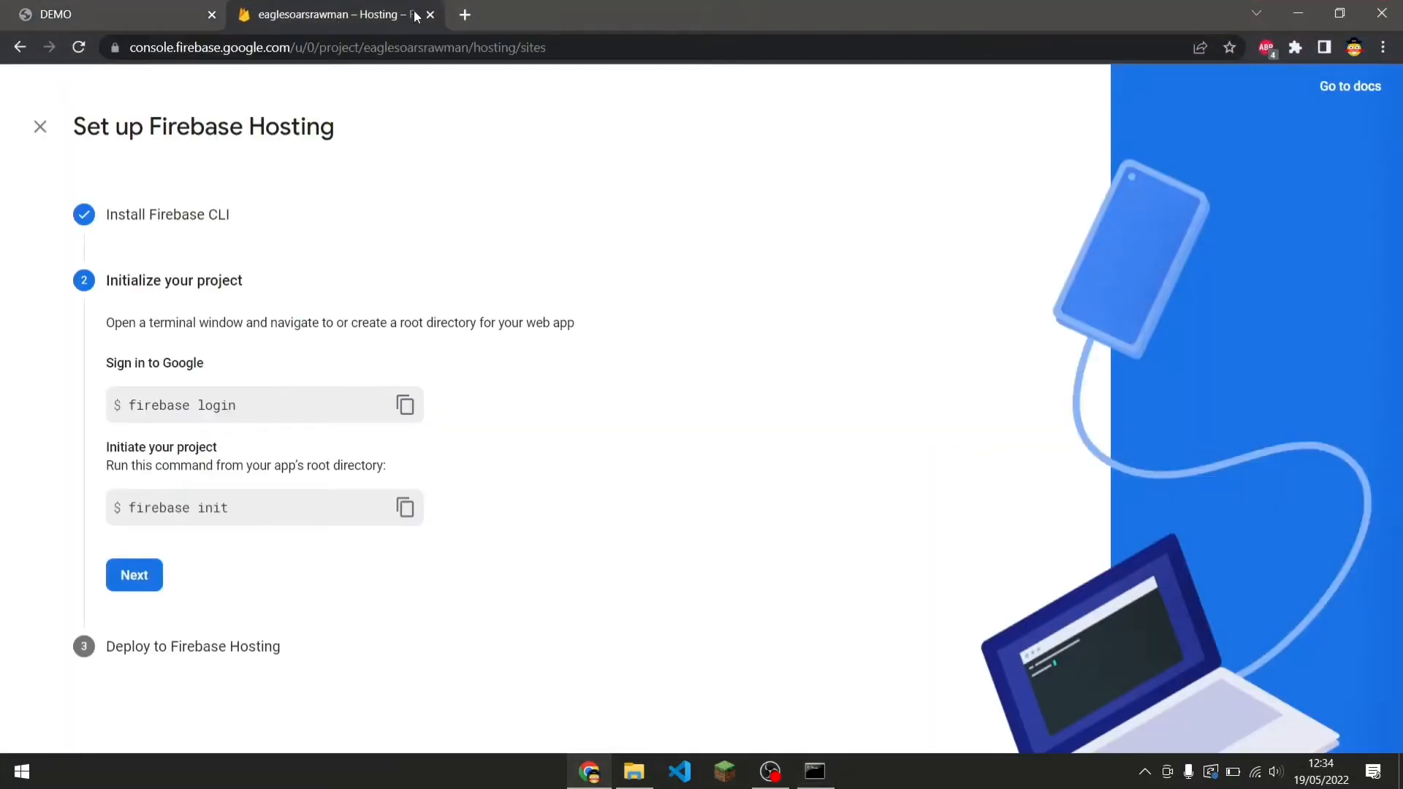
{"action": "left_click", "coordinate": [465, 15]}
{"action": "type", "text": "ea"}
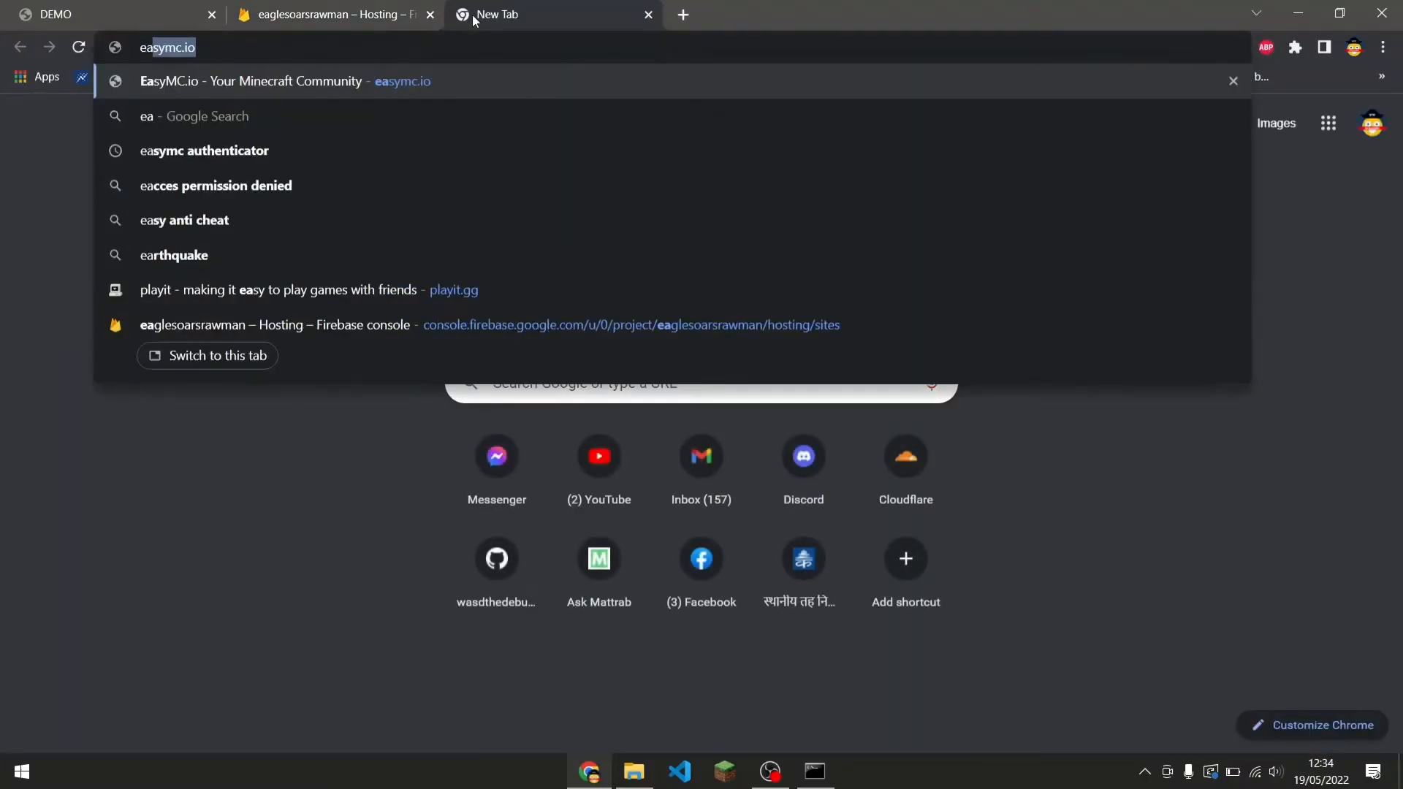
{"action": "type", "text": "glesoars"}
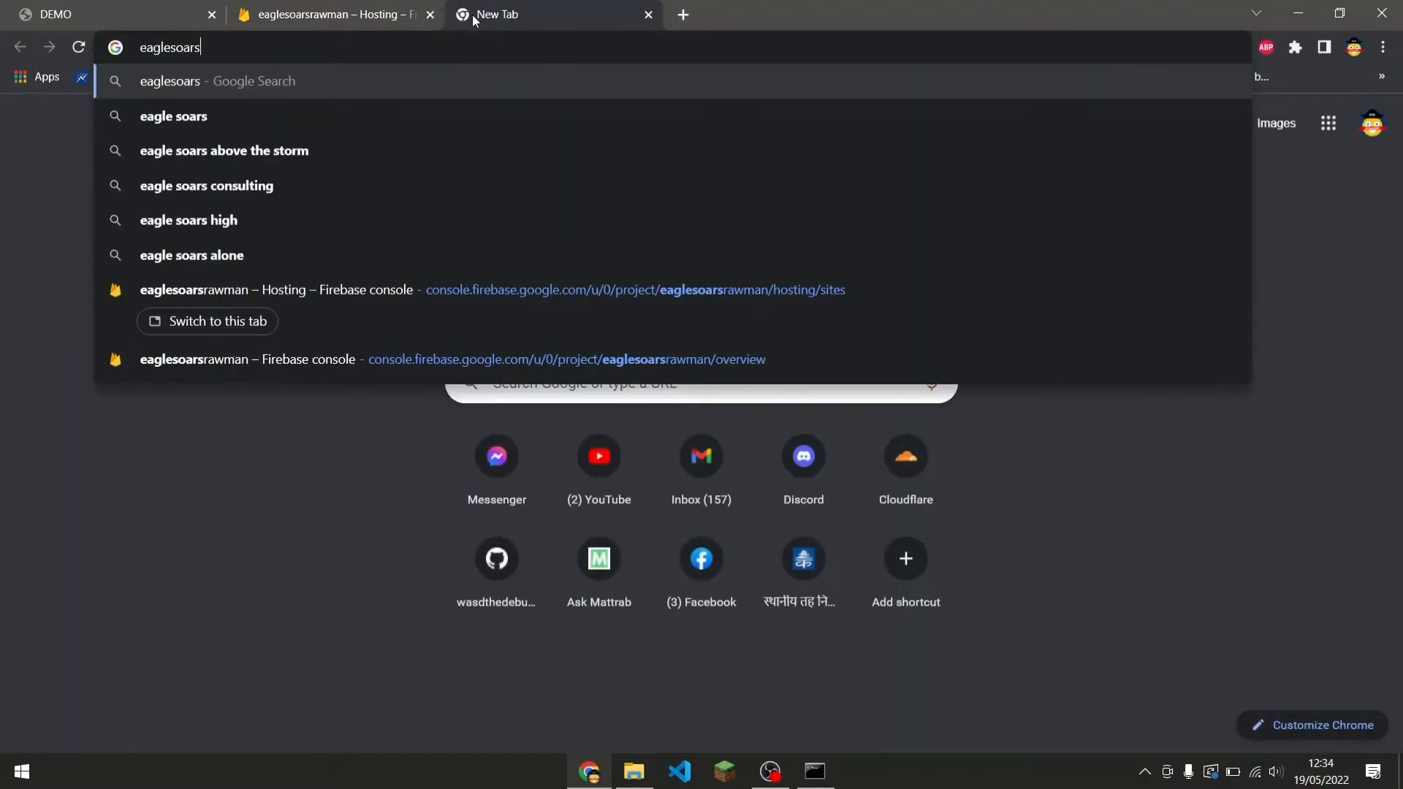
{"action": "type", "text": "raw"}
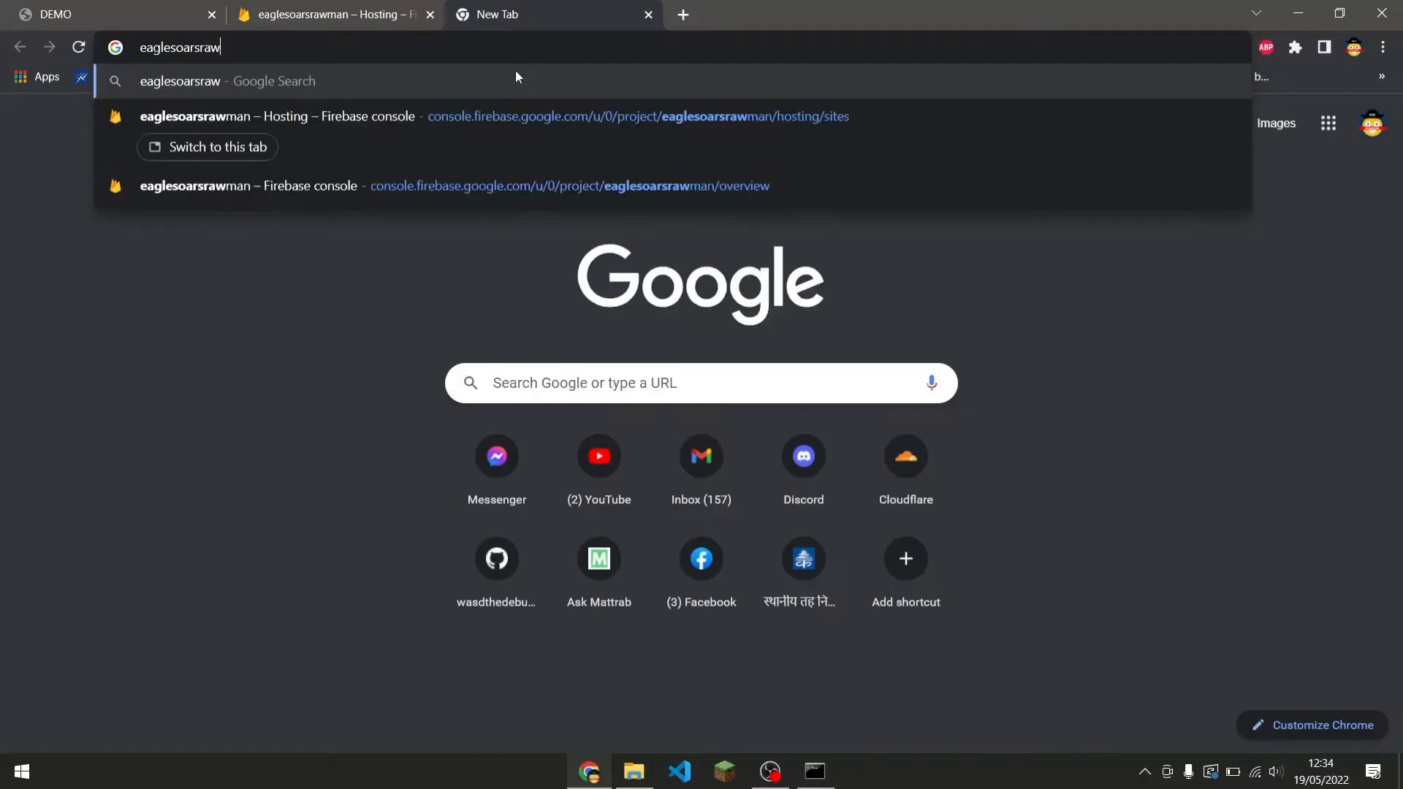
{"action": "type", "text": "man.web.app"}
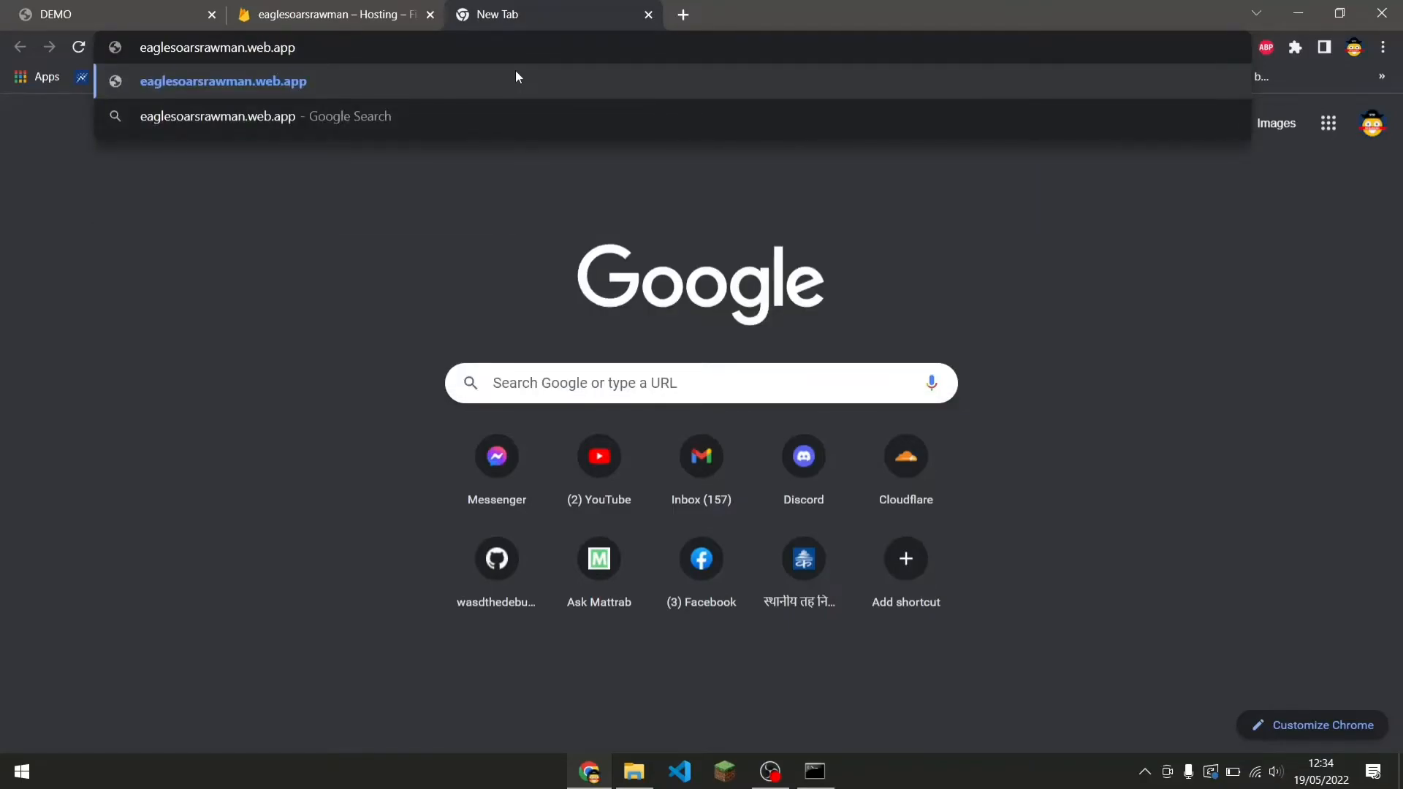
{"action": "key", "text": "Return"}
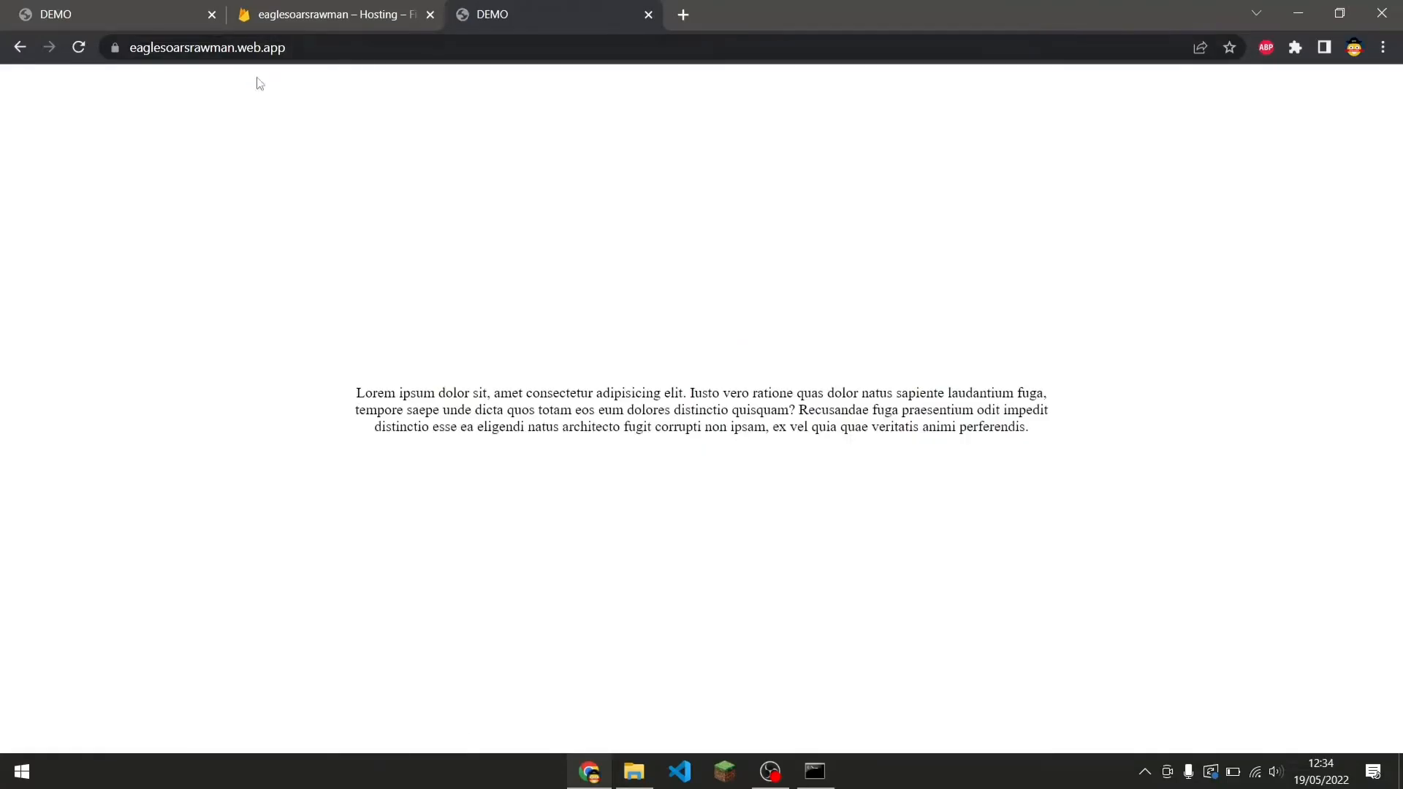
Examine the deployed site's full address and its connection security details in the browser.
{"action": "left_click_drag", "start_coordinate": [295, 55], "coordinate": [126, 63]}
{"action": "left_click", "coordinate": [422, 245]}
{"action": "scroll", "coordinate": [663, 441], "scroll_direction": "up", "scroll_amount": 1}
{"action": "scroll", "coordinate": [663, 440], "scroll_direction": "down", "scroll_amount": 1}
{"action": "scroll", "coordinate": [665, 445], "scroll_direction": "down", "scroll_amount": 1}
{"action": "scroll", "coordinate": [665, 445], "scroll_direction": "up", "scroll_amount": 1}
{"action": "left_click_drag", "start_coordinate": [286, 47], "coordinate": [130, 47]}
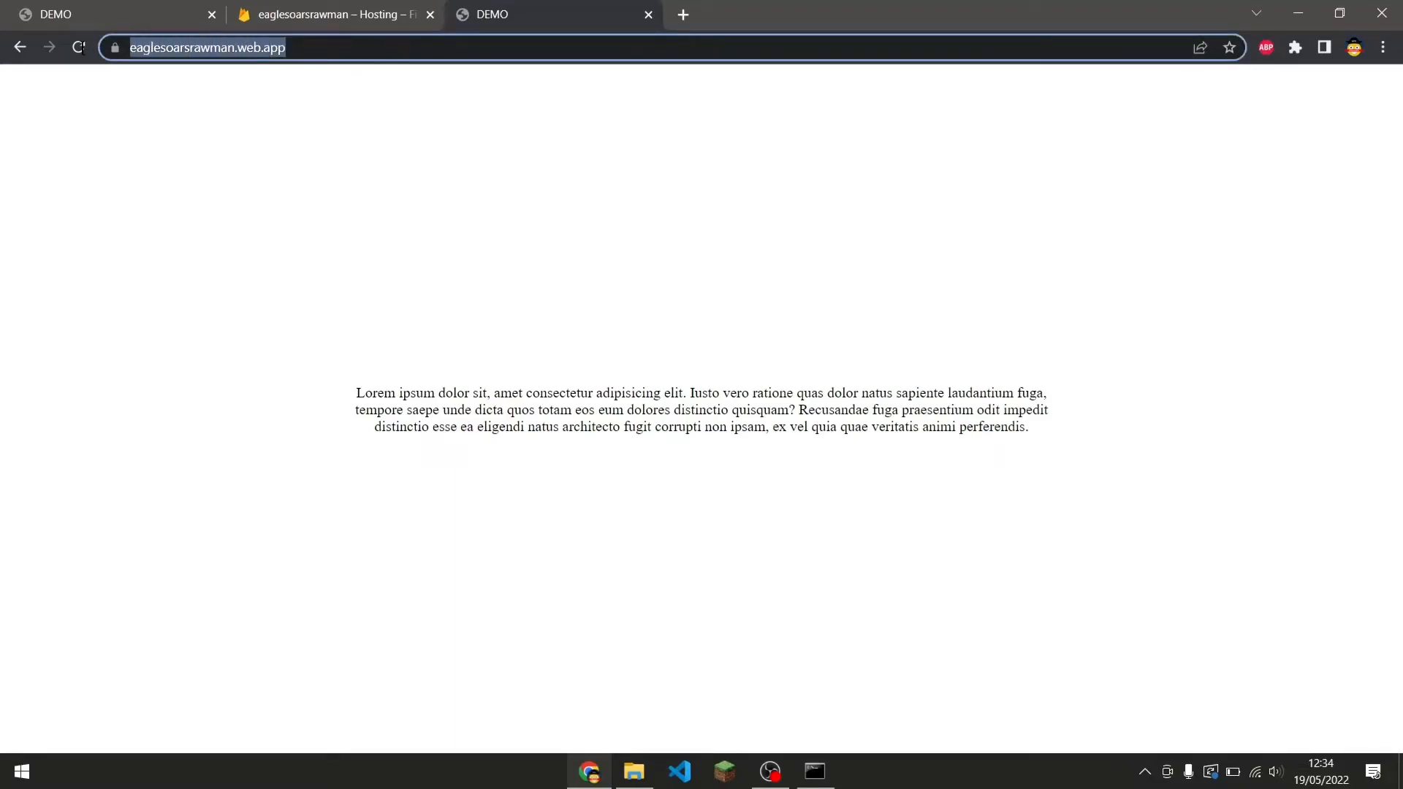
{"action": "left_click", "coordinate": [450, 97]}
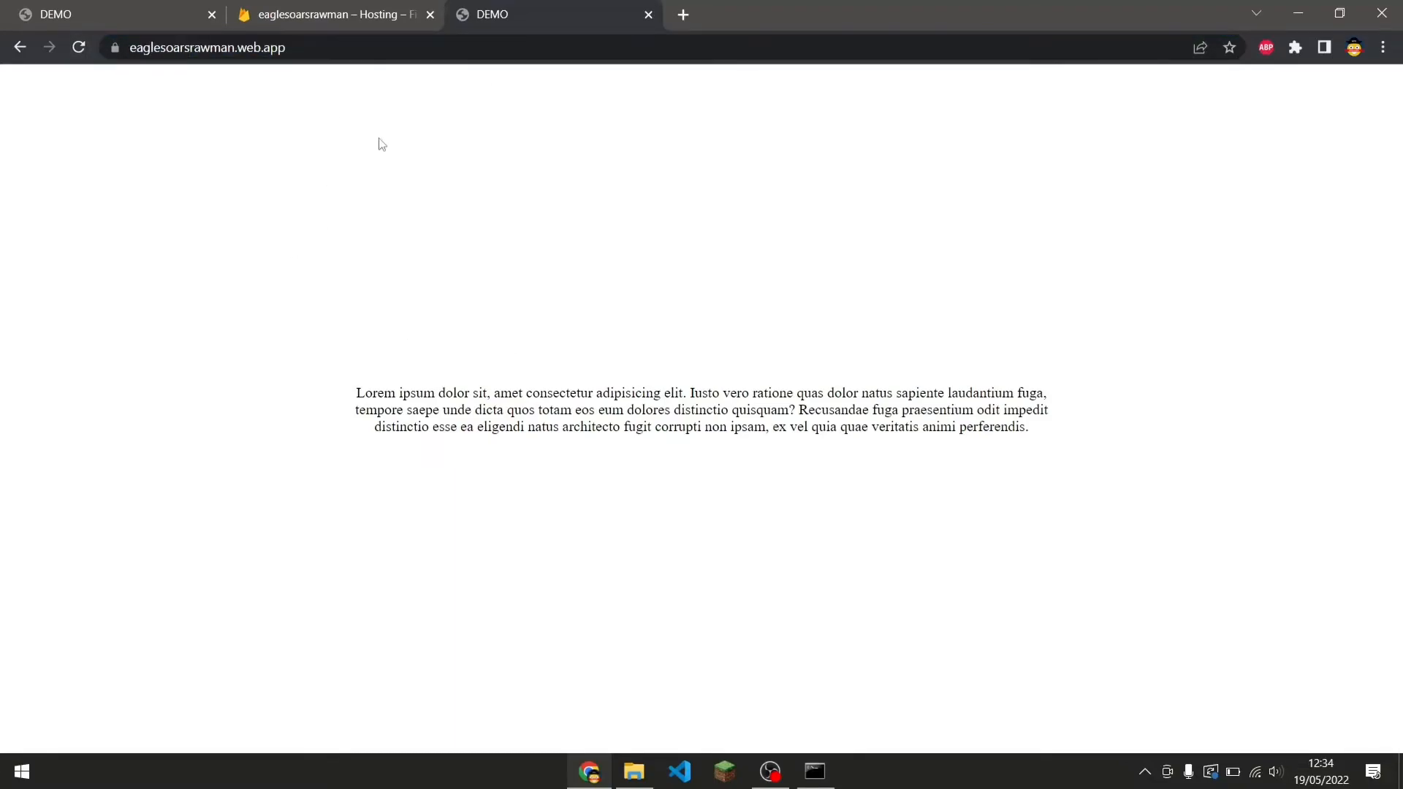
{"action": "left_click", "coordinate": [351, 47]}
{"action": "left_click", "coordinate": [292, 162]}
{"action": "left_click", "coordinate": [365, 51]}
{"action": "left_click", "coordinate": [341, 295]}
{"action": "left_click_drag", "start_coordinate": [190, 48], "coordinate": [321, 70]}
{"action": "left_click", "coordinate": [319, 76]}
{"action": "left_click", "coordinate": [271, 52]}
{"action": "left_click", "coordinate": [271, 53]}
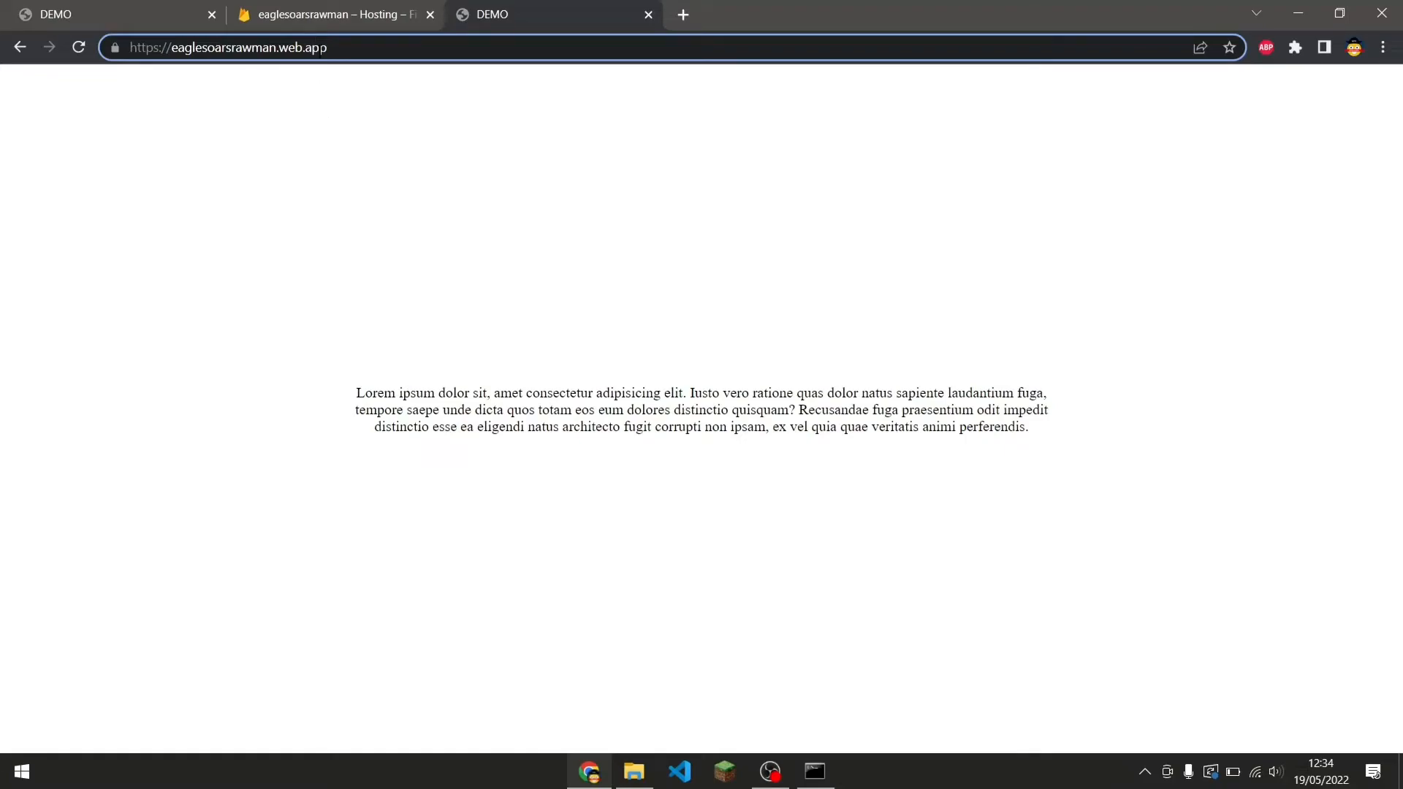
{"action": "left_click_drag", "start_coordinate": [356, 49], "coordinate": [278, 50]}
{"action": "left_click", "coordinate": [285, 77]}
{"action": "left_click", "coordinate": [333, 51]}
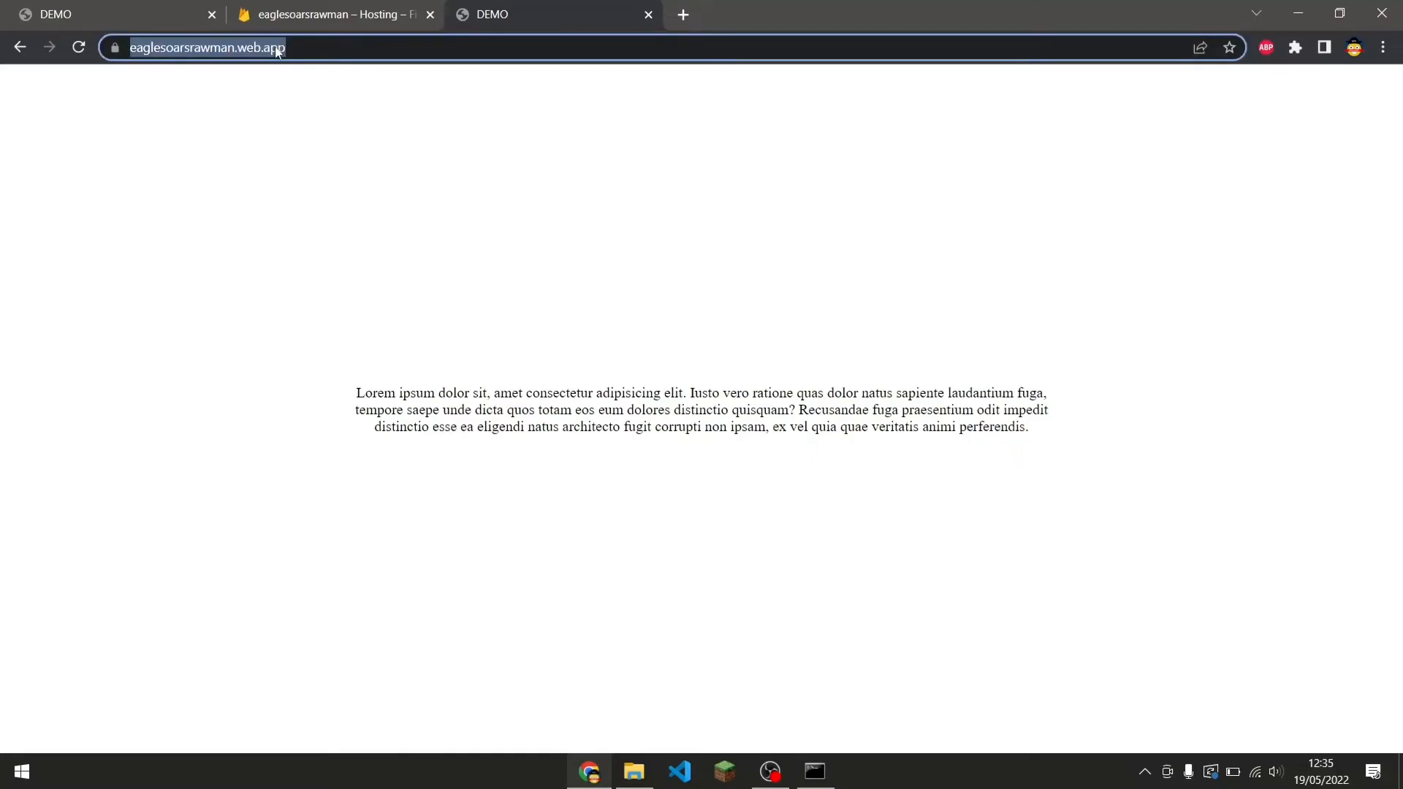
{"action": "left_click", "coordinate": [322, 48]}
{"action": "left_click_drag", "start_coordinate": [326, 48], "coordinate": [297, 54]}
{"action": "left_click", "coordinate": [150, 87]}
{"action": "left_click", "coordinate": [324, 132]}
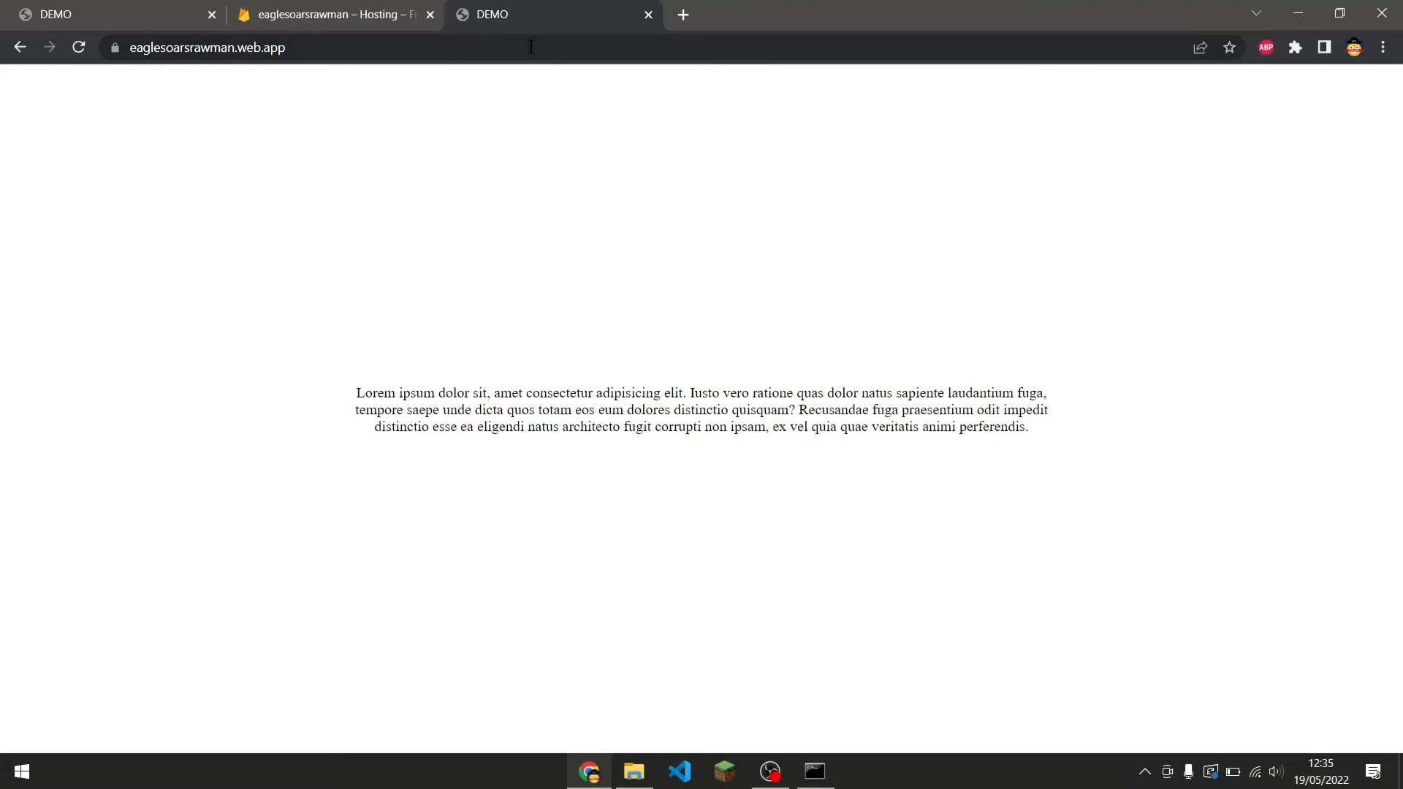
{"action": "left_click_drag", "start_coordinate": [311, 50], "coordinate": [151, 50]}
{"action": "left_click", "coordinate": [316, 72]}
{"action": "left_click", "coordinate": [261, 55]}
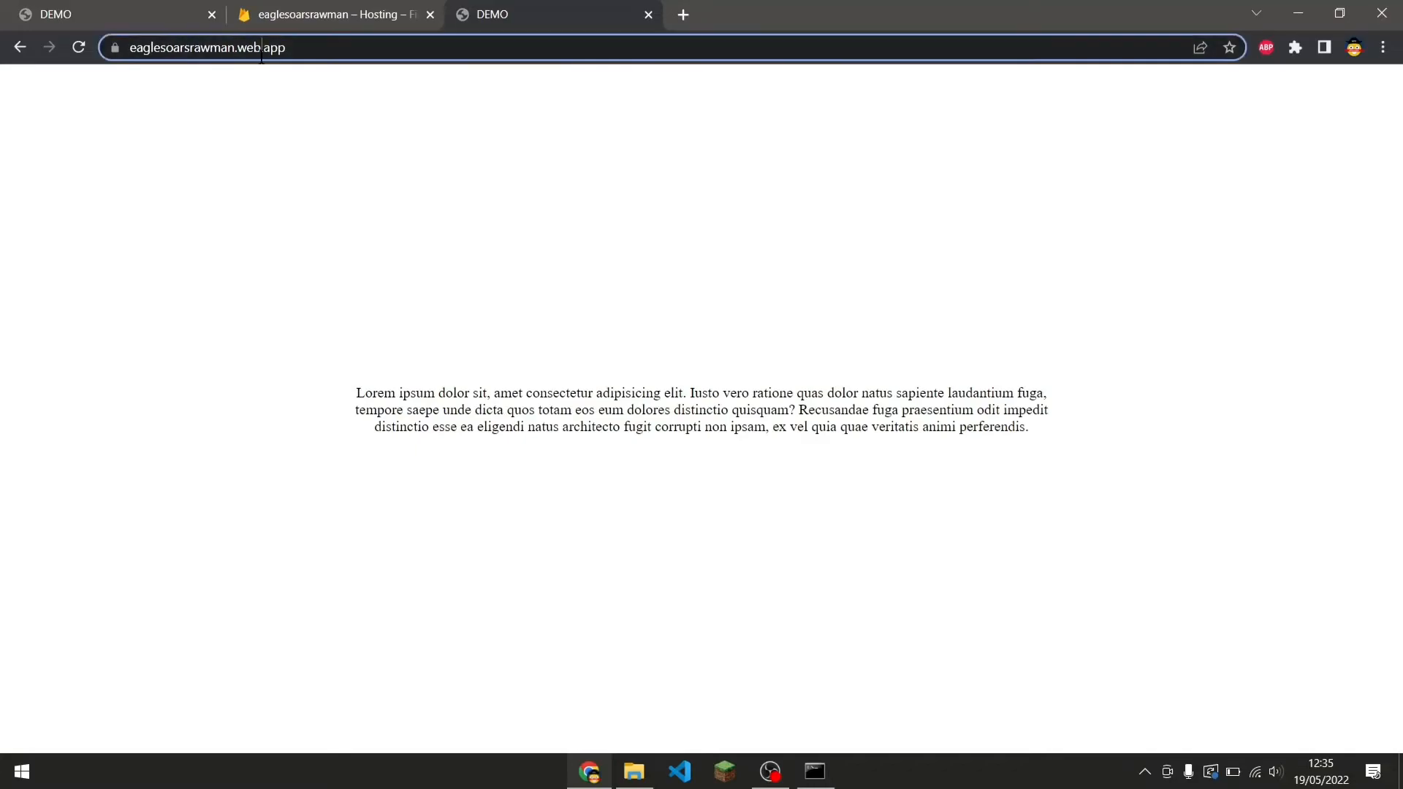
{"action": "left_click_drag", "start_coordinate": [262, 56], "coordinate": [260, 55]}
{"action": "left_click_drag", "start_coordinate": [161, 51], "coordinate": [128, 54]}
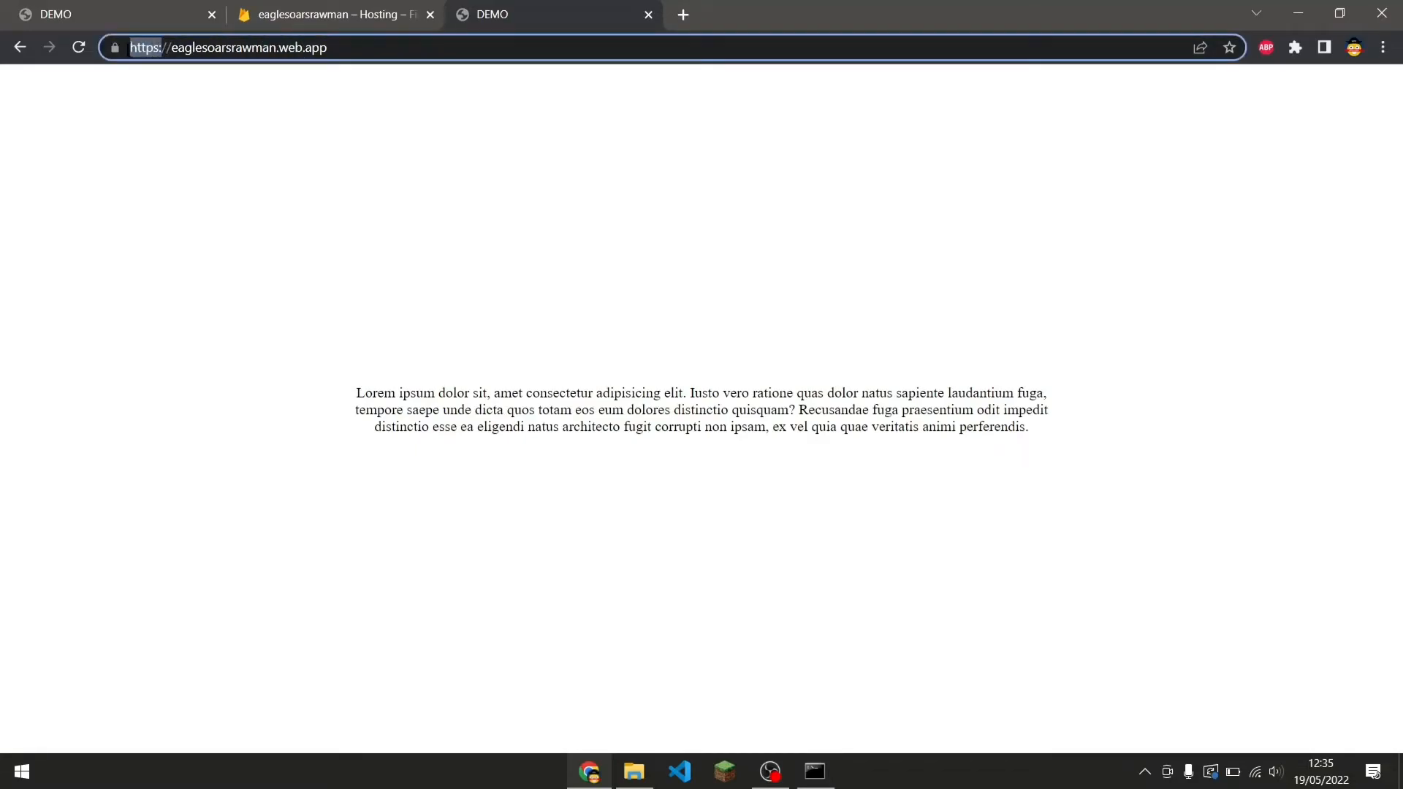
{"action": "left_click", "coordinate": [117, 46]}
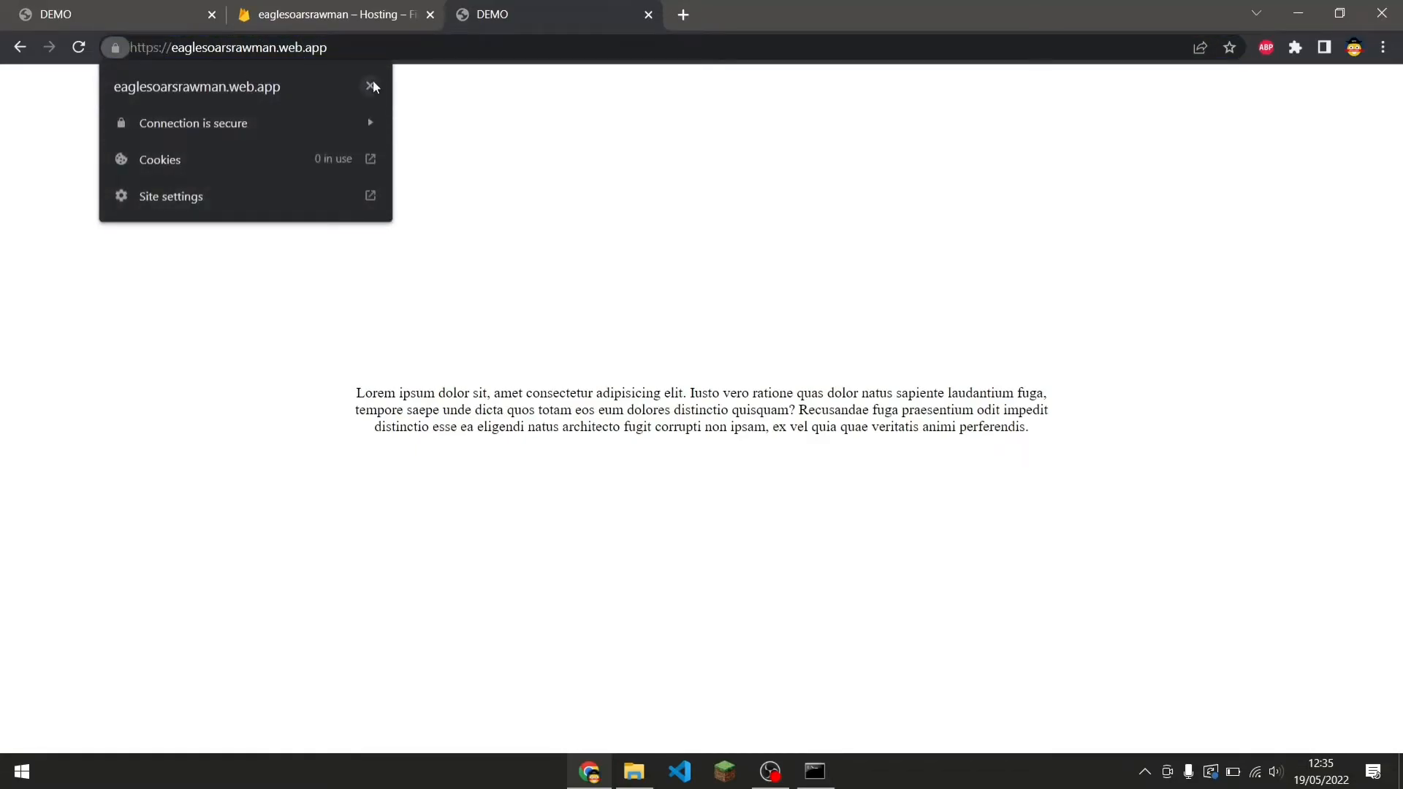
{"action": "left_click", "coordinate": [371, 86]}
Close the Firebase Hosting setup wizard in the console tab and return to the deployed site tab.
{"action": "left_click", "coordinate": [357, 17]}
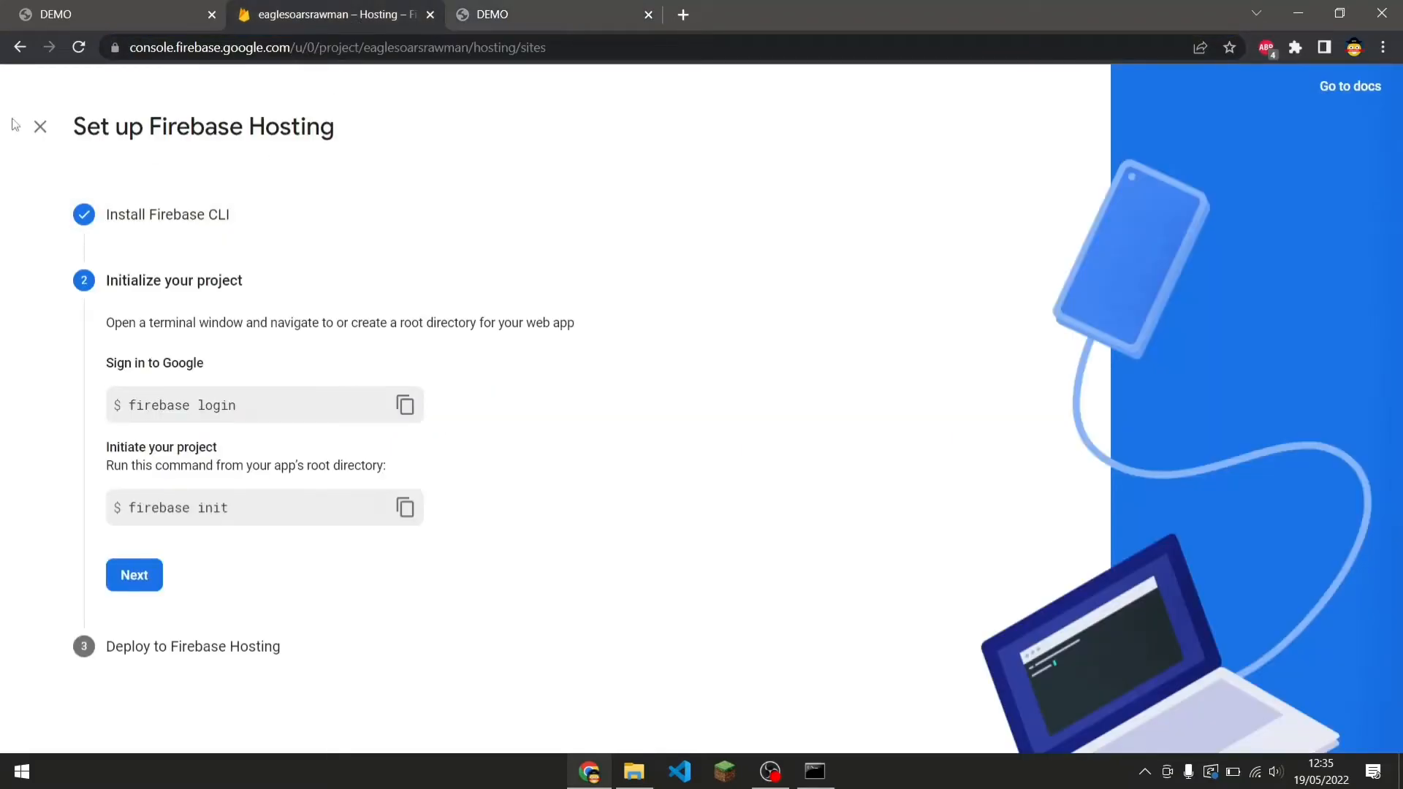
{"action": "left_click", "coordinate": [40, 126]}
{"action": "left_click", "coordinate": [453, 17]}
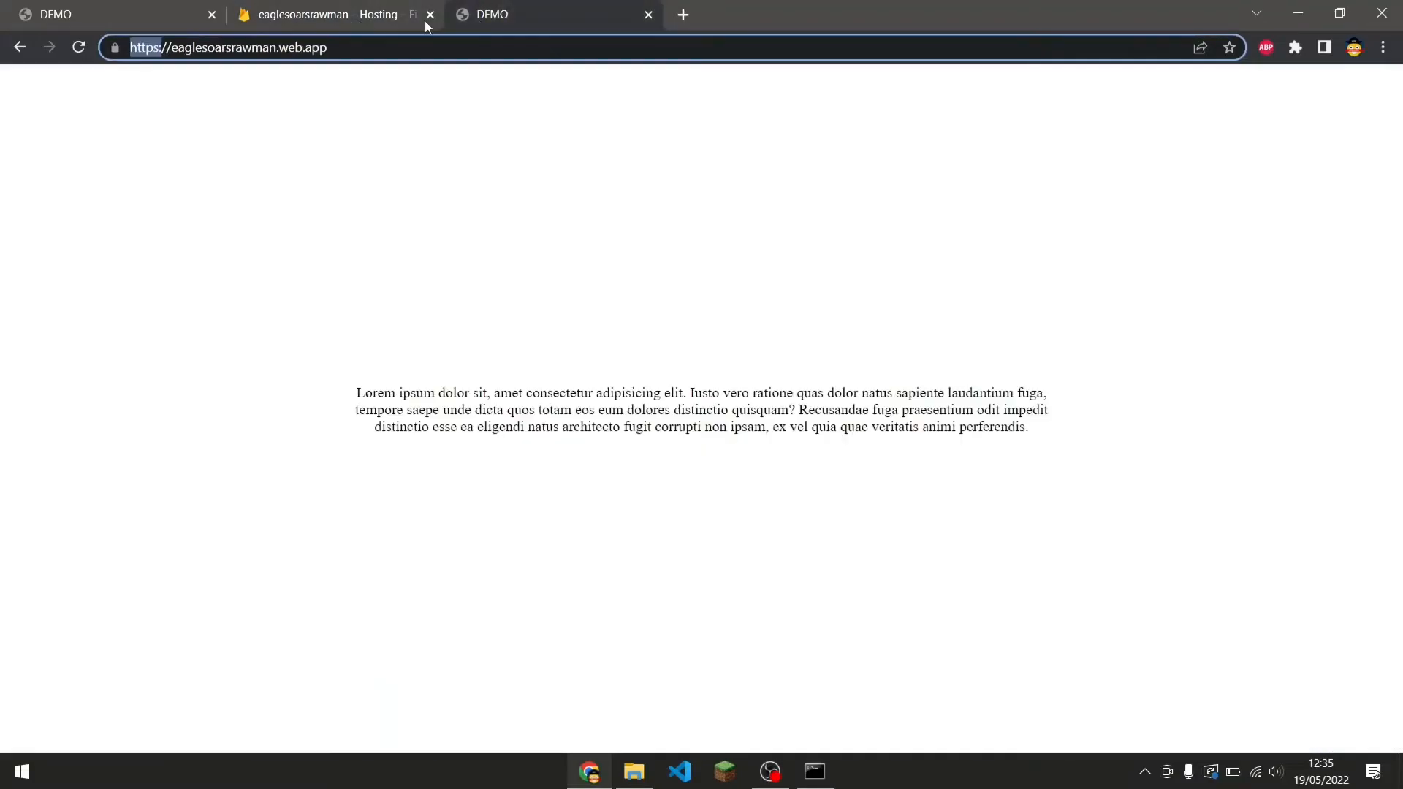
{"action": "left_click_drag", "start_coordinate": [149, 48], "coordinate": [137, 54]}
{"action": "left_click", "coordinate": [351, 51]}
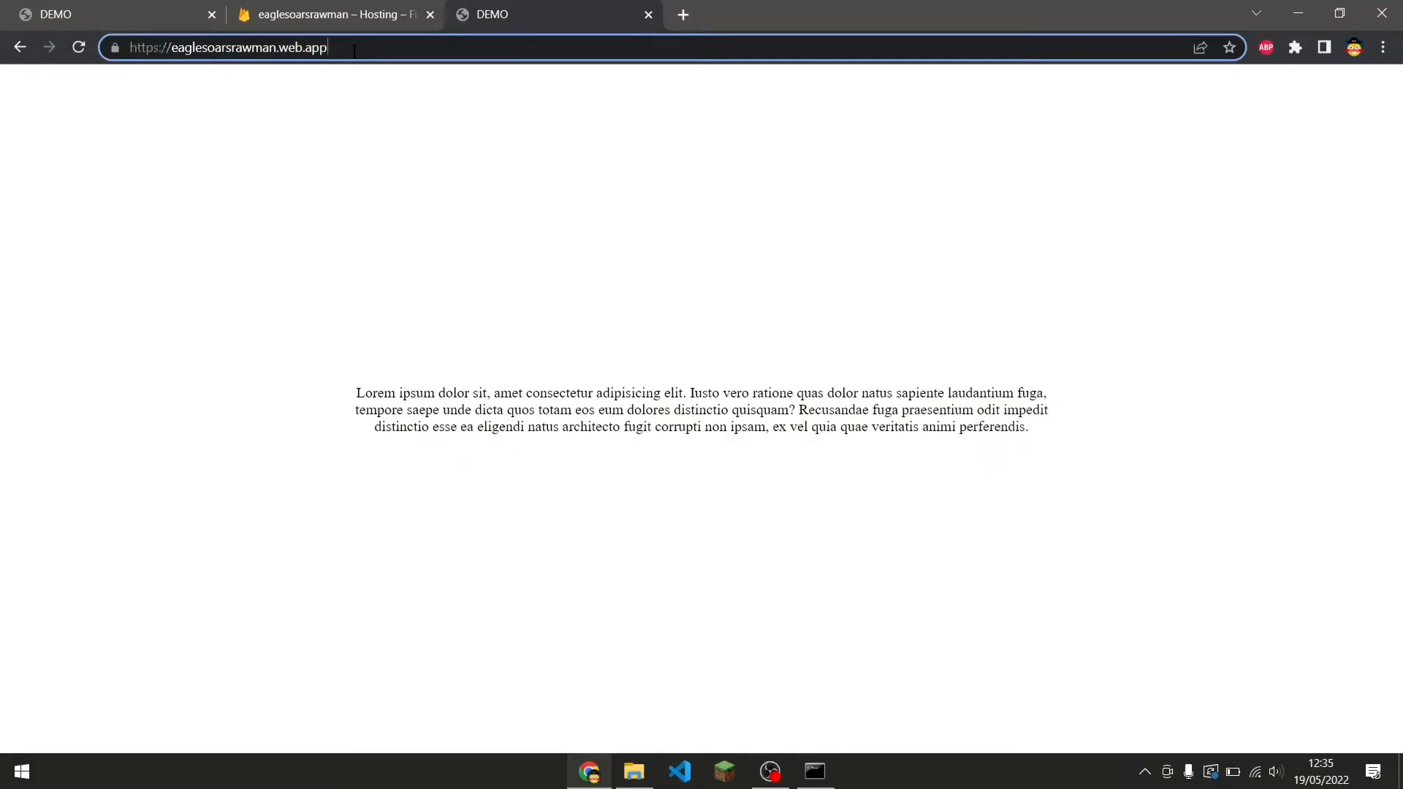
{"action": "left_click", "coordinate": [458, 375]}
{"action": "key", "text": "ctrl+minus"}
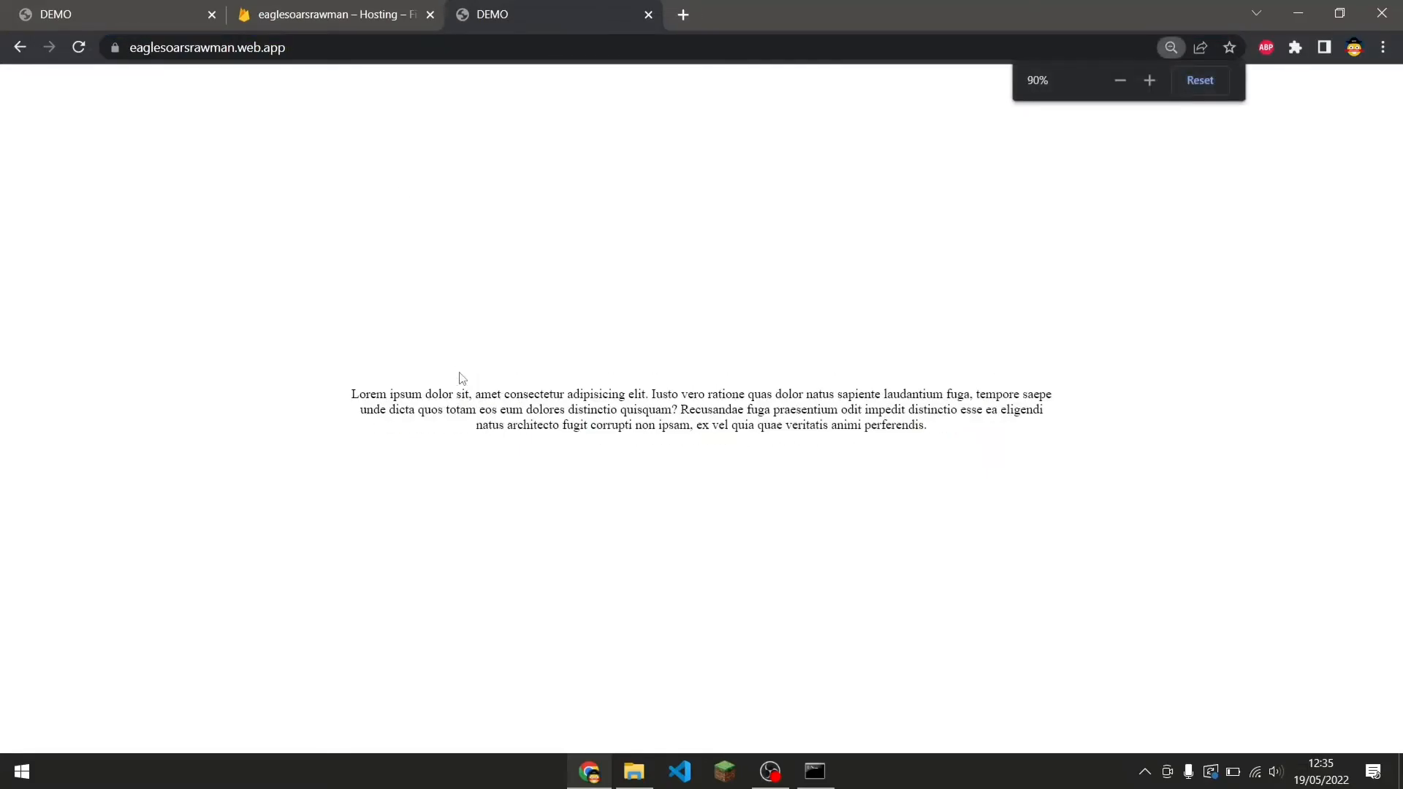
{"action": "key", "text": "ctrl+plus"}
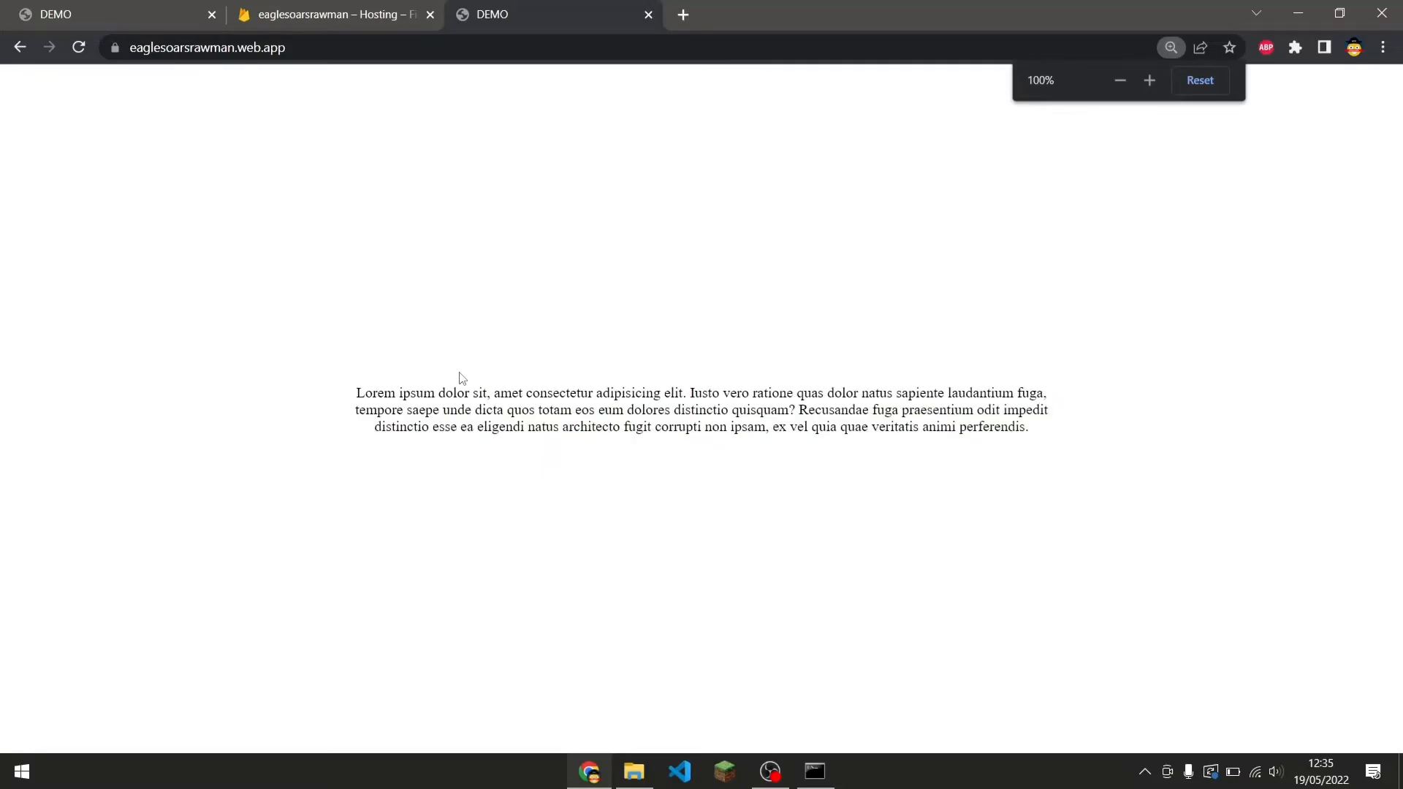
View the deployed page's HTML source, then close the source tab.
{"action": "key", "text": "ctrl+u"}
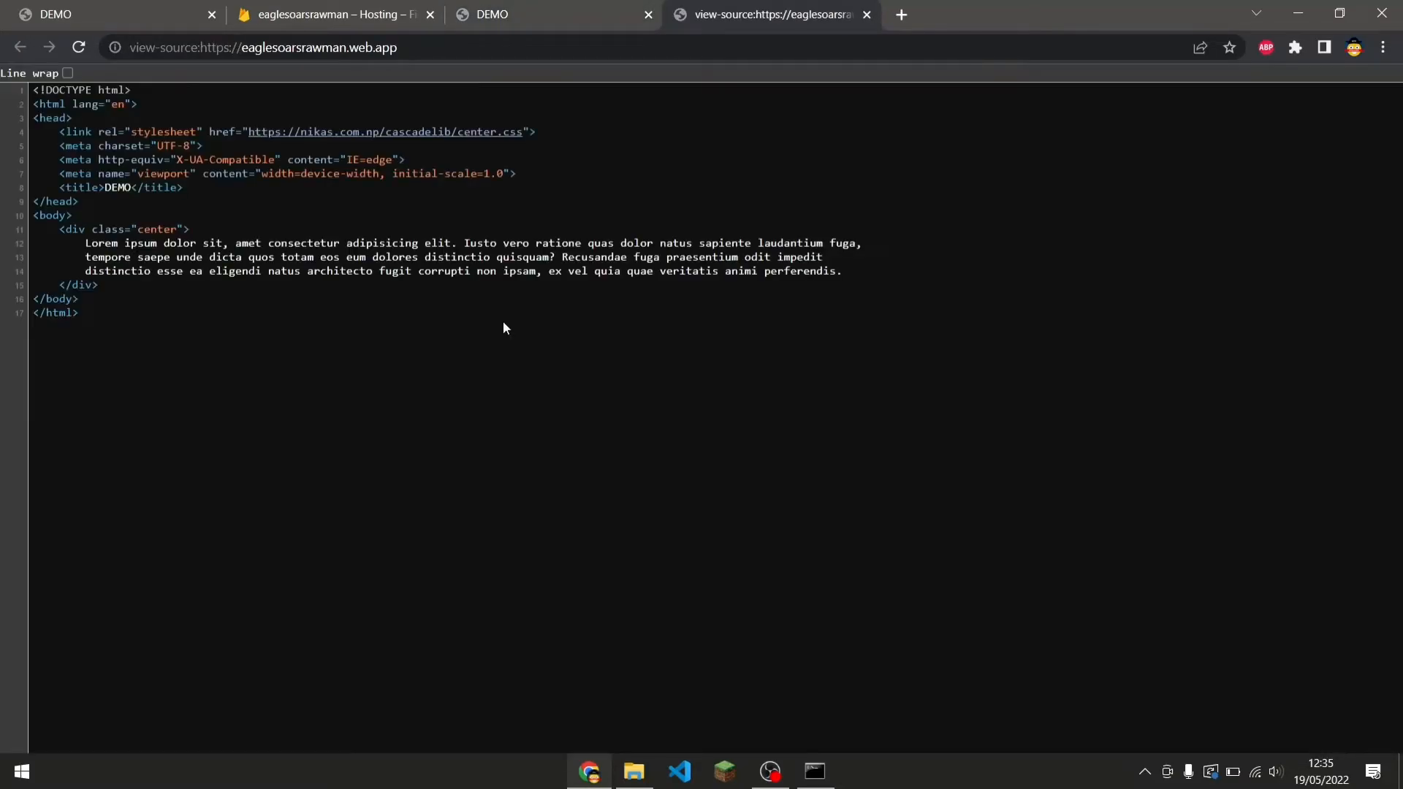
{"action": "left_click", "coordinate": [501, 12]}
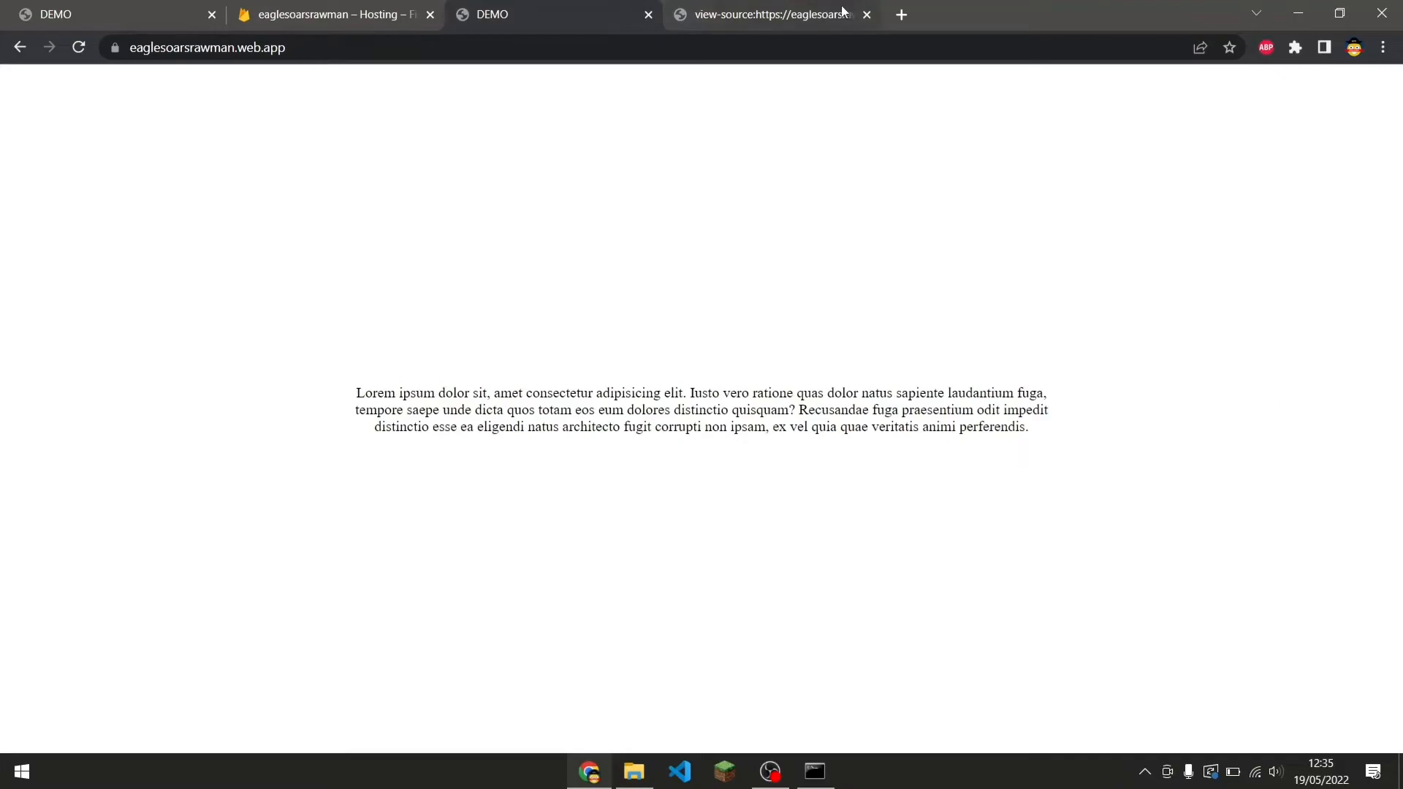
{"action": "left_click", "coordinate": [866, 15]}
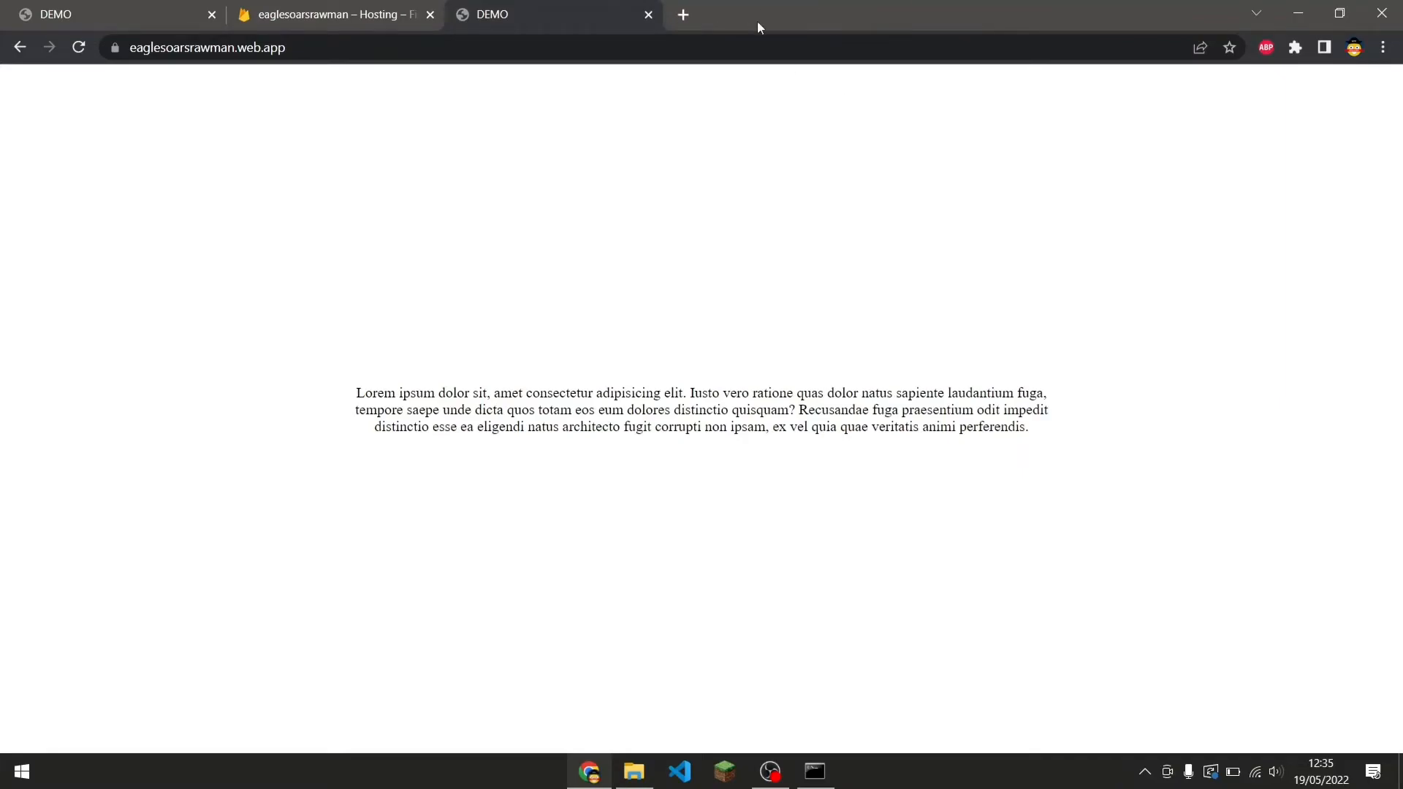
Open GitHub in a new tab, go to your repositories and start creating a new repository.
{"action": "left_click", "coordinate": [684, 9]}
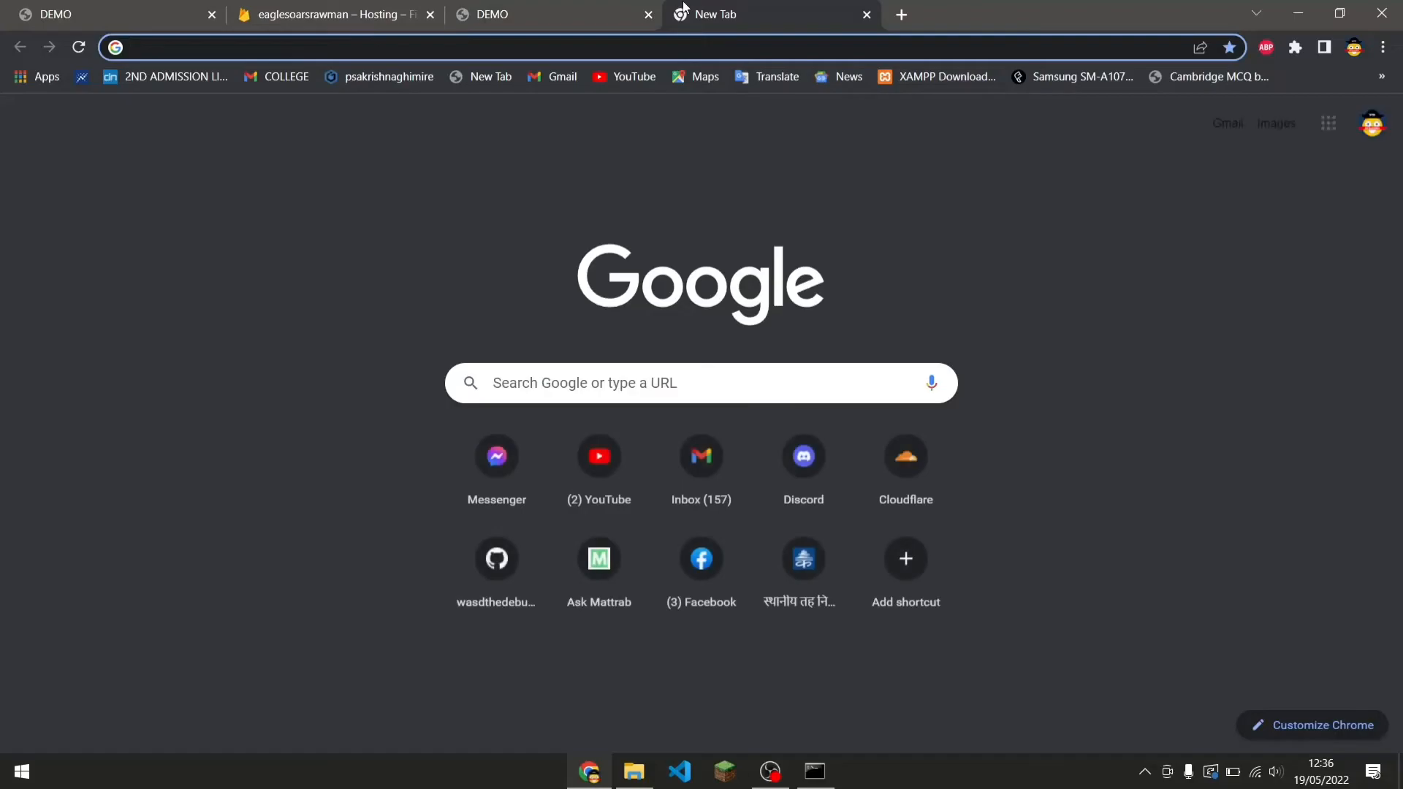
{"action": "type", "text": "github"}
{"action": "key", "text": "Return"}
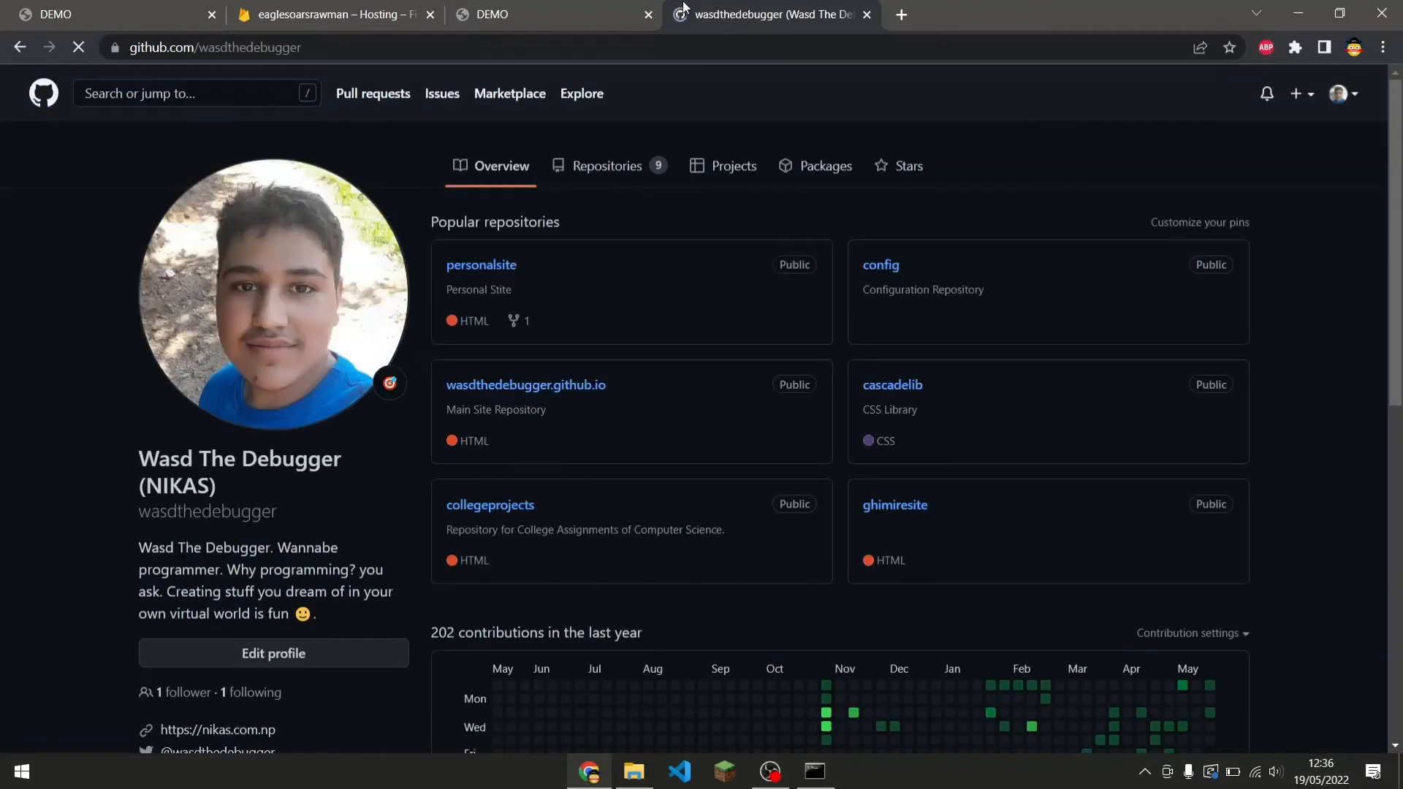
{"action": "left_click", "coordinate": [584, 175]}
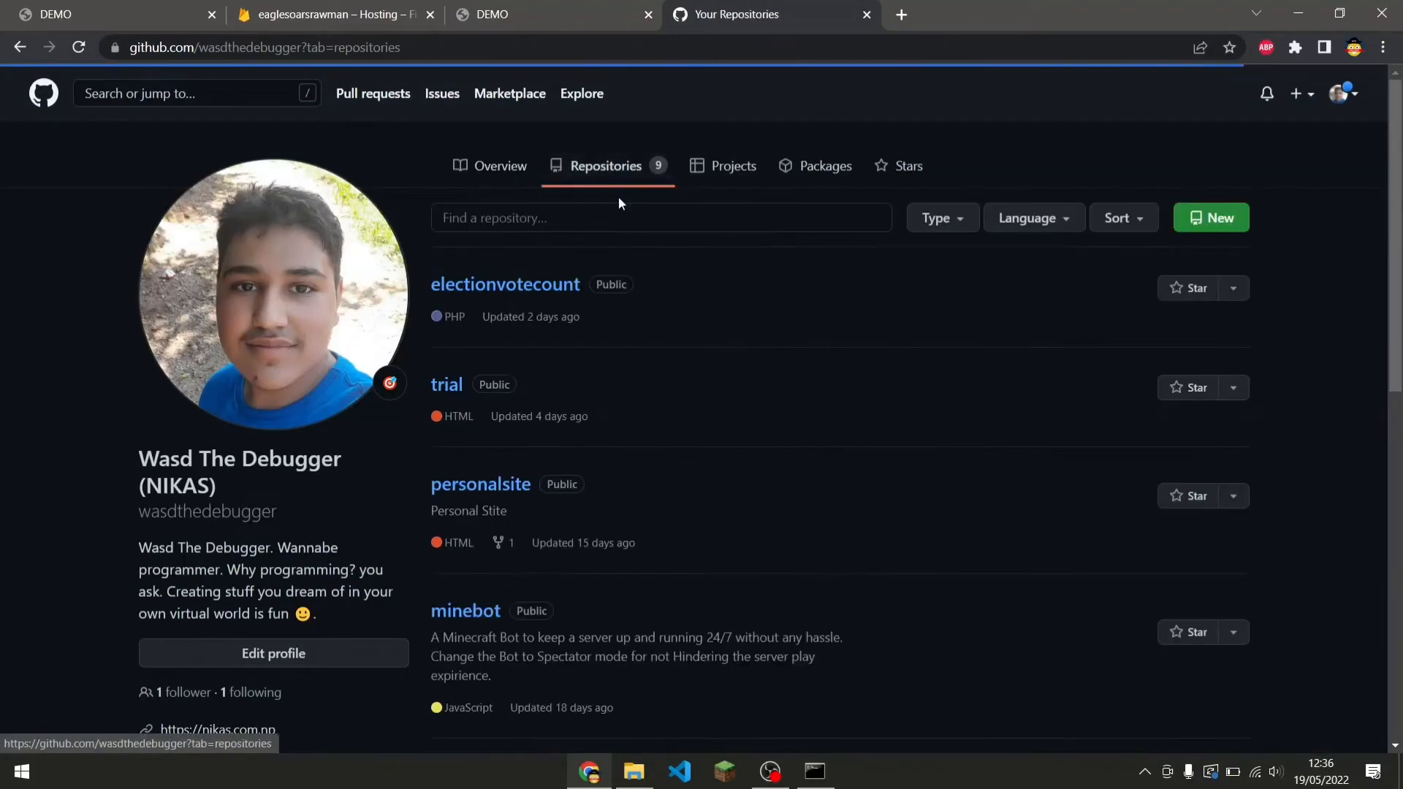
{"action": "left_click", "coordinate": [1228, 219]}
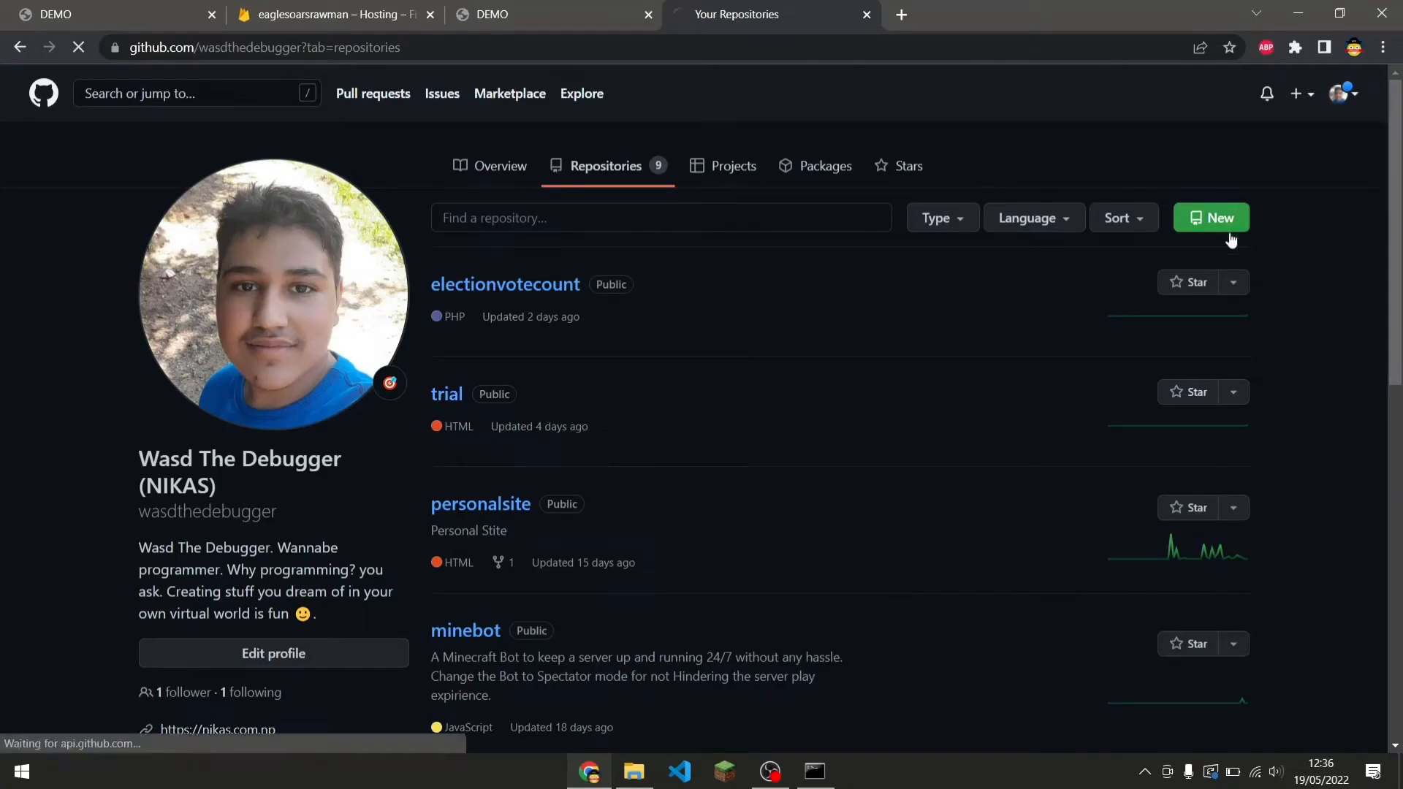
{"action": "left_click", "coordinate": [741, 301]}
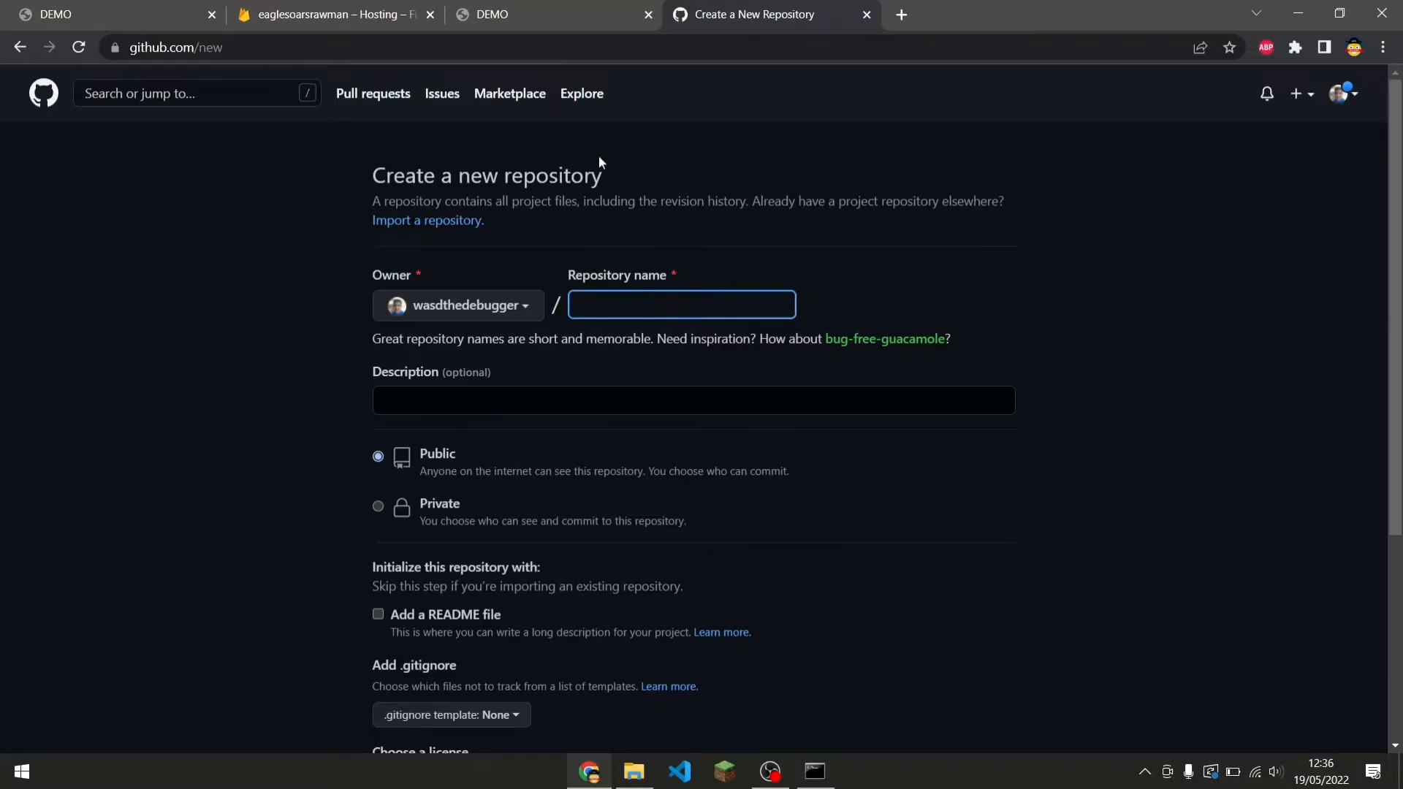
Close the Firebase console, deployed site and local preview tabs, keeping only the new repository page.
{"action": "left_click", "coordinate": [349, 12]}
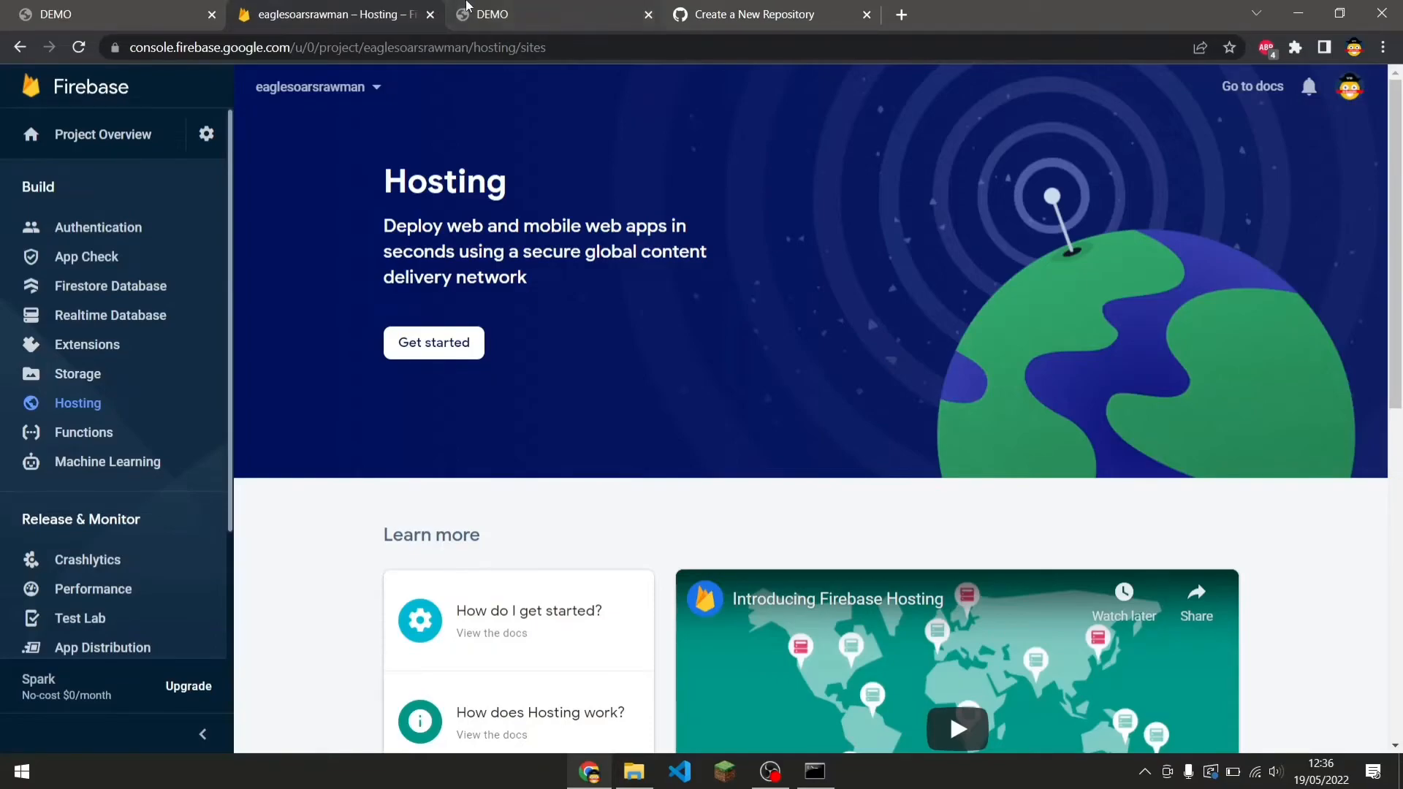
{"action": "left_click", "coordinate": [451, 23]}
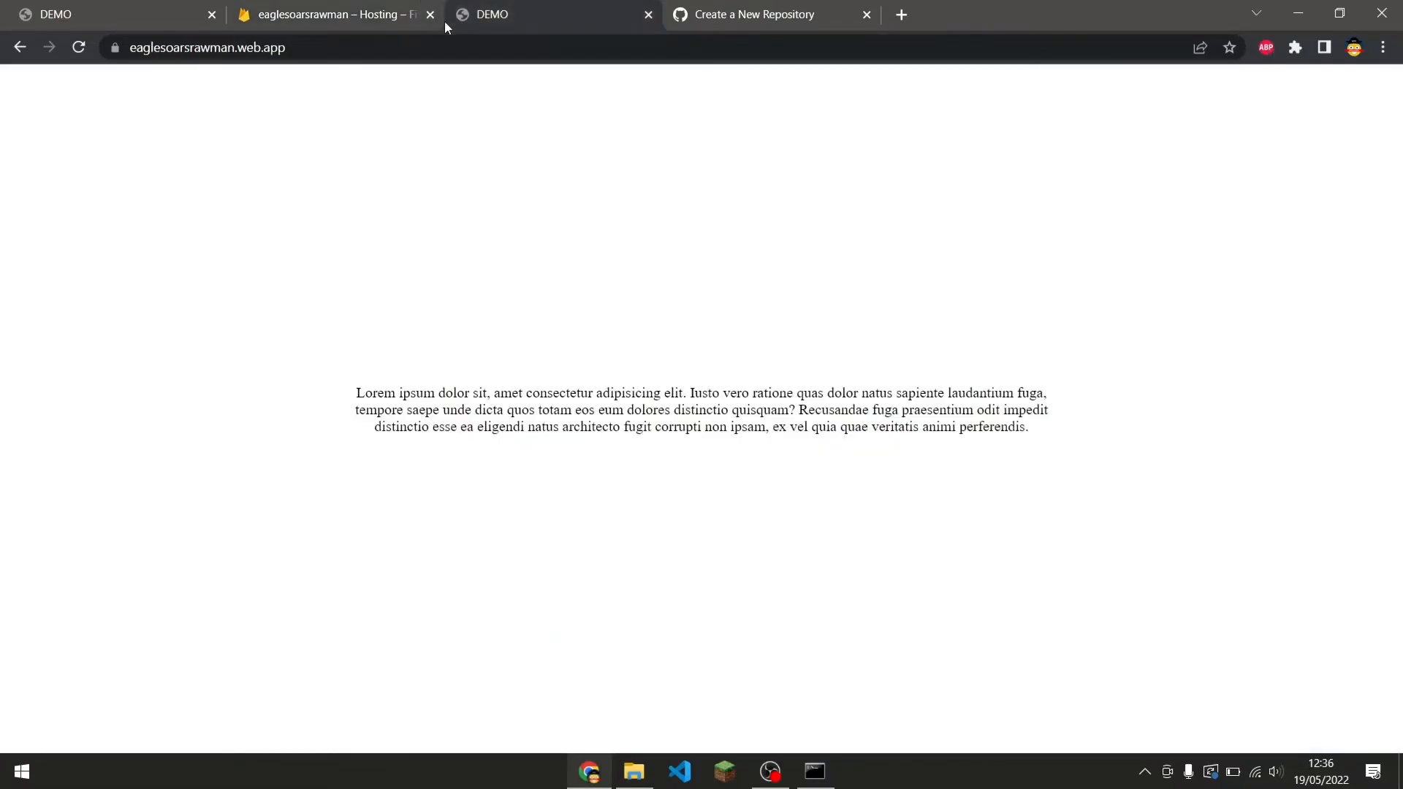
{"action": "left_click", "coordinate": [430, 16]}
{"action": "left_click", "coordinate": [477, 16]}
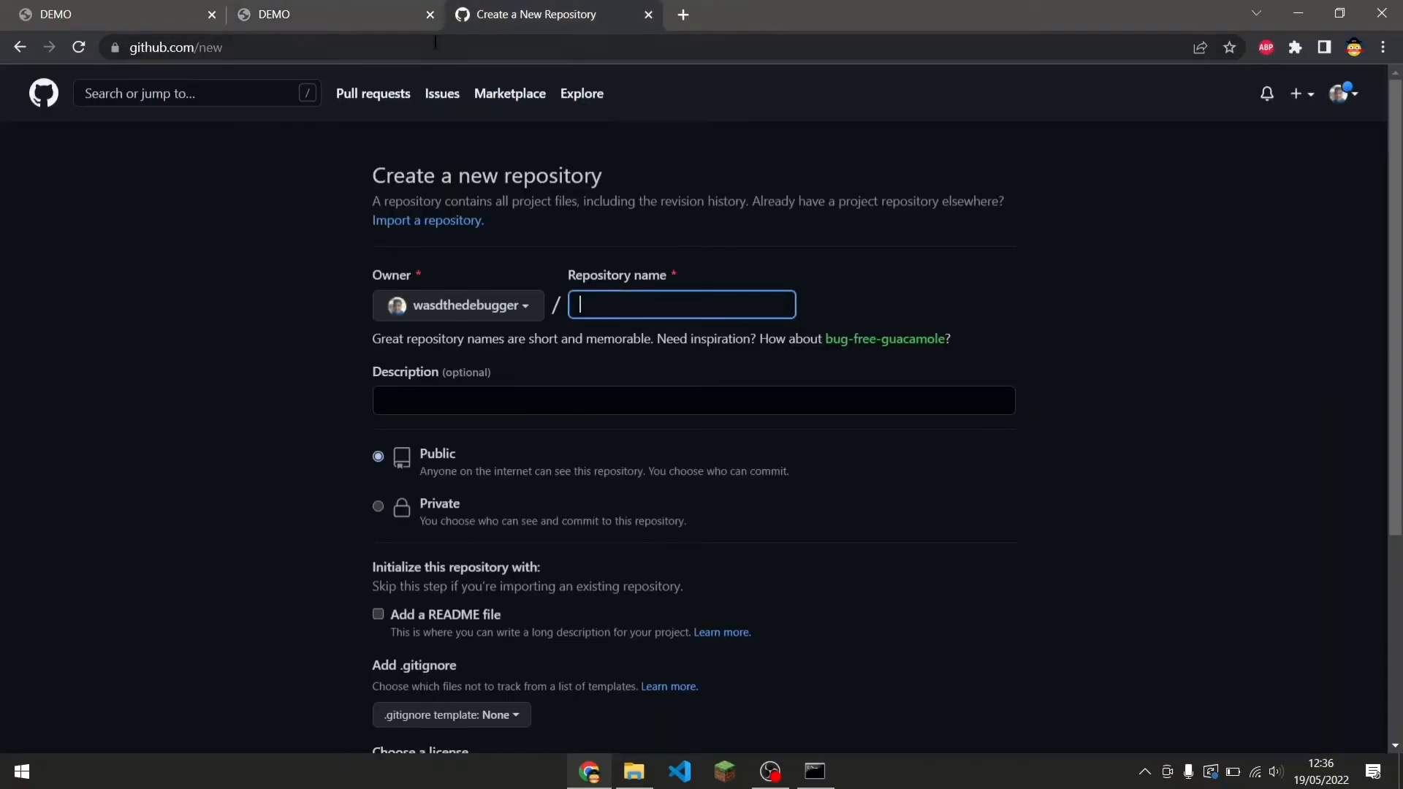
{"action": "left_click", "coordinate": [387, 16]}
{"action": "key", "text": "ctrl+Tab"}
{"action": "left_click", "coordinate": [429, 14]}
{"action": "left_click", "coordinate": [136, 10]}
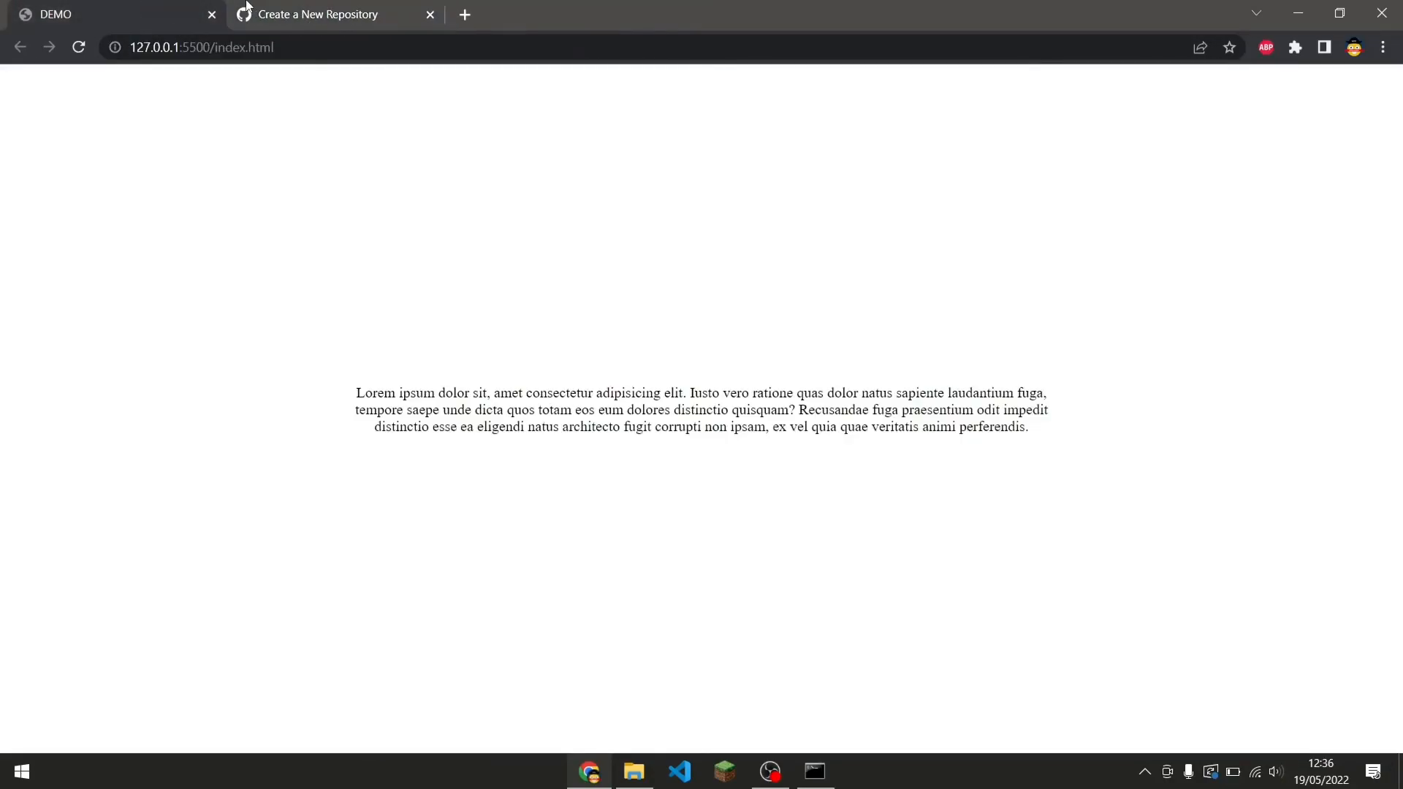
{"action": "left_click", "coordinate": [254, 6]}
{"action": "left_click", "coordinate": [212, 14]}
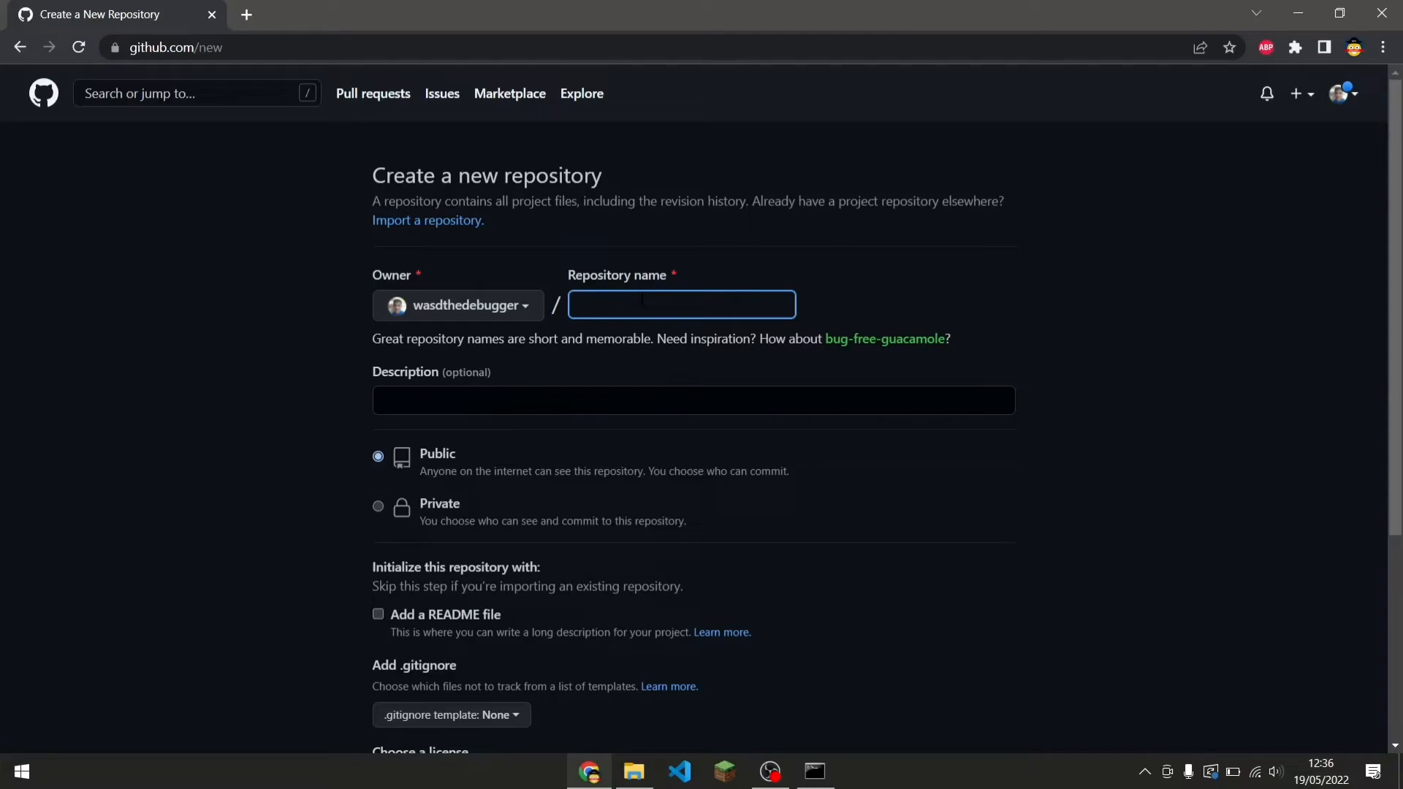
Name the new repository eaglesoarsrawman and give it the description "A demo hosting repo".
{"action": "type", "text": "eagle"}
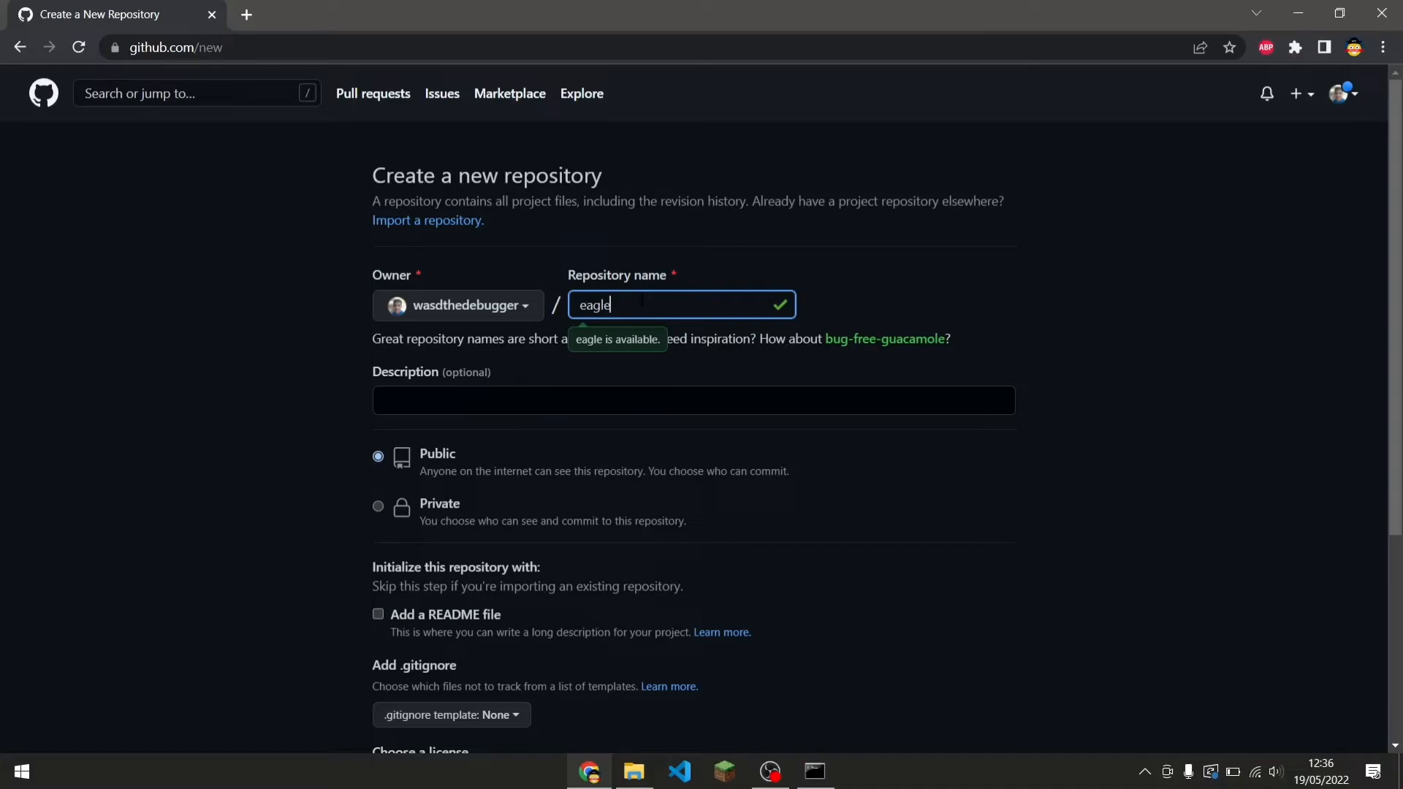
{"action": "type", "text": "soarsrawman"}
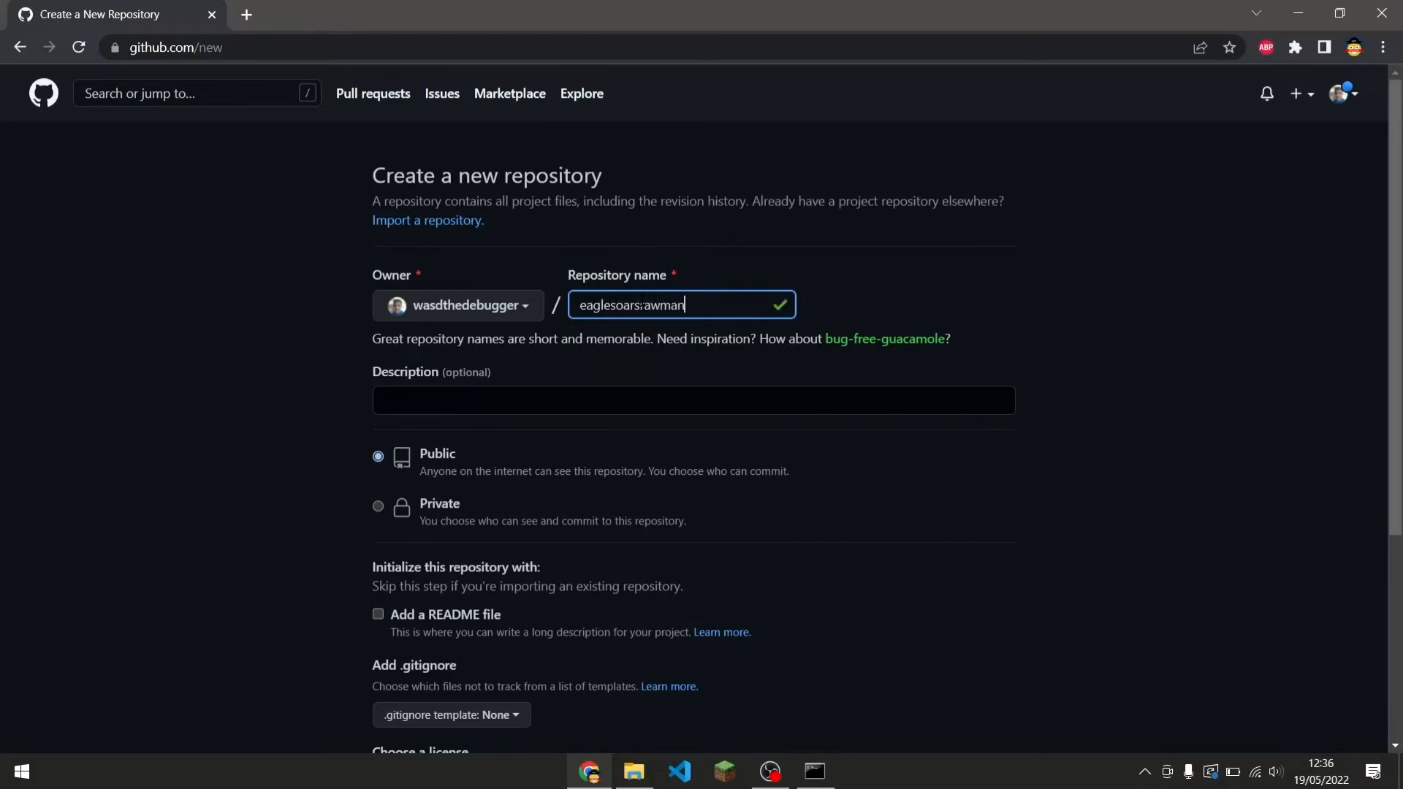
{"action": "left_click", "coordinate": [720, 407]}
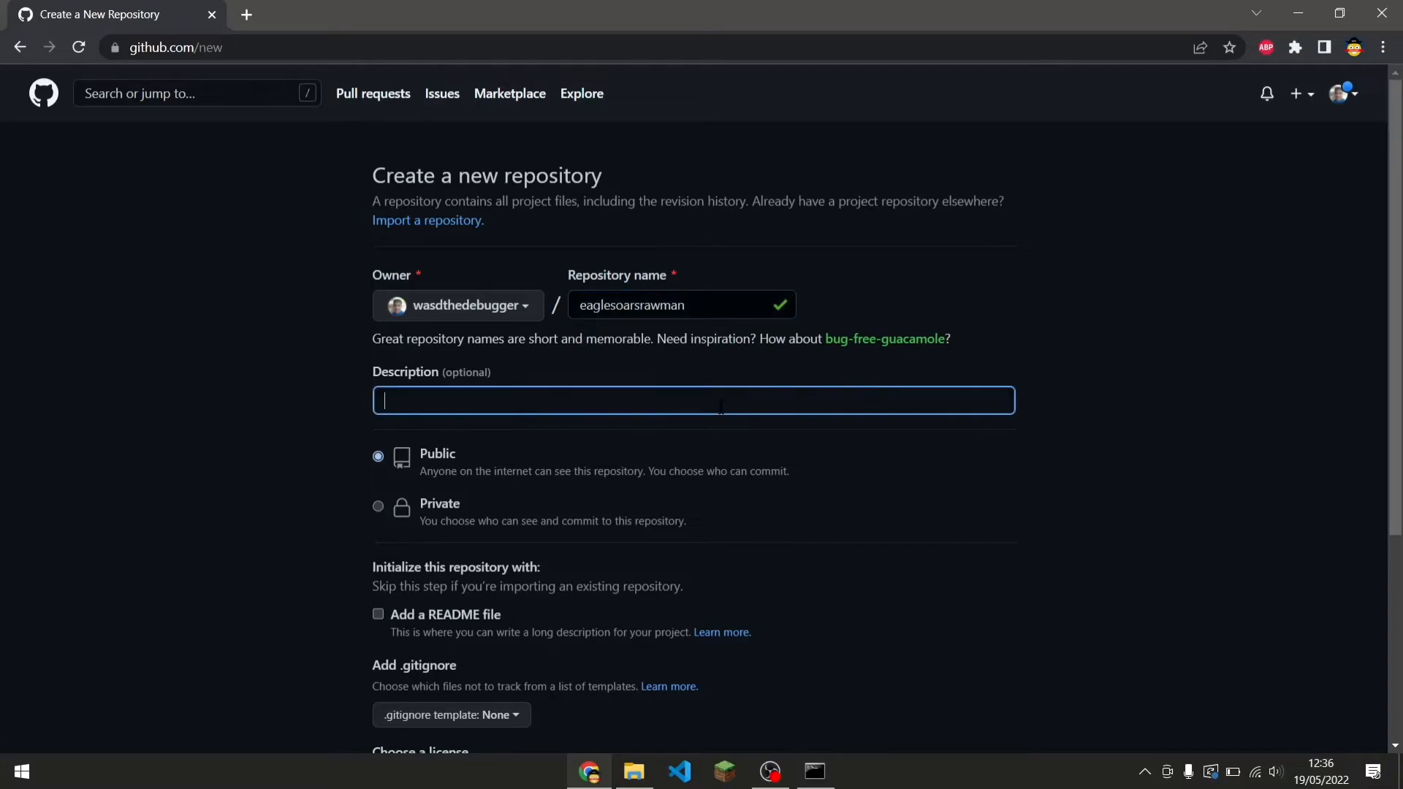
{"action": "type", "text": "A dmeo"}
{"action": "key", "text": "BackSpace"}
{"action": "key", "text": "BackSpace"}
{"action": "key", "text": "BackSpace"}
{"action": "key", "text": "BackSpace"}
{"action": "key", "text": "BackSpace"}
{"action": "type", "text": "demo hosting repo"}
{"action": "left_click", "coordinate": [861, 638]}
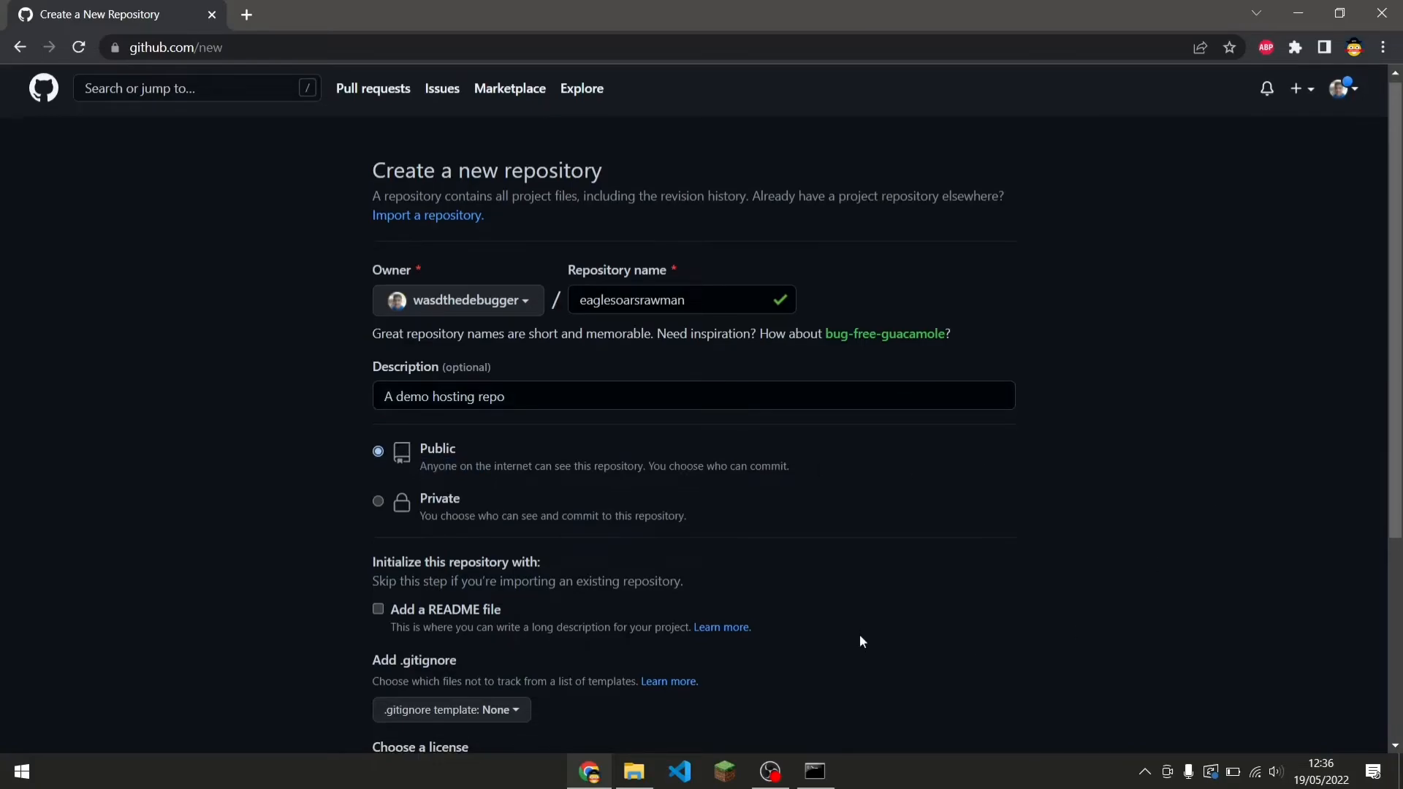
Create the public repository with no README, .gitignore or license.
{"action": "scroll", "coordinate": [862, 639], "scroll_direction": "down", "scroll_amount": 4}
{"action": "left_click_drag", "start_coordinate": [532, 165], "coordinate": [730, 164]}
{"action": "left_click", "coordinate": [1087, 174]}
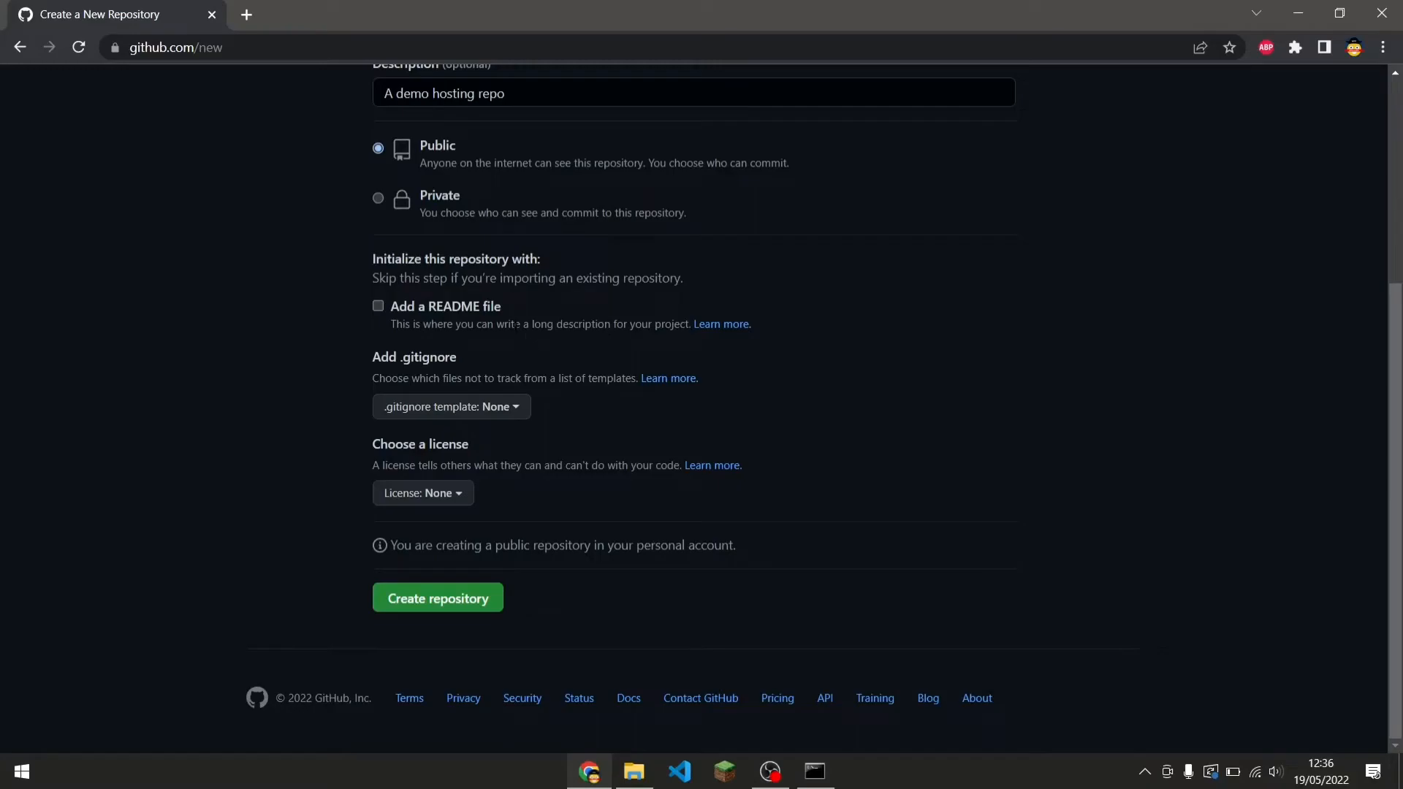
{"action": "left_click", "coordinate": [446, 612]}
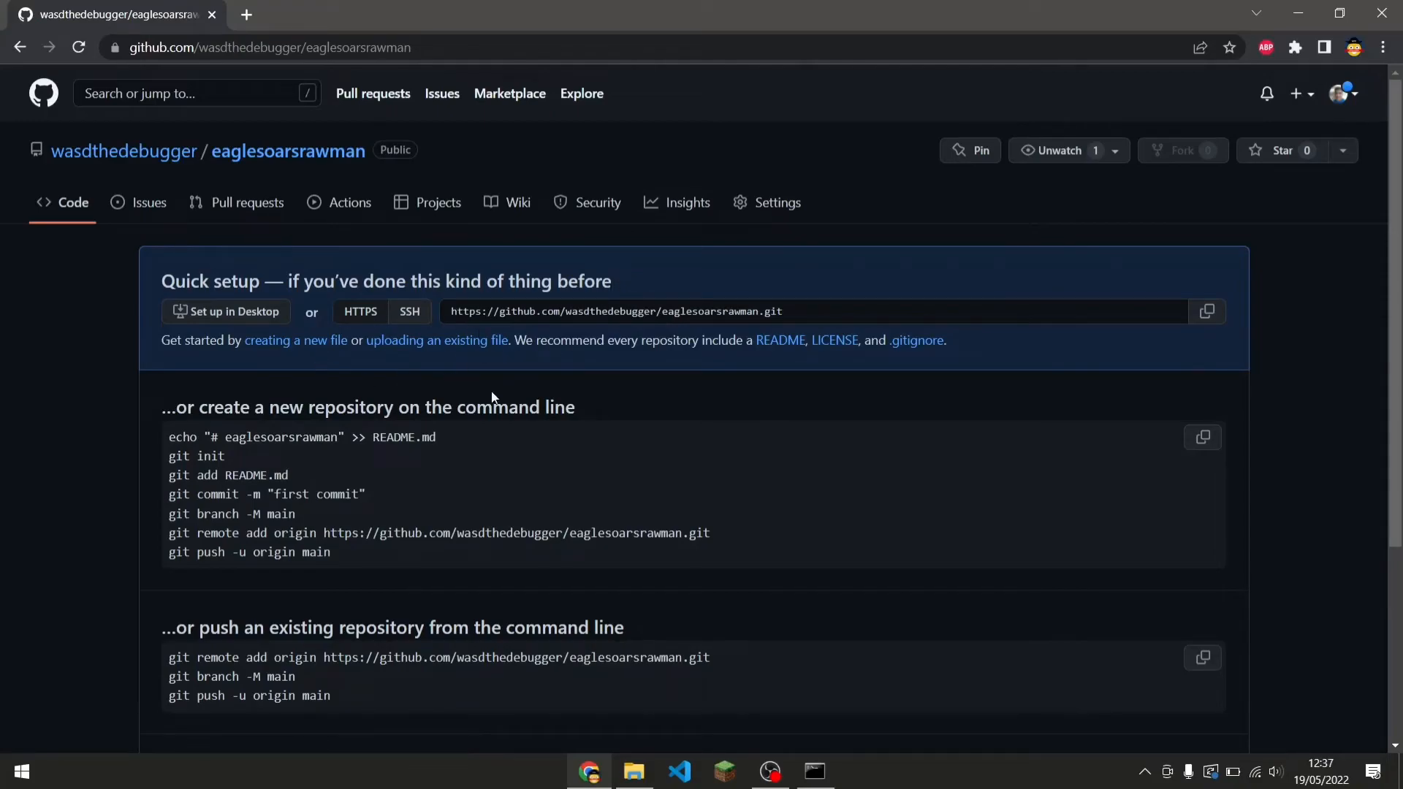
Upload index.html from the Sample project's public folder on drive D to the repository.
{"action": "left_click", "coordinate": [488, 342]}
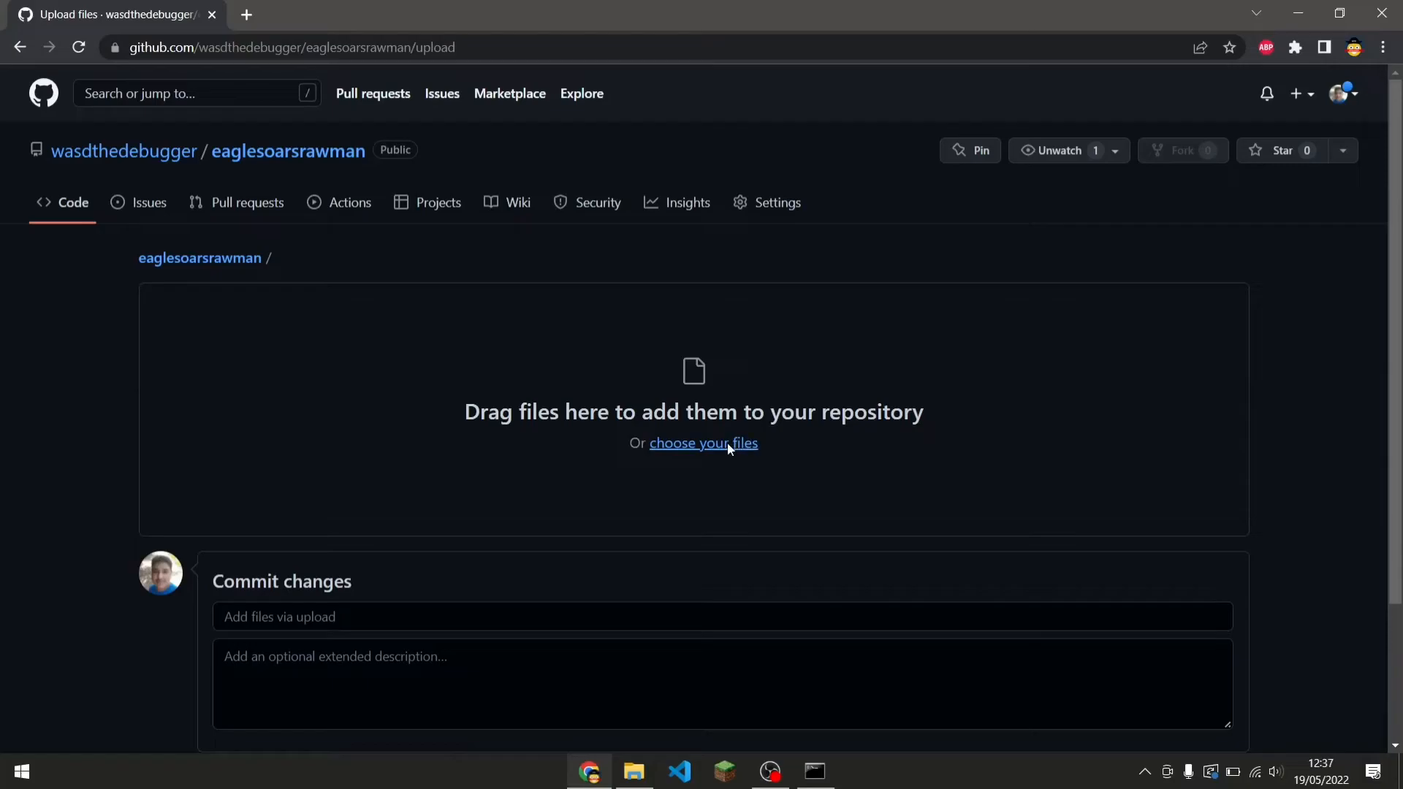
{"action": "left_click", "coordinate": [727, 442]}
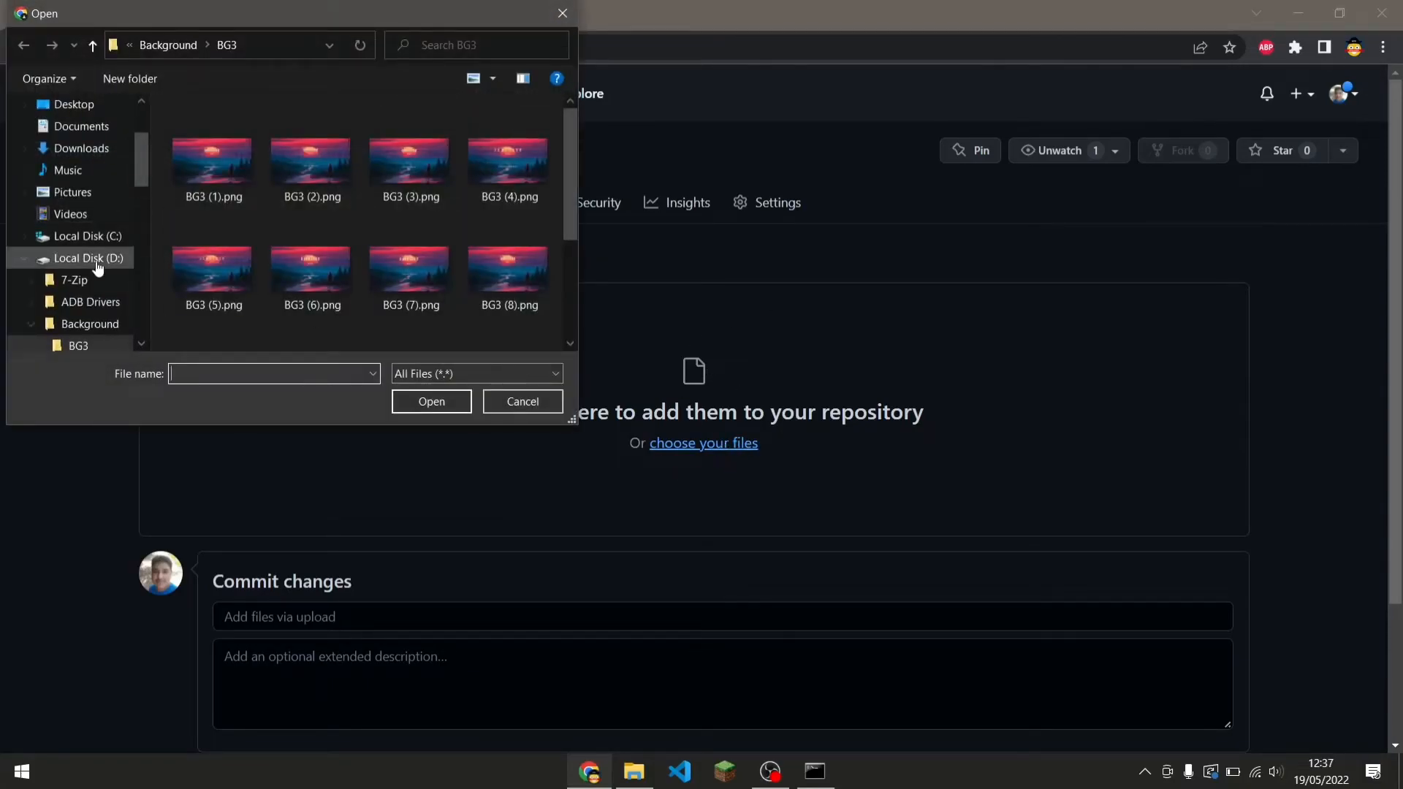
{"action": "left_click", "coordinate": [136, 195]}
{"action": "left_click_drag", "start_coordinate": [136, 228], "coordinate": [151, 173]}
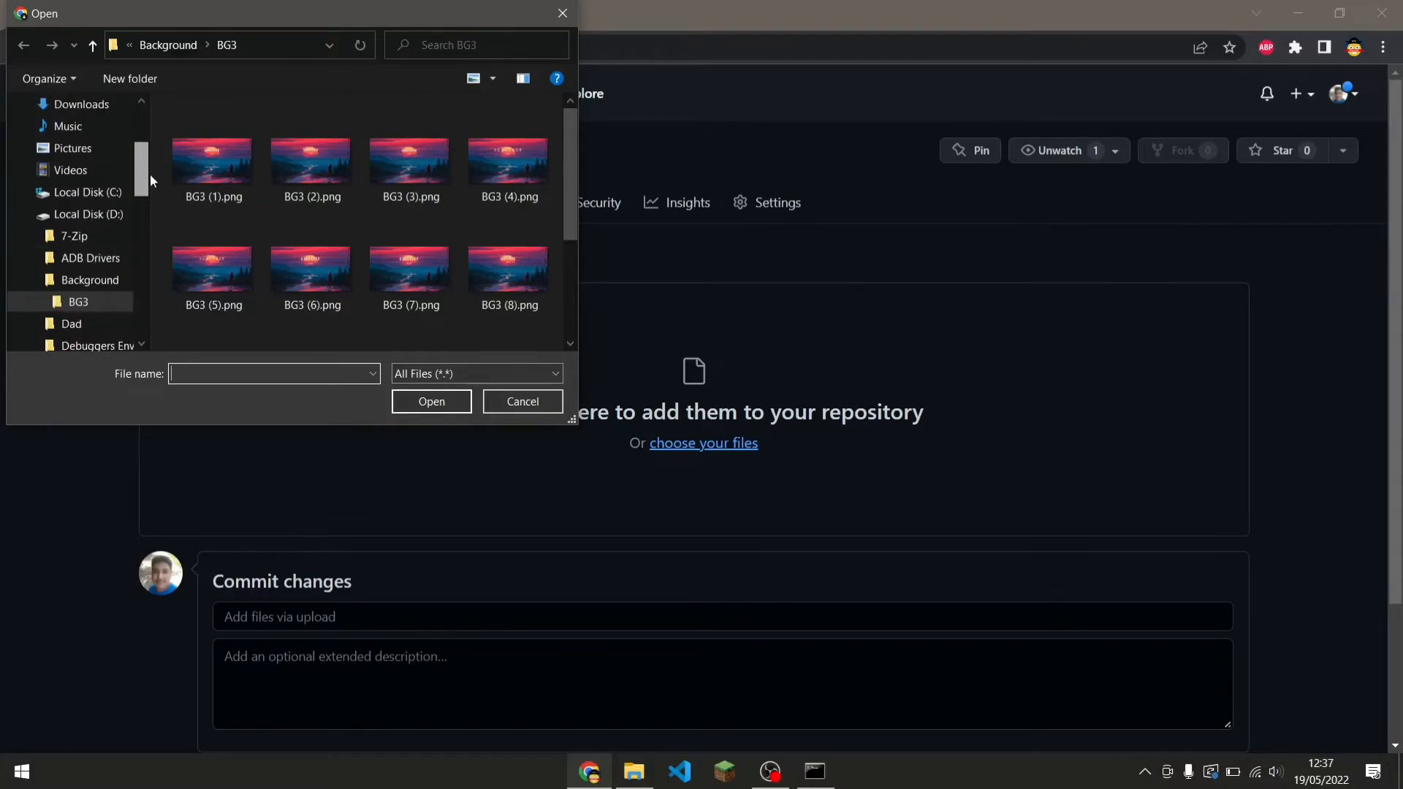
{"action": "left_click", "coordinate": [122, 214]}
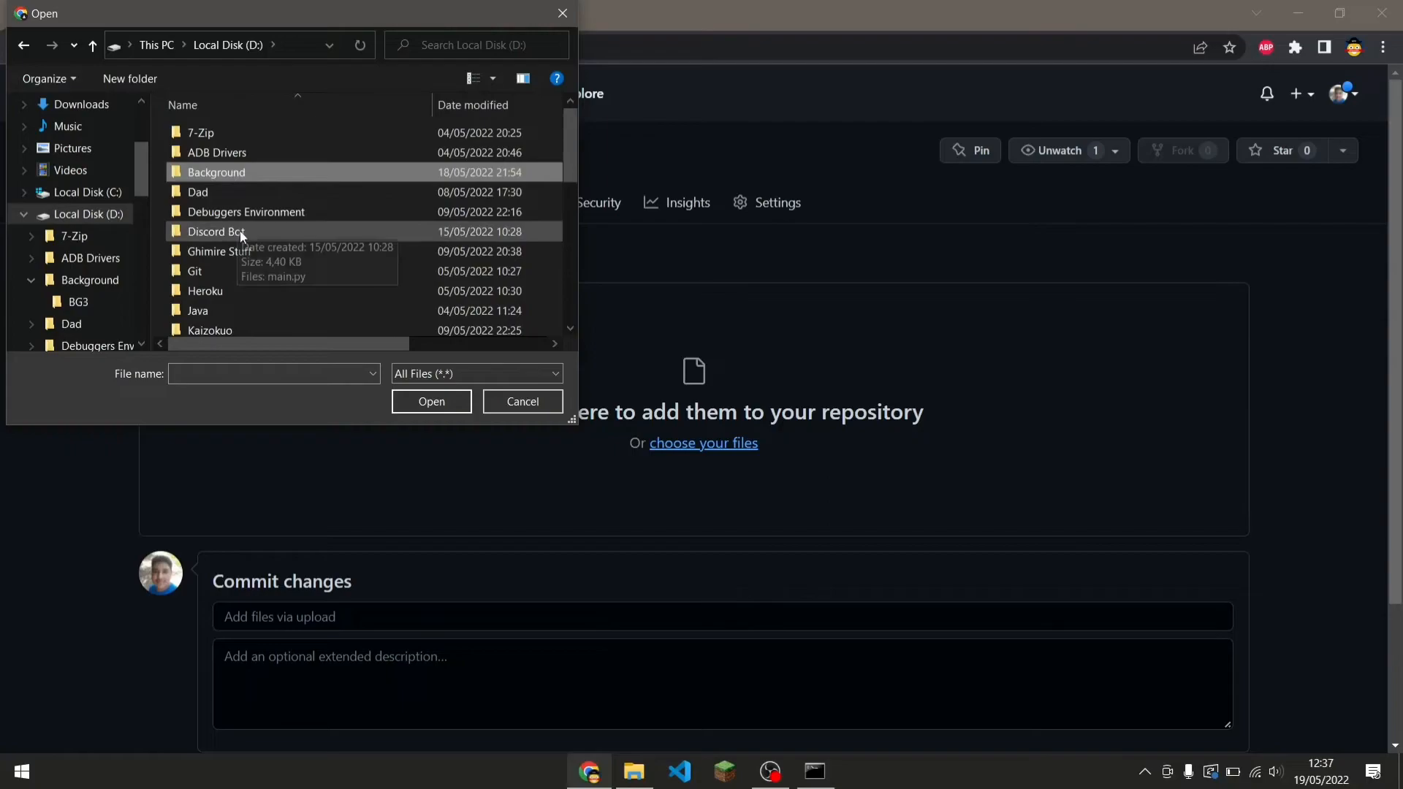
{"action": "scroll", "coordinate": [239, 230], "scroll_direction": "down", "scroll_amount": 2}
{"action": "scroll", "coordinate": [239, 230], "scroll_direction": "down", "scroll_amount": 4}
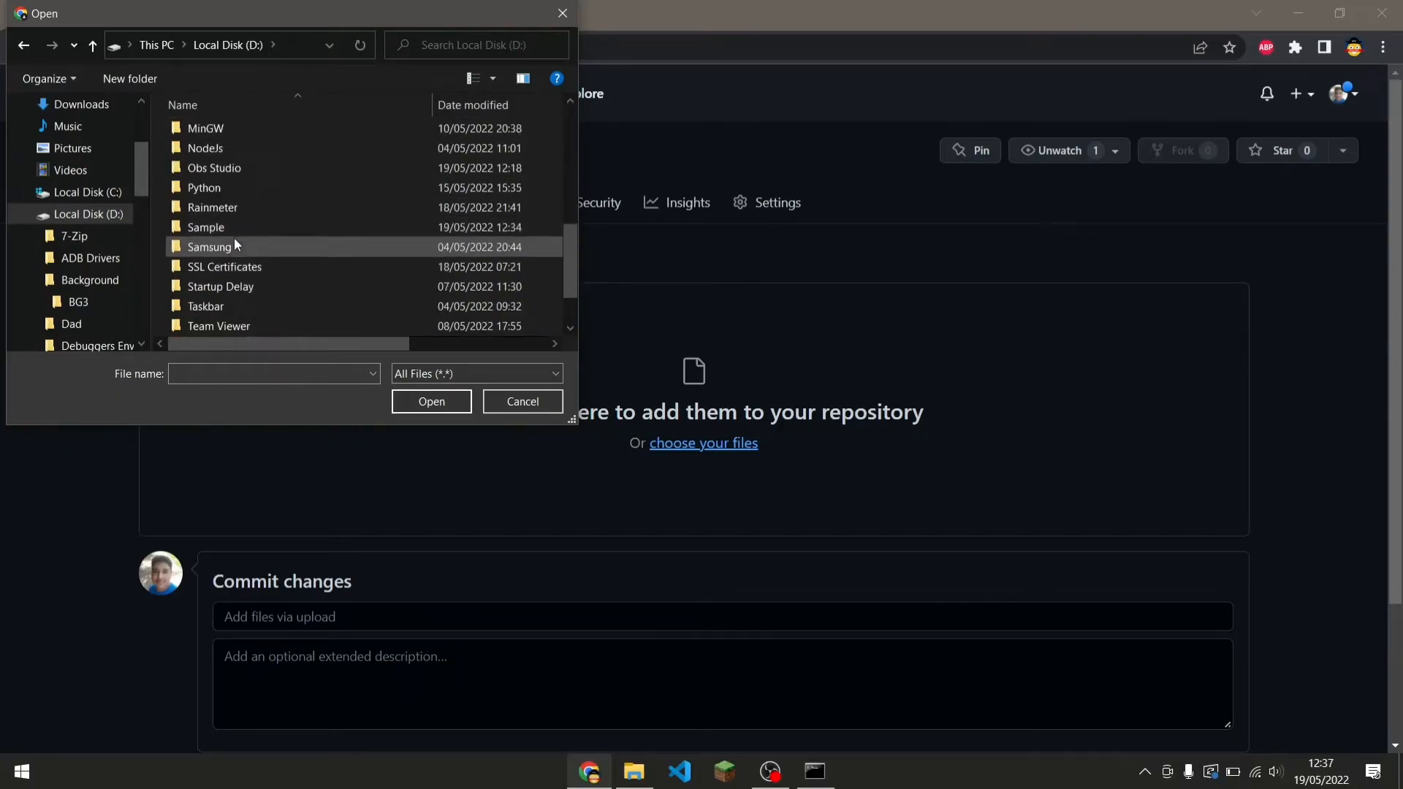
{"action": "double_click", "coordinate": [230, 229]}
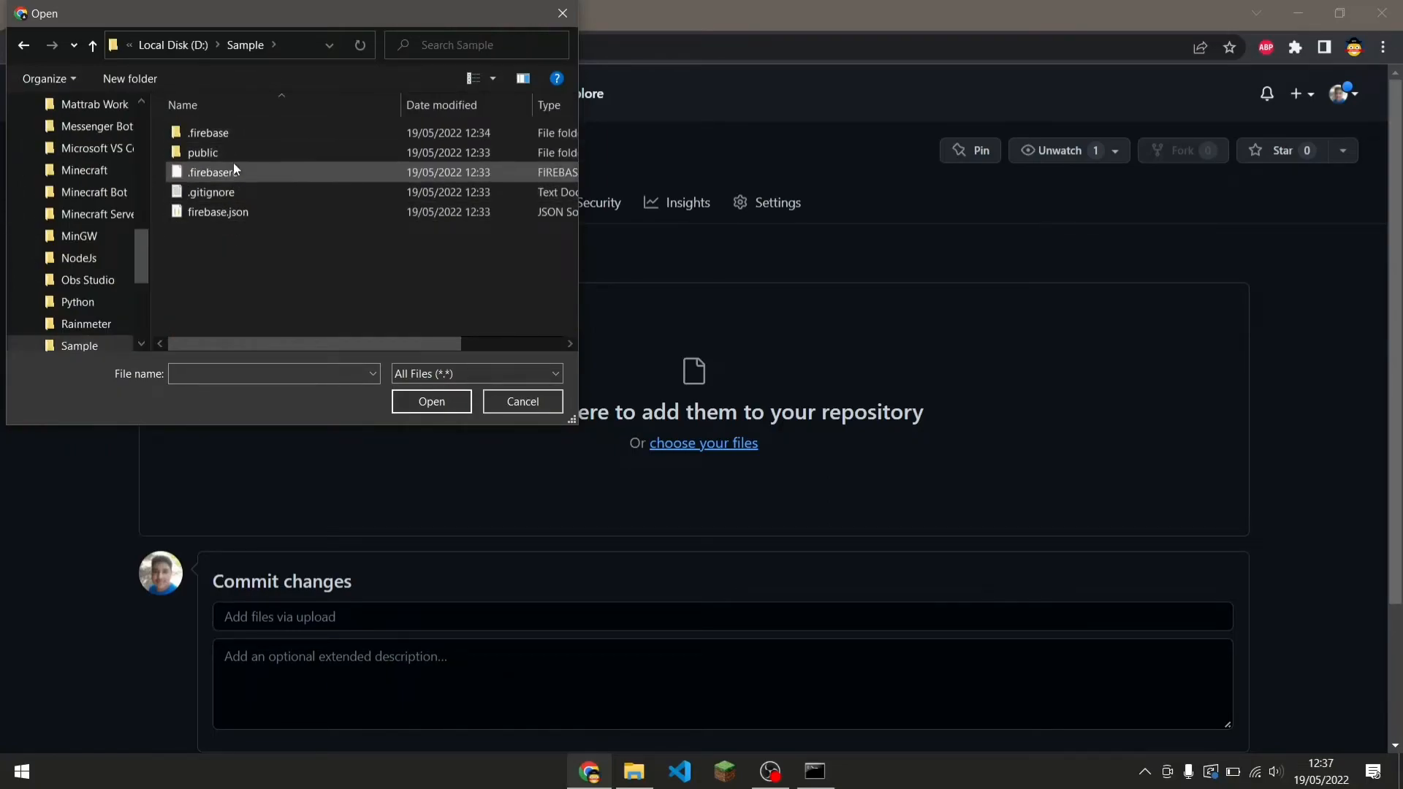
{"action": "double_click", "coordinate": [203, 152]}
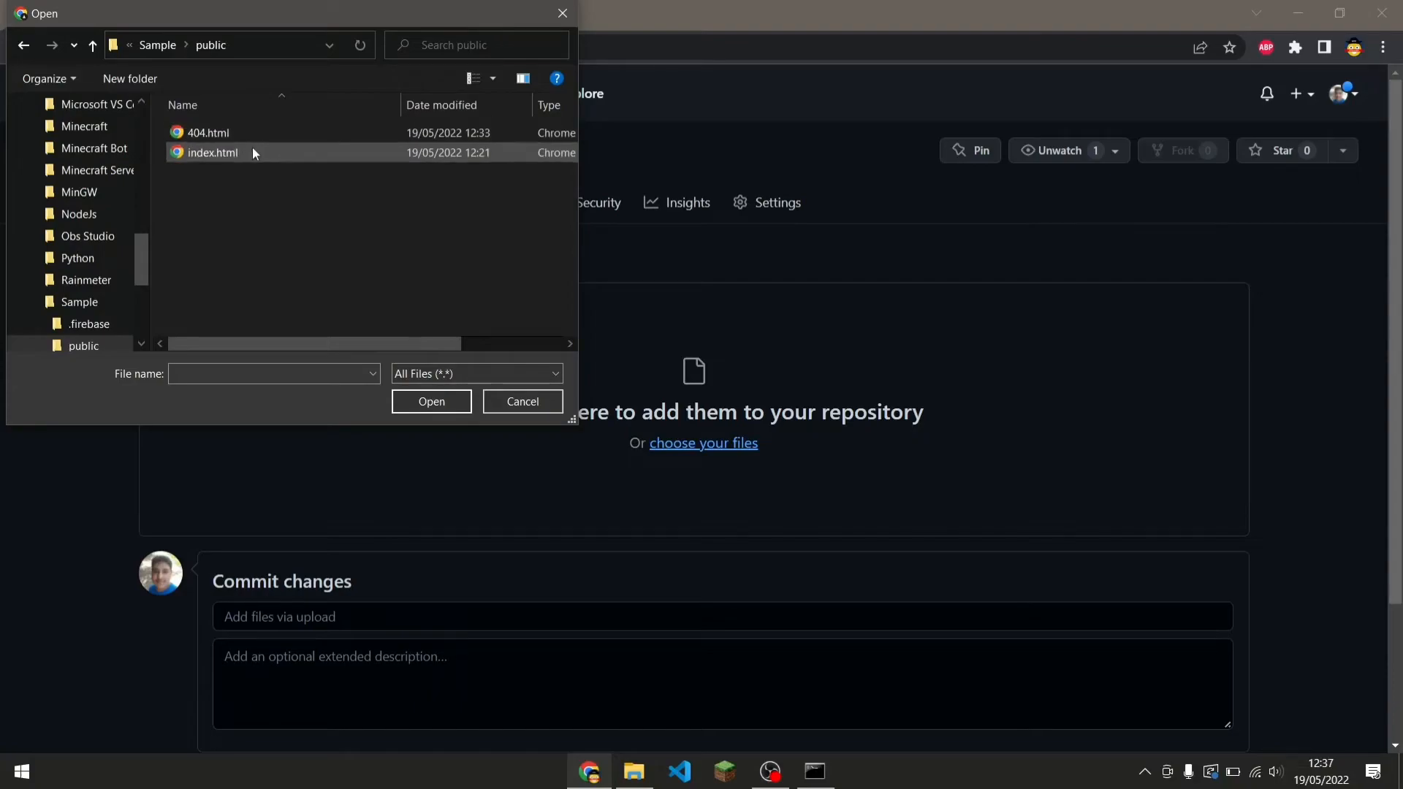
{"action": "left_click", "coordinate": [253, 152]}
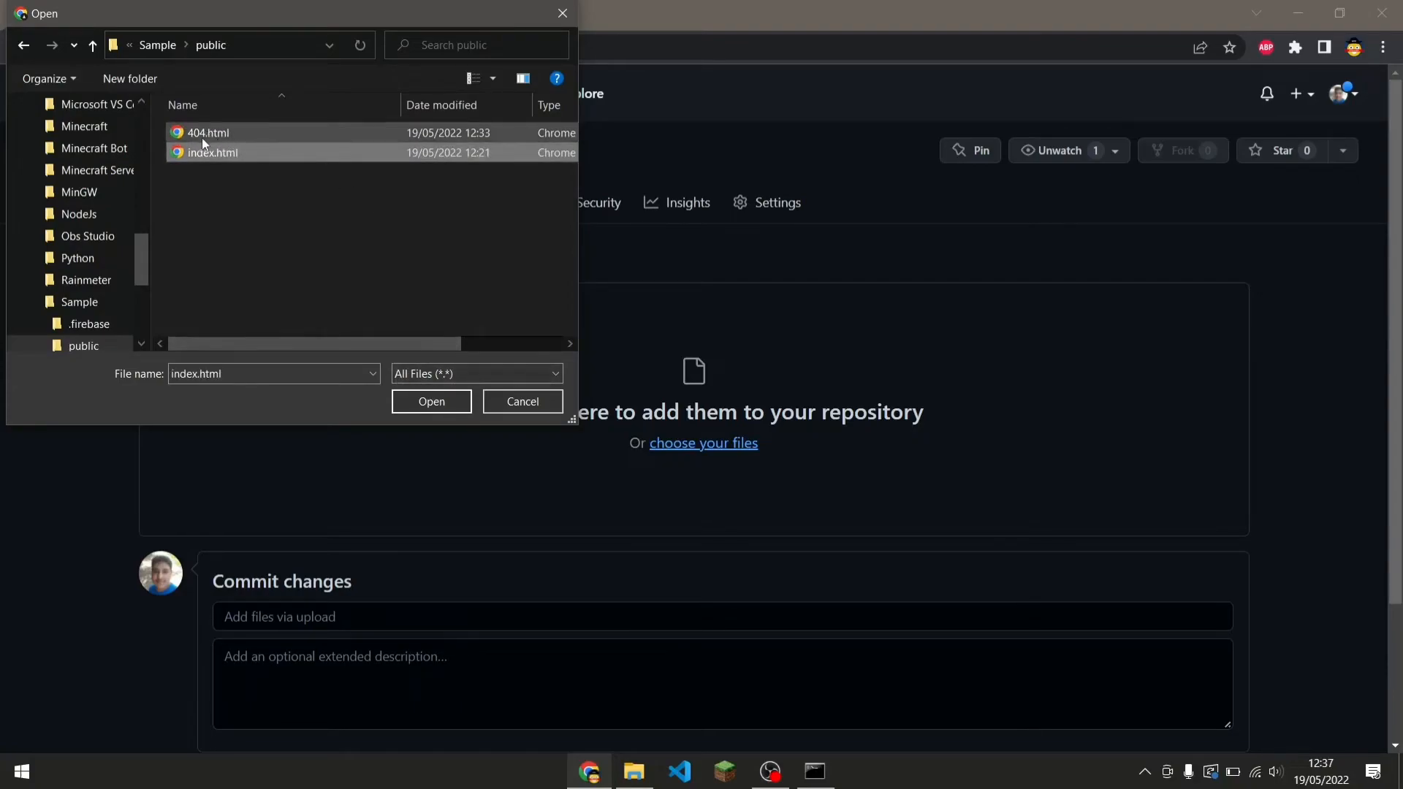
{"action": "left_click", "coordinate": [30, 46]}
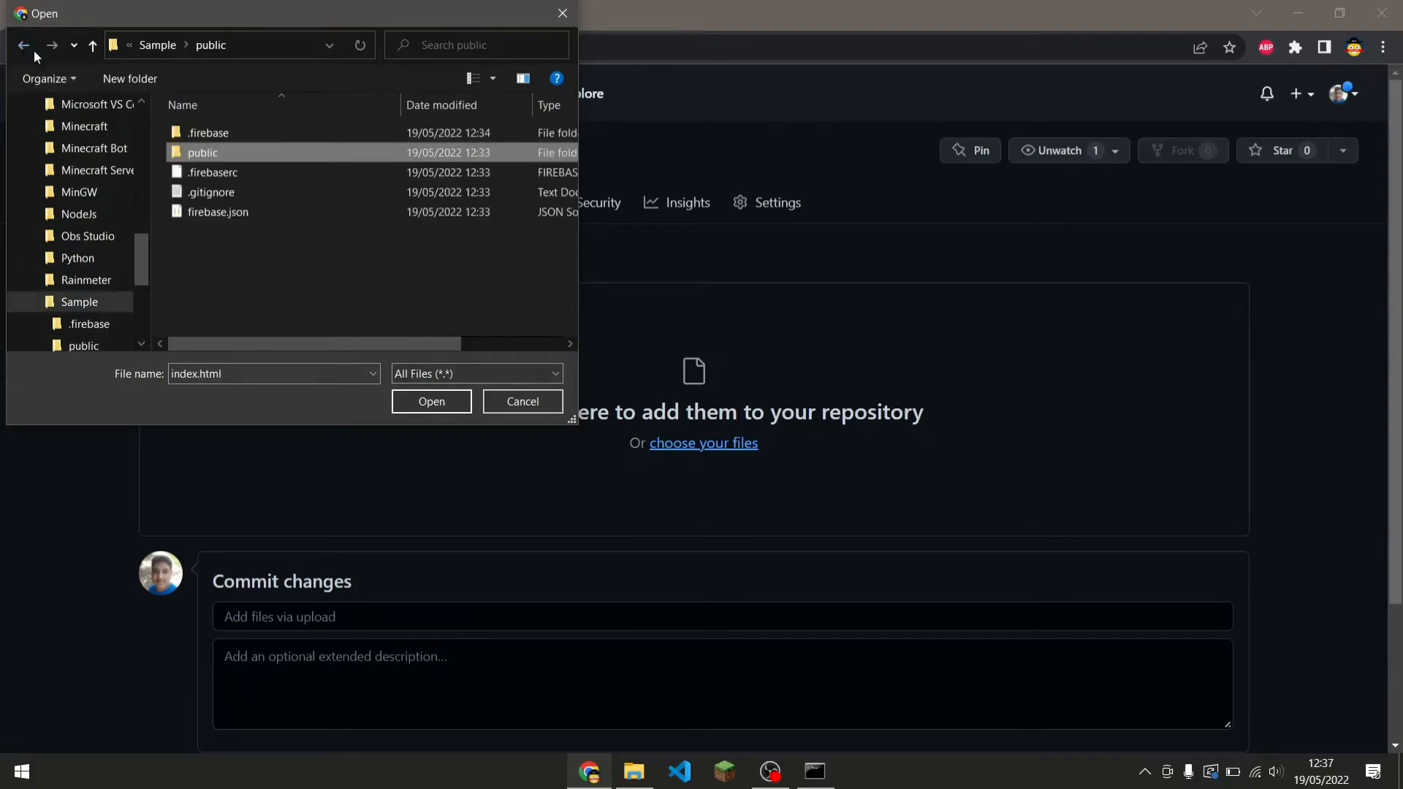
{"action": "double_click", "coordinate": [218, 158]}
{"action": "left_click", "coordinate": [217, 155]}
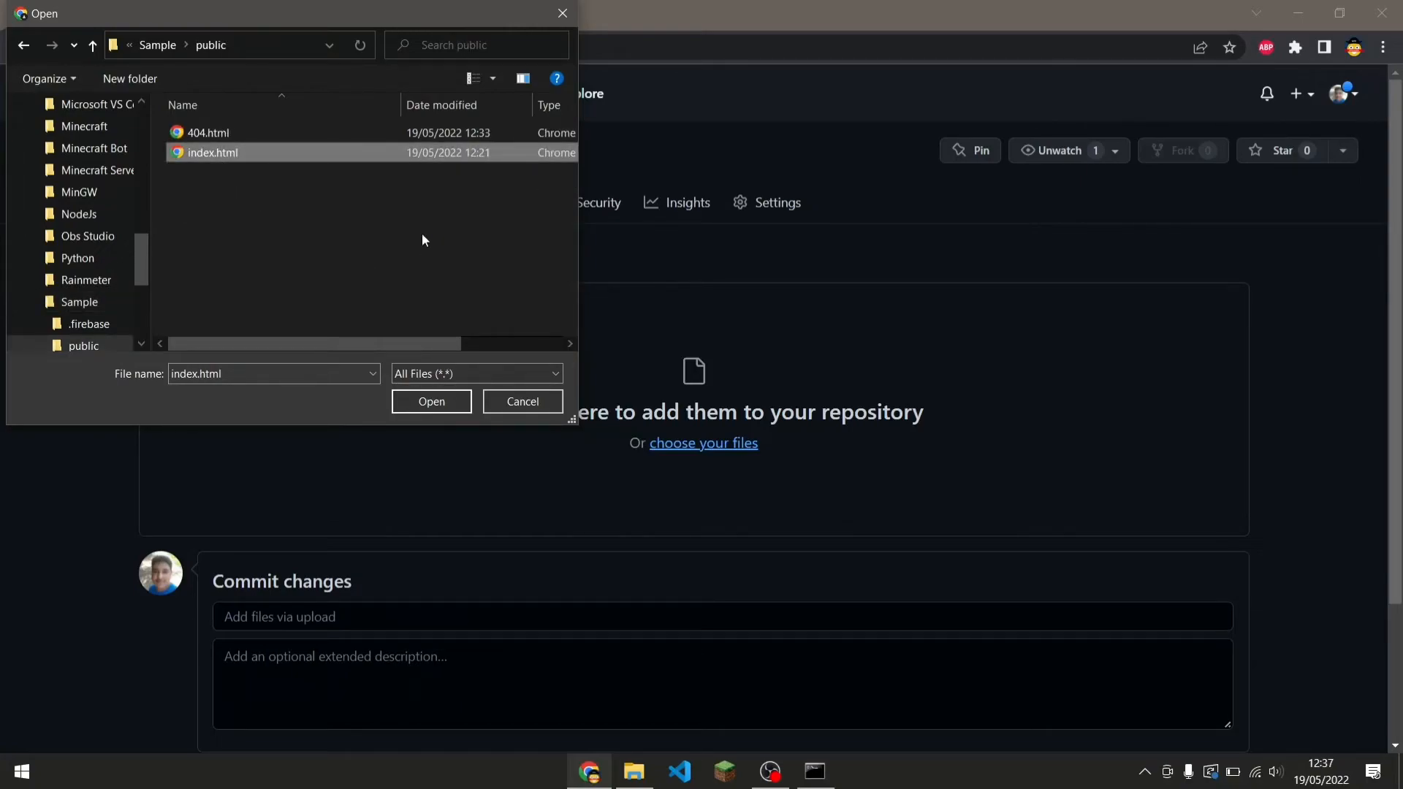
{"action": "left_click", "coordinate": [431, 402]}
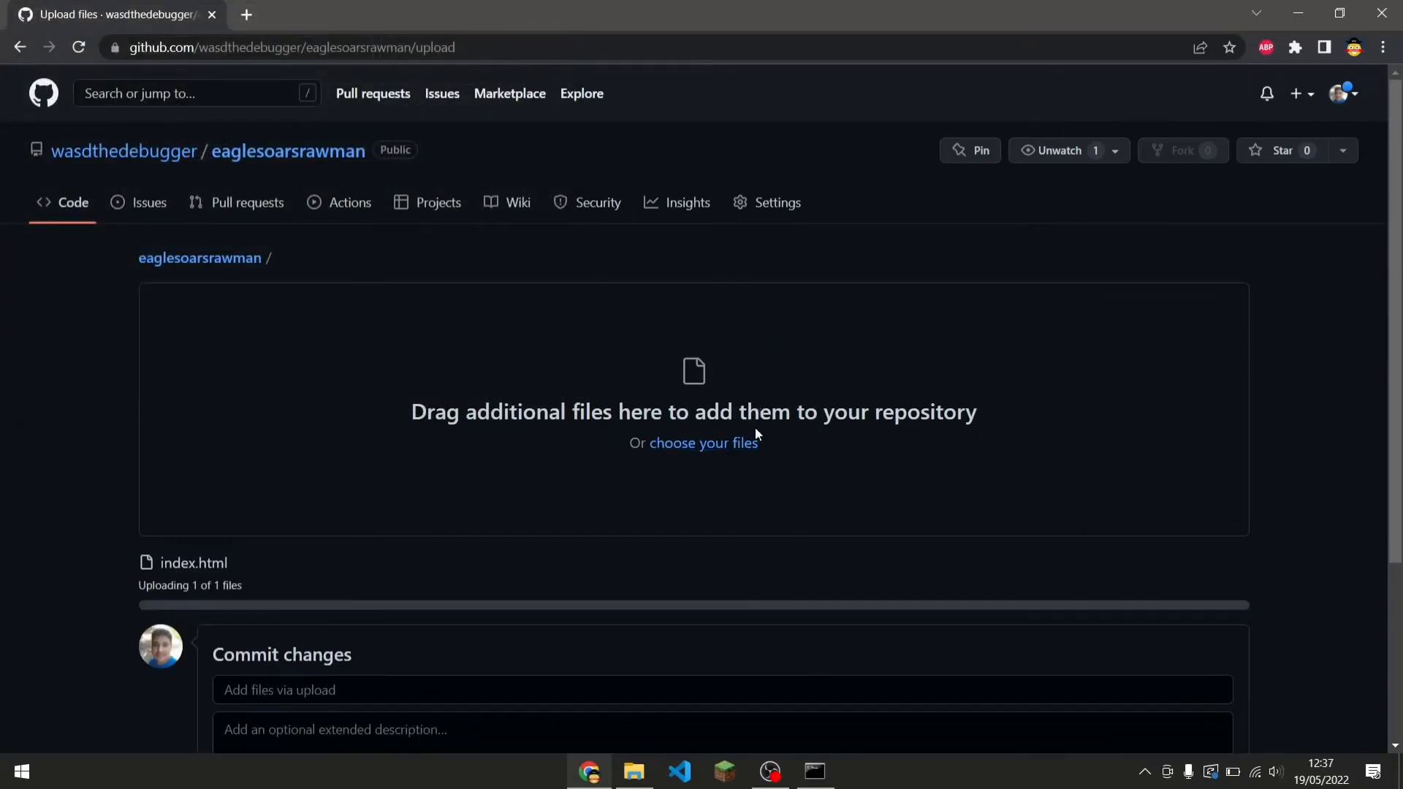
Enter the commit message "Added the index file".
{"action": "scroll", "coordinate": [480, 555], "scroll_direction": "down", "scroll_amount": 3}
{"action": "left_click", "coordinate": [483, 500]}
{"action": "left_click", "coordinate": [482, 523]}
{"action": "left_click", "coordinate": [482, 499]}
{"action": "type", "text": "Added the index fi"}
{"action": "key", "text": "BackSpace"}
{"action": "type", "text": "file"}
{"action": "key", "text": "BackSpace"}
{"action": "key", "text": "BackSpace"}
{"action": "type", "text": "le"}
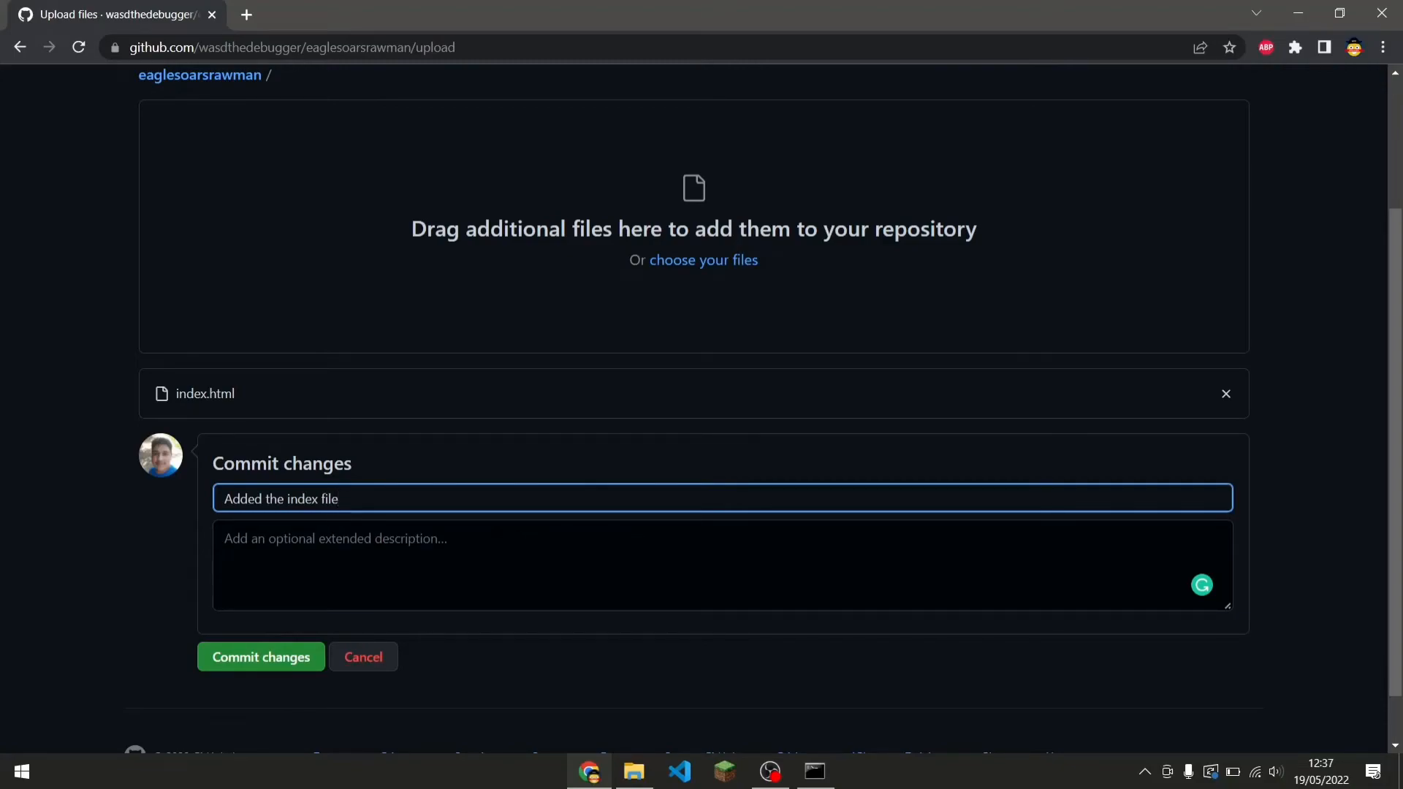
Add the extended description "For the video" and commit the changes.
{"action": "left_click", "coordinate": [495, 537]}
{"action": "type", "text": "For the videop"}
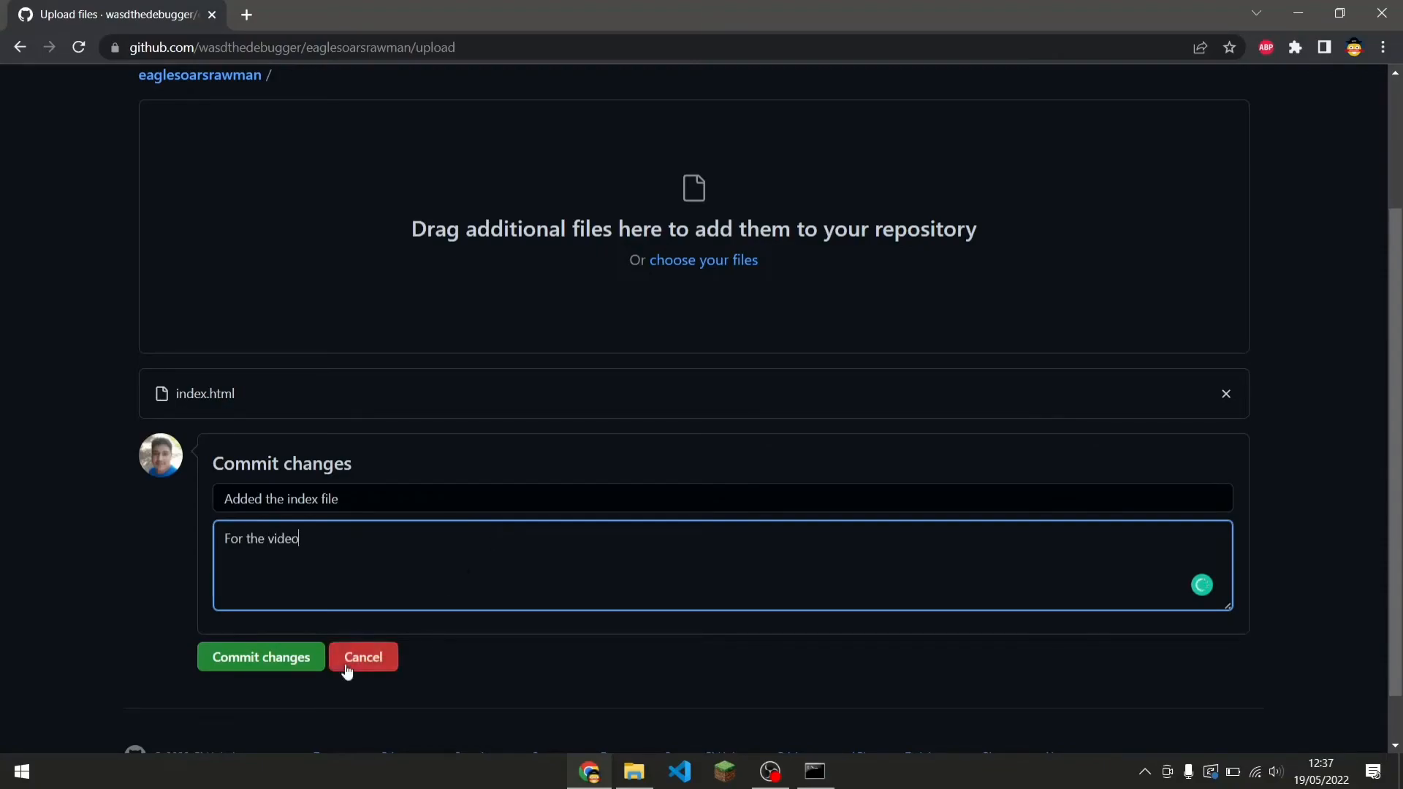
{"action": "left_click", "coordinate": [317, 661]}
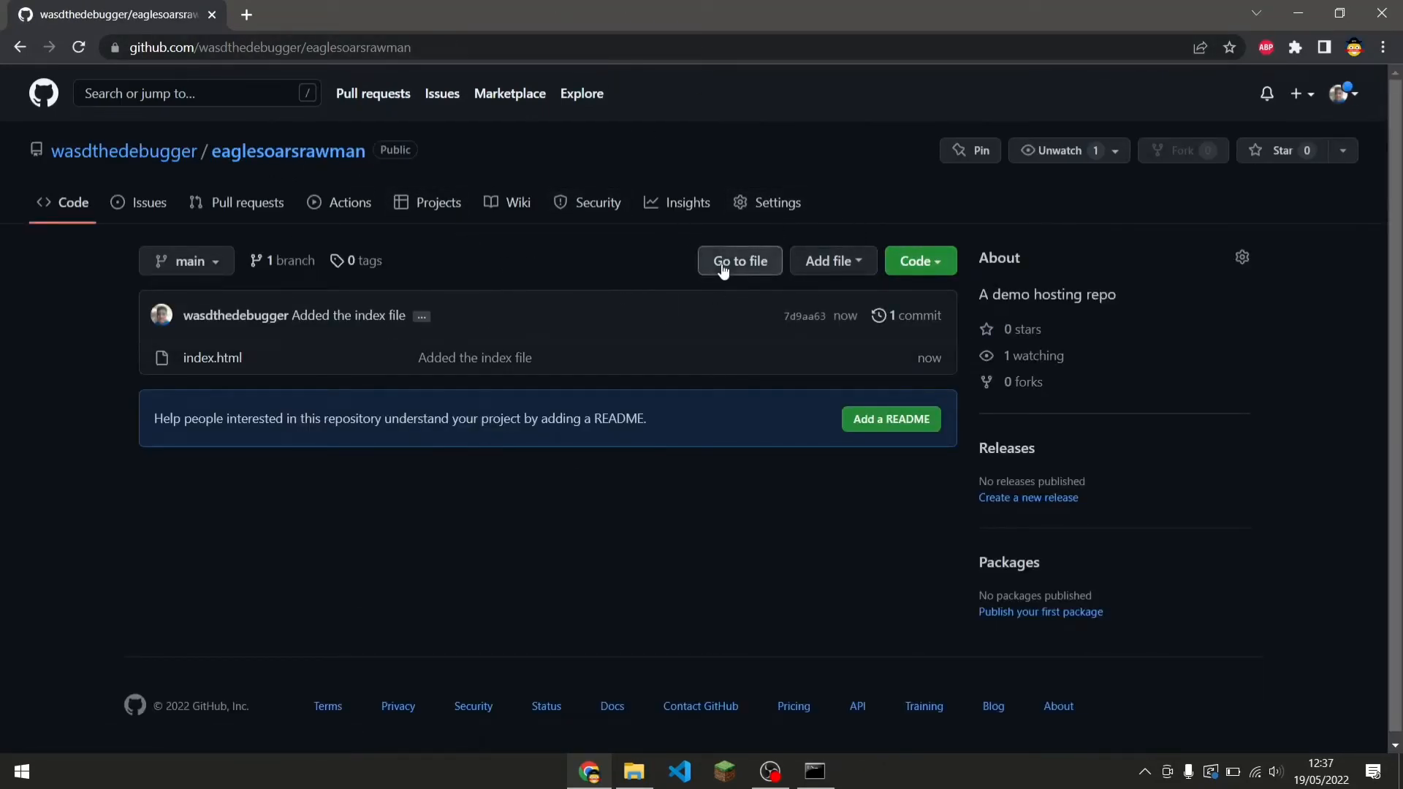
Enable GitHub Pages in the repository settings using the main branch as the source, and save.
{"action": "left_click", "coordinate": [756, 206]}
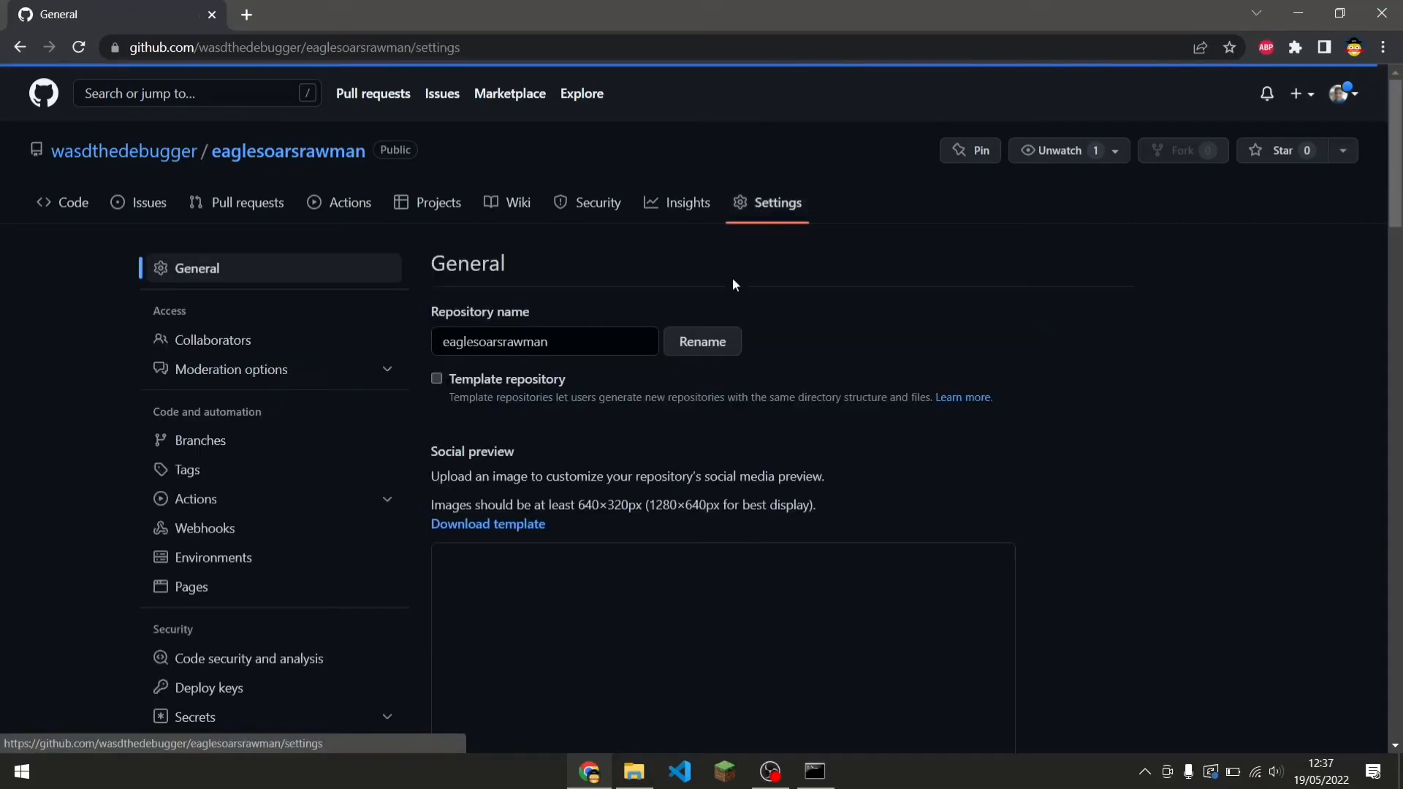
{"action": "scroll", "coordinate": [256, 500], "scroll_direction": "down", "scroll_amount": 1}
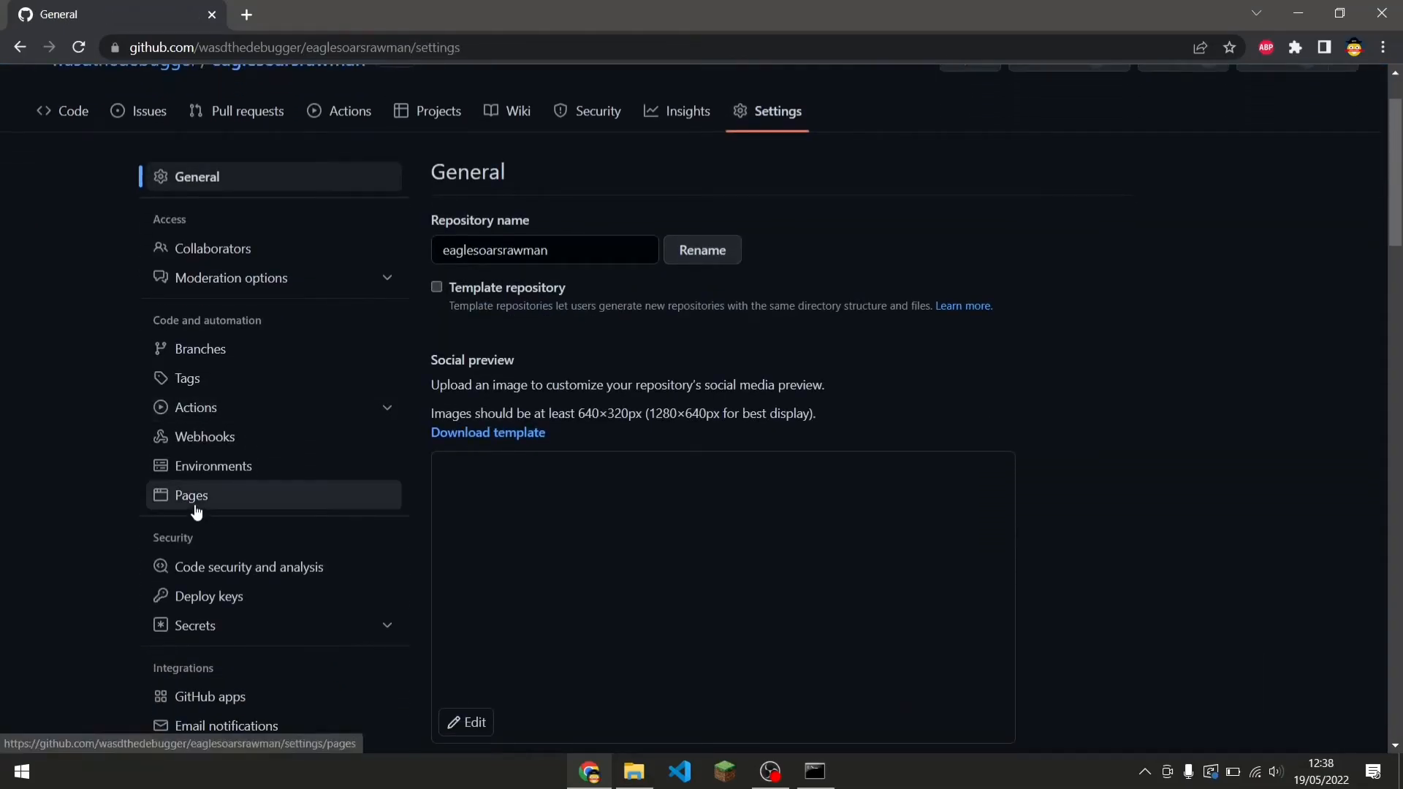
{"action": "left_click", "coordinate": [197, 505]}
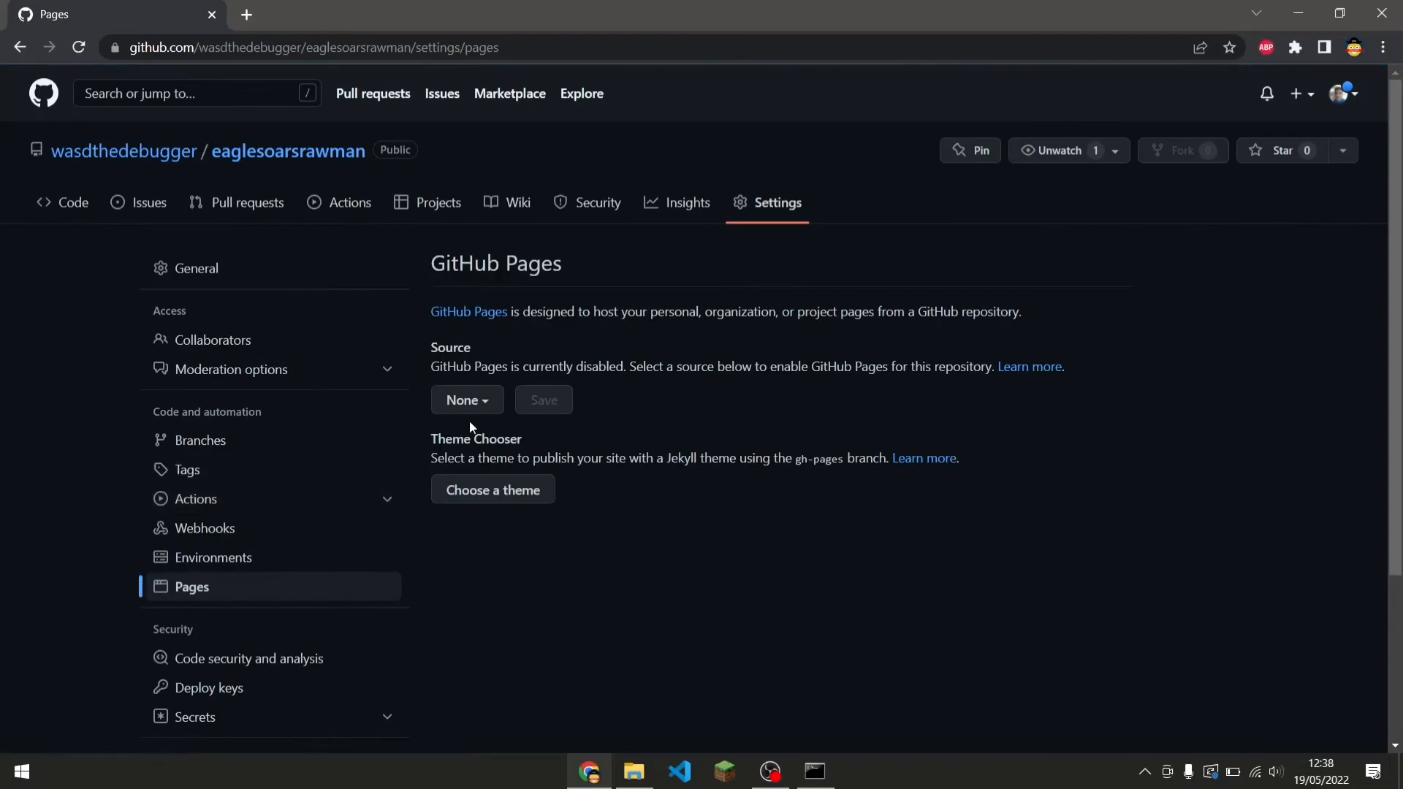
{"action": "scroll", "coordinate": [479, 418], "scroll_direction": "down", "scroll_amount": 1}
{"action": "left_click", "coordinate": [474, 320]}
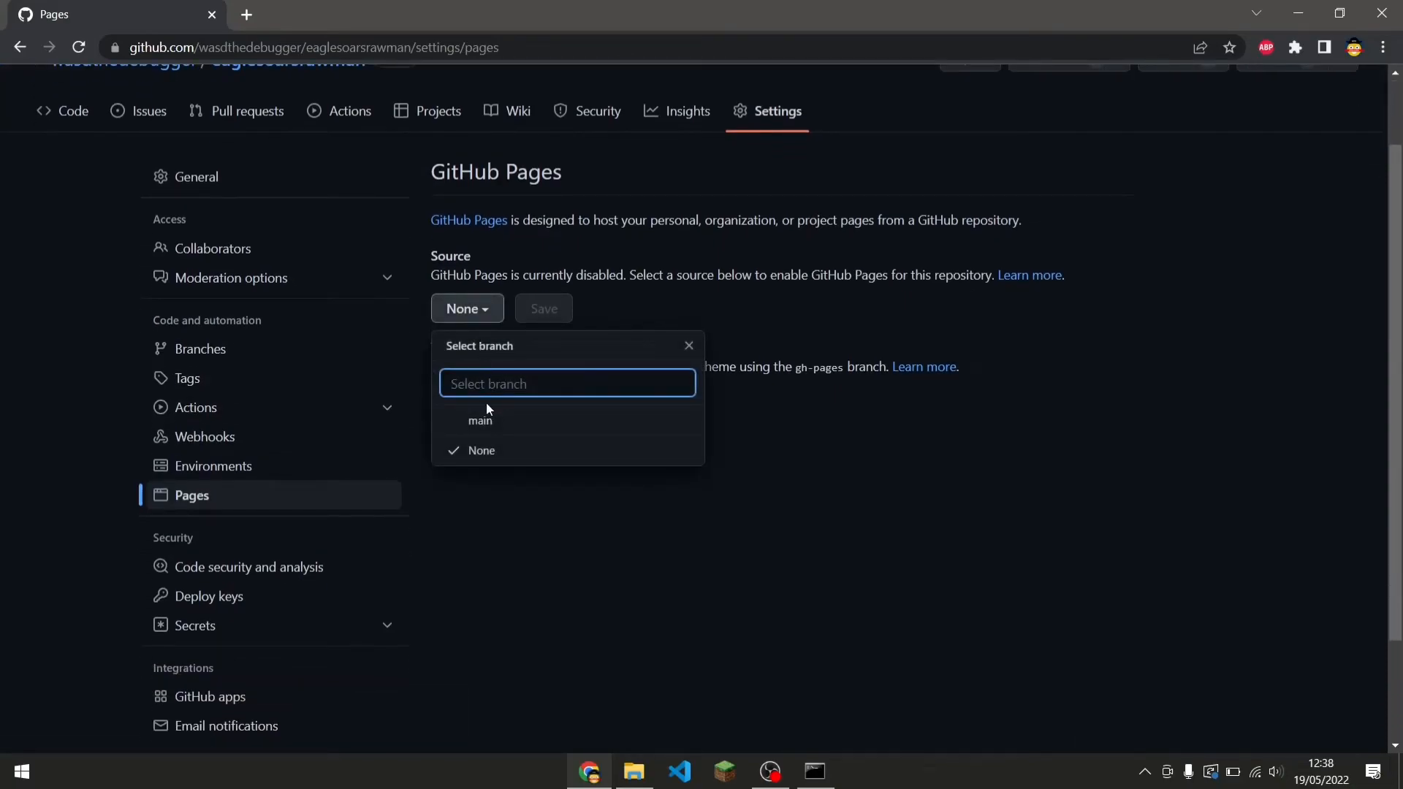
{"action": "left_click", "coordinate": [484, 420]}
{"action": "left_click", "coordinate": [705, 320]}
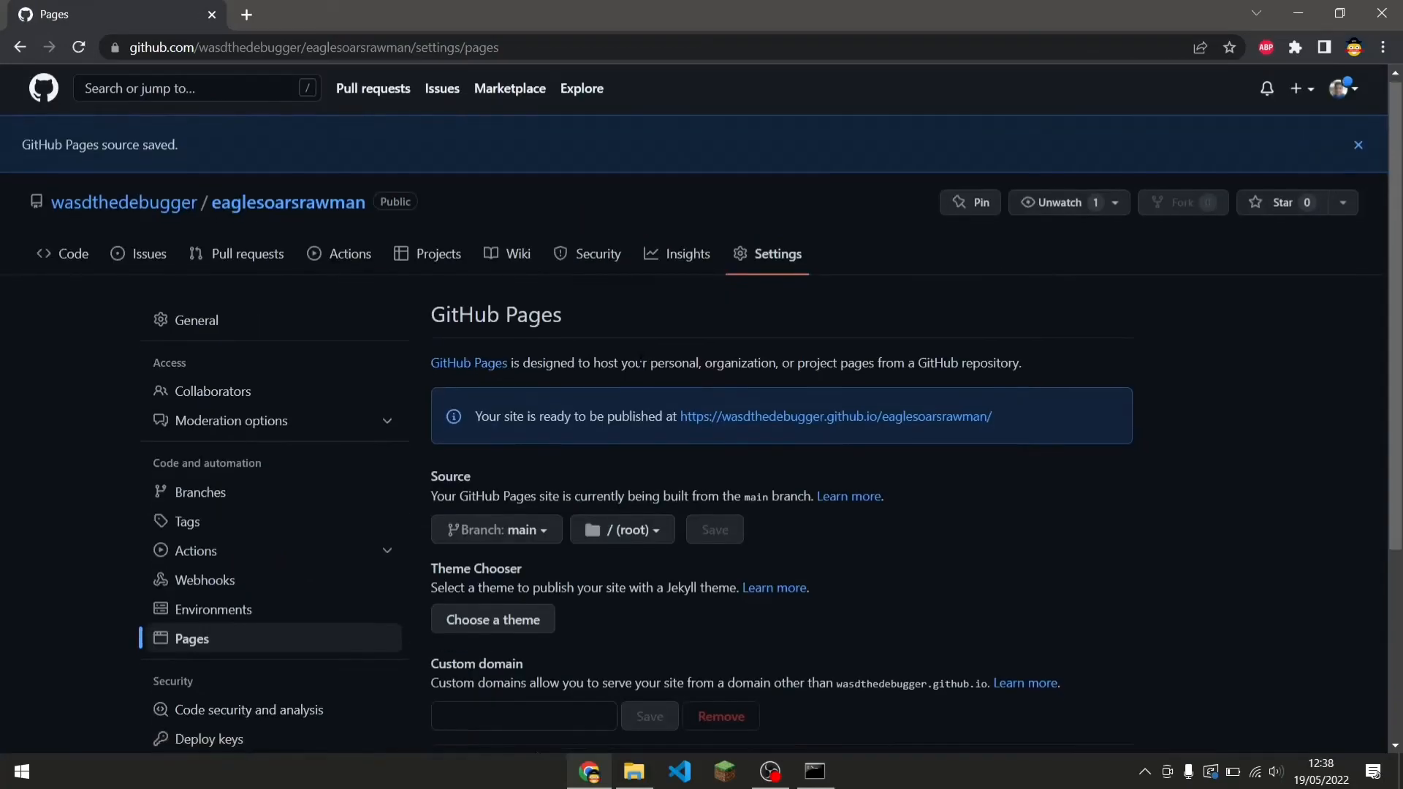
Try to open the published GitHub Pages site address from the Pages settings.
{"action": "scroll", "coordinate": [641, 358], "scroll_direction": "down", "scroll_amount": 3}
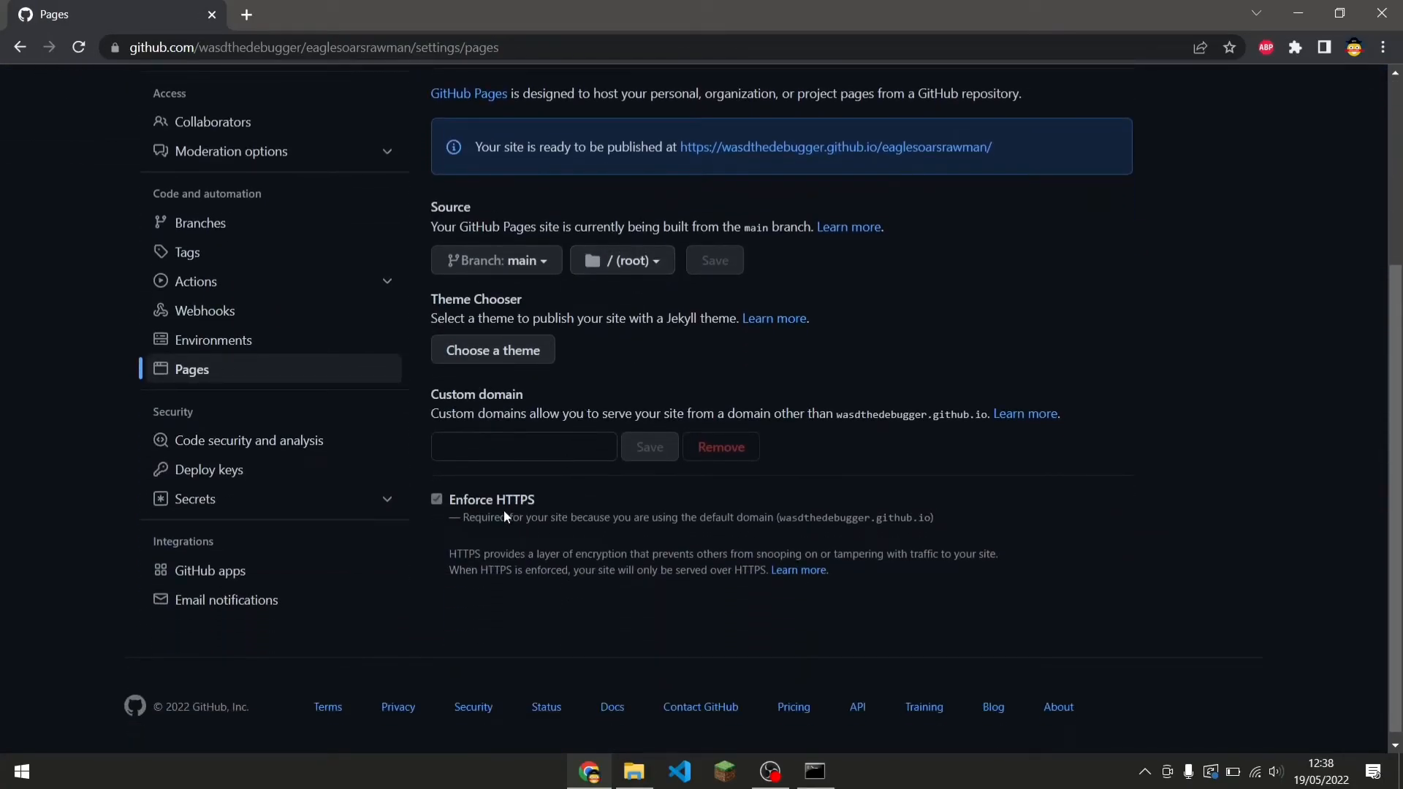
{"action": "scroll", "coordinate": [632, 159], "scroll_direction": "up", "scroll_amount": 2}
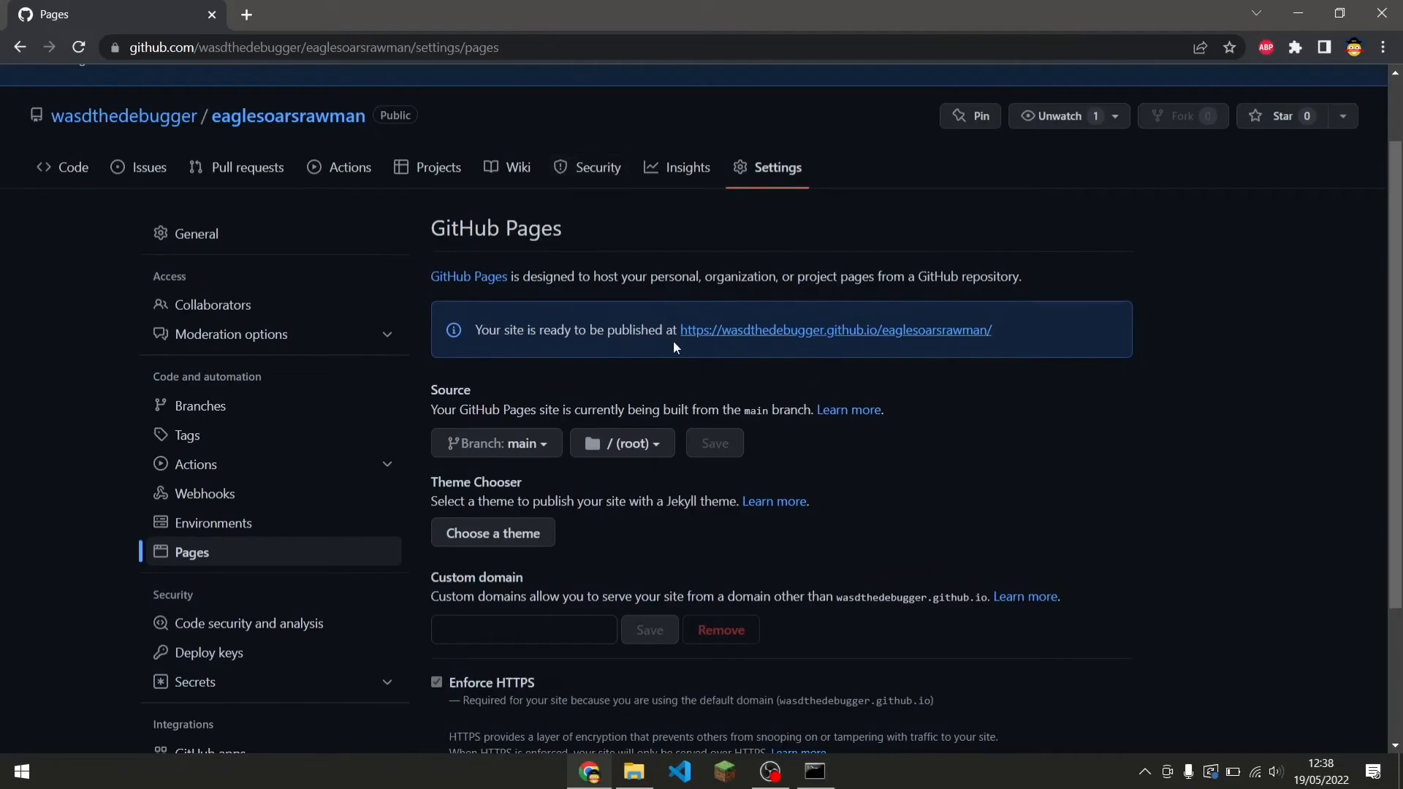
{"action": "scroll", "coordinate": [694, 377], "scroll_direction": "down", "scroll_amount": 1}
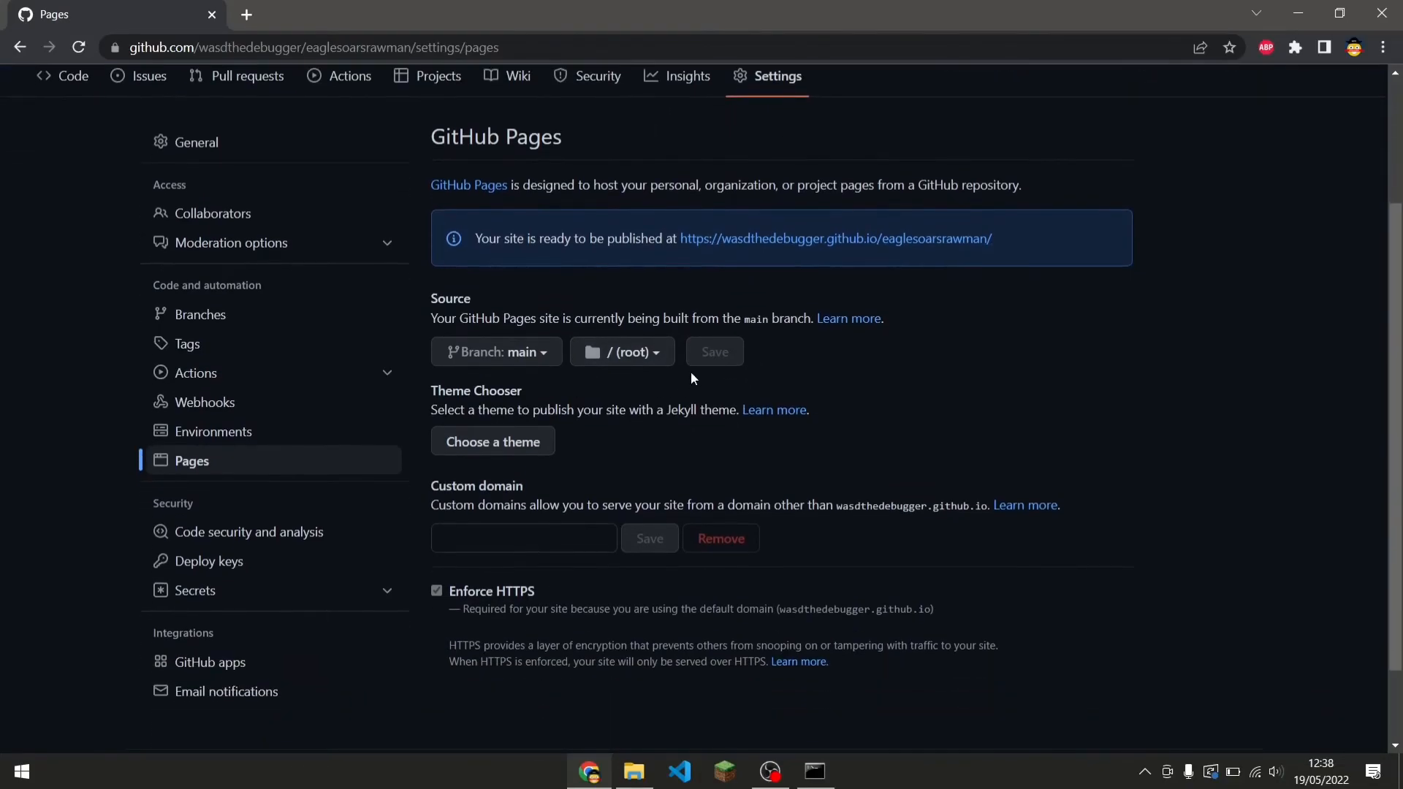
{"action": "left_click_drag", "start_coordinate": [651, 247], "coordinate": [1041, 250]}
{"action": "left_click", "coordinate": [1041, 249]}
{"action": "left_click", "coordinate": [977, 247]}
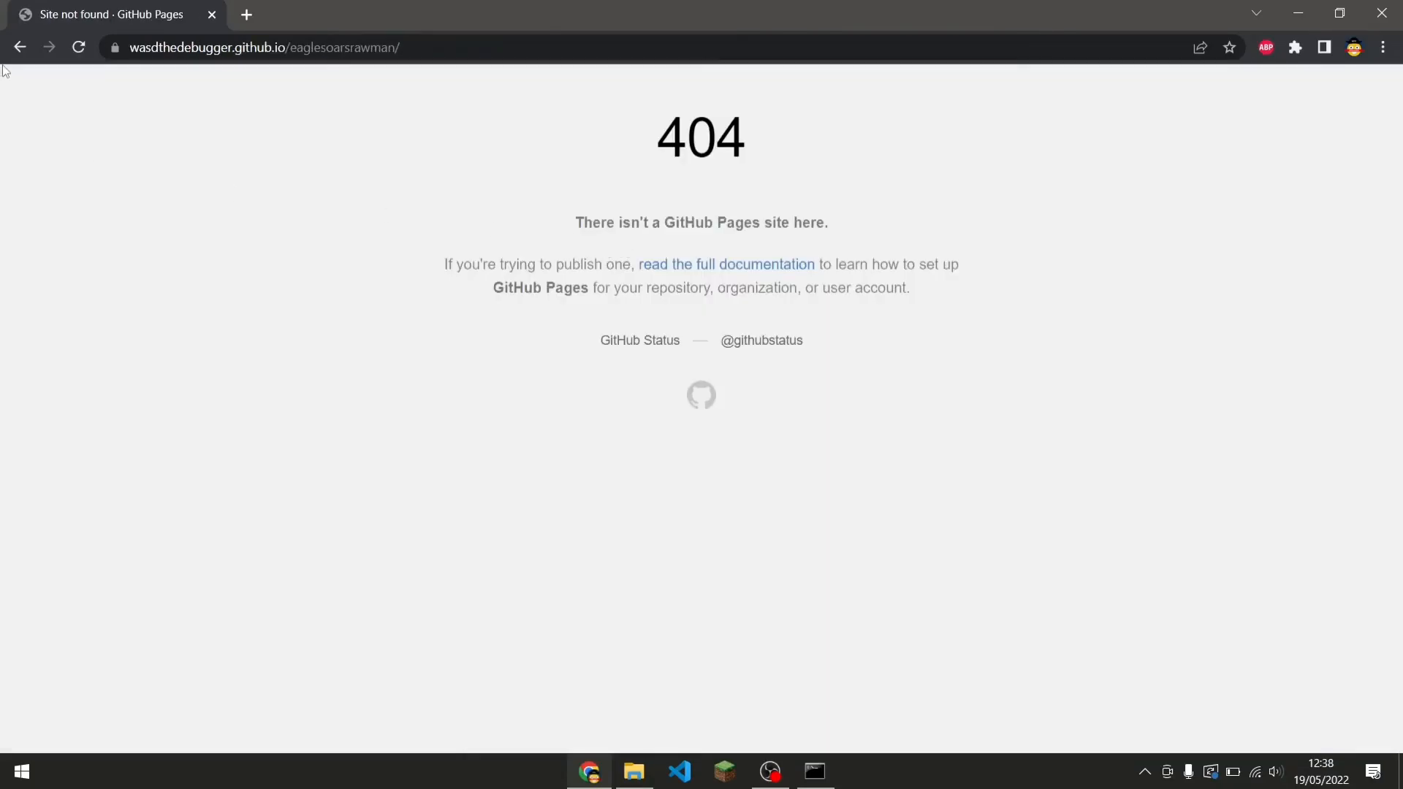
{"action": "left_click", "coordinate": [18, 49]}
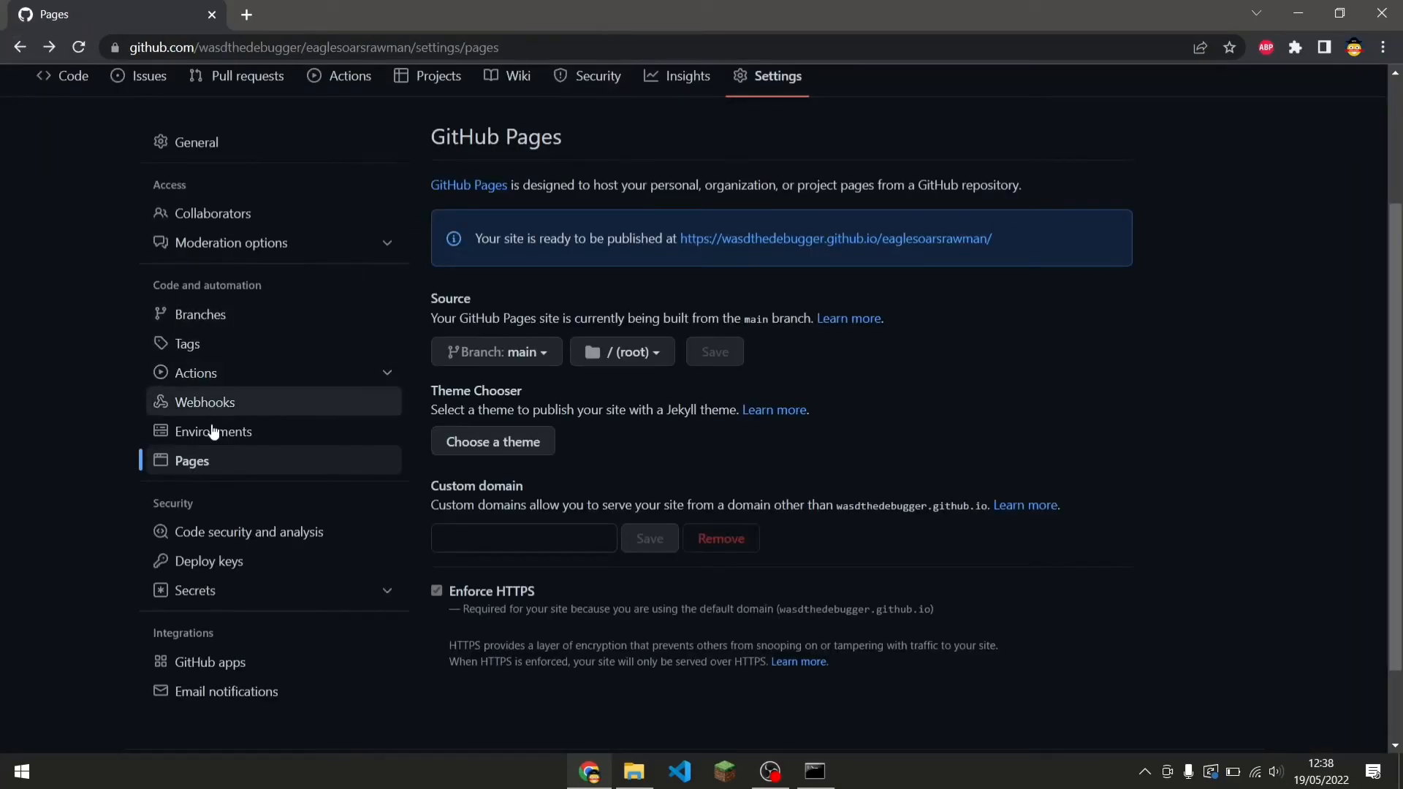
Return to the repository's code page to review the uploaded files.
{"action": "scroll", "coordinate": [204, 470], "scroll_direction": "up", "scroll_amount": 2}
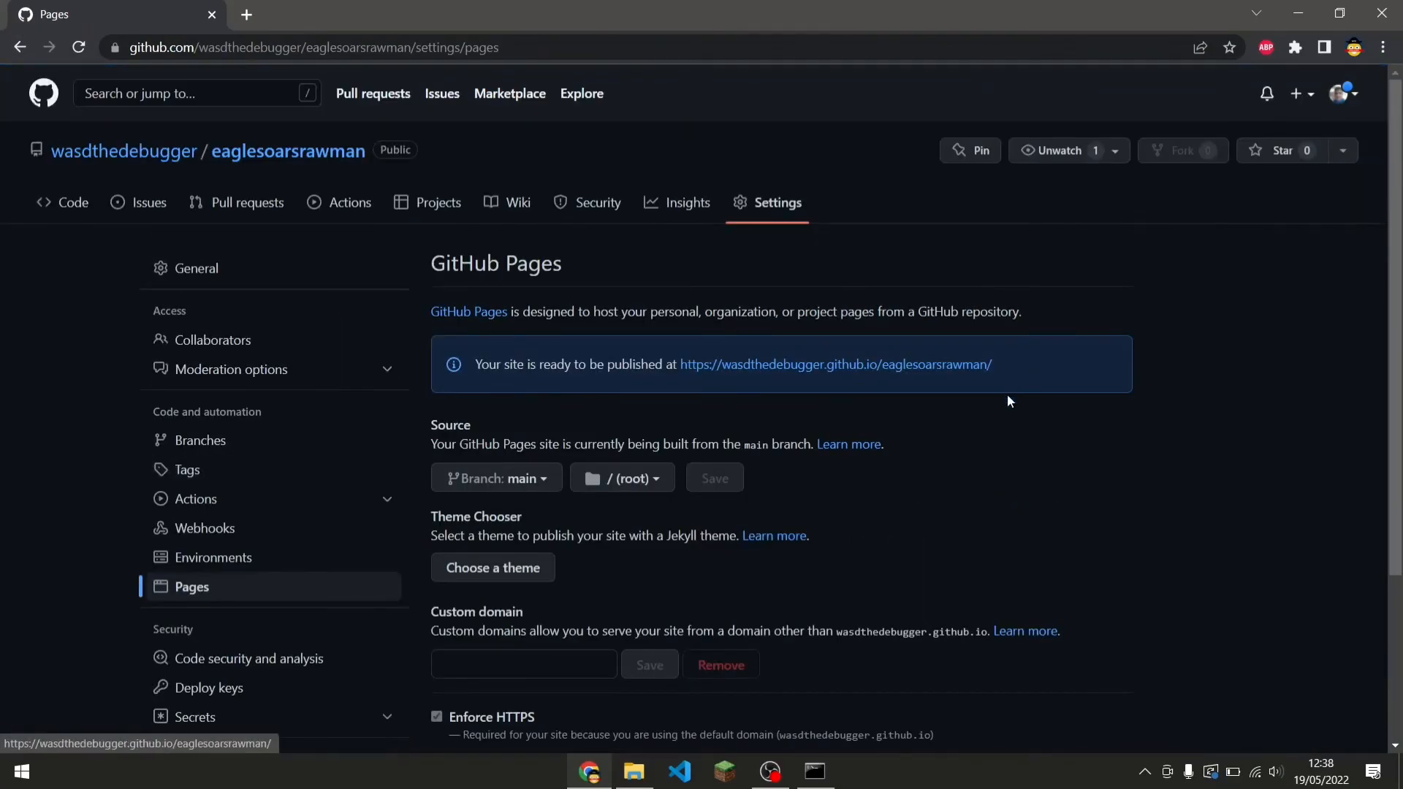
{"action": "scroll", "coordinate": [1031, 440], "scroll_direction": "down", "scroll_amount": 1}
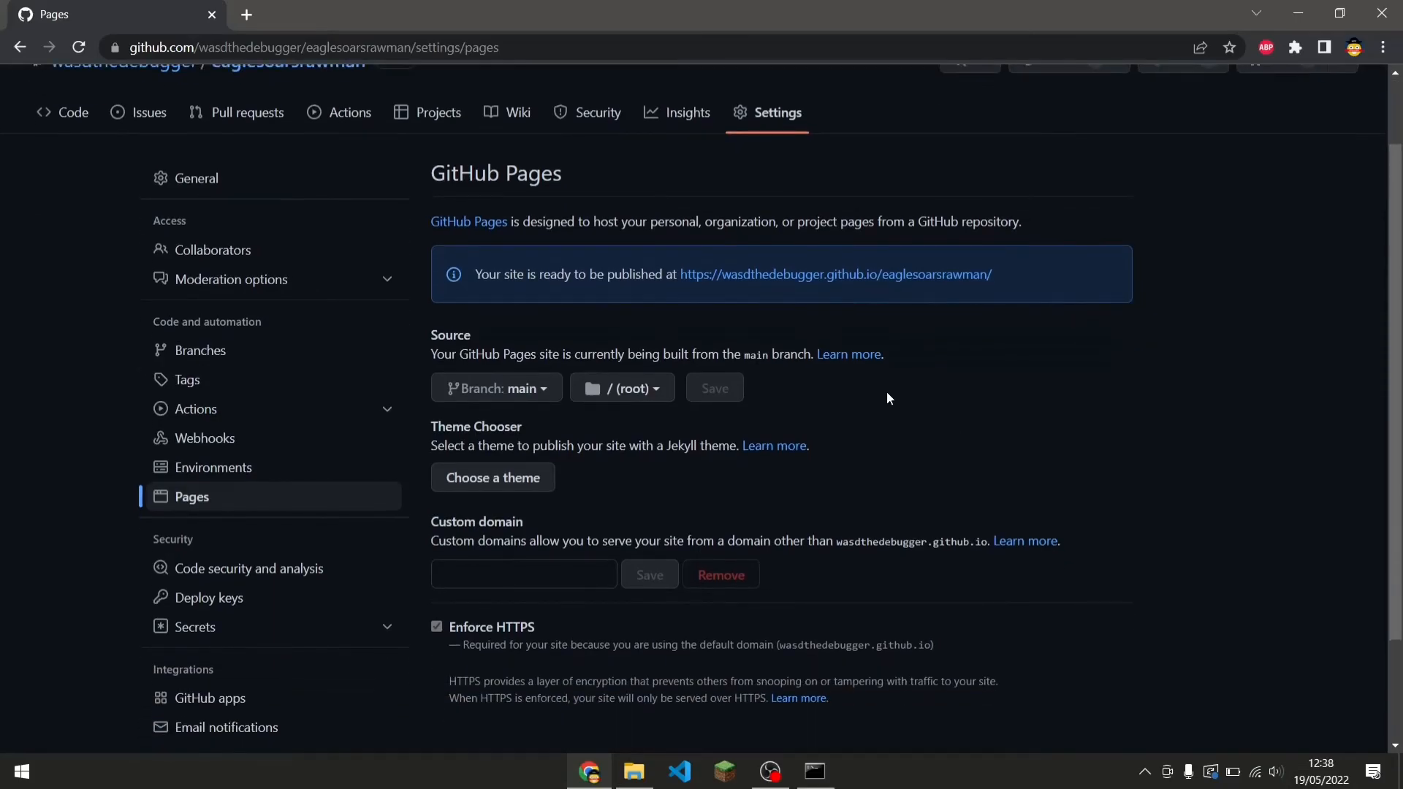
{"action": "scroll", "coordinate": [887, 392], "scroll_direction": "up", "scroll_amount": 1}
{"action": "left_click", "coordinate": [55, 212]}
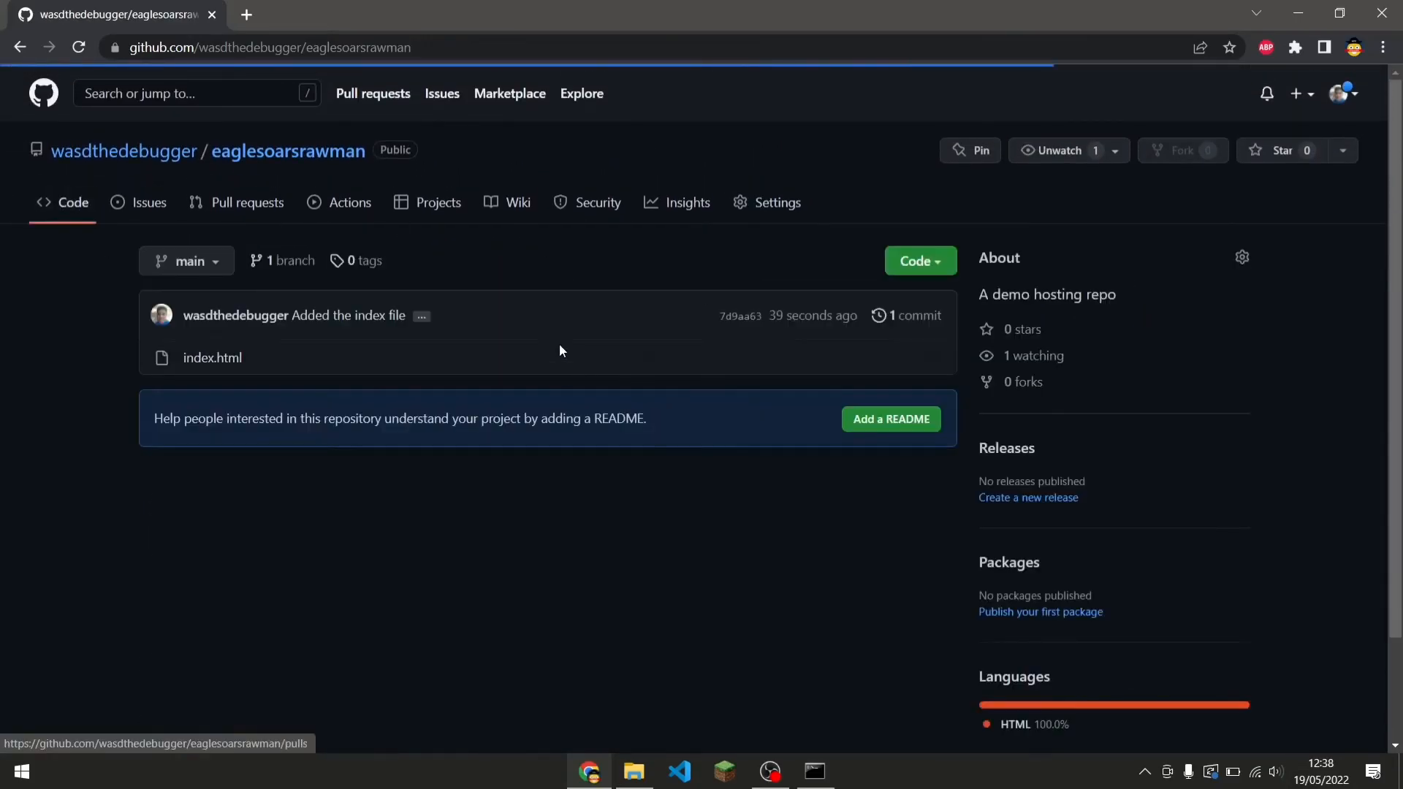
{"action": "scroll", "coordinate": [1145, 506], "scroll_direction": "down", "scroll_amount": 2}
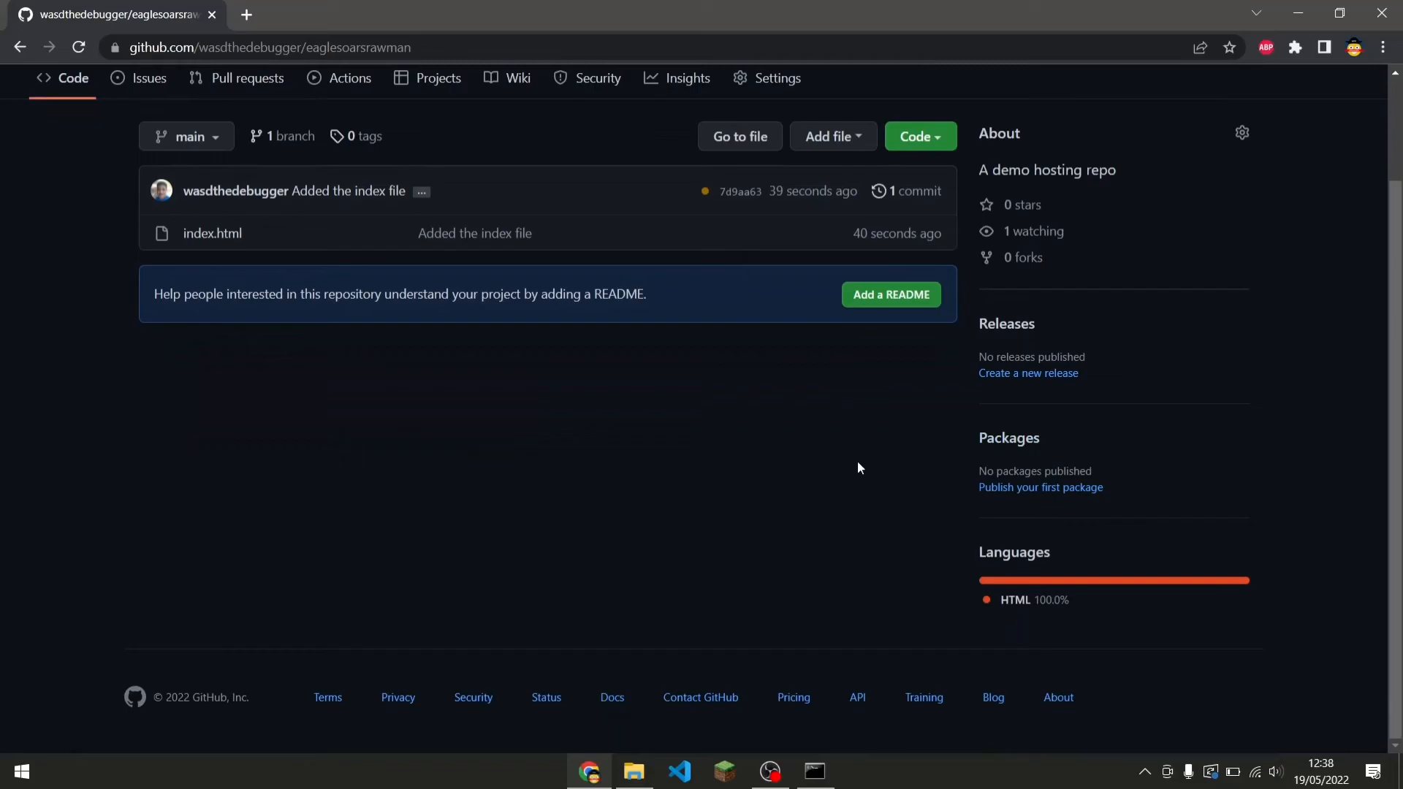
{"action": "scroll", "coordinate": [858, 462], "scroll_direction": "up", "scroll_amount": 1}
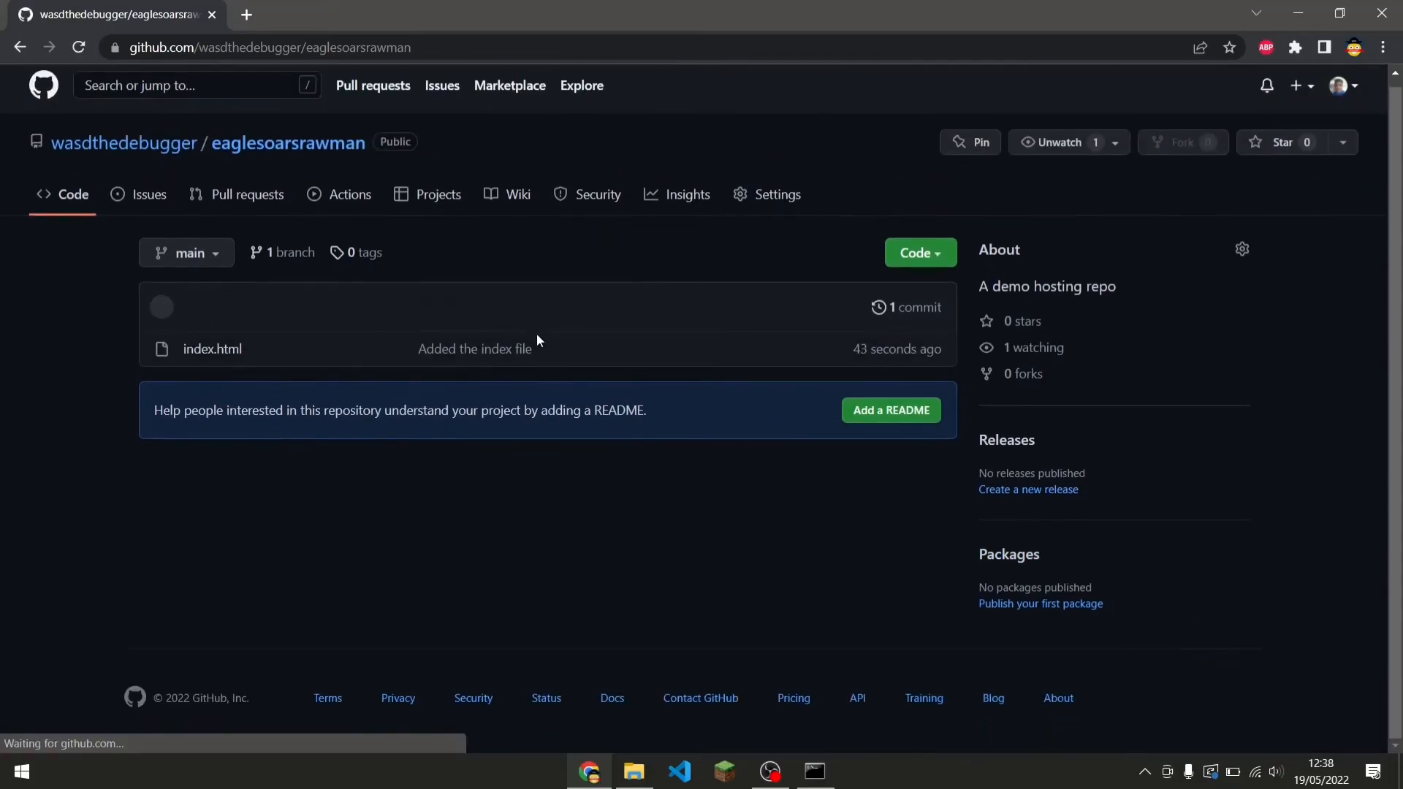
Reopen the Pages settings and examine the published site address and options.
{"action": "left_click", "coordinate": [768, 204]}
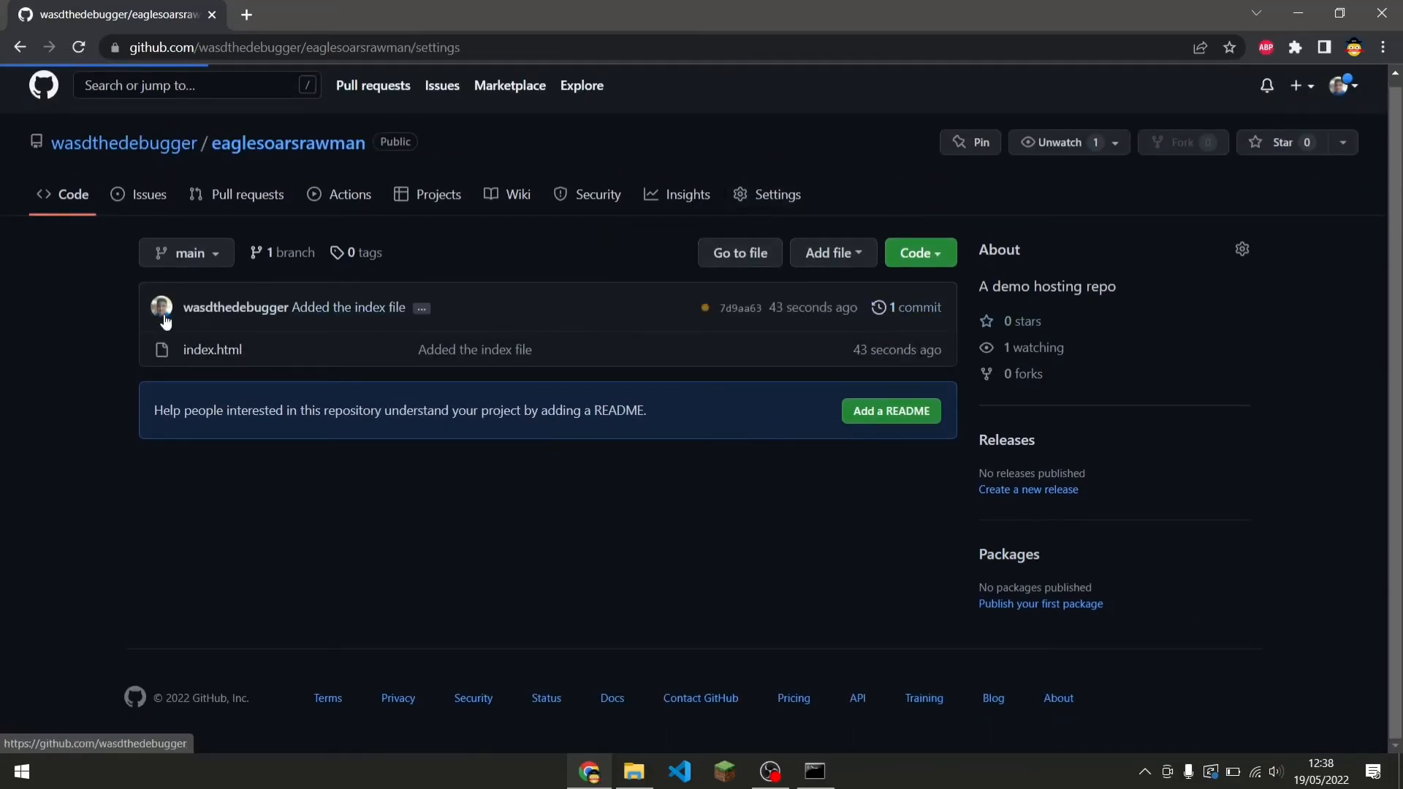
{"action": "left_click", "coordinate": [221, 580]}
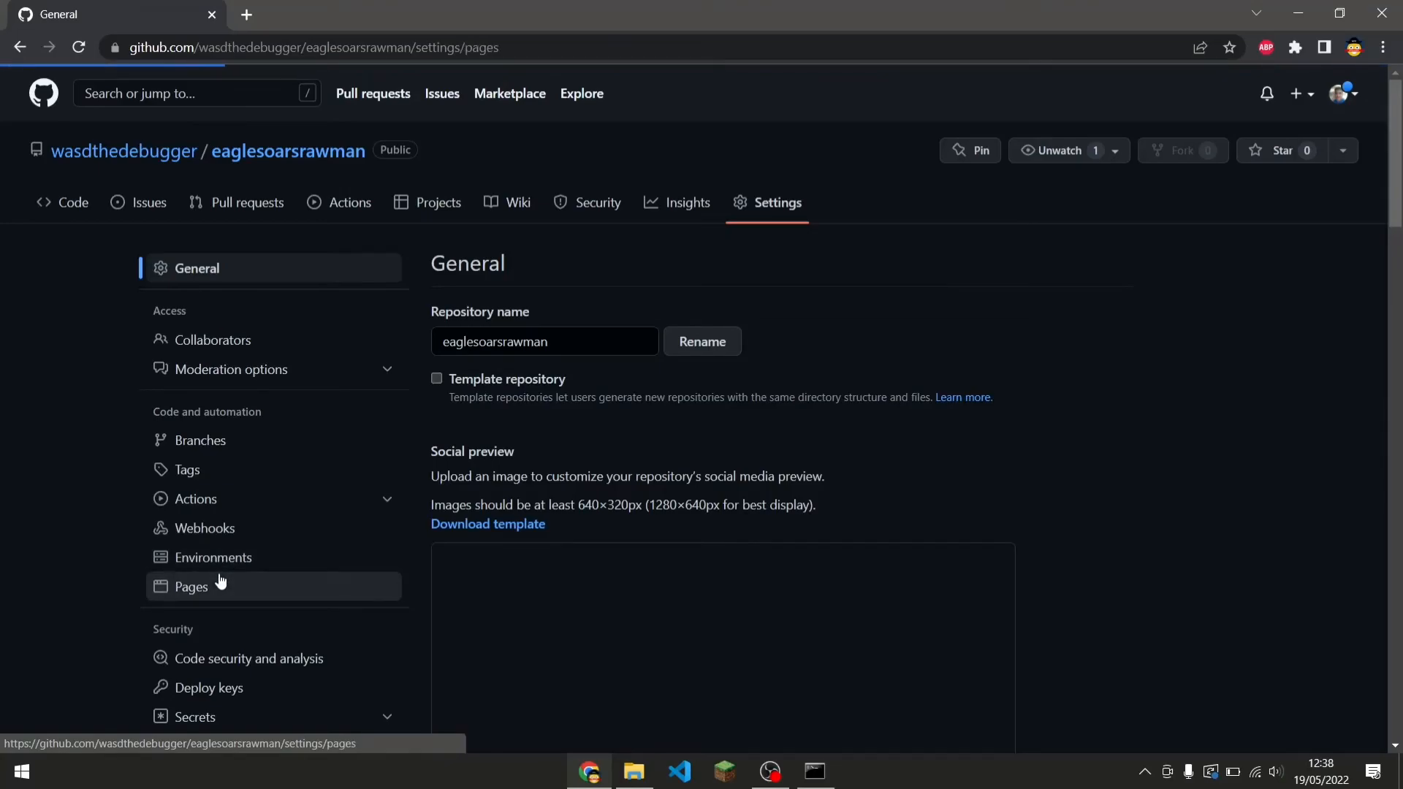
{"action": "scroll", "coordinate": [703, 520], "scroll_direction": "down", "scroll_amount": 1}
{"action": "scroll", "coordinate": [702, 521], "scroll_direction": "down", "scroll_amount": 2}
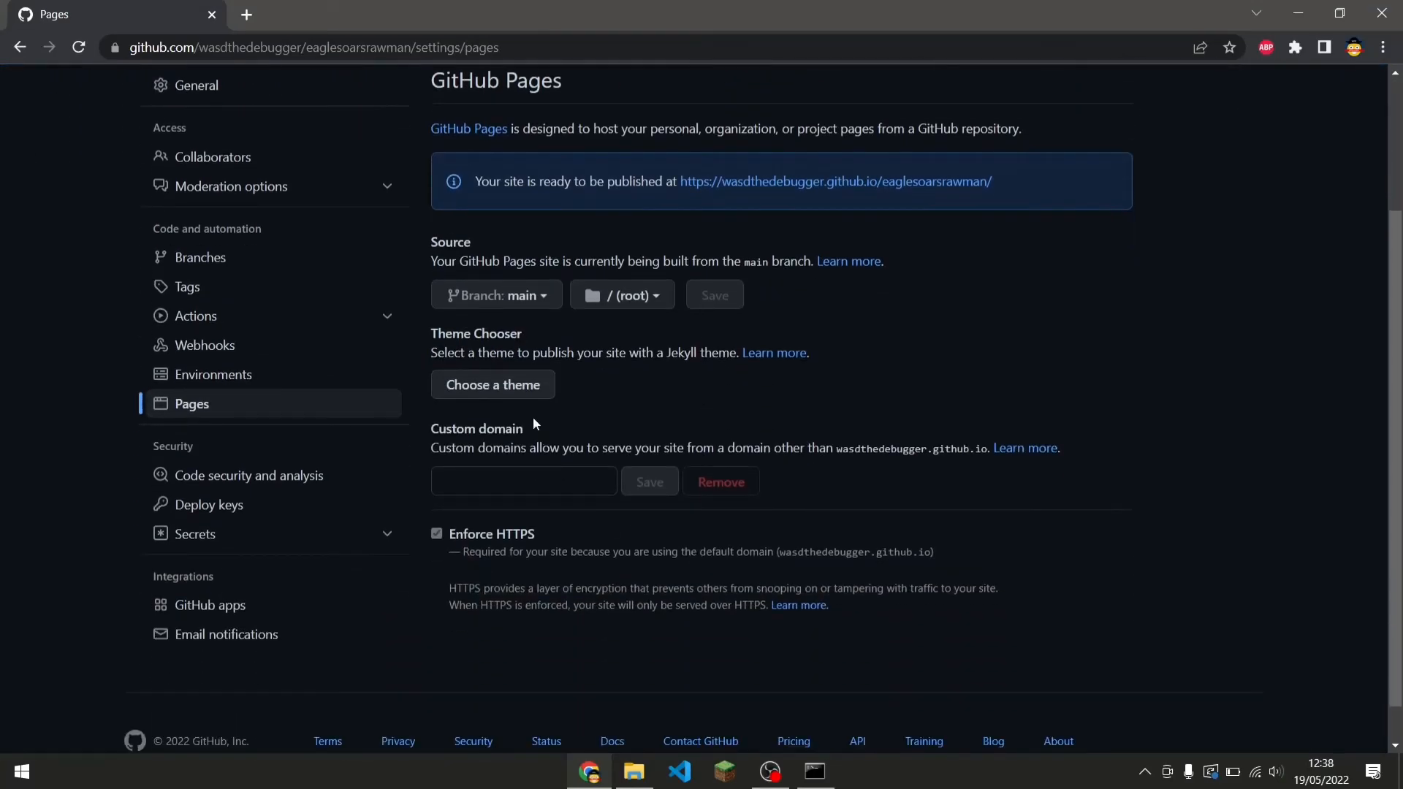
{"action": "left_click", "coordinate": [546, 474]}
{"action": "left_click", "coordinate": [915, 371]}
{"action": "scroll", "coordinate": [901, 212], "scroll_direction": "up", "scroll_amount": 2}
{"action": "scroll", "coordinate": [953, 343], "scroll_direction": "down", "scroll_amount": 1}
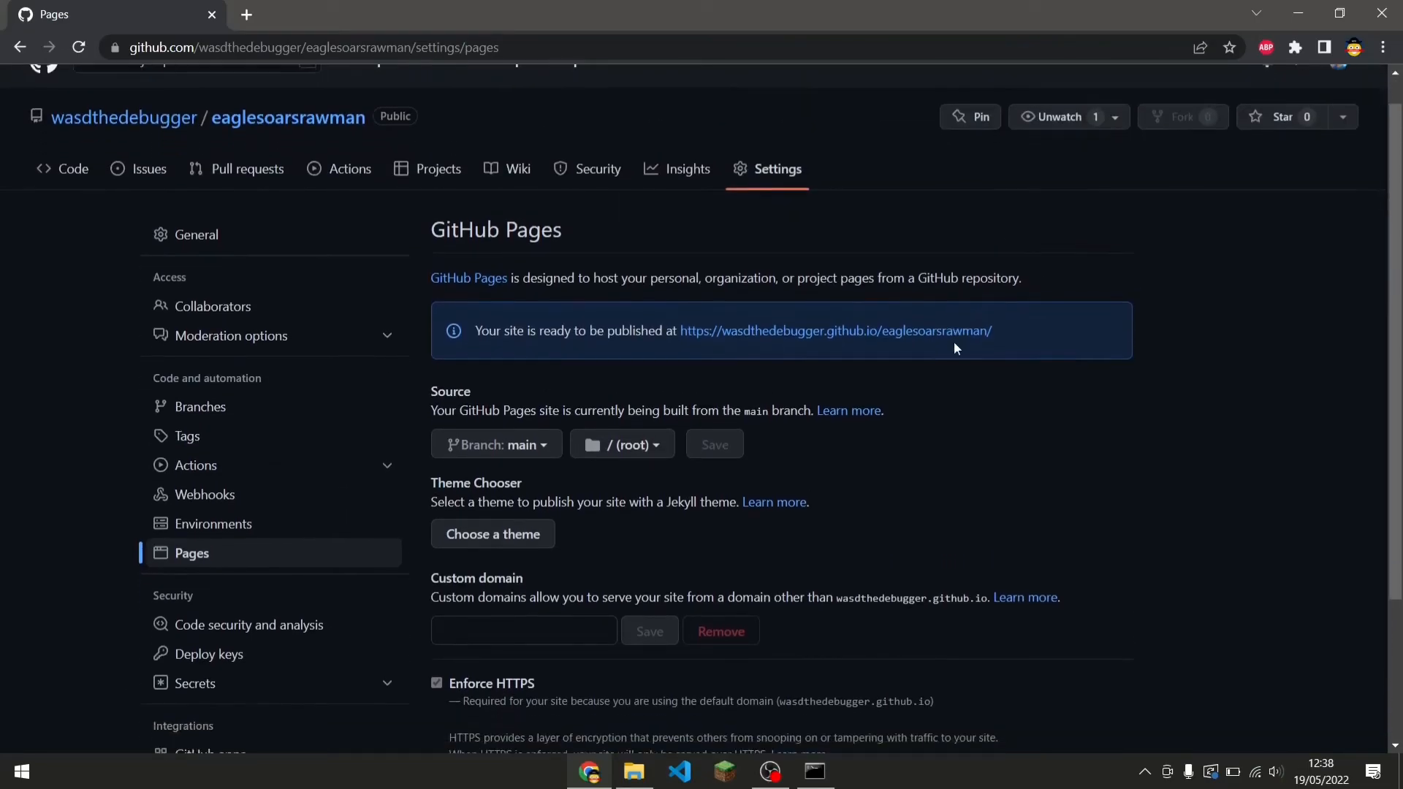
{"action": "left_click_drag", "start_coordinate": [996, 276], "coordinate": [1028, 313]}
{"action": "left_click", "coordinate": [1029, 313]}
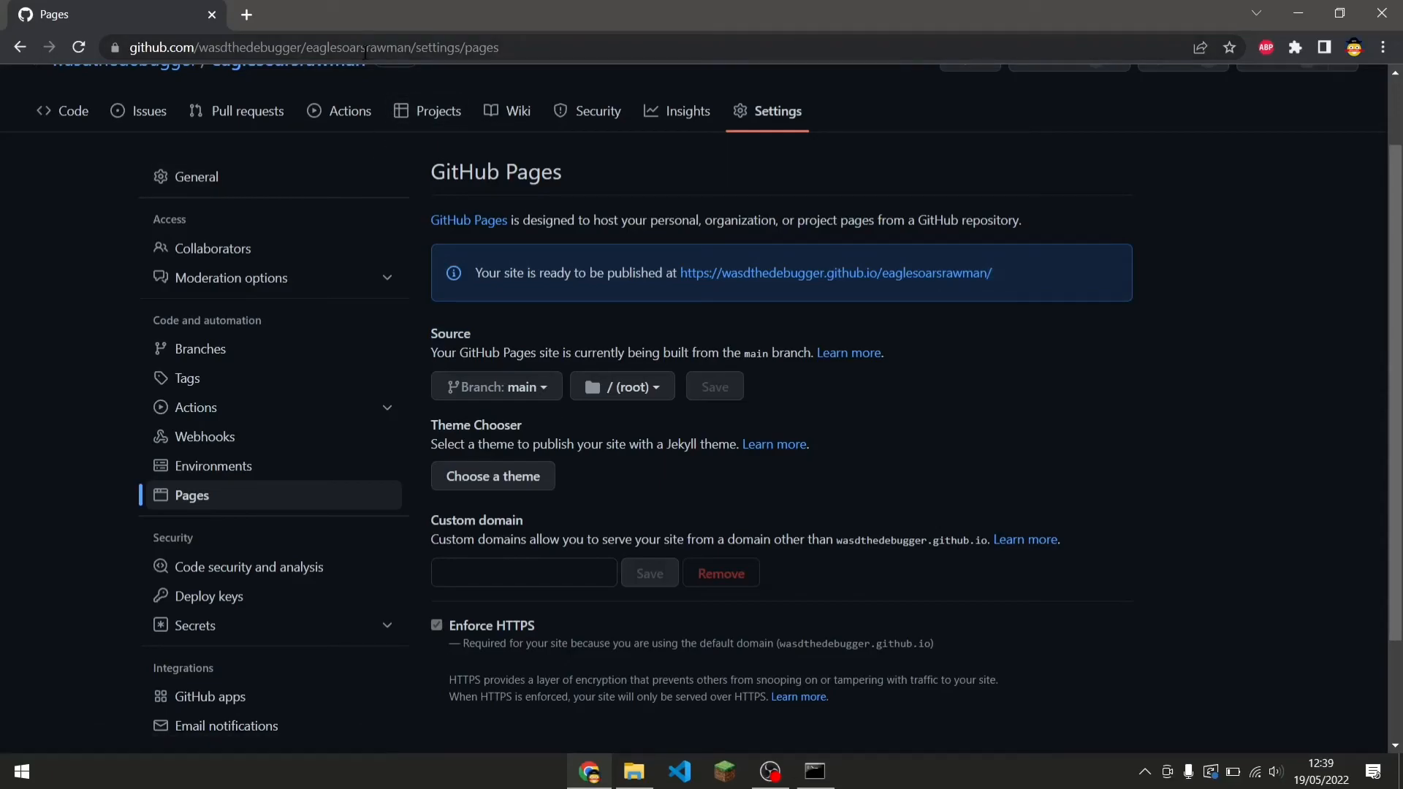
{"action": "scroll", "coordinate": [1040, 301], "scroll_direction": "up", "scroll_amount": 2}
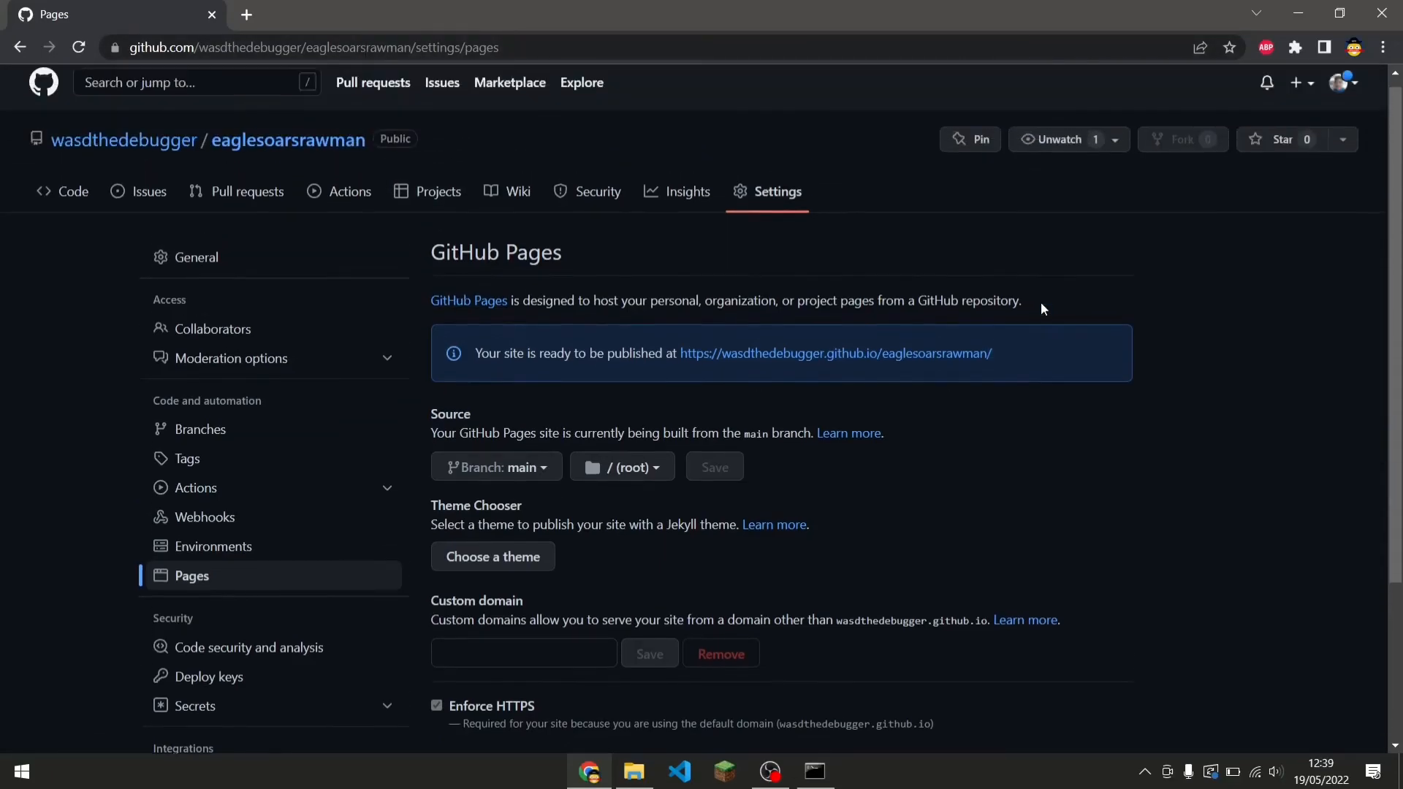
Open the repository's active github-pages deployment and view the published site in a new tab, then return to the deployments page.
{"action": "left_click", "coordinate": [65, 203]}
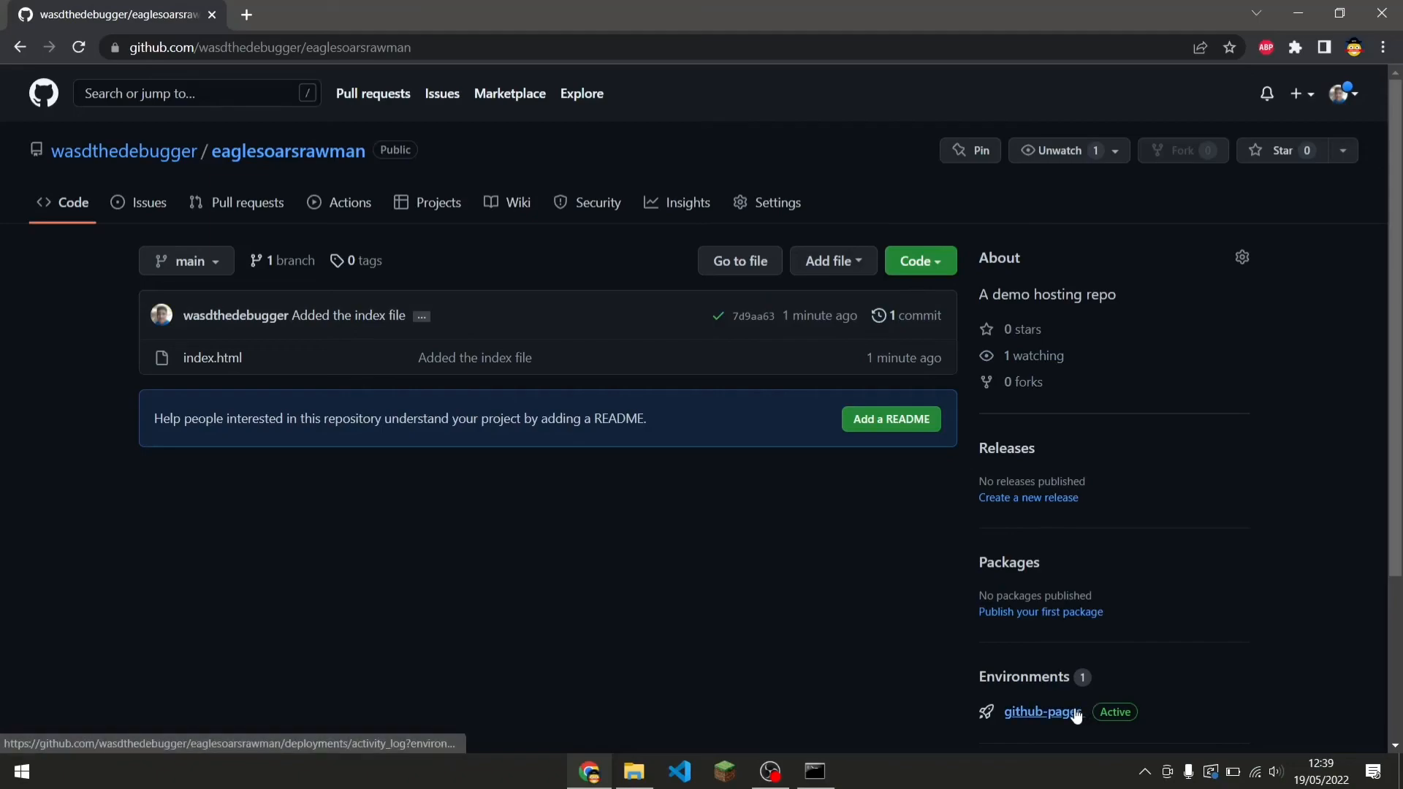
{"action": "scroll", "coordinate": [1074, 683], "scroll_direction": "down", "scroll_amount": 3}
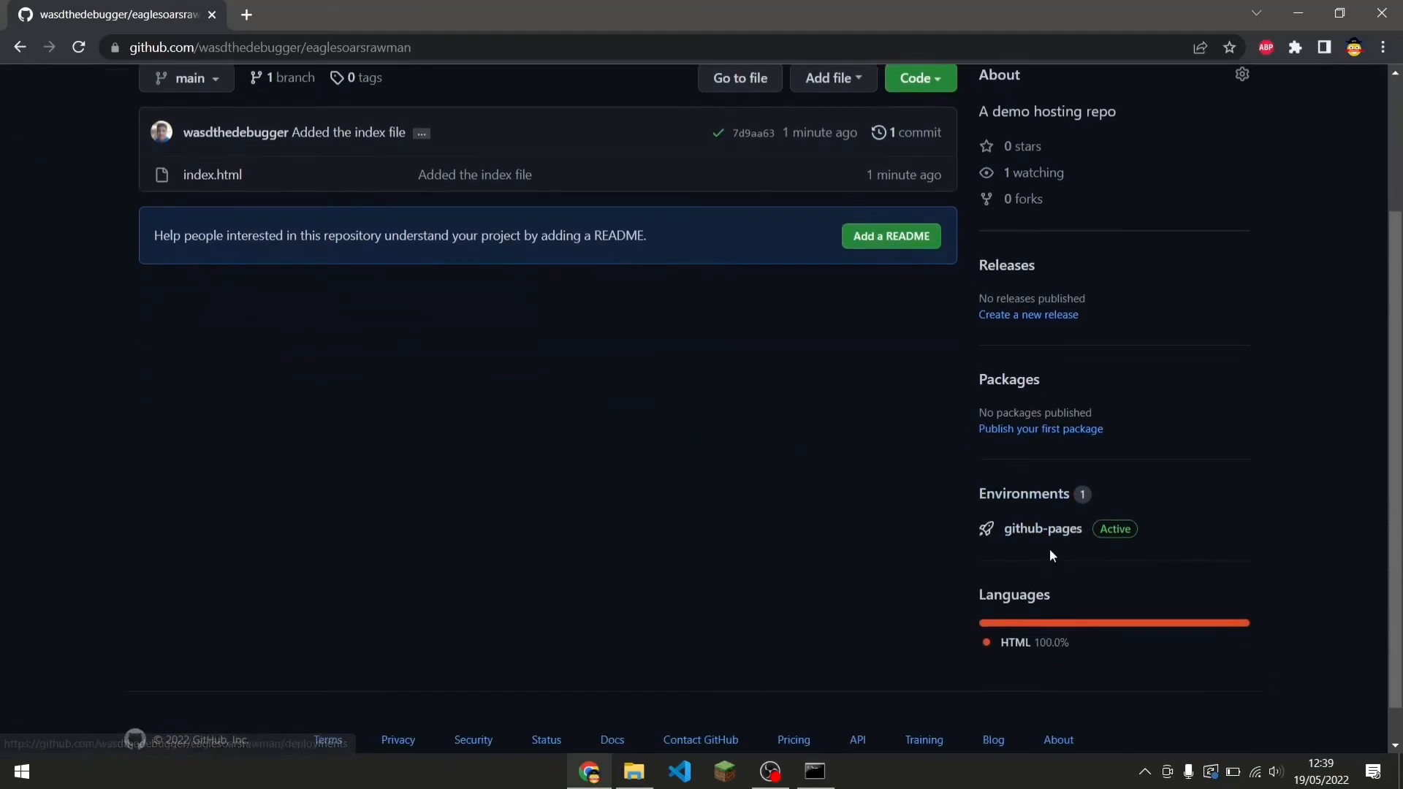
{"action": "left_click_drag", "start_coordinate": [1077, 534], "coordinate": [1067, 537]}
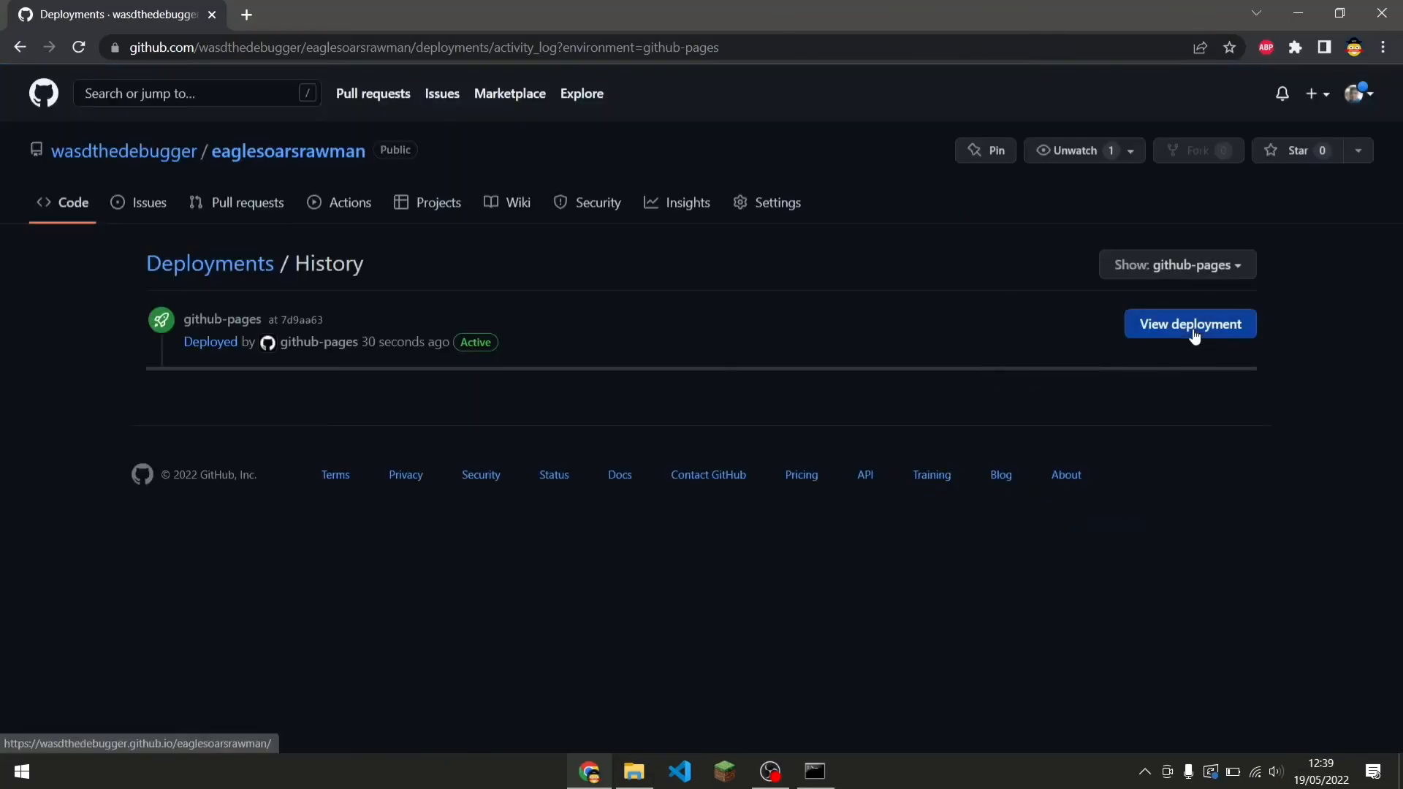
{"action": "left_click", "coordinate": [1193, 330]}
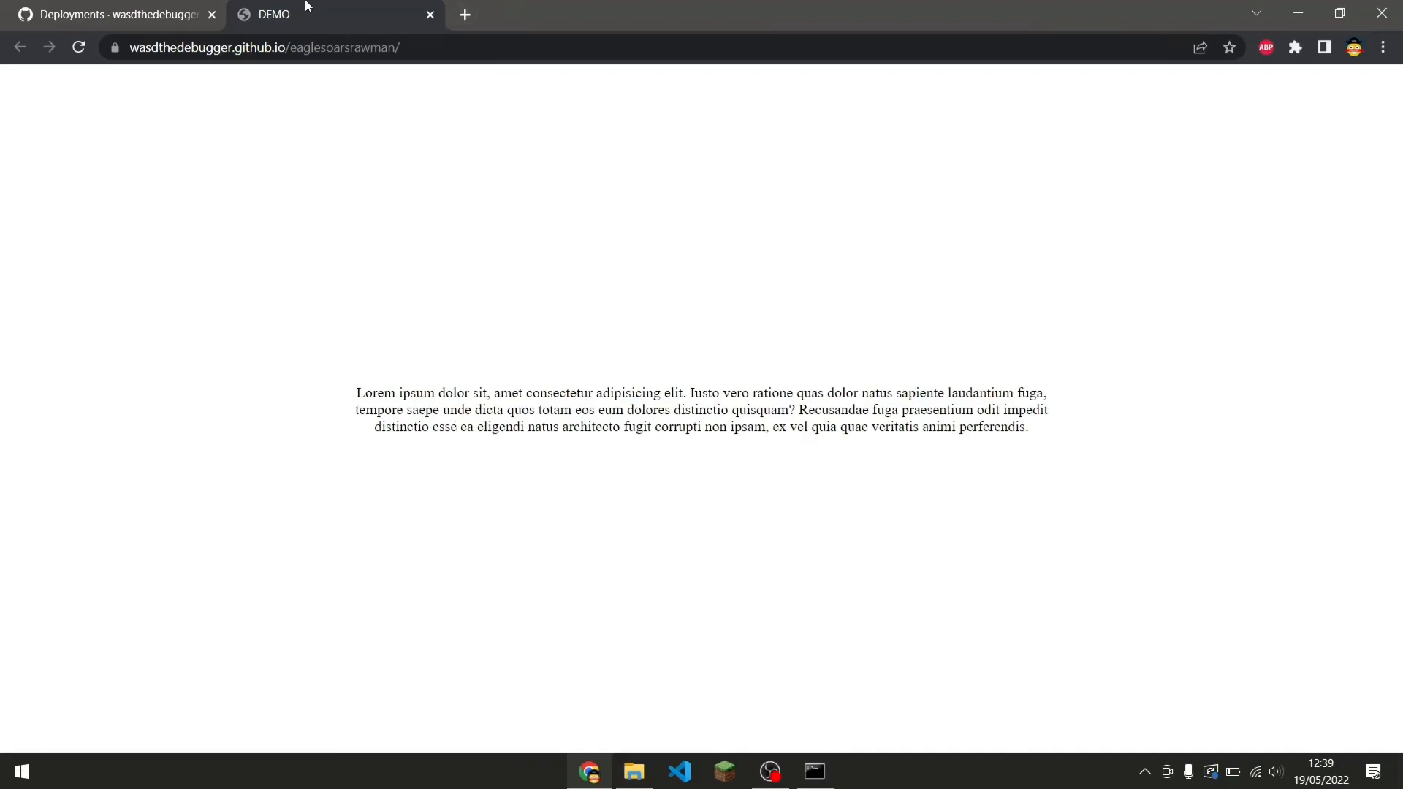
{"action": "left_click", "coordinate": [186, 9]}
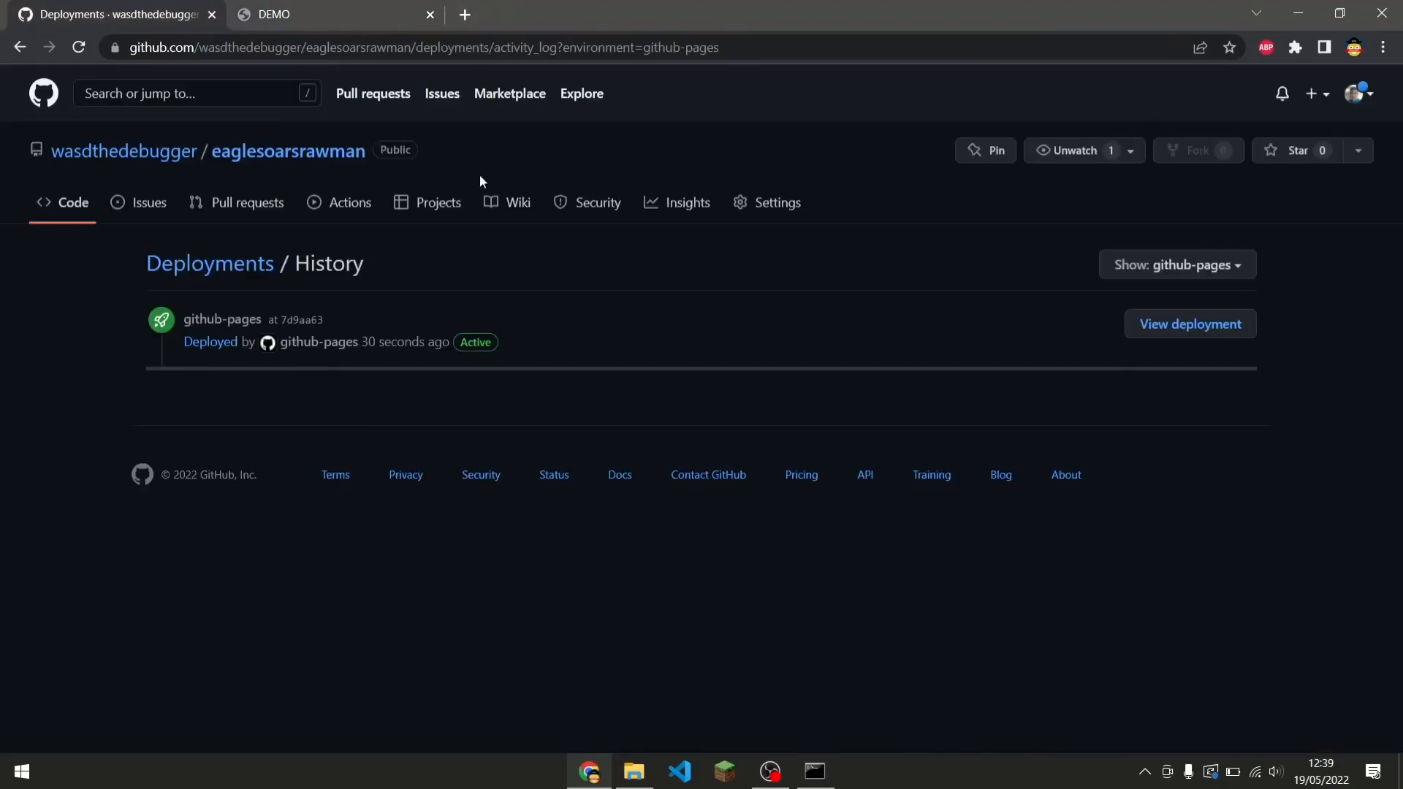
Launch Notepad from the Run dialog and type a contact e-mail address into a new document.
{"action": "key", "text": "super+r"}
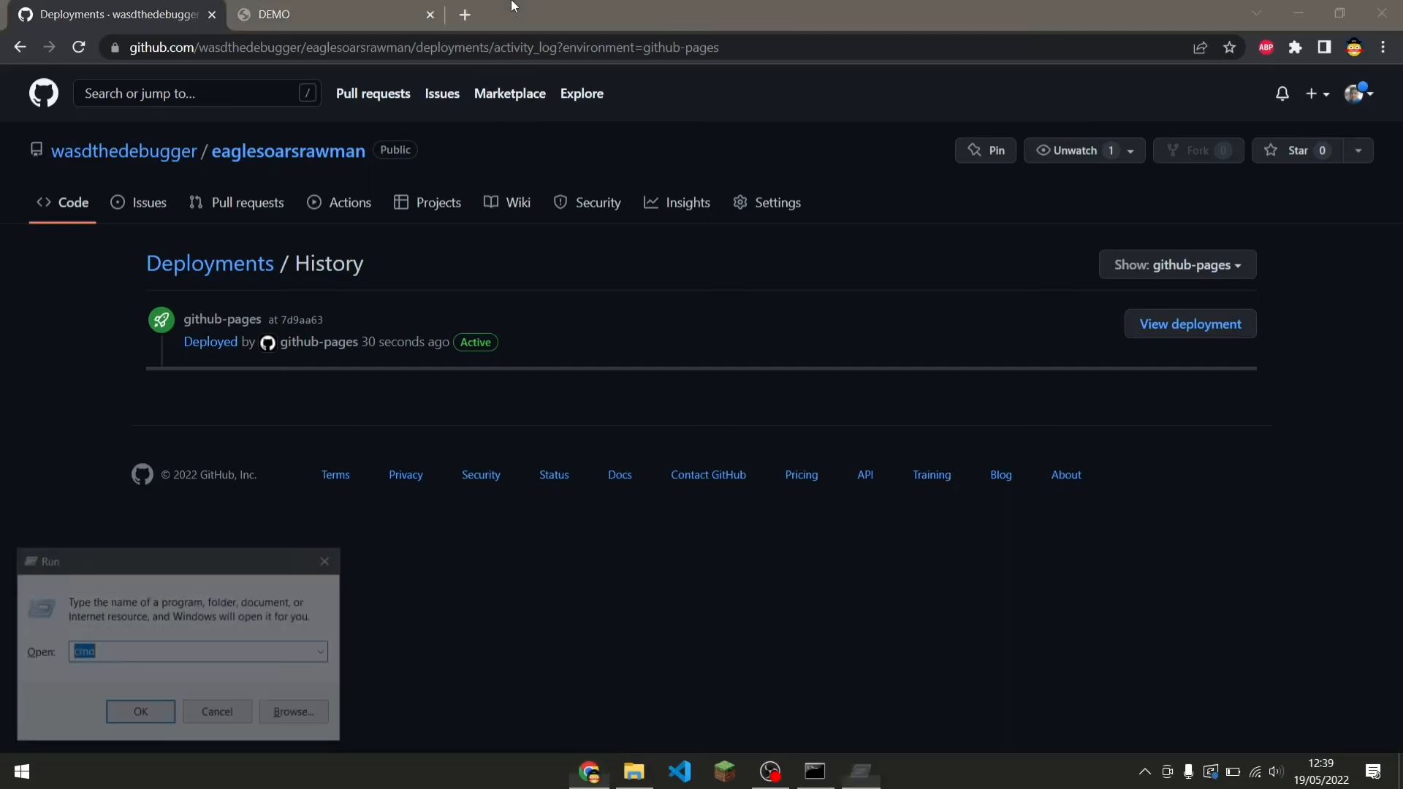
{"action": "type", "text": "notepad"}
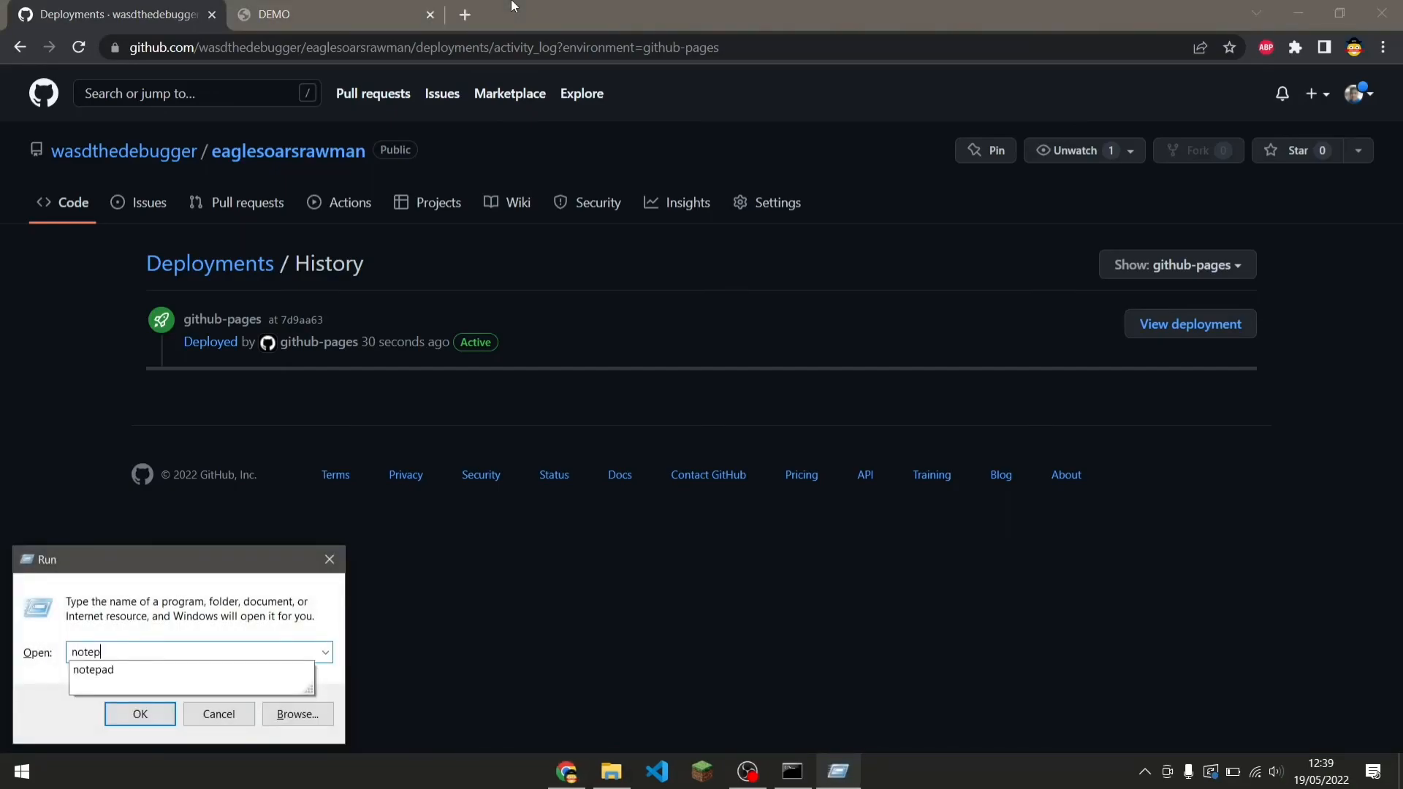
{"action": "key", "text": "Return"}
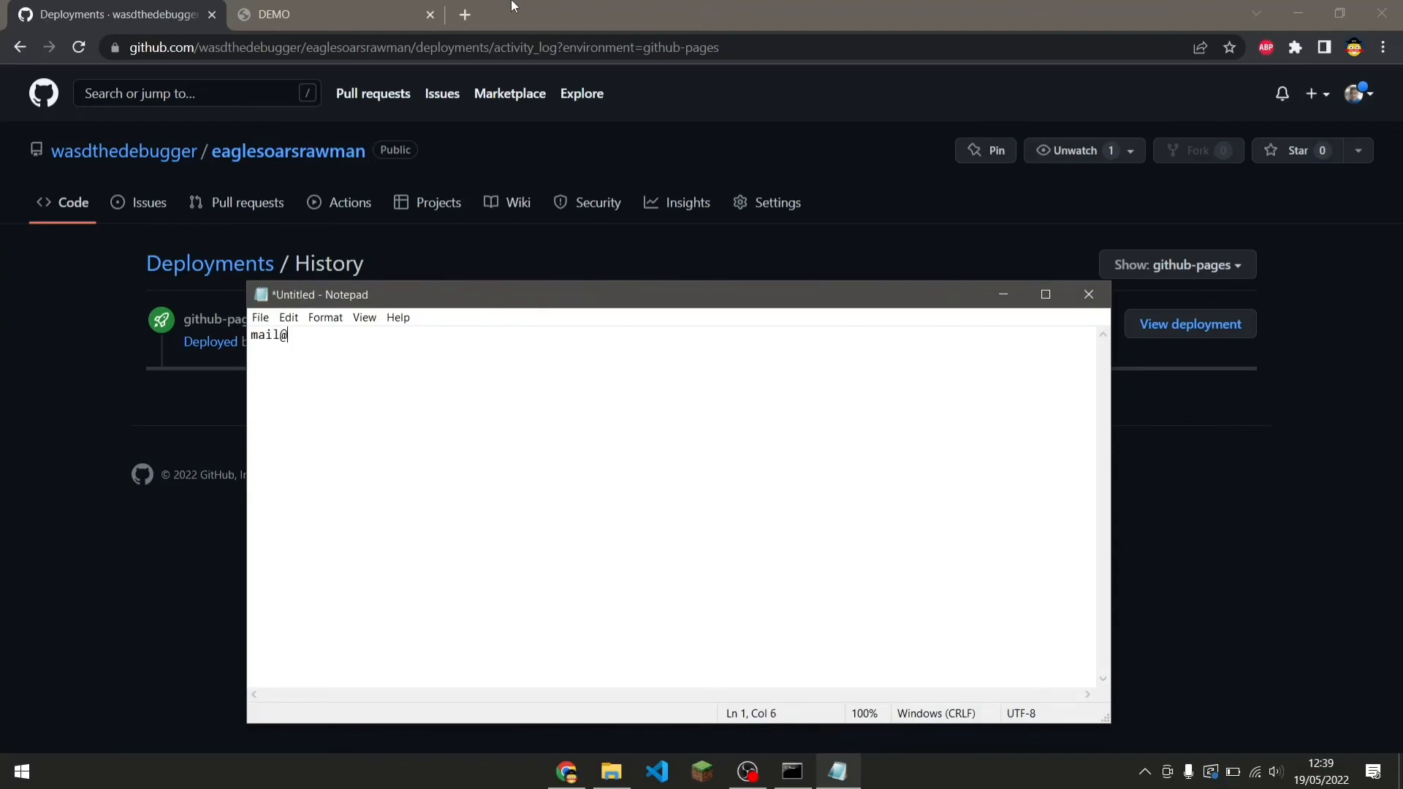
{"action": "left_click_drag", "start_coordinate": [720, 304], "coordinate": [1082, 250]}
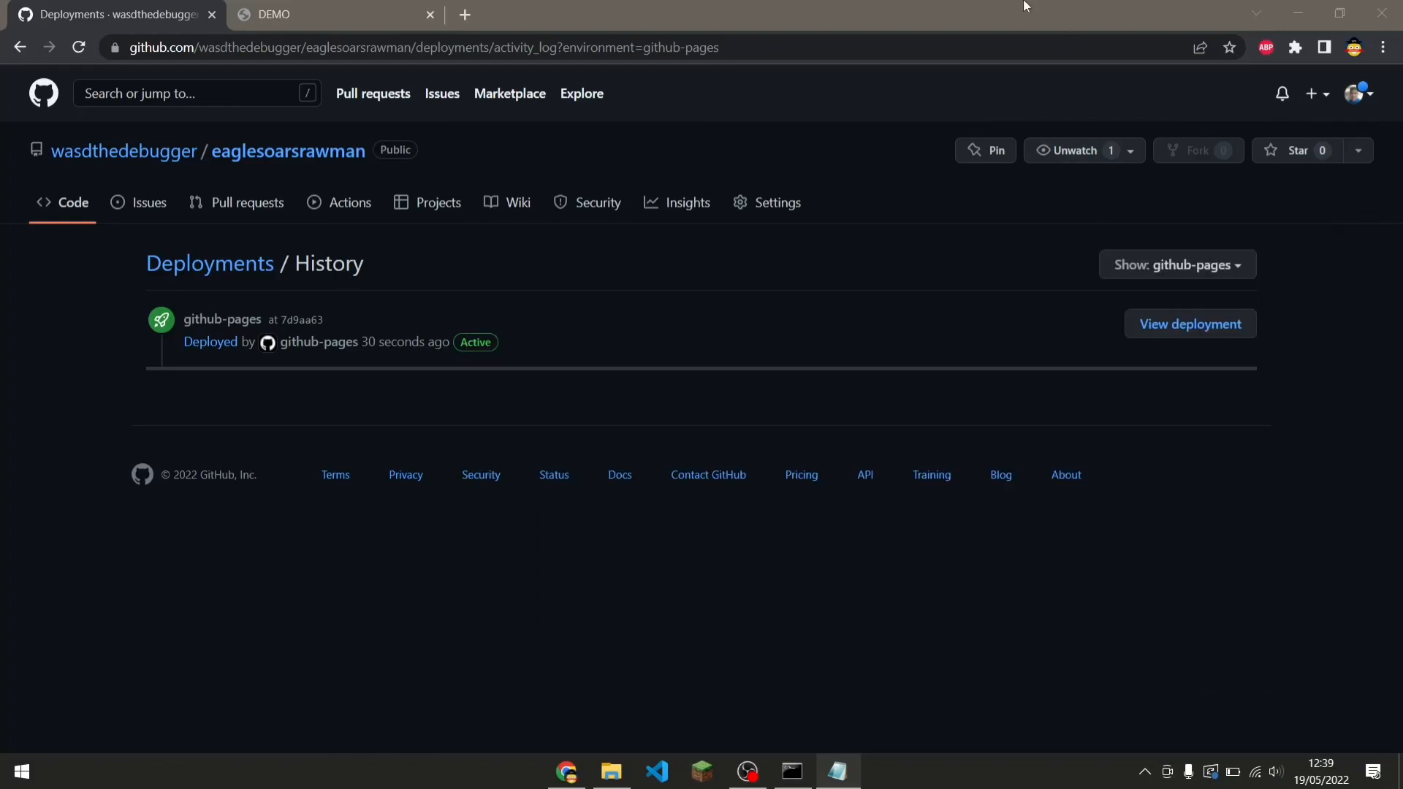
Close the published DEMO site's browser tab.
{"action": "left_click", "coordinate": [1038, 9]}
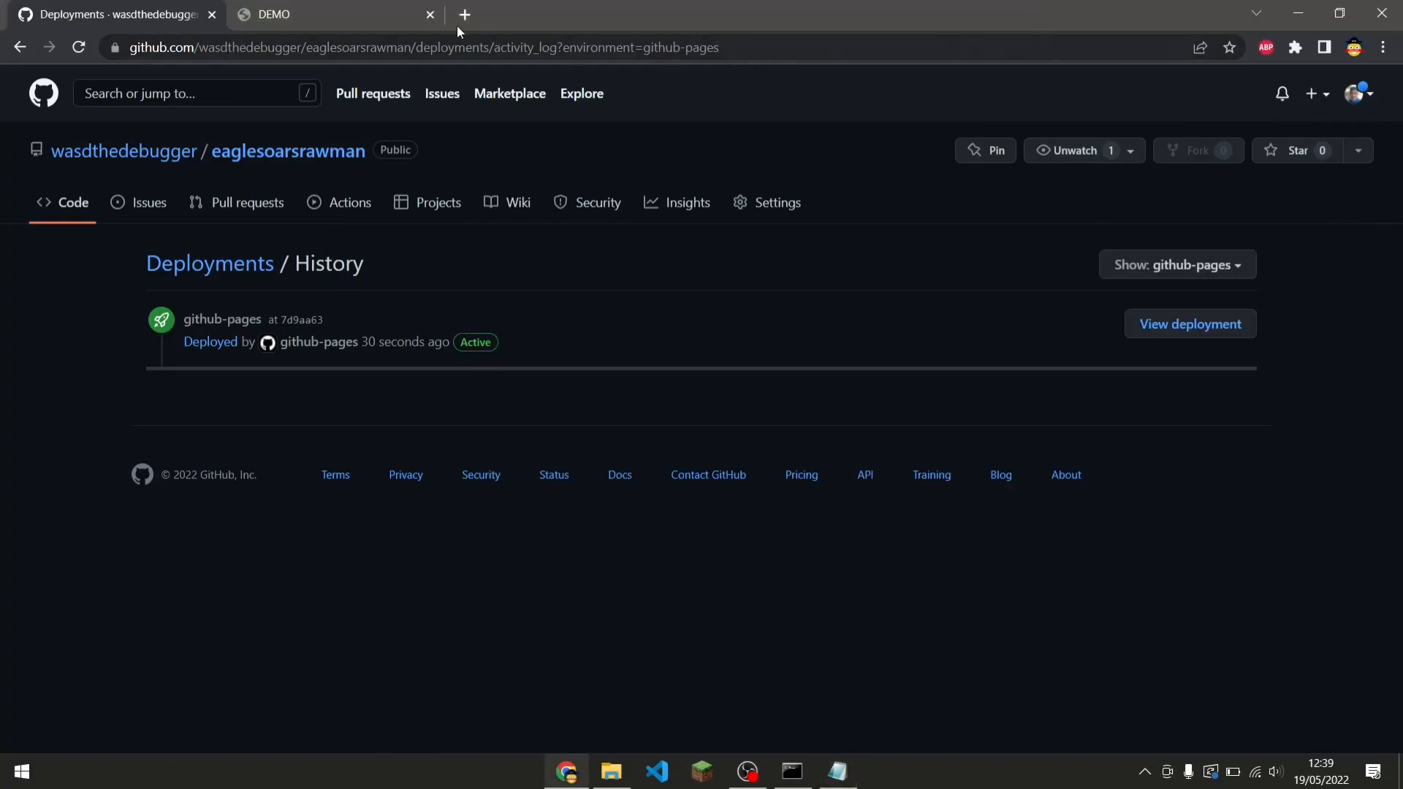
{"action": "left_click", "coordinate": [431, 14]}
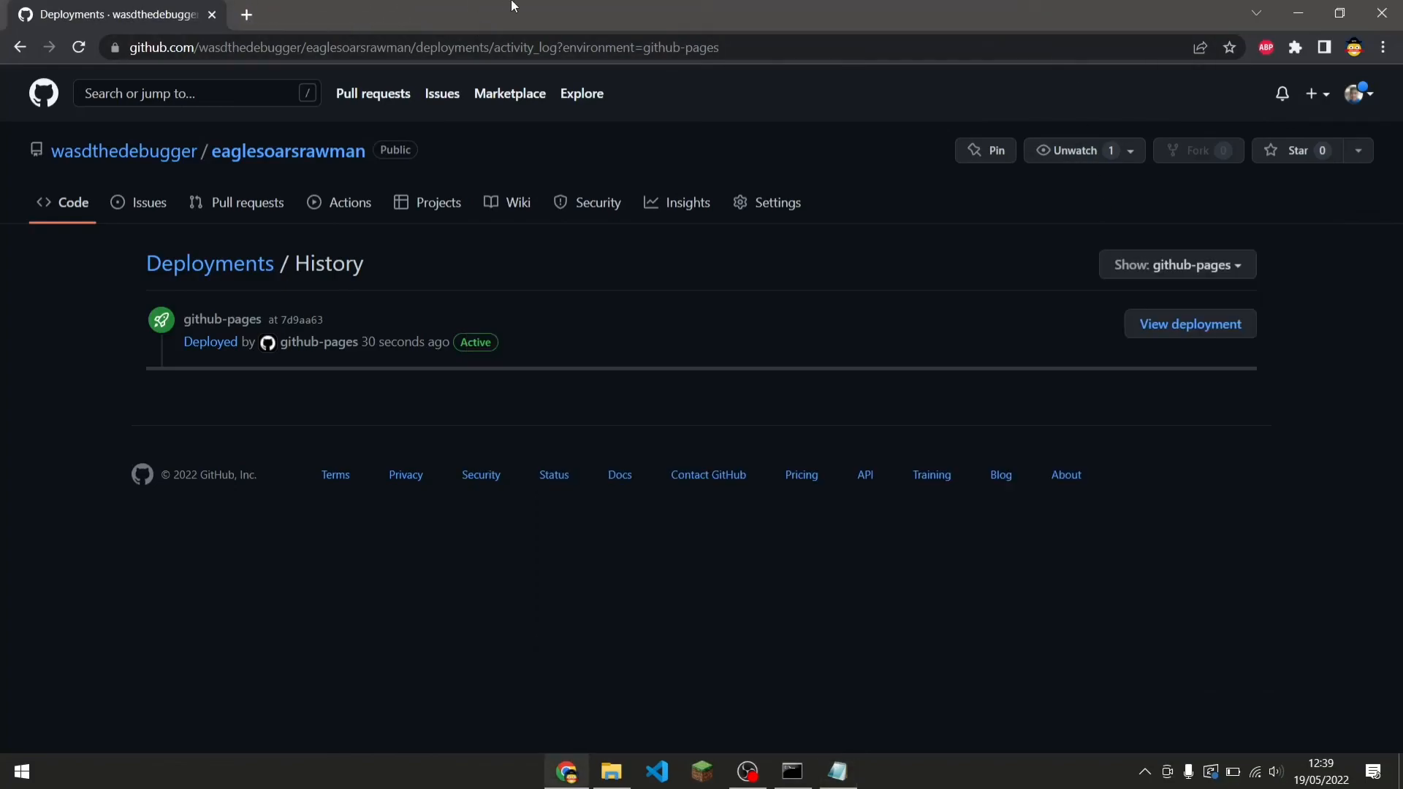